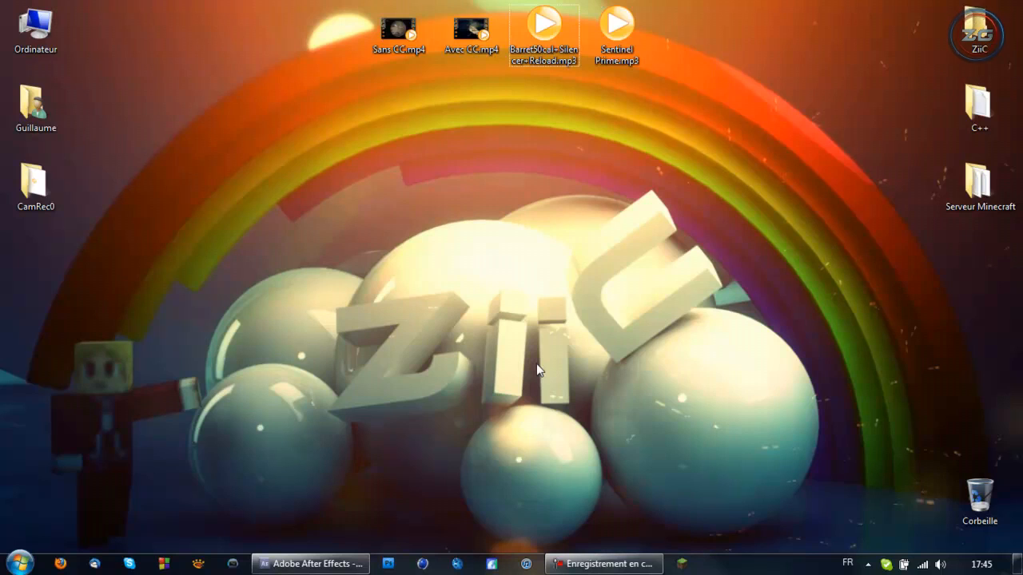
Switch to After Effects and import Avec CC.mp4 and Sans CC.mp4 from the desktop into the project.
{"action": "left_click", "coordinate": [320, 564]}
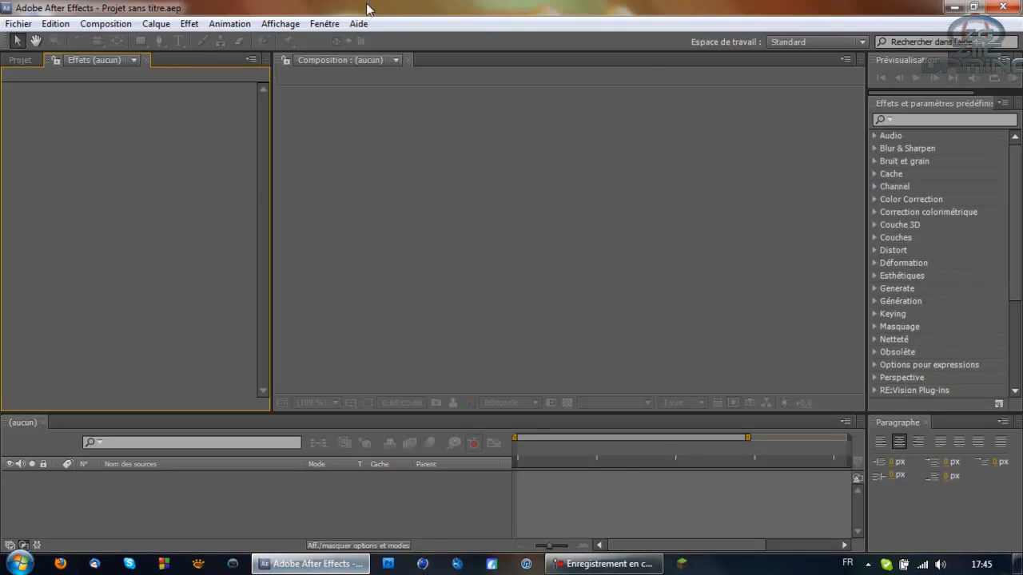
{"action": "left_click_drag", "start_coordinate": [370, 9], "coordinate": [448, 96]}
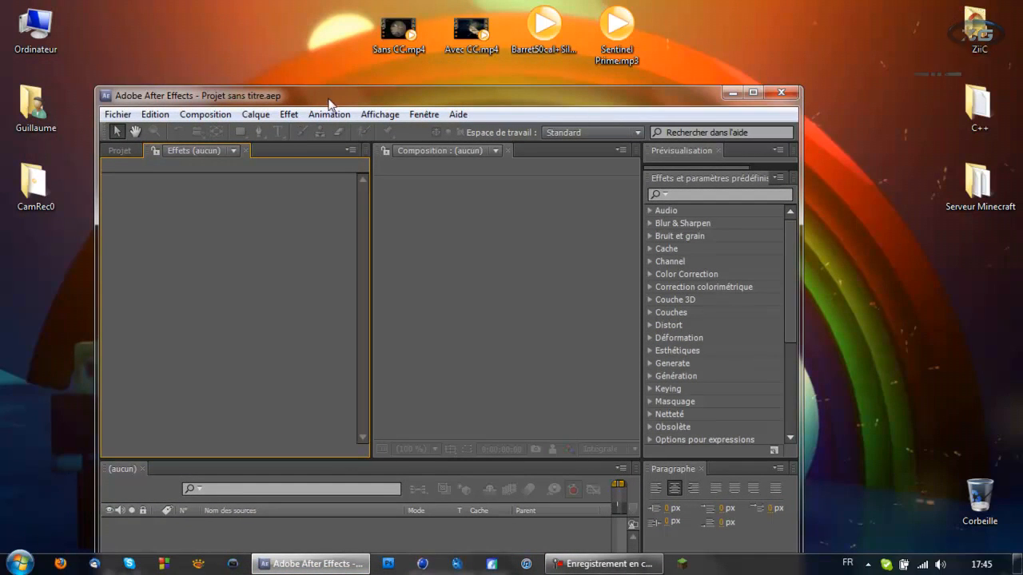
{"action": "left_click_drag", "start_coordinate": [328, 102], "coordinate": [432, 89]}
{"action": "left_click", "coordinate": [202, 151]}
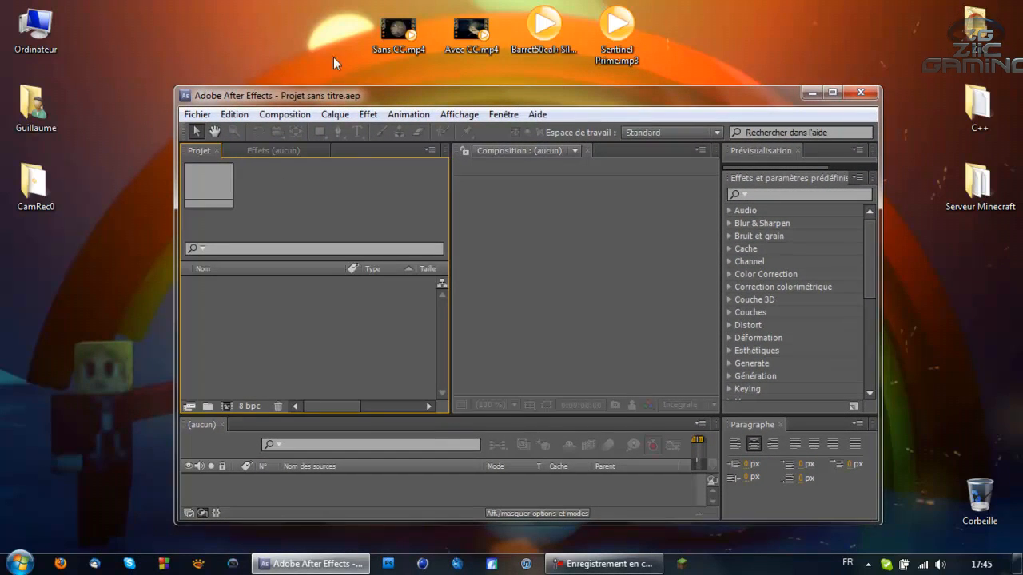
{"action": "left_click_drag", "start_coordinate": [313, 9], "coordinate": [295, 320]}
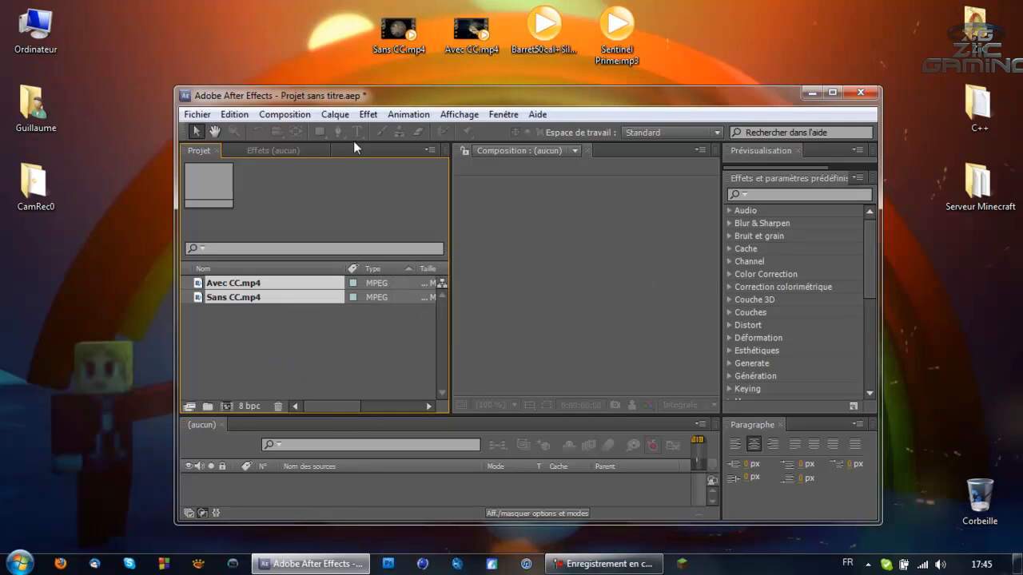
{"action": "double_click", "coordinate": [376, 101]}
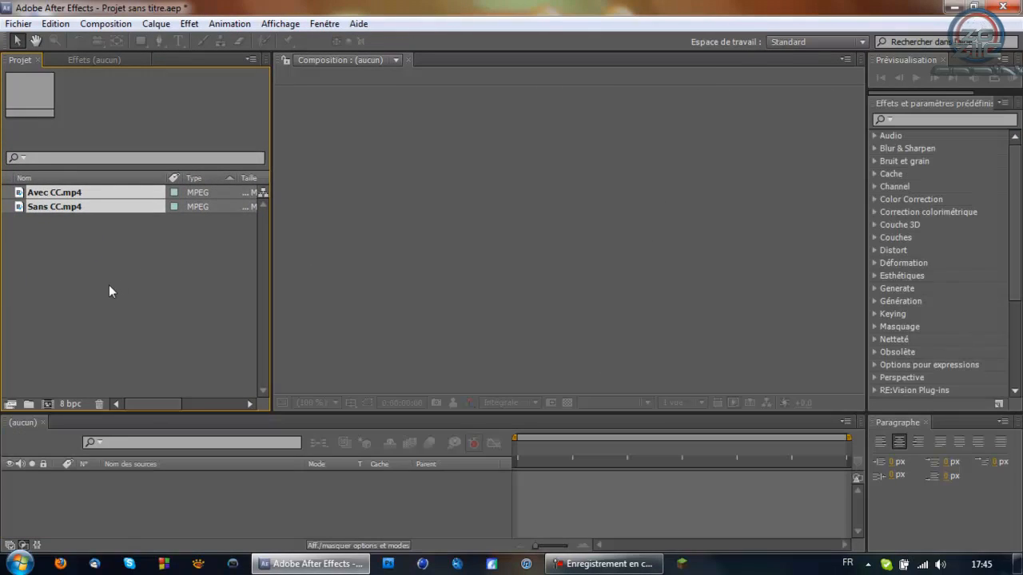
Create a composition from the Sans CC.mp4 clip, with the timeline area enlarged.
{"action": "left_click", "coordinate": [108, 286]}
{"action": "left_click_drag", "start_coordinate": [174, 416], "coordinate": [177, 342]}
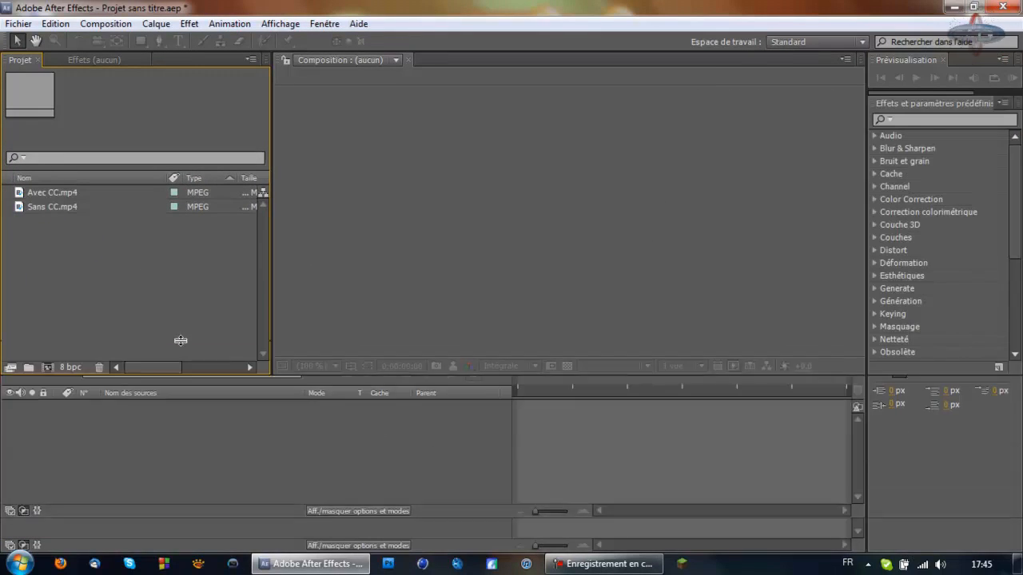
{"action": "left_click", "coordinate": [92, 206]}
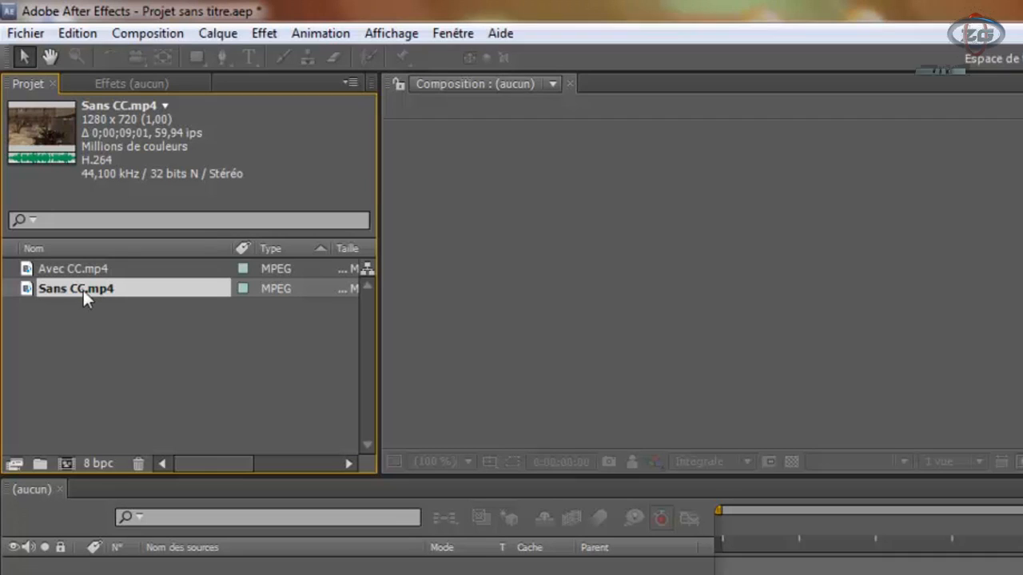
{"action": "left_click_drag", "start_coordinate": [83, 290], "coordinate": [64, 469]}
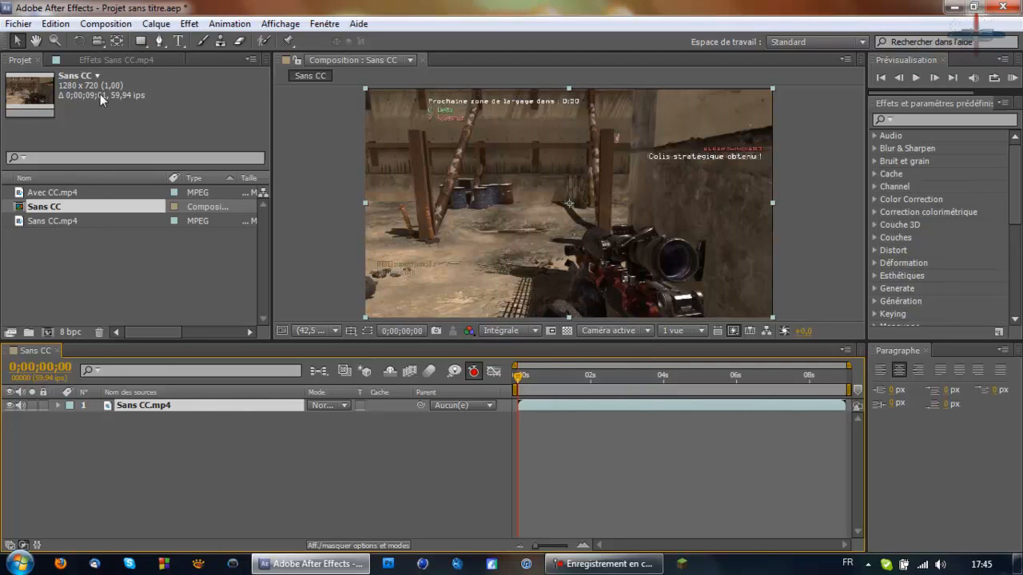
Add Avec CC.mp4 to the composition beneath the Sans CC.mp4 layer, and select the Sans CC.mp4 layer.
{"action": "left_click", "coordinate": [64, 192]}
{"action": "left_click", "coordinate": [124, 24]}
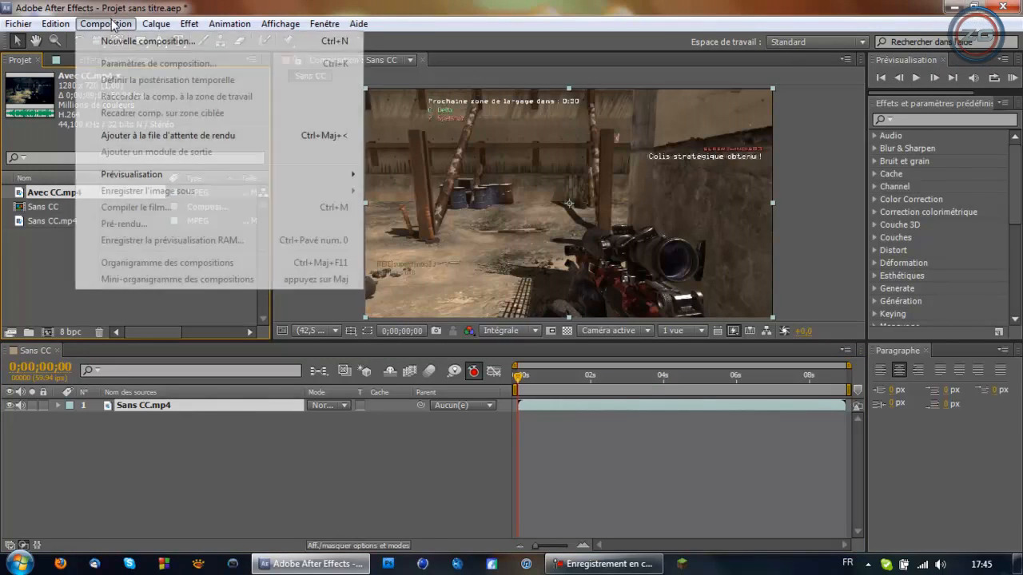
{"action": "left_click", "coordinate": [24, 262]}
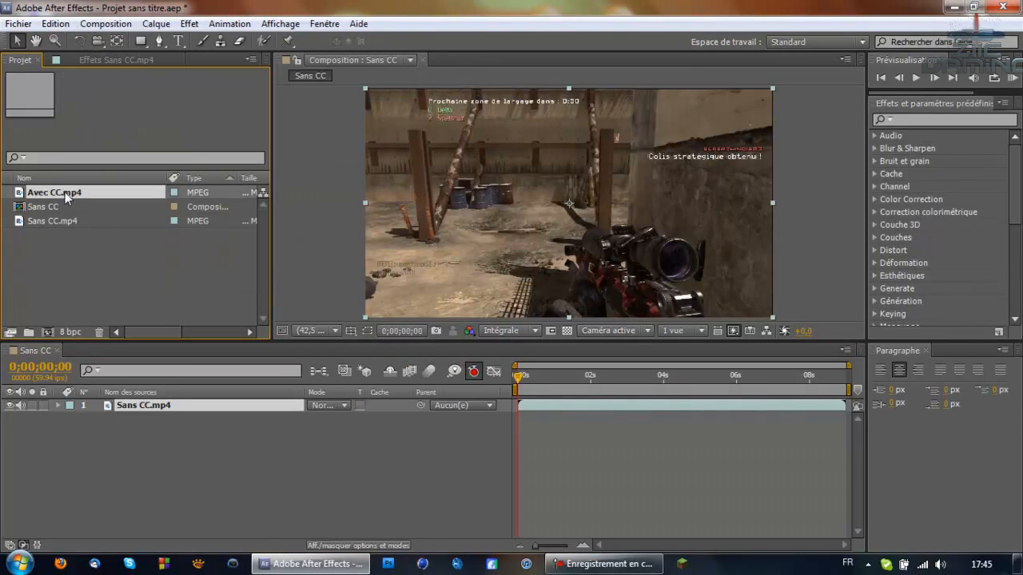
{"action": "left_click_drag", "start_coordinate": [65, 191], "coordinate": [165, 439]}
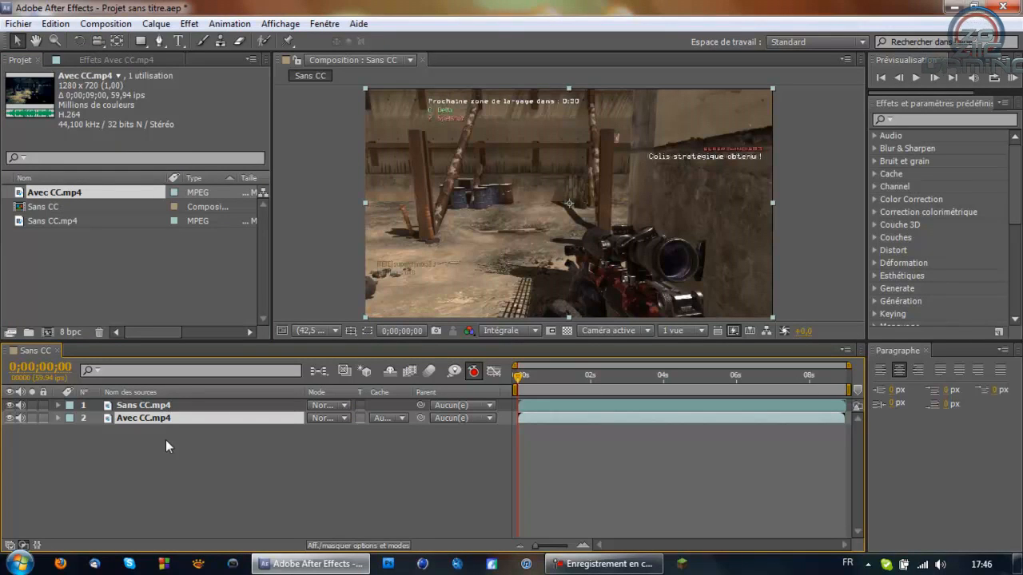
{"action": "left_click", "coordinate": [145, 406]}
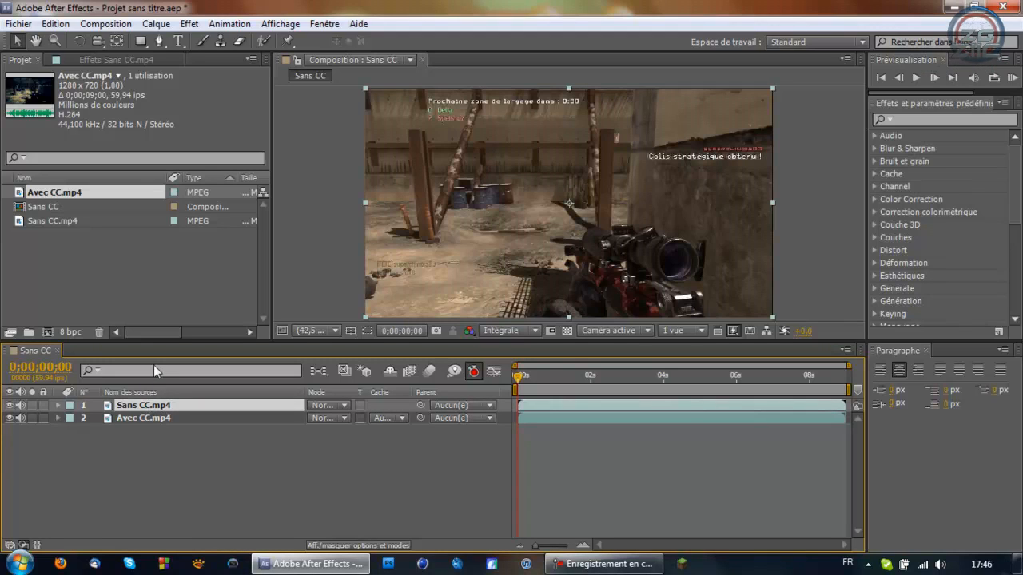
Examine the footage frame by frame from 0;00;02;00 onward for a moment where the kill feed is clear.
{"action": "left_click_drag", "start_coordinate": [518, 375], "coordinate": [592, 383]}
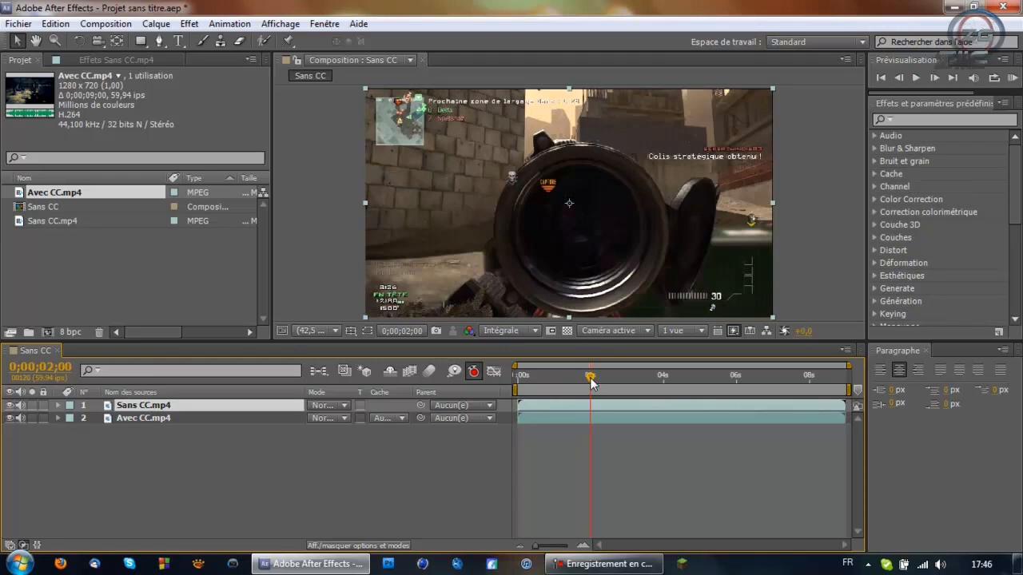
{"action": "left_click", "coordinate": [933, 78]}
{"action": "left_click", "coordinate": [933, 78]}
{"action": "left_click", "coordinate": [933, 78]}
{"action": "left_click", "coordinate": [933, 78]}
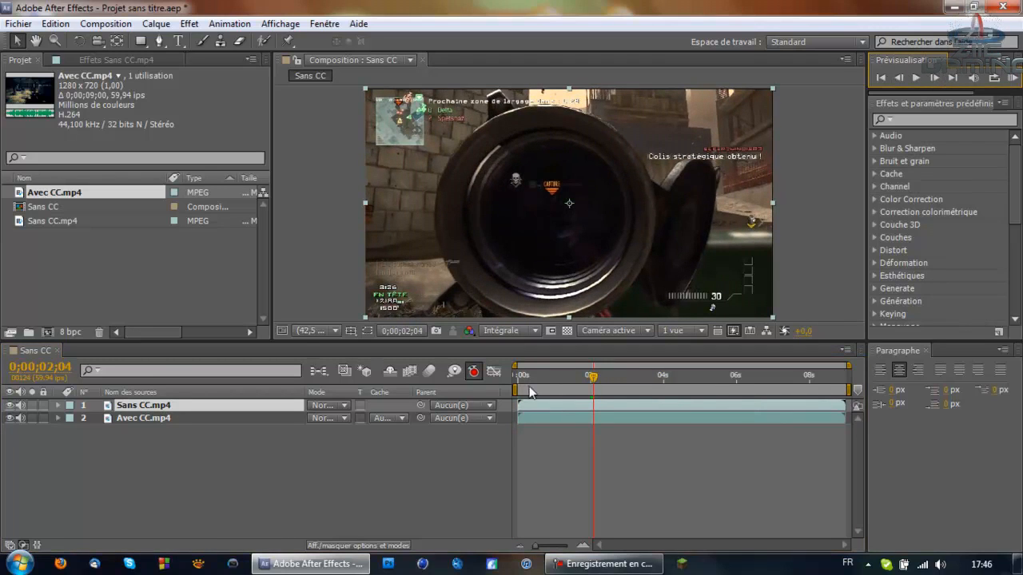
{"action": "left_click_drag", "start_coordinate": [599, 384], "coordinate": [614, 383]}
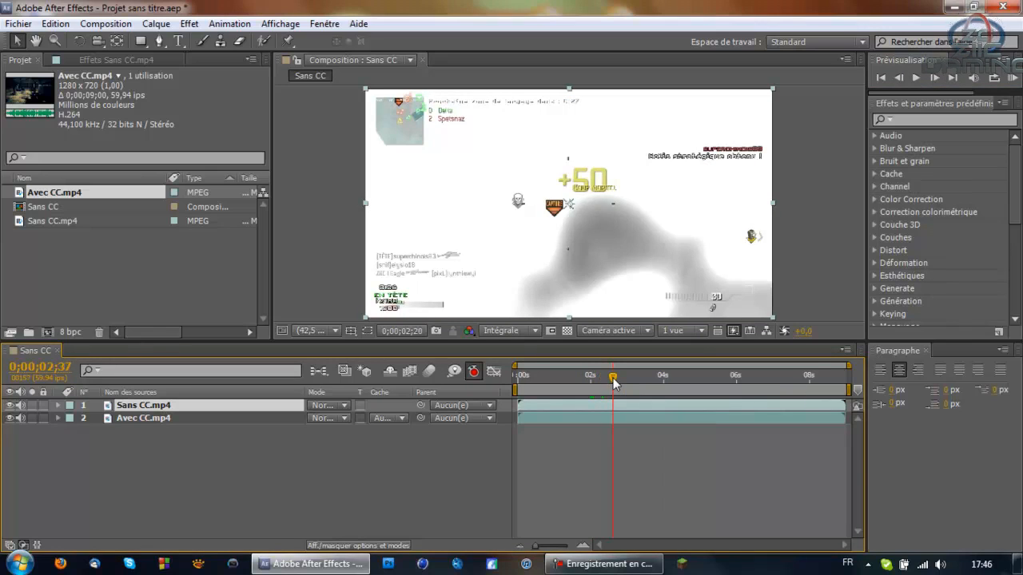
{"action": "left_click", "coordinate": [933, 78]}
{"action": "left_click", "coordinate": [934, 79]}
{"action": "left_click", "coordinate": [933, 78]}
{"action": "left_click", "coordinate": [934, 78]}
{"action": "left_click", "coordinate": [933, 78]}
{"action": "left_click", "coordinate": [933, 79]}
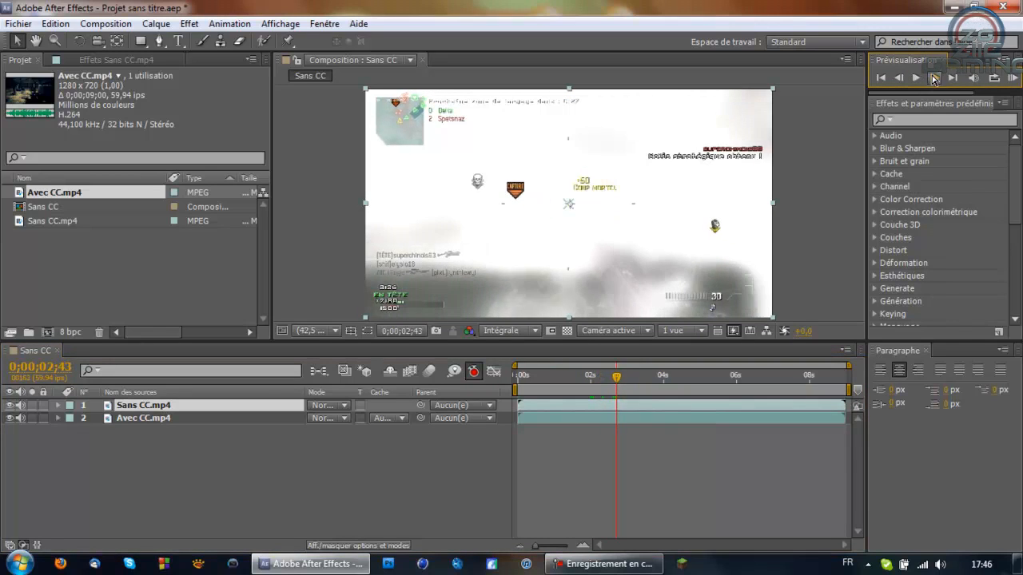
{"action": "left_click", "coordinate": [933, 78]}
{"action": "left_click", "coordinate": [933, 78]}
{"action": "left_click", "coordinate": [933, 78]}
{"action": "left_click", "coordinate": [934, 78]}
{"action": "left_click", "coordinate": [933, 78]}
{"action": "left_click", "coordinate": [933, 78]}
{"action": "left_click", "coordinate": [933, 79]}
{"action": "left_click", "coordinate": [933, 79]}
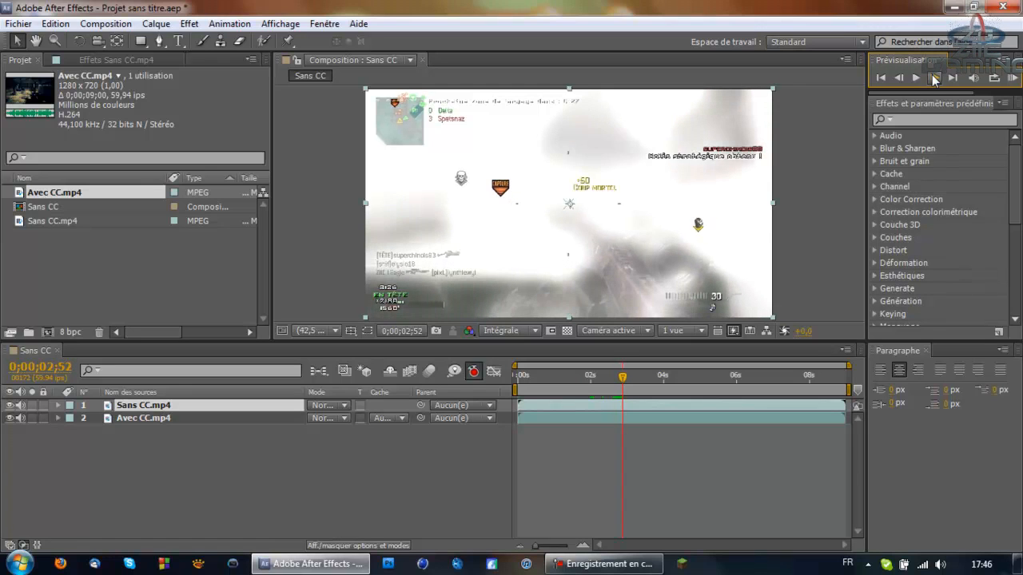
{"action": "left_click", "coordinate": [933, 78]}
{"action": "left_click", "coordinate": [933, 78]}
{"action": "left_click", "coordinate": [933, 78]}
{"action": "left_click", "coordinate": [933, 78]}
{"action": "left_click", "coordinate": [933, 78]}
{"action": "left_click", "coordinate": [933, 78]}
{"action": "left_click", "coordinate": [933, 79]}
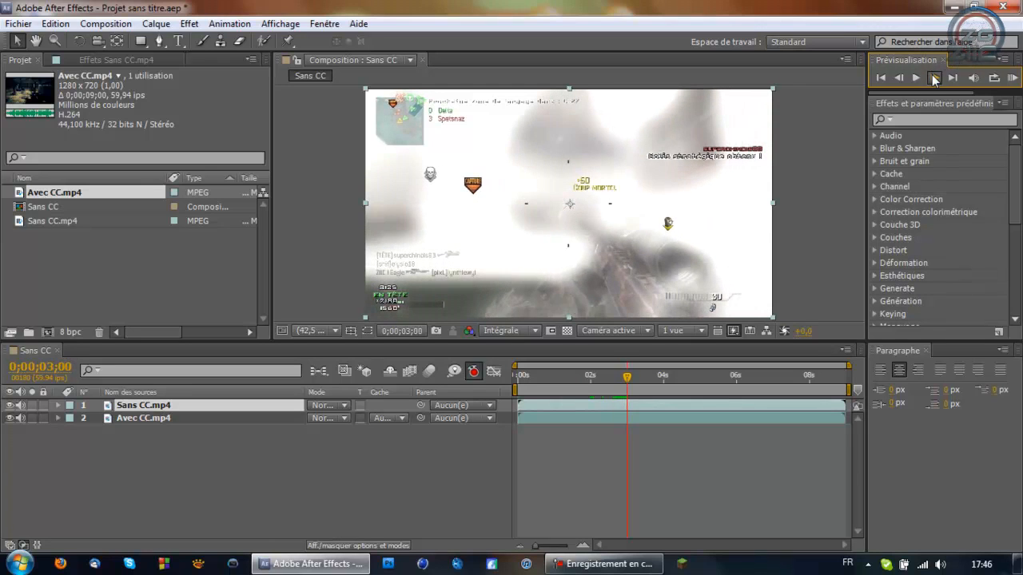
{"action": "left_click", "coordinate": [933, 78]}
{"action": "left_click", "coordinate": [933, 79]}
{"action": "left_click", "coordinate": [933, 78]}
{"action": "left_click", "coordinate": [916, 79]}
{"action": "left_click", "coordinate": [916, 79]}
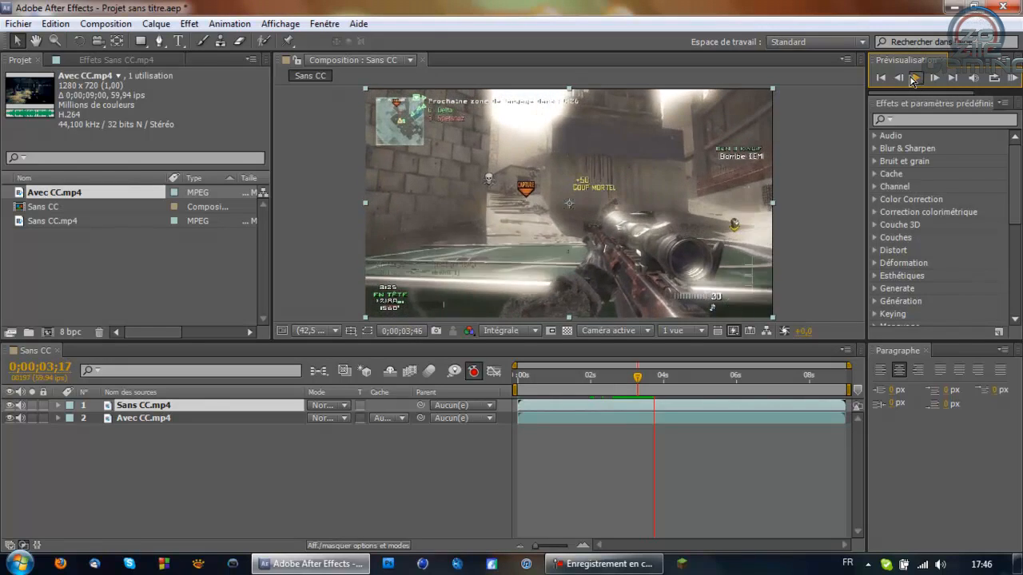
Step the current time back through the footage to 0;00;03;18.
{"action": "left_click", "coordinate": [905, 78]}
{"action": "left_click", "coordinate": [904, 78]}
{"action": "left_click", "coordinate": [905, 79]}
{"action": "left_click", "coordinate": [904, 78]}
{"action": "left_click", "coordinate": [904, 78]}
{"action": "left_click", "coordinate": [905, 78]}
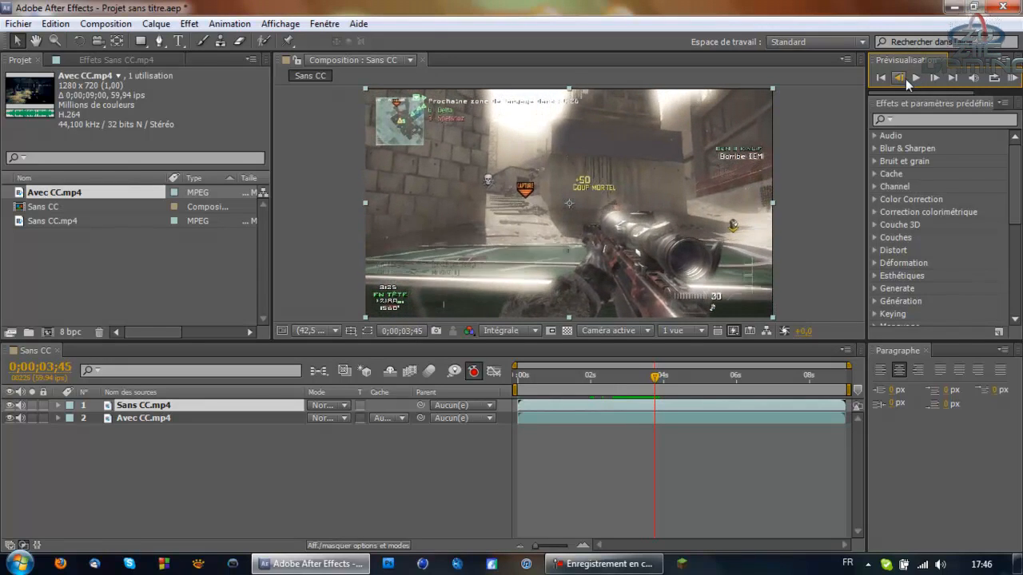
{"action": "left_click", "coordinate": [904, 78]}
{"action": "left_click", "coordinate": [905, 78]}
{"action": "left_click", "coordinate": [905, 78]}
{"action": "left_click", "coordinate": [905, 79]}
{"action": "left_click", "coordinate": [647, 378]}
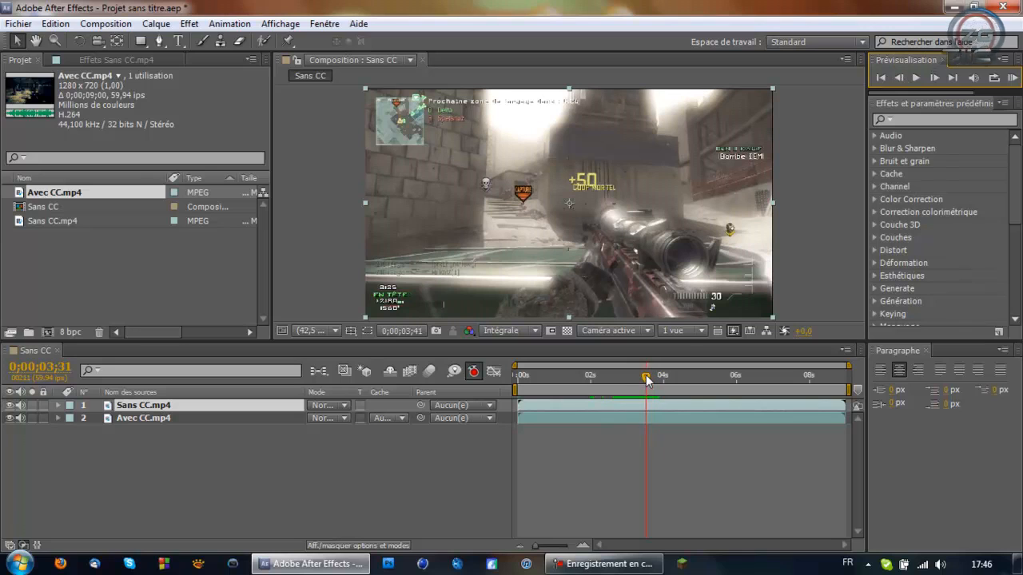
{"action": "left_click_drag", "start_coordinate": [646, 378], "coordinate": [640, 379]}
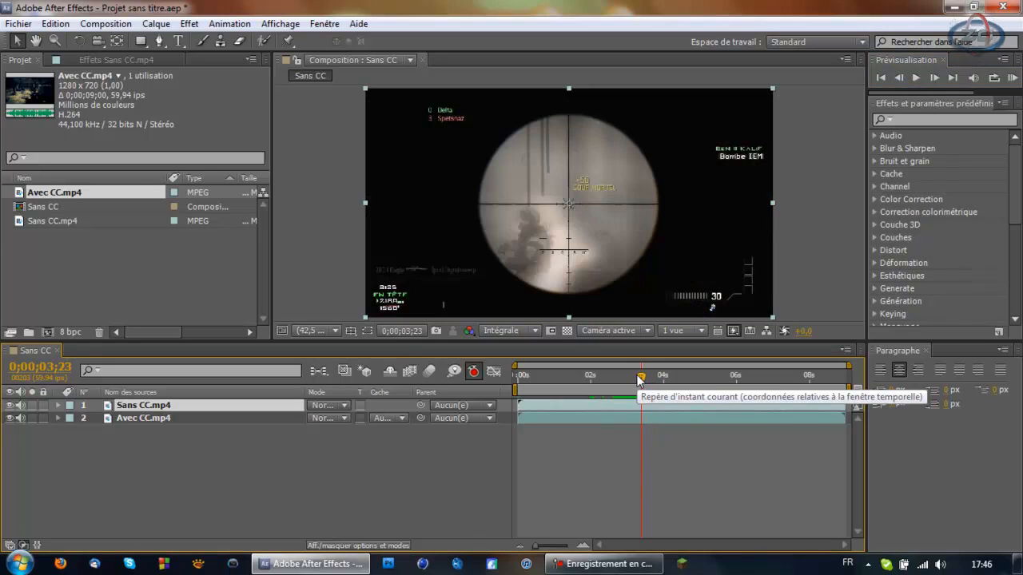
{"action": "left_click", "coordinate": [900, 79]}
{"action": "left_click", "coordinate": [900, 79]}
{"action": "left_click", "coordinate": [901, 79]}
{"action": "left_click", "coordinate": [900, 79]}
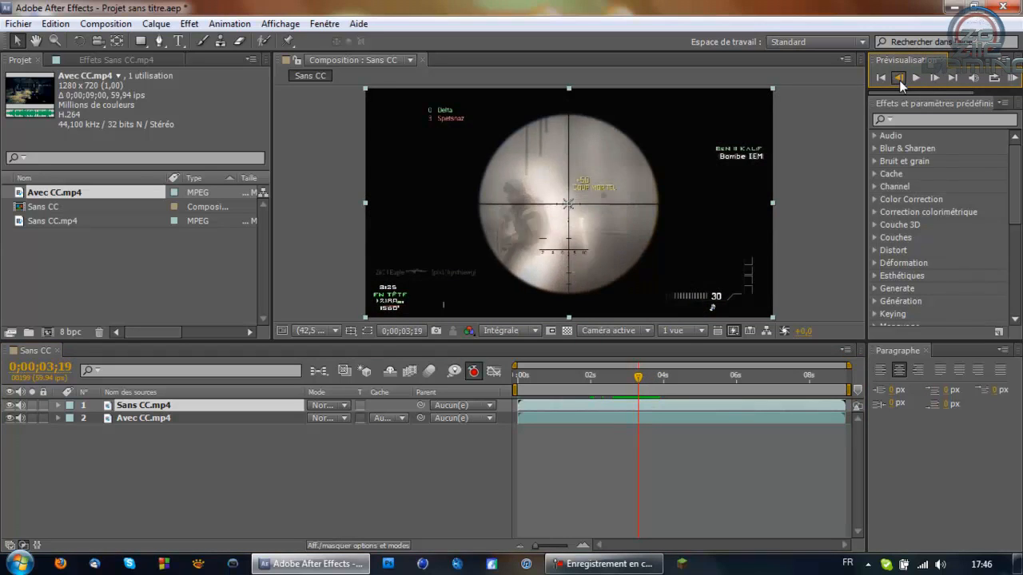
{"action": "left_click", "coordinate": [900, 79]}
Compare the kill feed in the neighbouring frames up close and set the current time to 0;00;03;19.
{"action": "scroll", "coordinate": [373, 249], "scroll_direction": "up", "scroll_amount": 2}
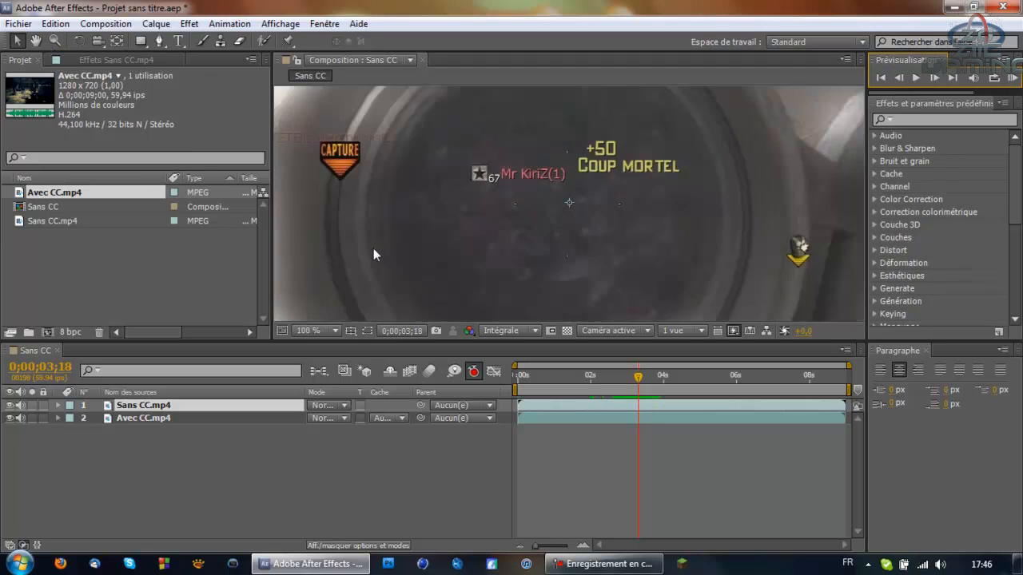
{"action": "scroll", "coordinate": [373, 248], "scroll_direction": "down", "scroll_amount": 2}
{"action": "key", "text": "h"}
{"action": "left_click_drag", "start_coordinate": [411, 307], "coordinate": [554, 265]}
{"action": "scroll", "coordinate": [575, 255], "scroll_direction": "up", "scroll_amount": 2}
{"action": "left_click", "coordinate": [16, 41]}
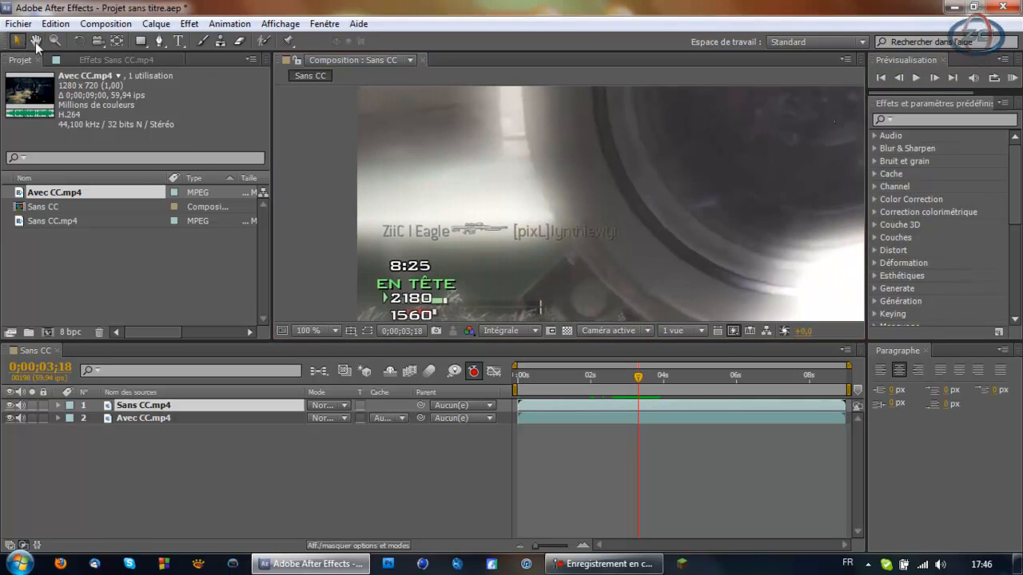
{"action": "left_click", "coordinate": [934, 79]}
{"action": "left_click", "coordinate": [934, 79]}
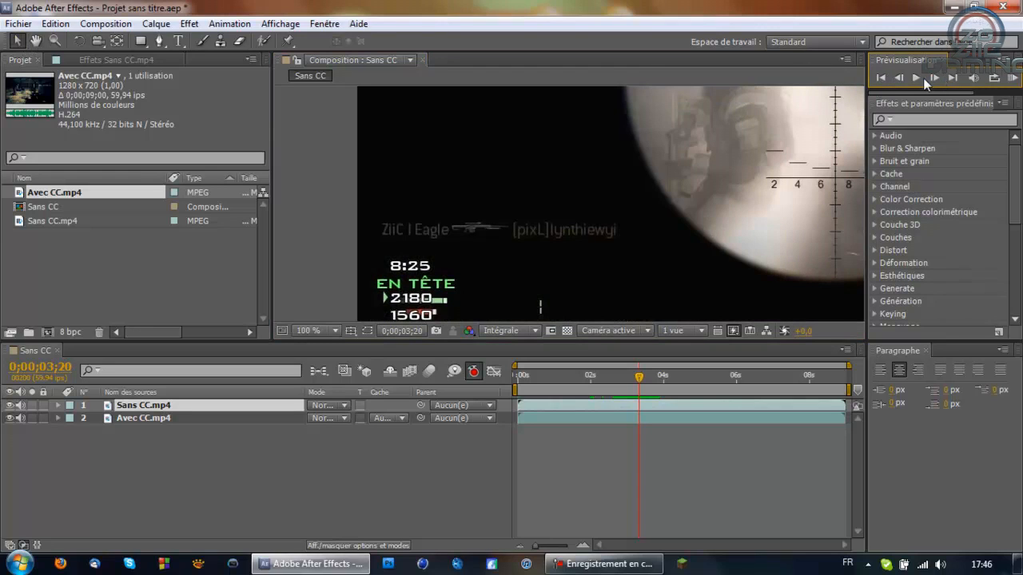
{"action": "left_click", "coordinate": [899, 79]}
{"action": "left_click", "coordinate": [899, 79]}
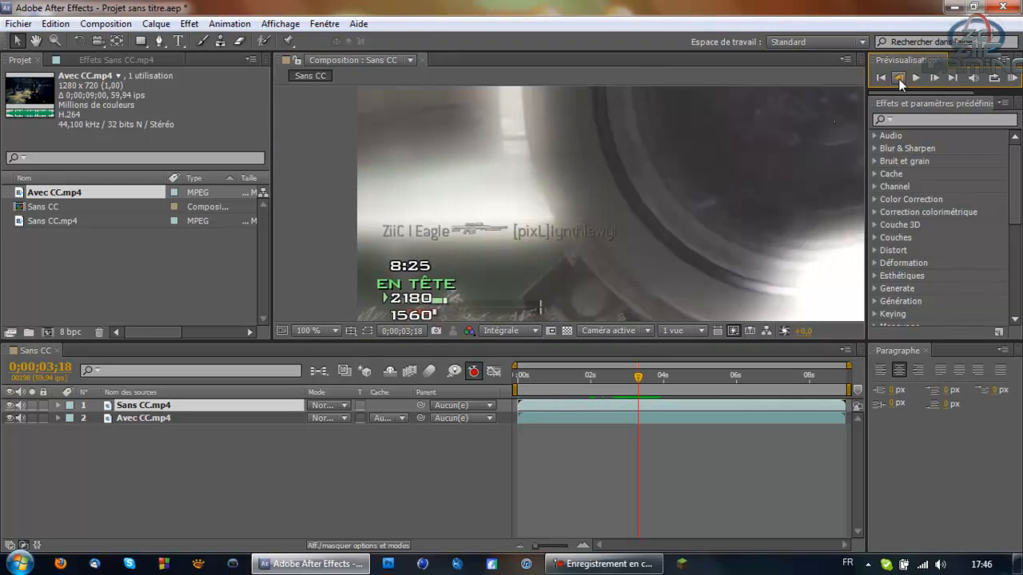
{"action": "left_click", "coordinate": [934, 79]}
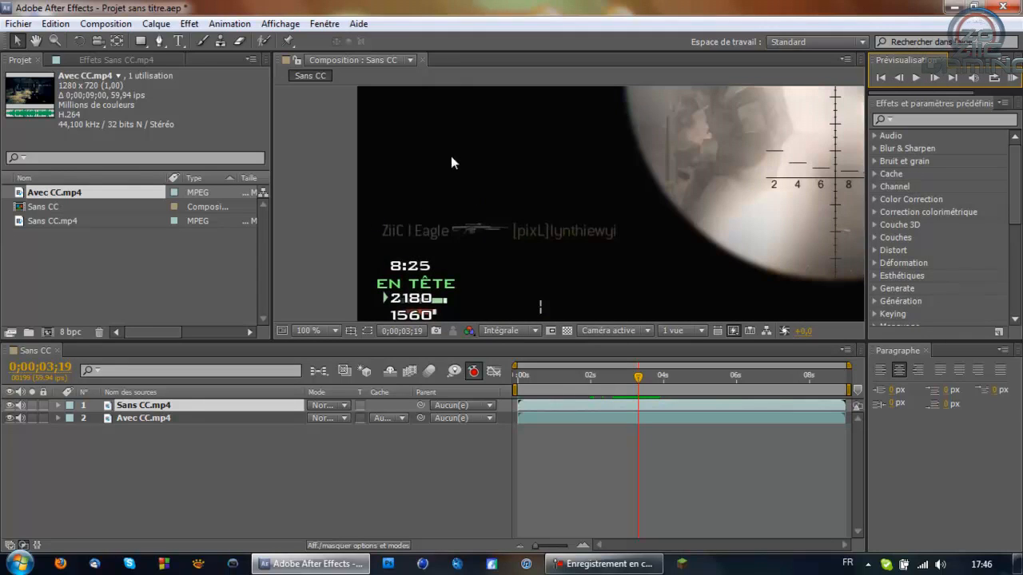
Draw a rectangular mask tightly around the kill feed's weapon icon on the Sans CC.mp4 layer.
{"action": "left_click", "coordinate": [140, 41]}
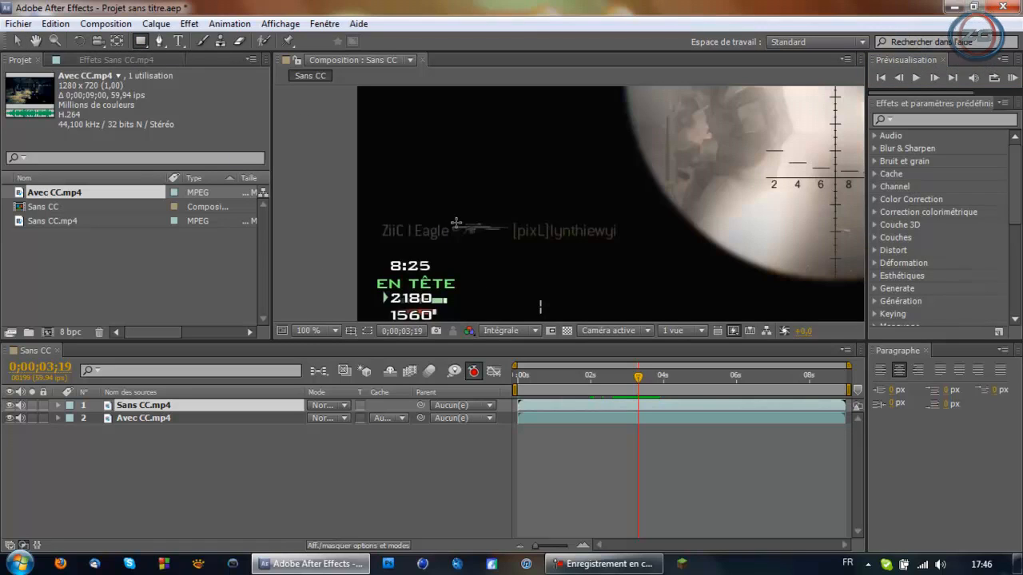
{"action": "mouse_move", "coordinate": [452, 218]}
{"action": "left_mouse_down"}
{"action": "mouse_move", "coordinate": [495, 244]}
{"action": "mouse_move", "coordinate": [512, 241]}
{"action": "left_mouse_up"}
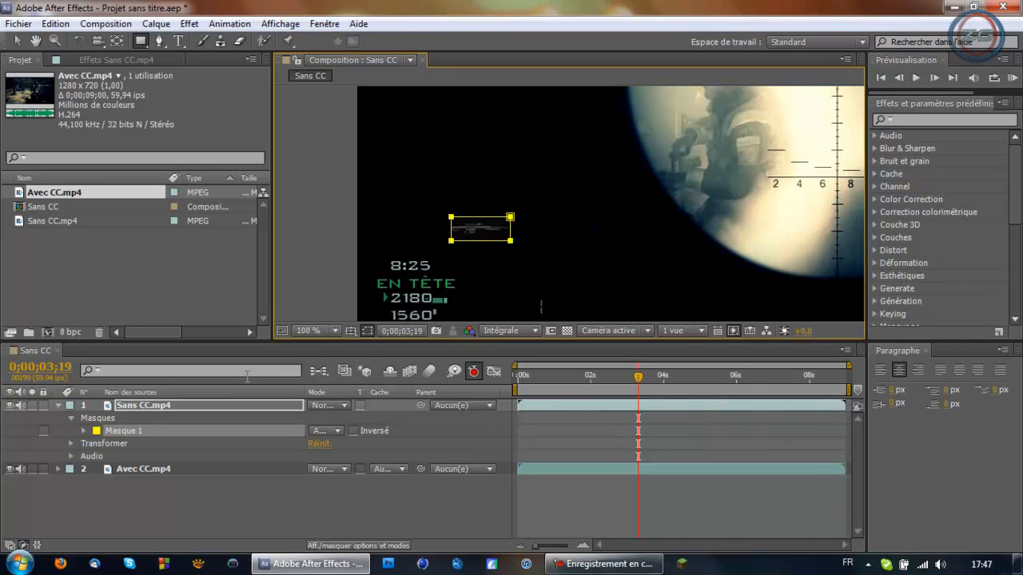
{"action": "left_click", "coordinate": [162, 469]}
{"action": "left_click", "coordinate": [169, 405]}
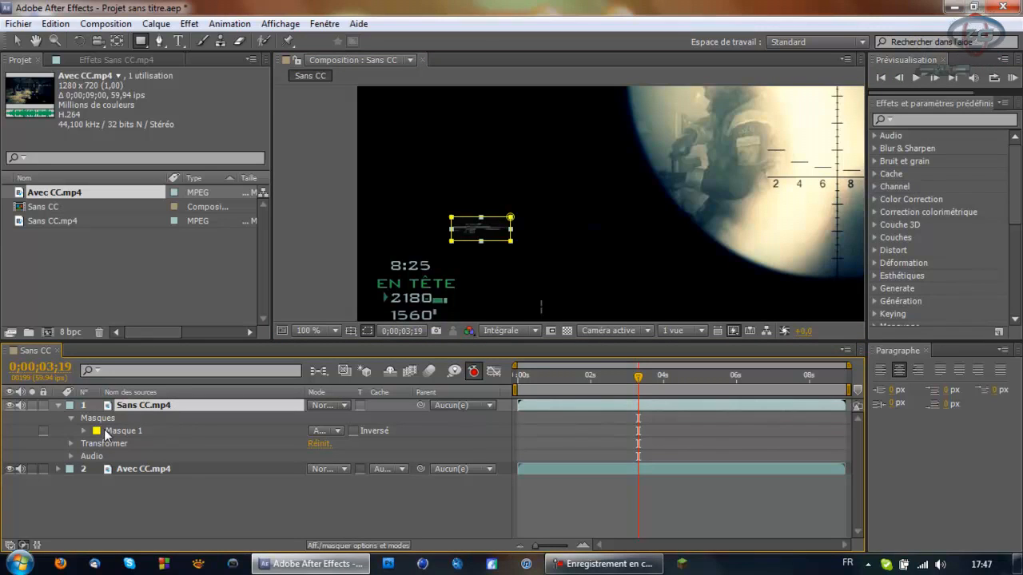
Freeze the masked Sans CC.mp4 layer on the frame at 0;00;03;19.
{"action": "right_click", "coordinate": [590, 402]}
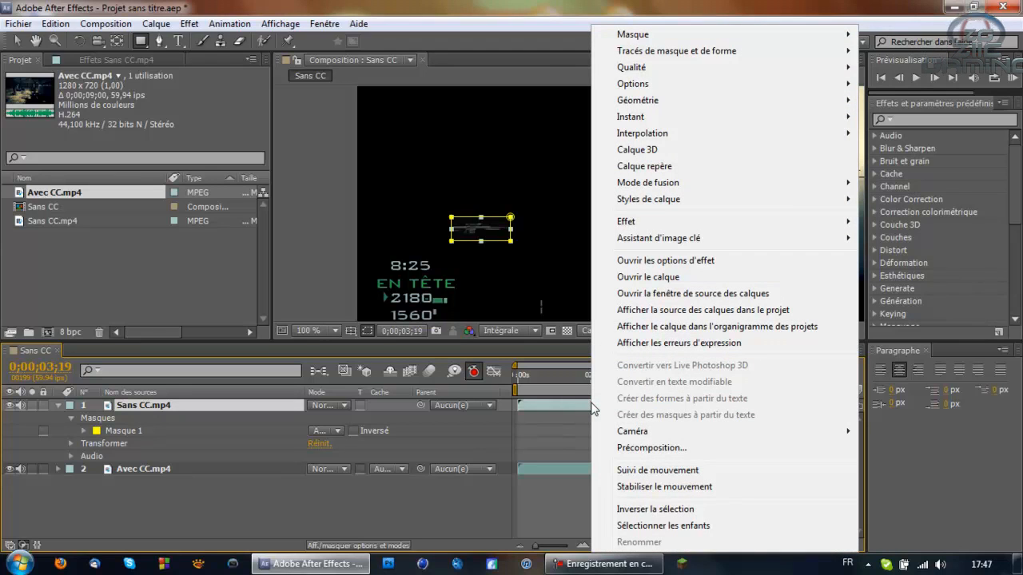
{"action": "mouse_move", "coordinate": [689, 120]}
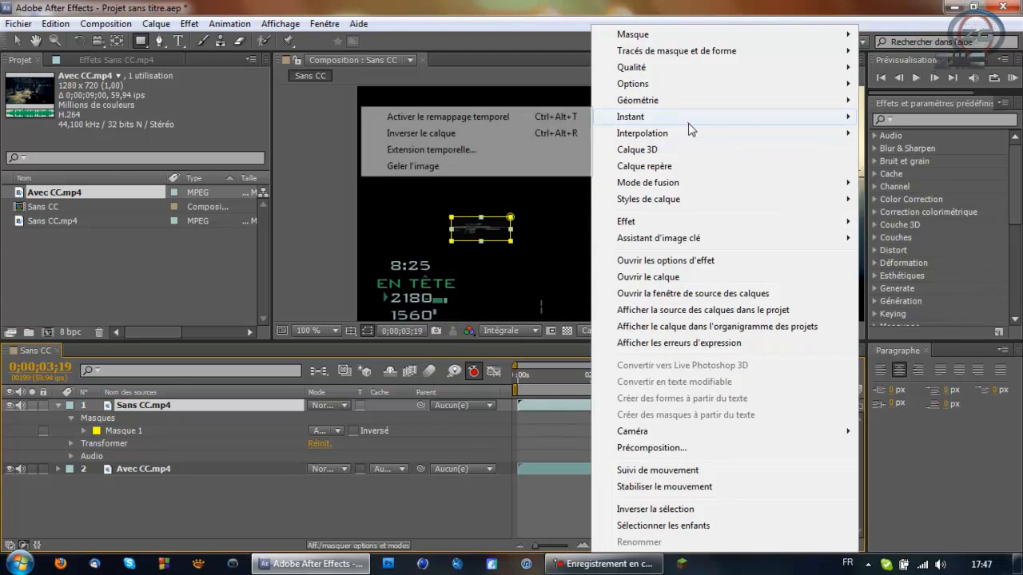
{"action": "left_click", "coordinate": [489, 166]}
Check the frozen weapon icon against the footage at earlier times, ending at 0;00;02;04.
{"action": "left_click", "coordinate": [593, 380]}
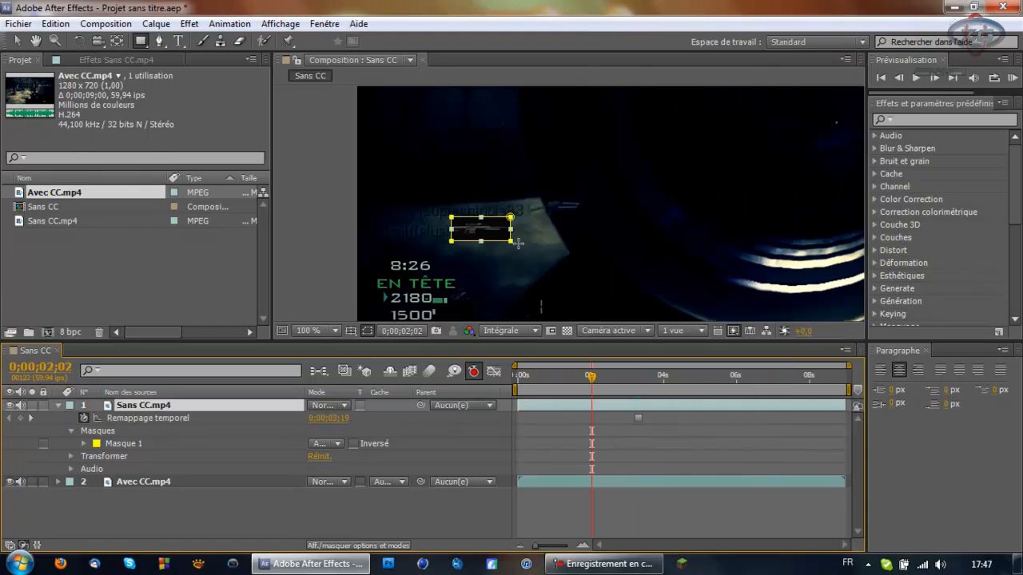
{"action": "left_click_drag", "start_coordinate": [633, 372], "coordinate": [637, 374]}
{"action": "left_click", "coordinate": [593, 374]}
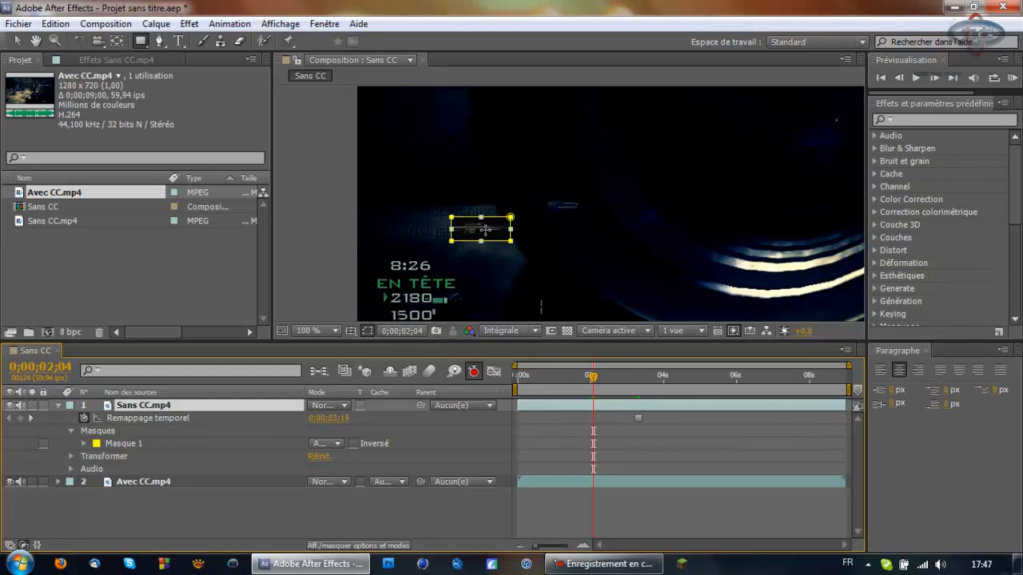
Set the blending mode of the masked Sans CC.mp4 layer to Addition.
{"action": "left_click", "coordinate": [18, 41]}
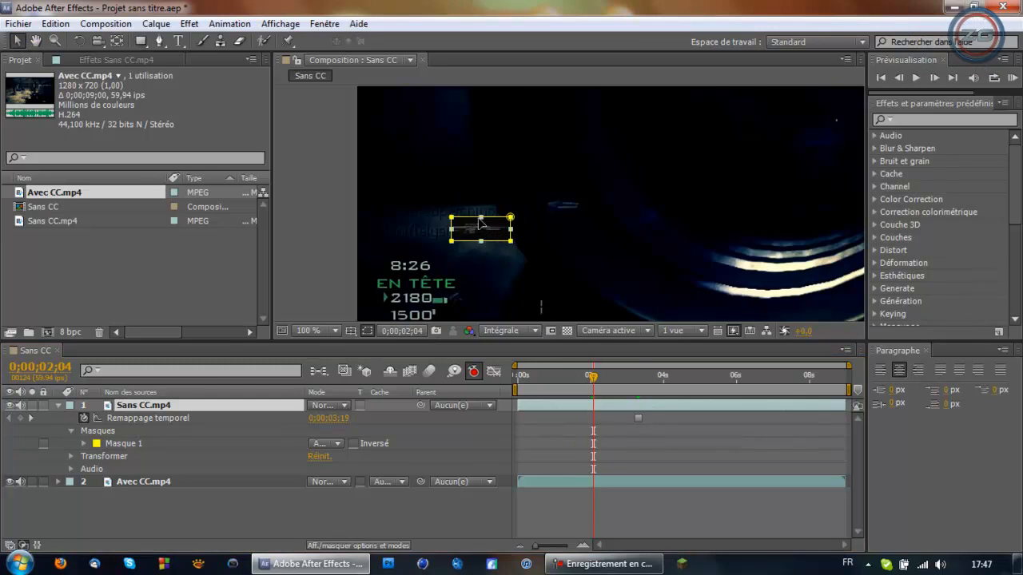
{"action": "right_click", "coordinate": [479, 222]}
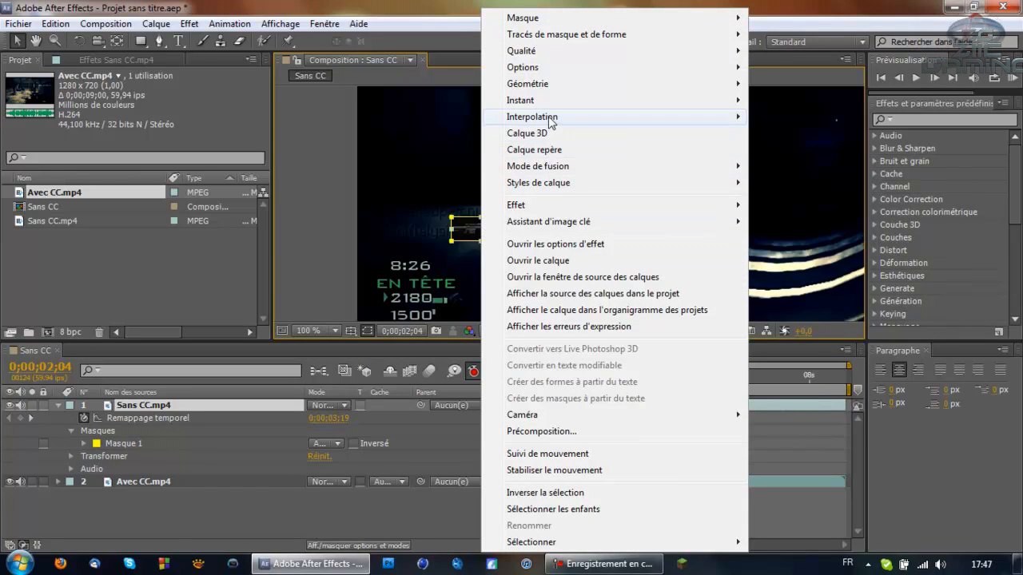
{"action": "mouse_move", "coordinate": [559, 166]}
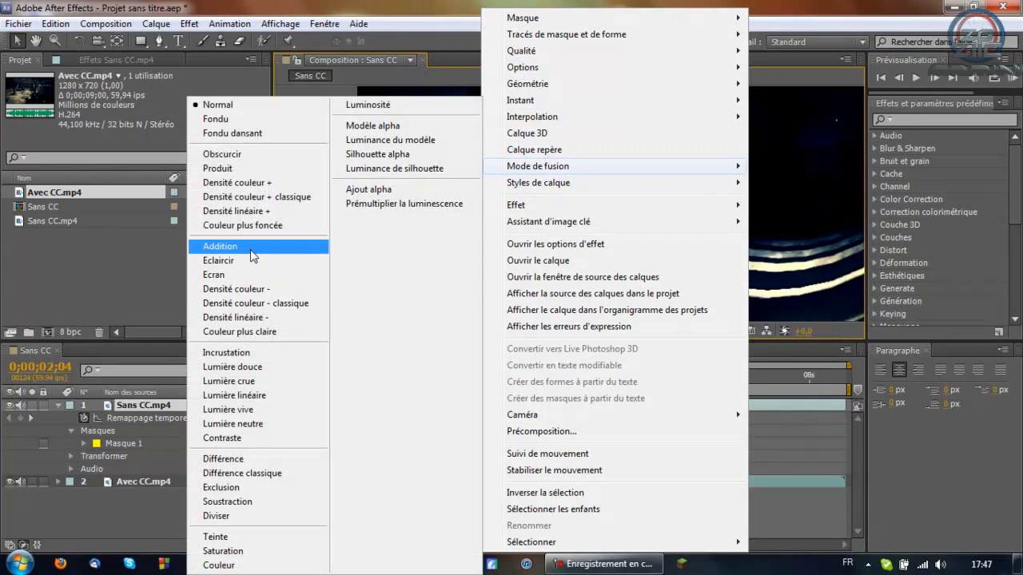
{"action": "left_click", "coordinate": [253, 254]}
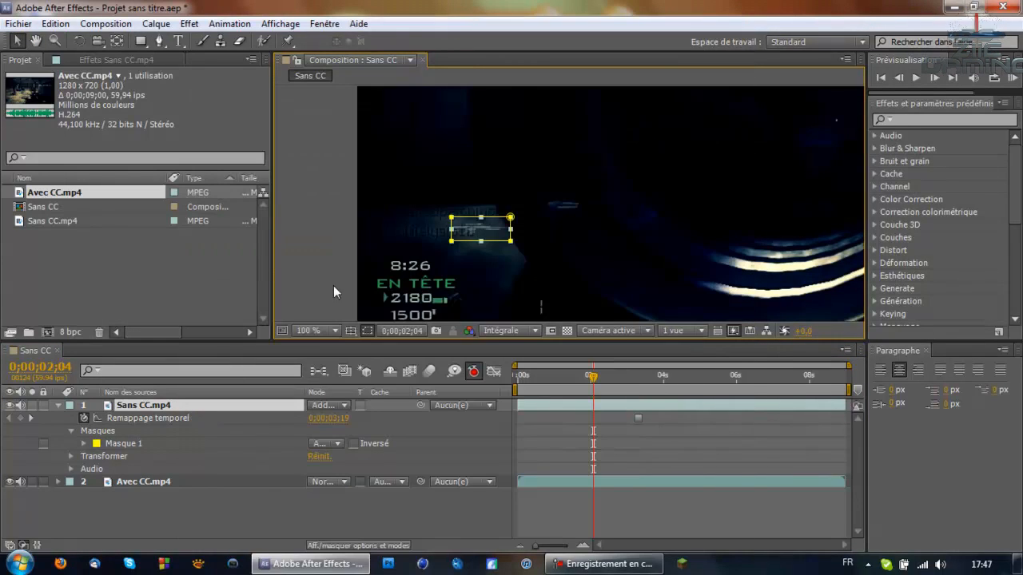
At 0;00;03;17, apply the Lueur diffuse effect to the Sans CC.mp4 layer with its Seuil set to 10 %.
{"action": "left_click", "coordinate": [637, 379]}
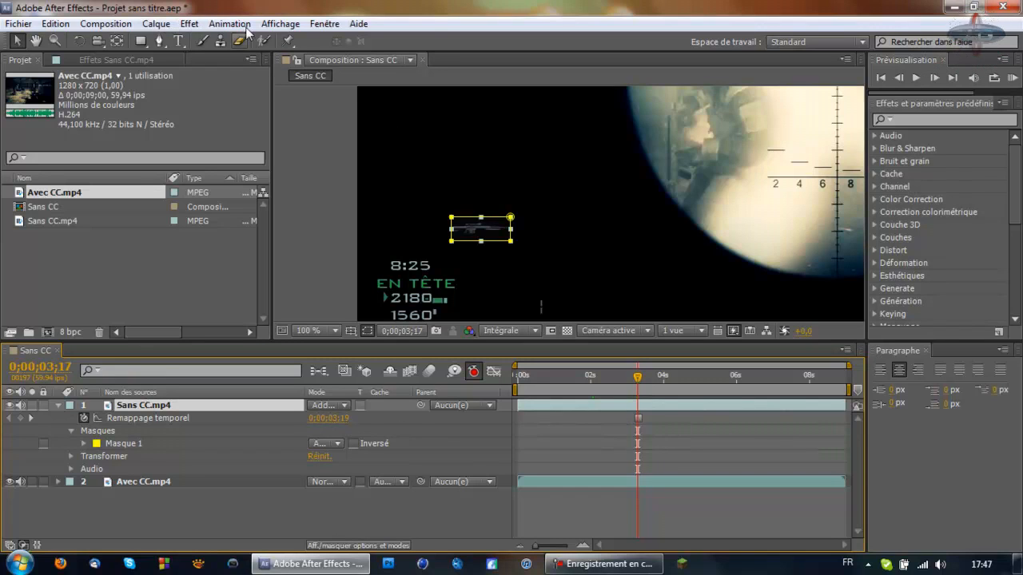
{"action": "left_click", "coordinate": [190, 23]}
{"action": "mouse_move", "coordinate": [294, 269]}
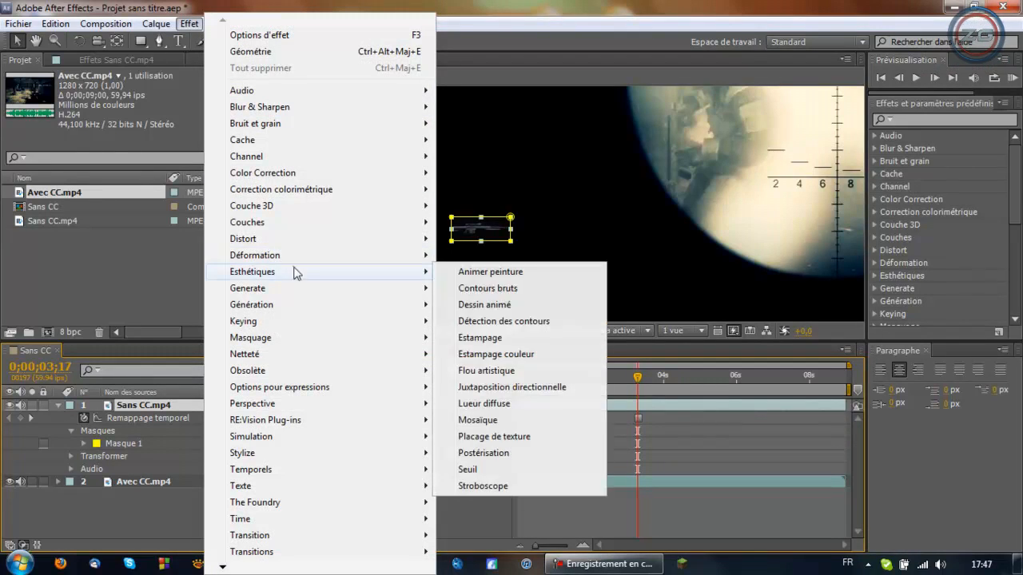
{"action": "left_click", "coordinate": [484, 403]}
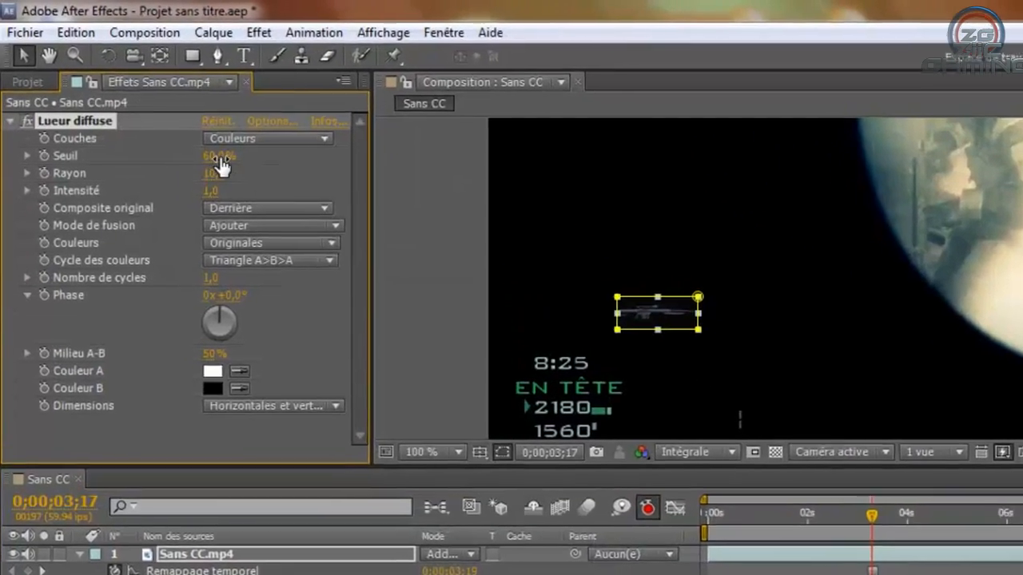
{"action": "left_click", "coordinate": [184, 137]}
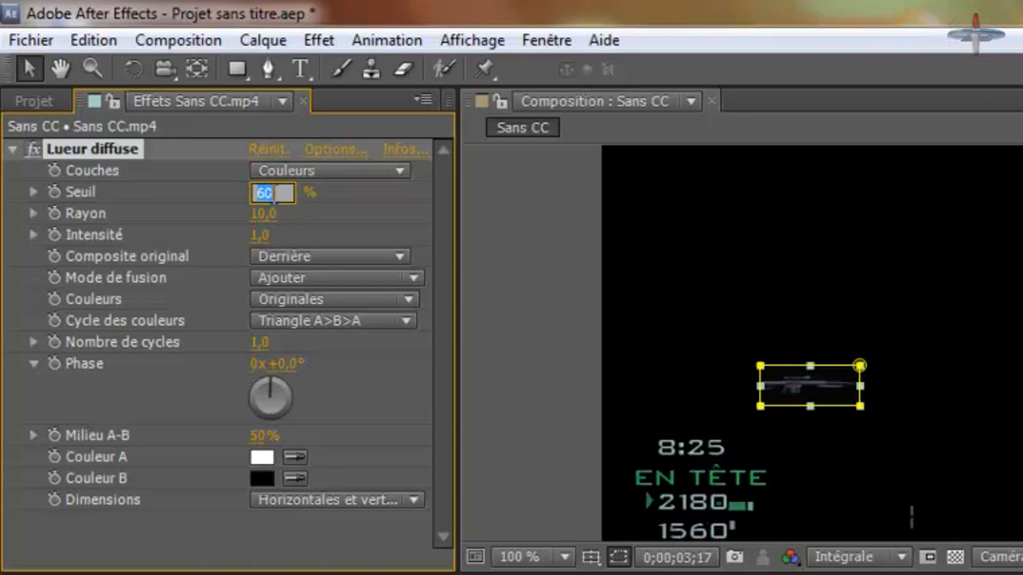
{"action": "type", "text": "10"}
{"action": "key", "text": "Return"}
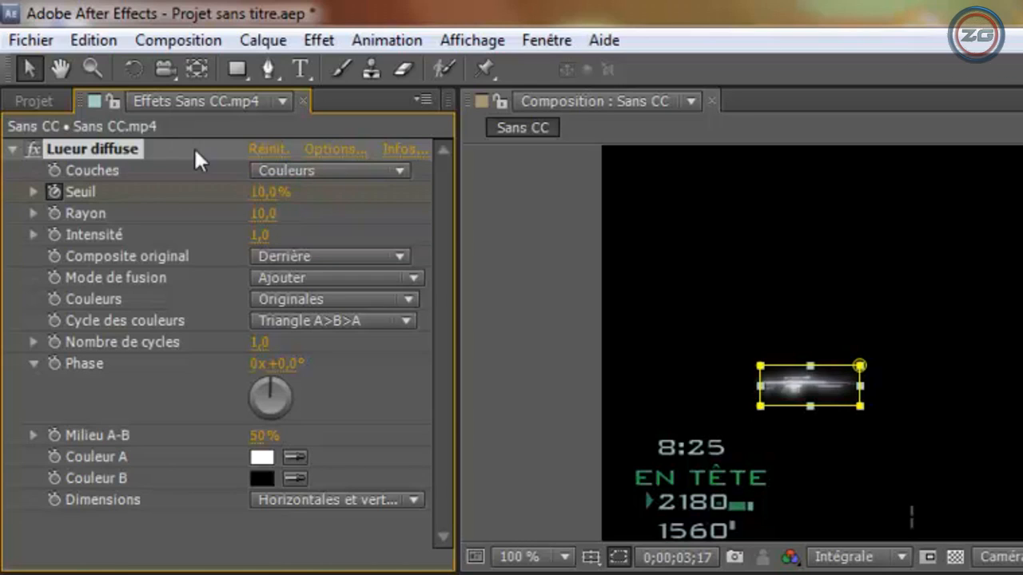
Set the Lueur diffuse effect's Rayon to 9 and Intensité to 1.3, and collapse its settings.
{"action": "left_click", "coordinate": [264, 214]}
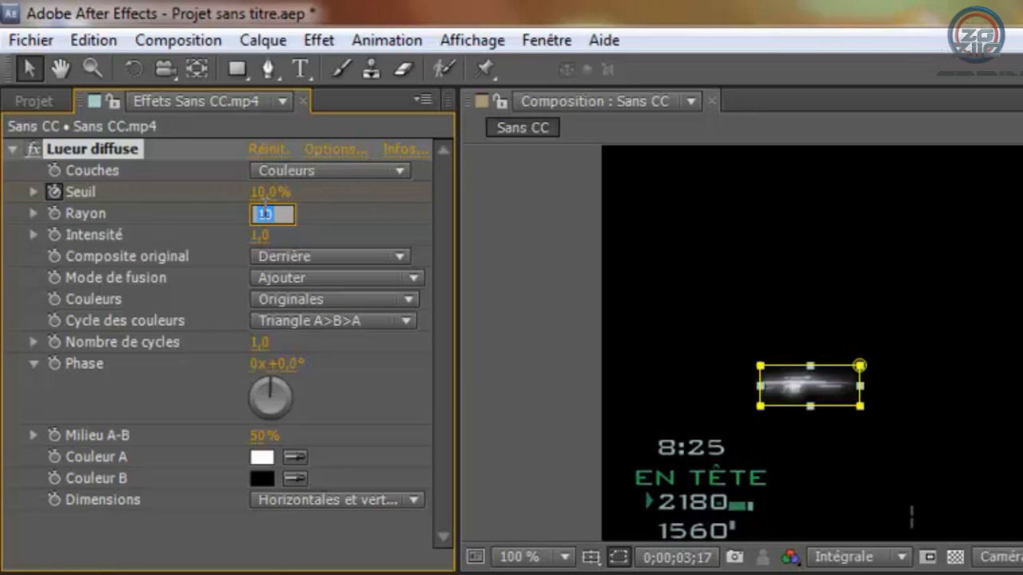
{"action": "type", "text": "9"}
{"action": "key", "text": "Return"}
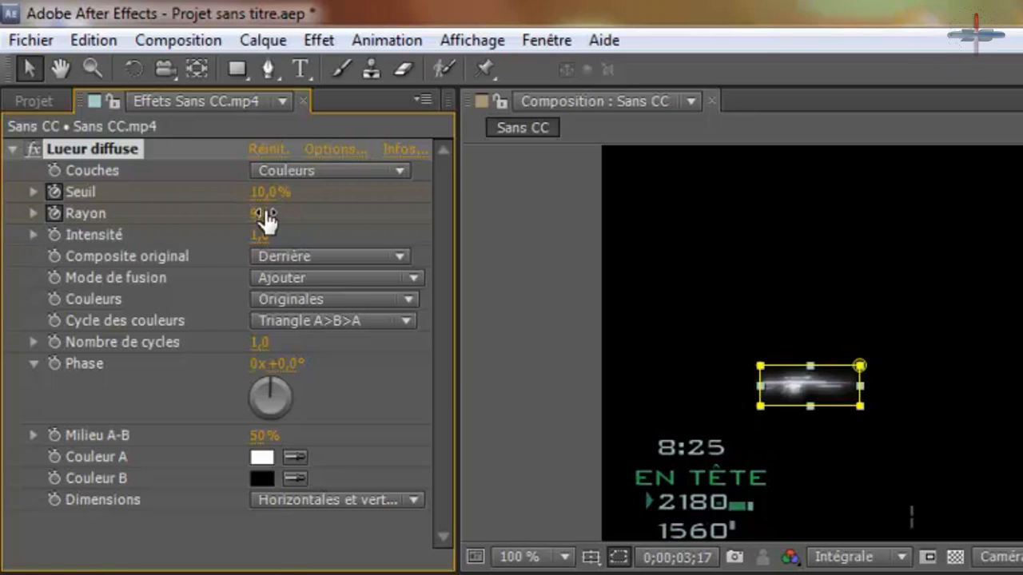
{"action": "left_click", "coordinate": [260, 235]}
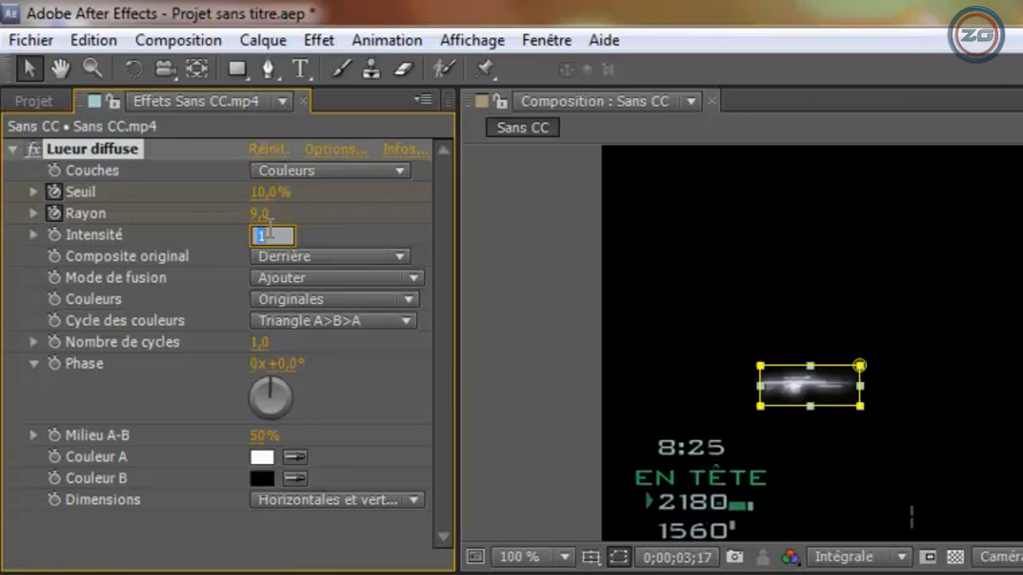
{"action": "type", "text": "1"}
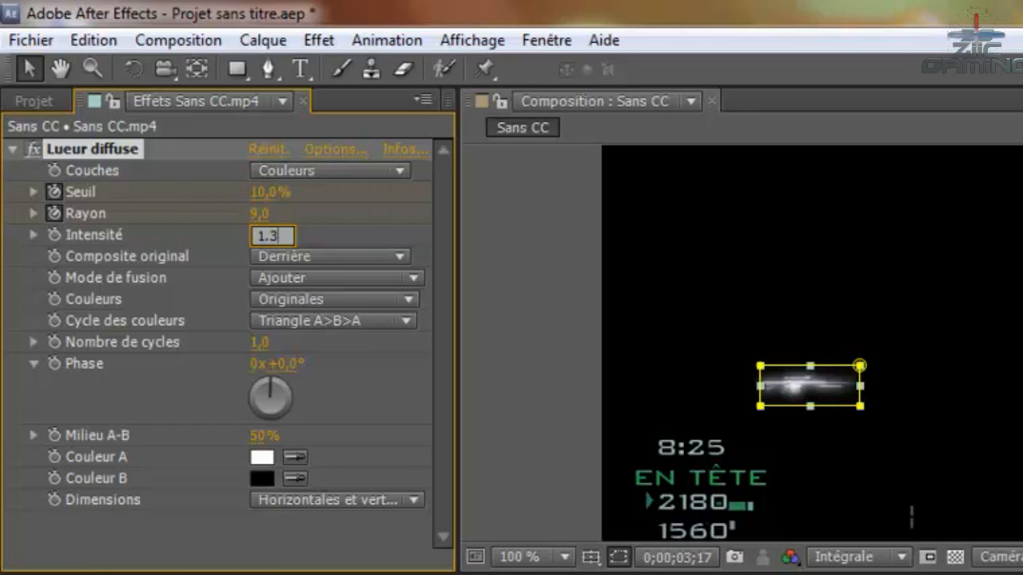
{"action": "type", "text": ".3"}
{"action": "key", "text": "Return"}
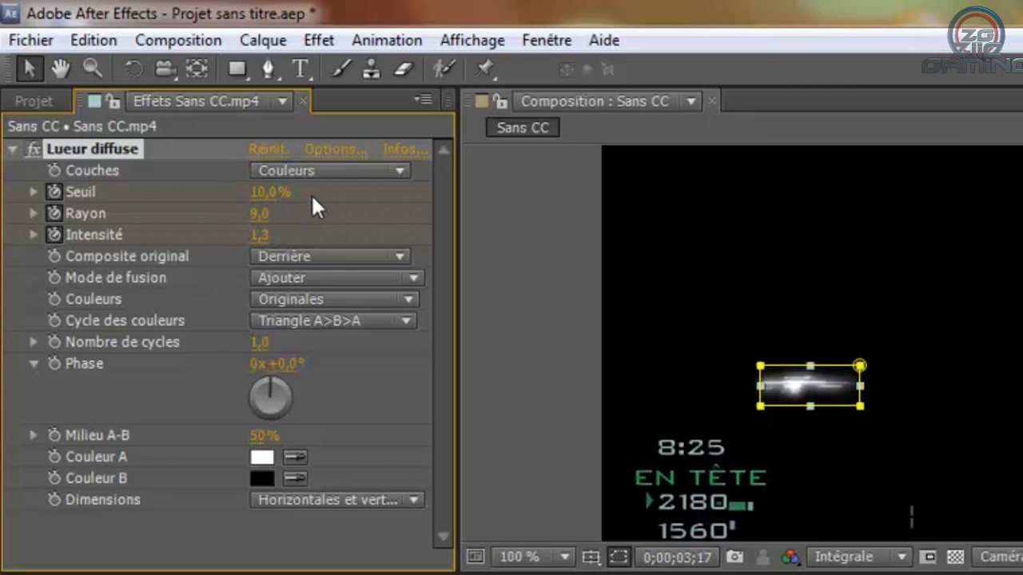
{"action": "left_click", "coordinate": [11, 147]}
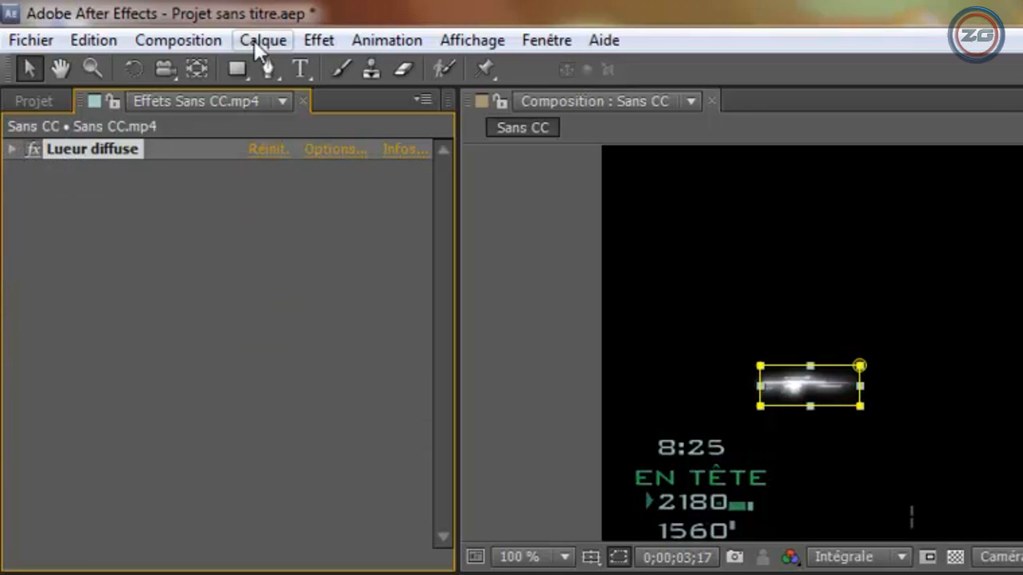
Add the Géométrie distortion effect to the Sans CC.mp4 layer and place its anchor point at the mask's centre, 165, 576.
{"action": "left_click", "coordinate": [328, 43]}
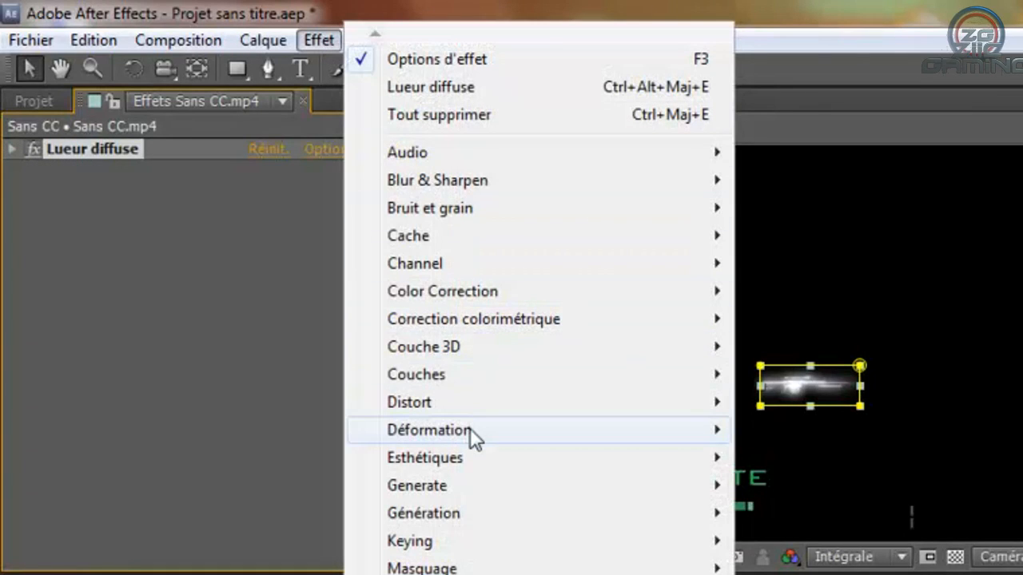
{"action": "mouse_move", "coordinate": [471, 431]}
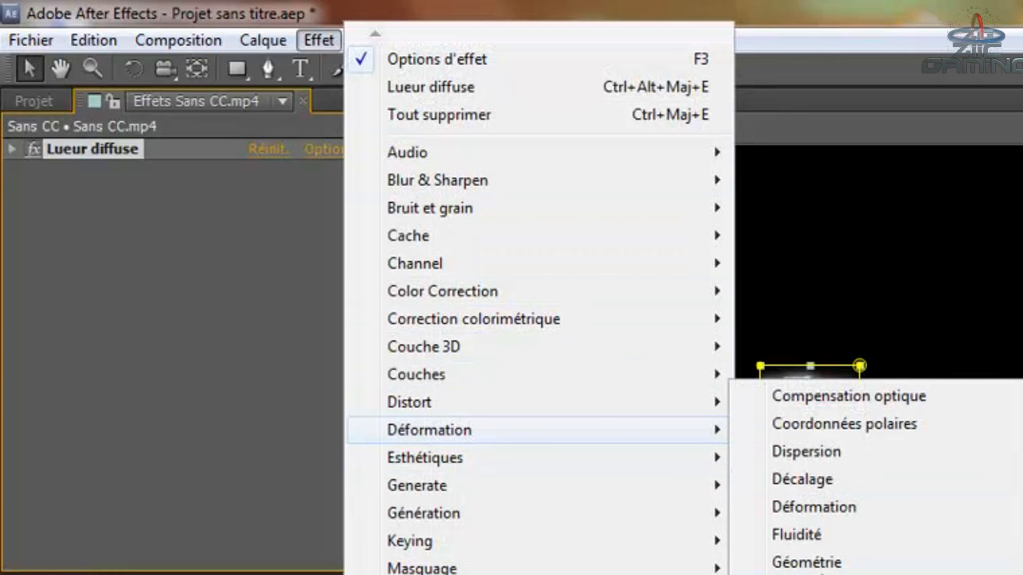
{"action": "left_click", "coordinate": [806, 562]}
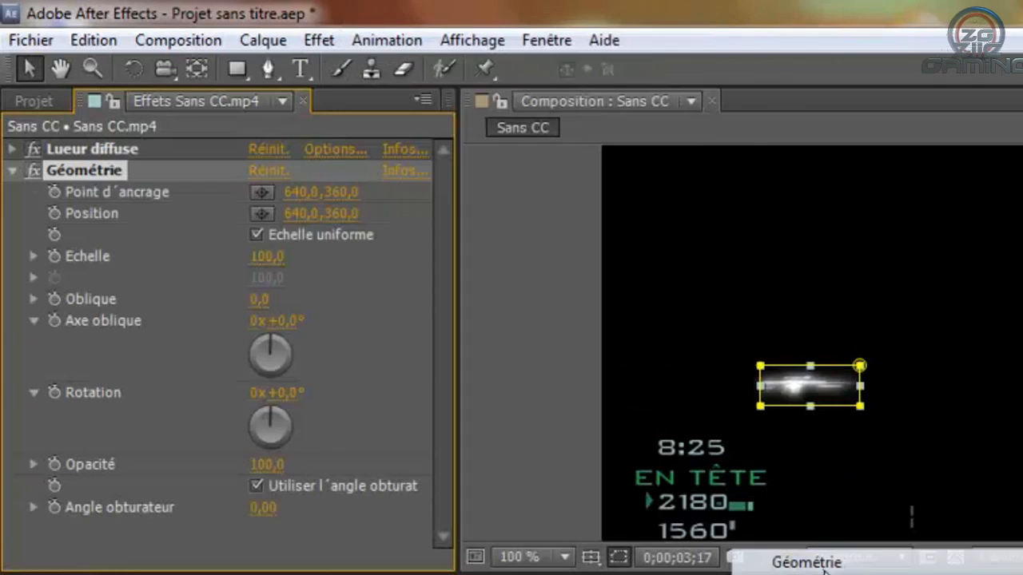
{"action": "left_click", "coordinate": [263, 196]}
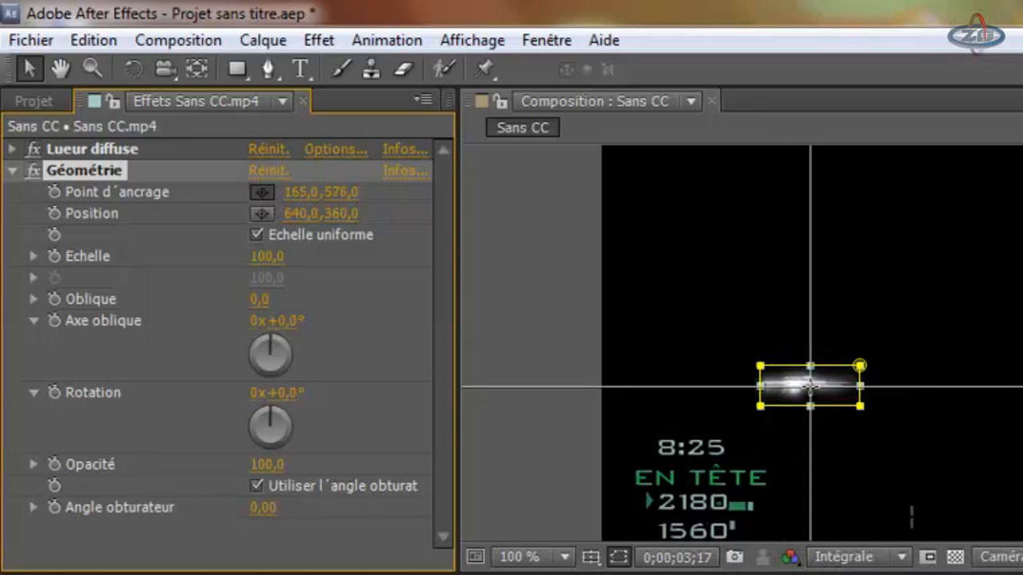
{"action": "left_click", "coordinate": [810, 386]}
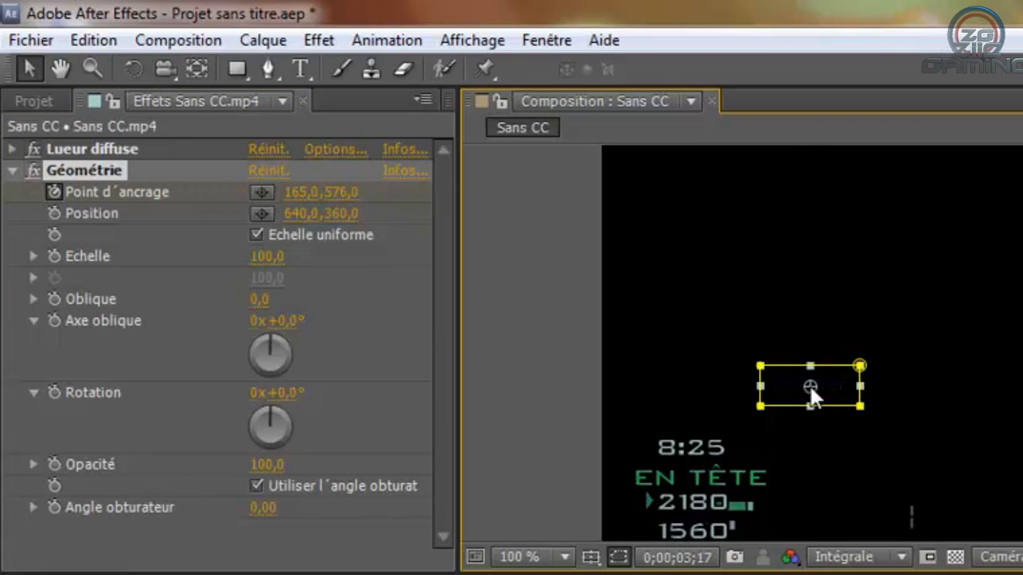
Set the Géométrie effect's Position to 165, 576 to match its anchor point.
{"action": "left_click", "coordinate": [302, 213]}
{"action": "type", "text": "165"}
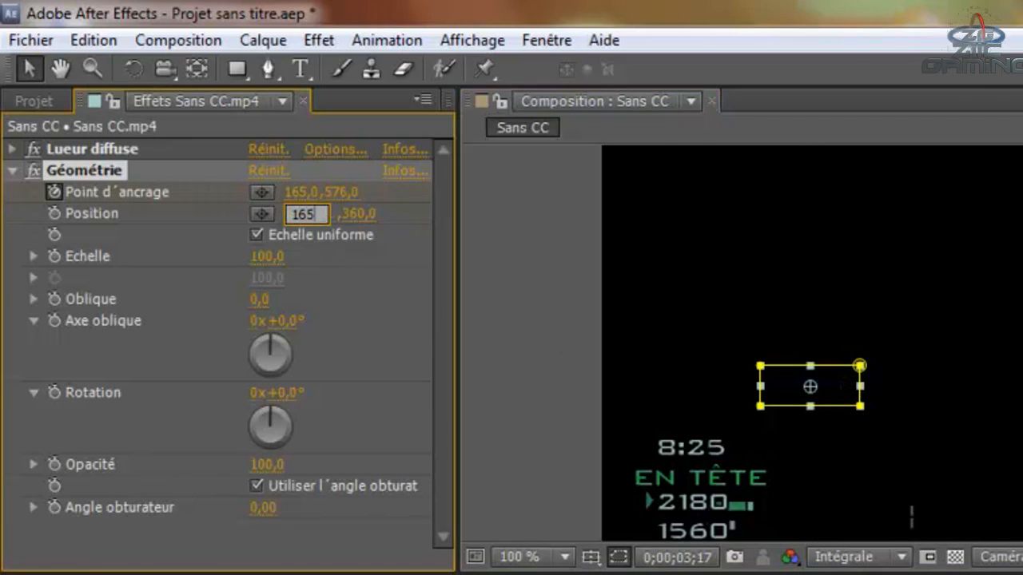
{"action": "key", "text": "Return"}
{"action": "left_click", "coordinate": [346, 213]}
{"action": "type", "text": "576"}
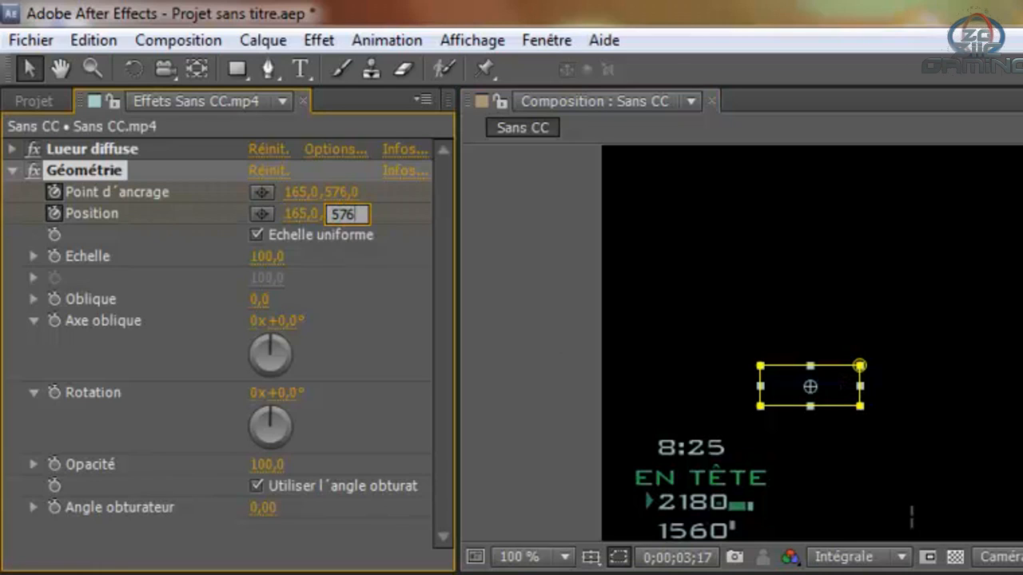
{"action": "key", "text": "Return"}
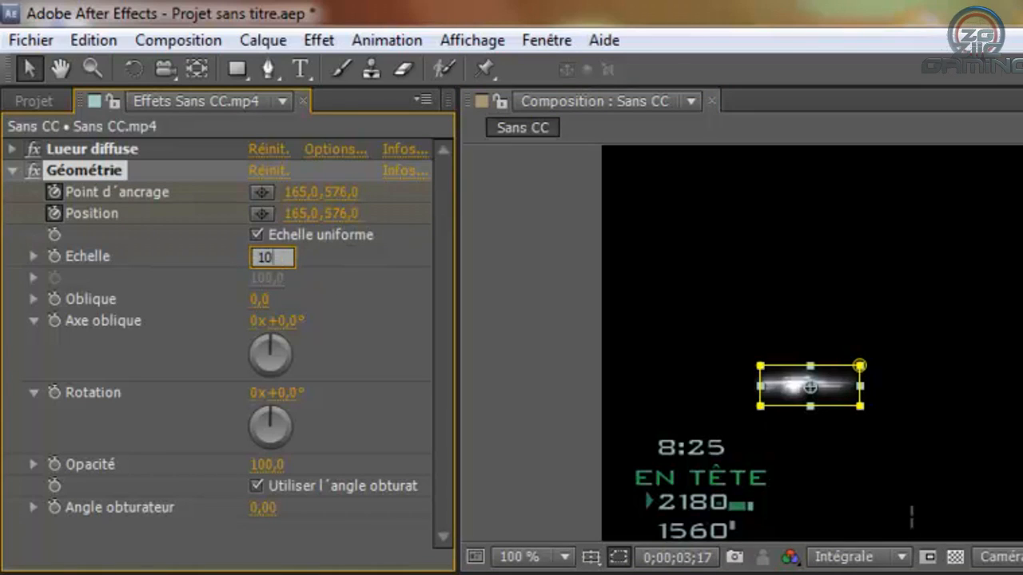
Set the Géométrie effect's uniform Echelle to 105 and collapse its settings.
{"action": "type", "text": "5"}
{"action": "key", "text": "Return"}
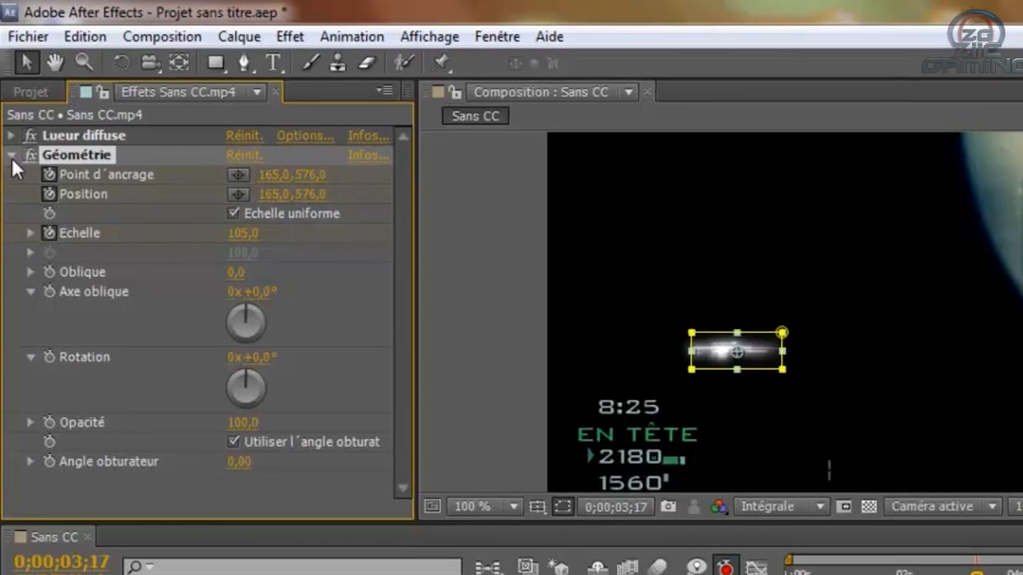
{"action": "left_click", "coordinate": [11, 171]}
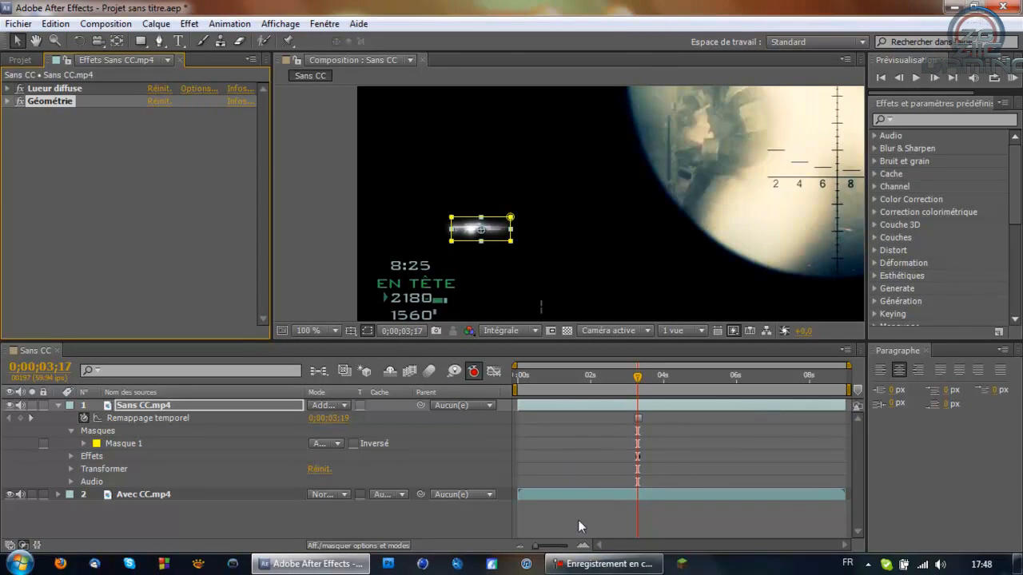
{"action": "left_click", "coordinate": [603, 563]}
{"action": "left_click", "coordinate": [603, 569]}
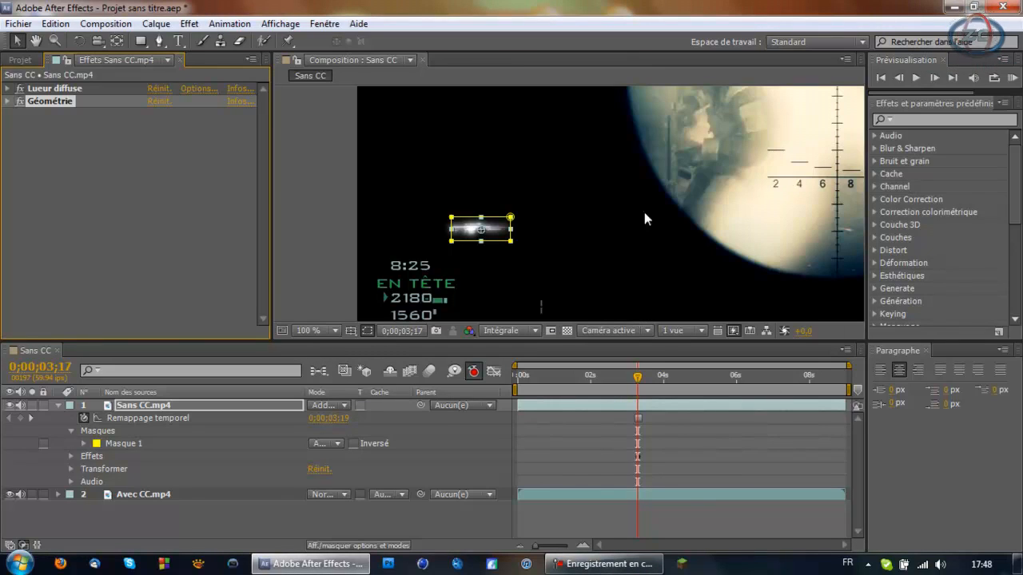
Collapse the Sans CC.mp4 layer's properties in the timeline and rename the layer as Calque 1.mp4.
{"action": "left_click", "coordinate": [57, 406]}
{"action": "left_click", "coordinate": [120, 392]}
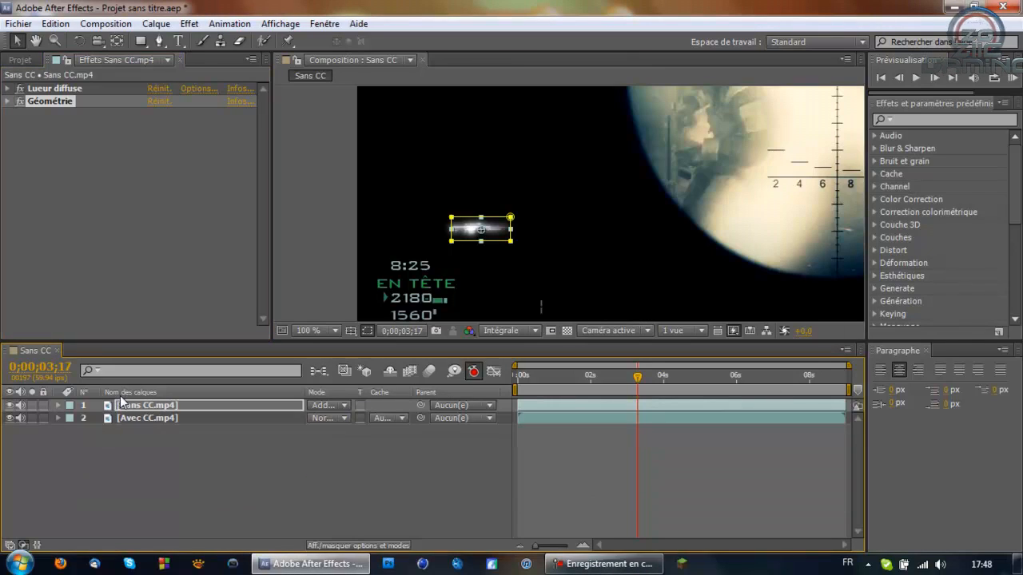
{"action": "left_click", "coordinate": [130, 406]}
{"action": "key", "text": "F2"}
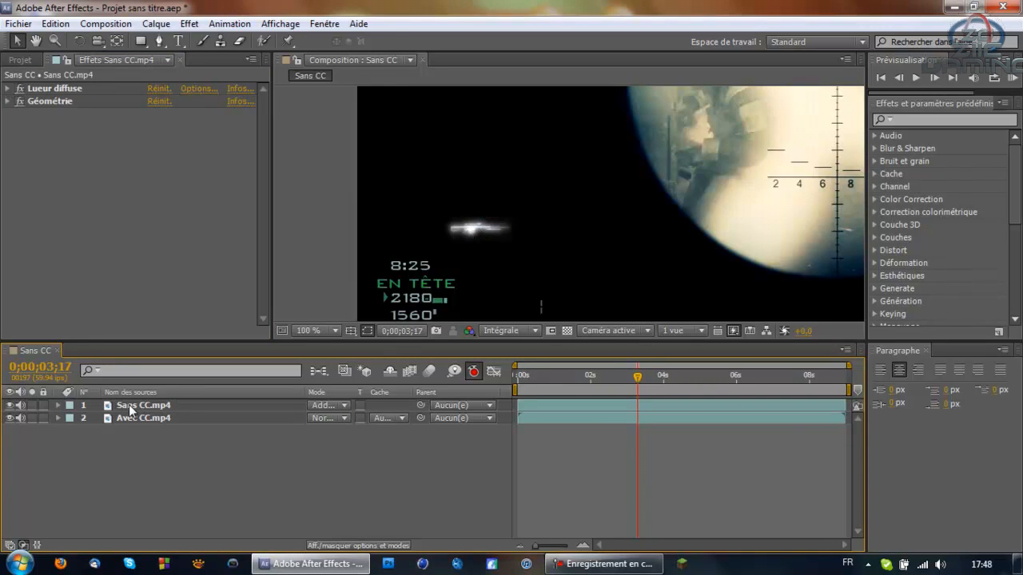
{"action": "right_click", "coordinate": [130, 409]}
{"action": "left_click", "coordinate": [182, 542]}
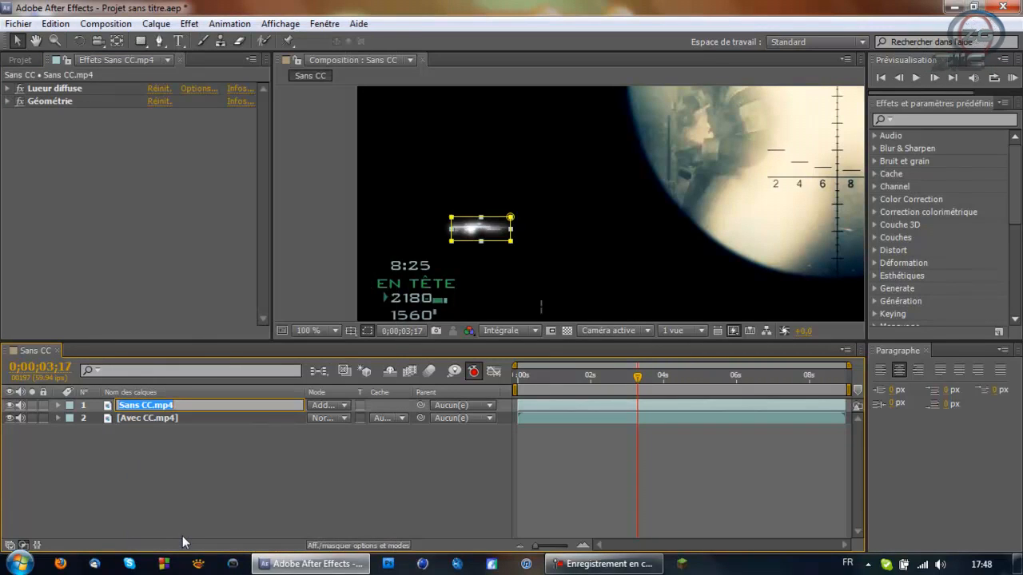
{"action": "left_click", "coordinate": [153, 406]}
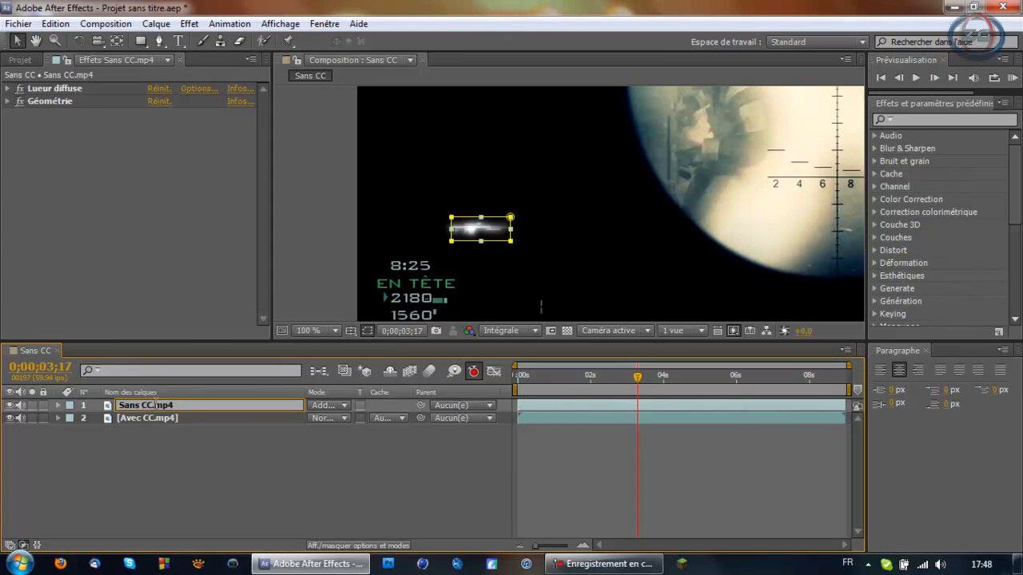
{"action": "left_click_drag", "start_coordinate": [154, 406], "coordinate": [89, 405]}
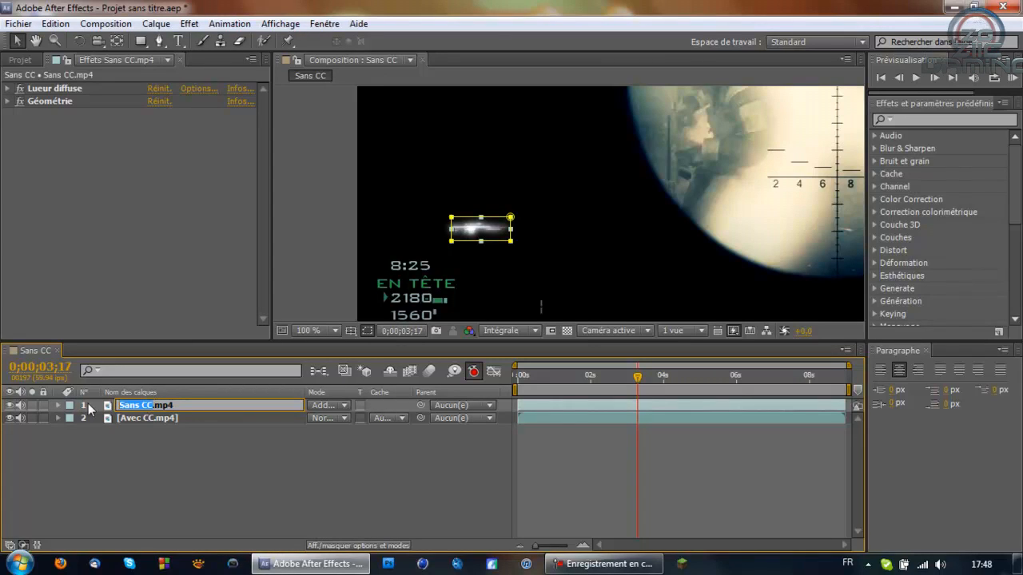
{"action": "type", "text": "a"}
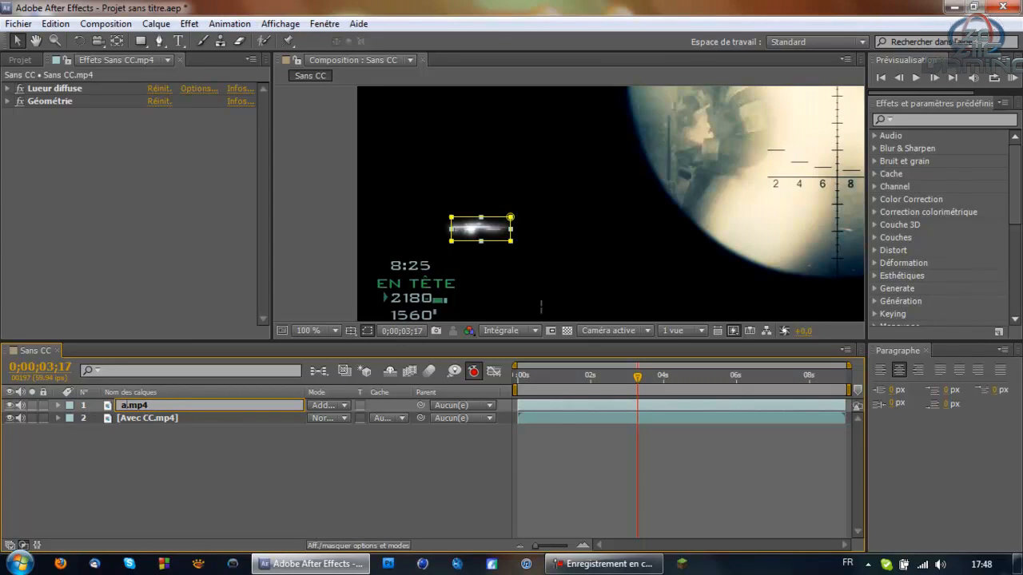
{"action": "type", "text": "Calque 1"}
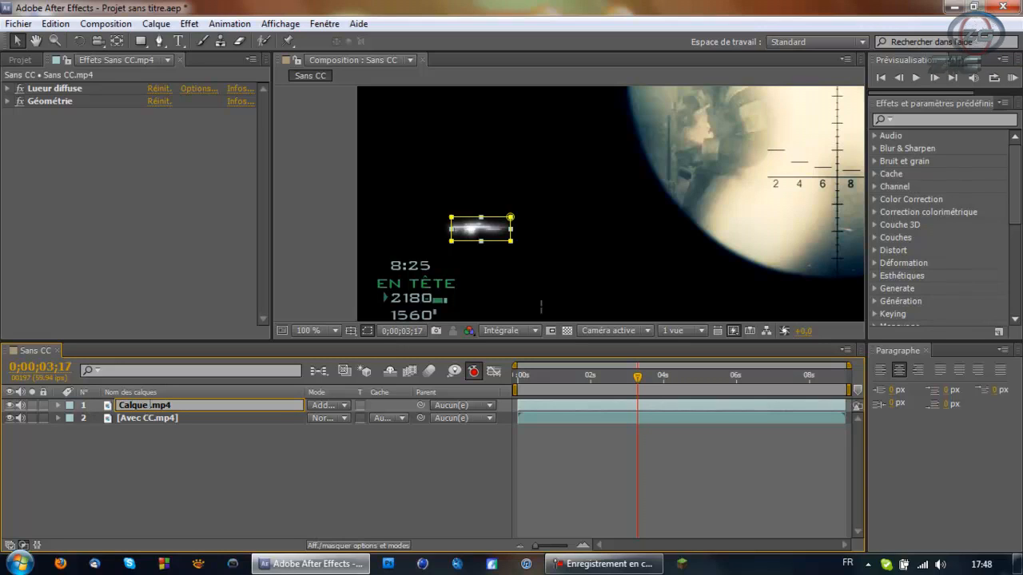
{"action": "key", "text": "Return"}
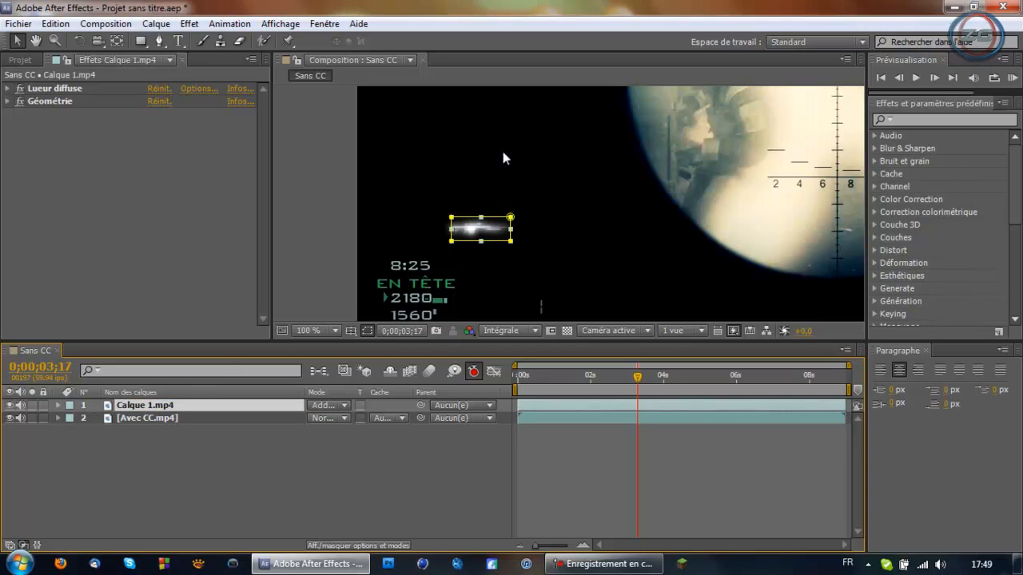
Move the current time to 0;00;02;10, the frame just before the third kill feed line starts to appear.
{"action": "left_click", "coordinate": [603, 375]}
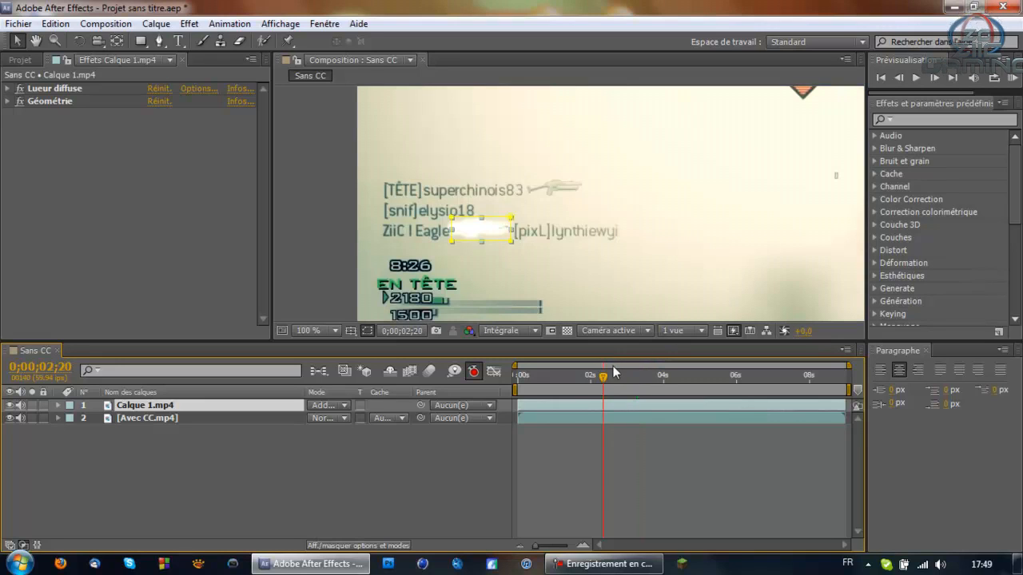
{"action": "left_click_drag", "start_coordinate": [602, 376], "coordinate": [583, 379]}
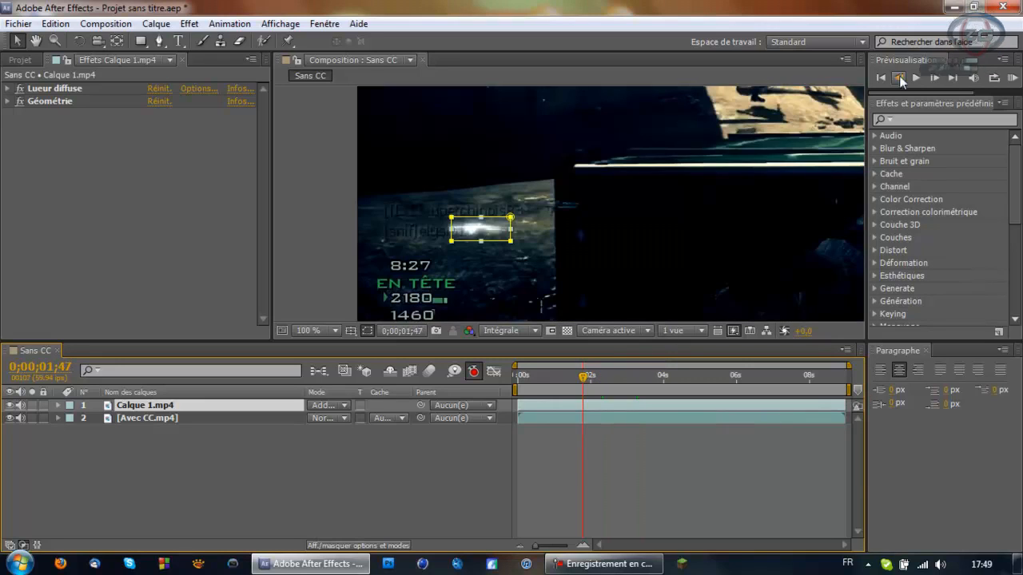
{"action": "left_click", "coordinate": [934, 77]}
{"action": "left_click", "coordinate": [934, 77]}
{"action": "left_click", "coordinate": [934, 77]}
{"action": "left_click", "coordinate": [934, 77]}
{"action": "left_click", "coordinate": [934, 78]}
{"action": "left_click", "coordinate": [936, 84]}
{"action": "left_click", "coordinate": [935, 84]}
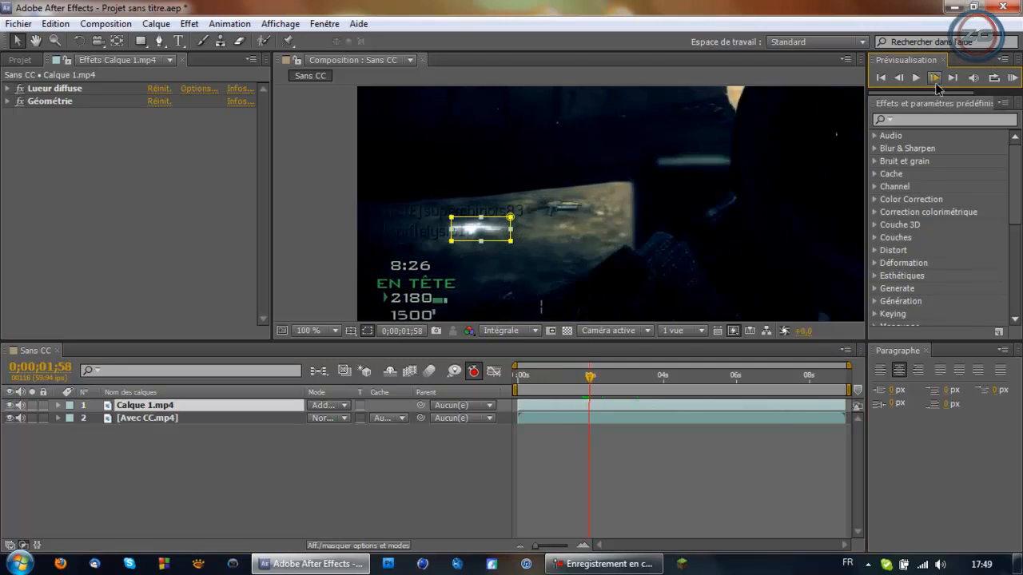
{"action": "left_click", "coordinate": [935, 84]}
{"action": "left_click", "coordinate": [935, 84]}
{"action": "left_click", "coordinate": [935, 84]}
{"action": "left_click", "coordinate": [936, 84]}
{"action": "left_click", "coordinate": [935, 84]}
{"action": "left_click", "coordinate": [935, 84]}
{"action": "left_click", "coordinate": [935, 84]}
{"action": "left_click", "coordinate": [936, 84]}
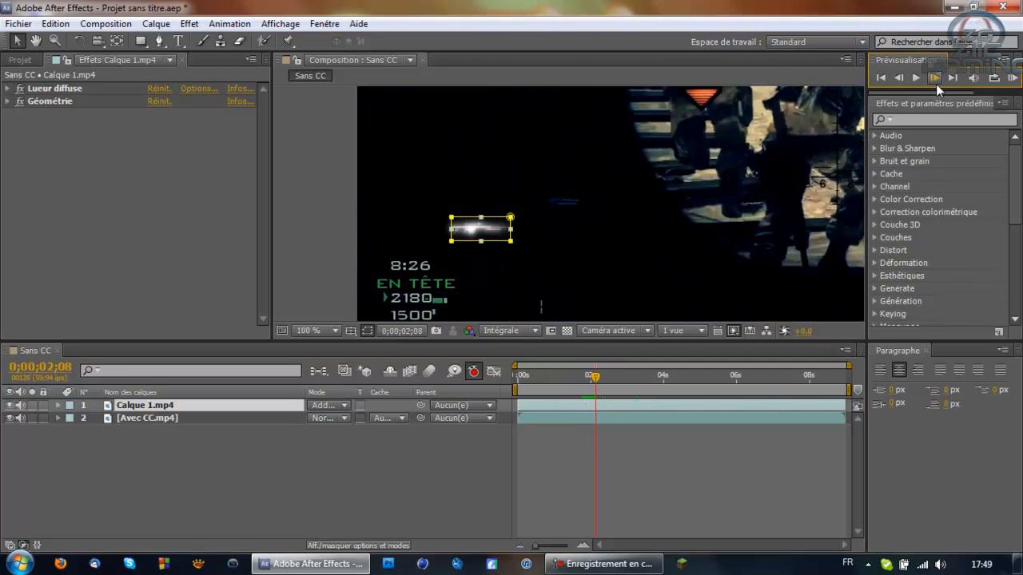
{"action": "left_click", "coordinate": [935, 83]}
{"action": "left_click", "coordinate": [936, 84]}
{"action": "left_click", "coordinate": [936, 83]}
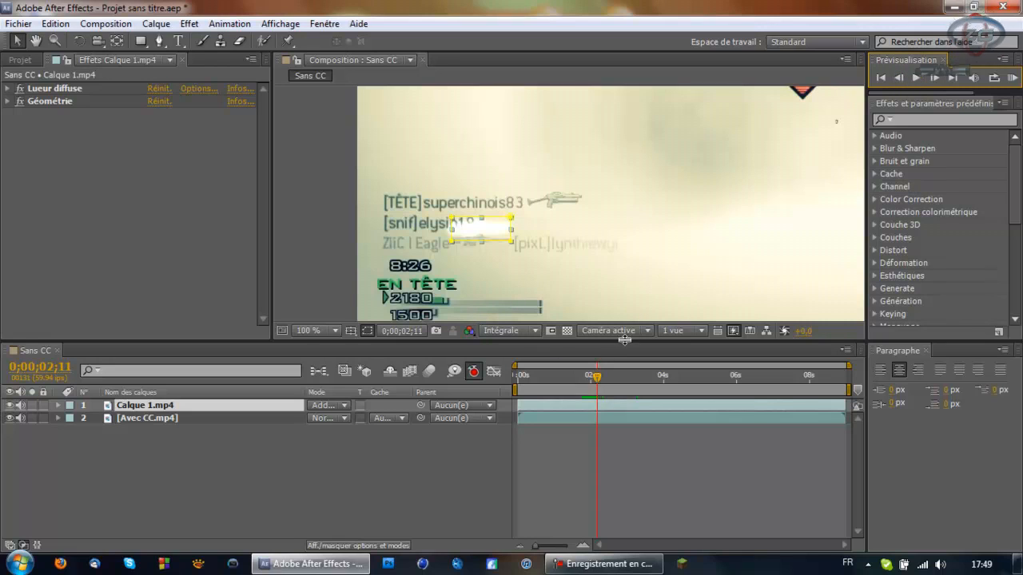
{"action": "left_click", "coordinate": [900, 80]}
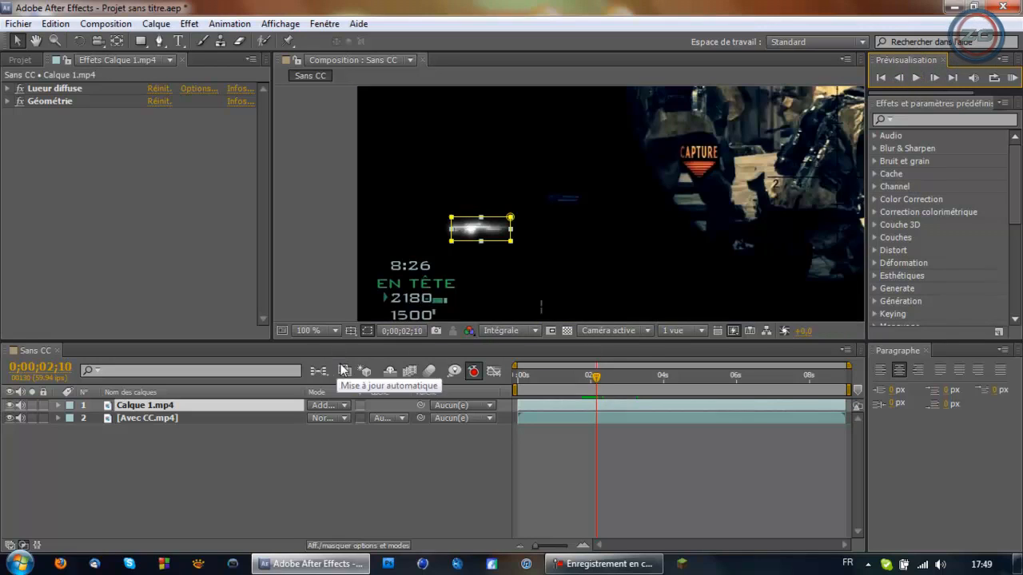
Reveal Calque 1.mp4's transform properties and set an Opacité keyframe of 0% at 0;00;02;10.
{"action": "left_click", "coordinate": [57, 405]}
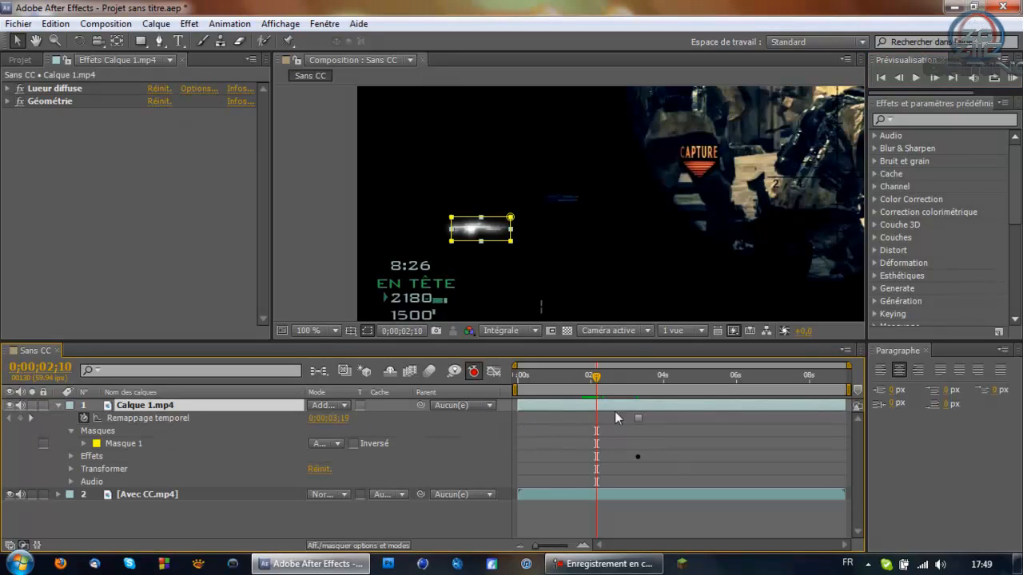
{"action": "left_click", "coordinate": [932, 78]}
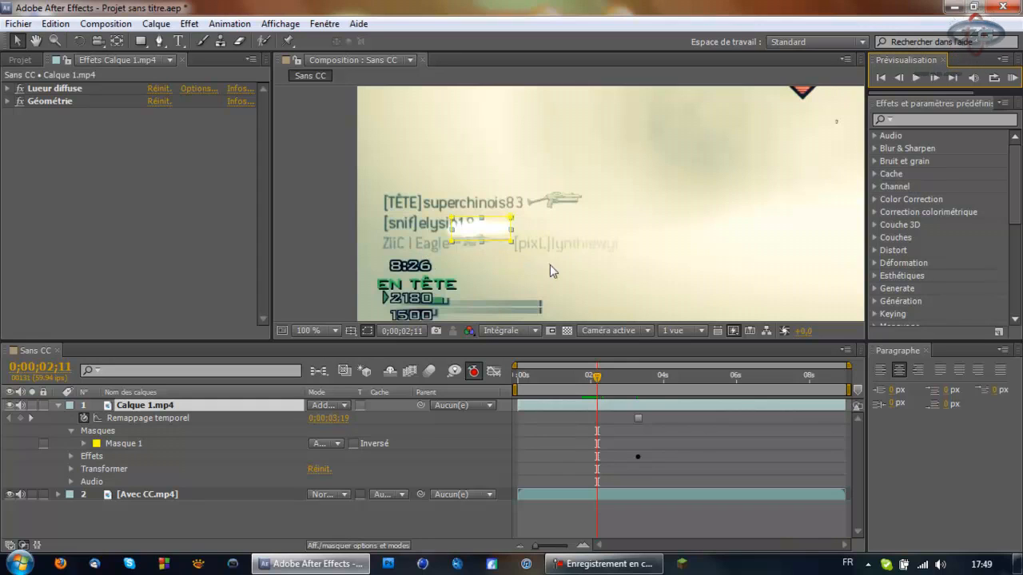
{"action": "left_click", "coordinate": [901, 76]}
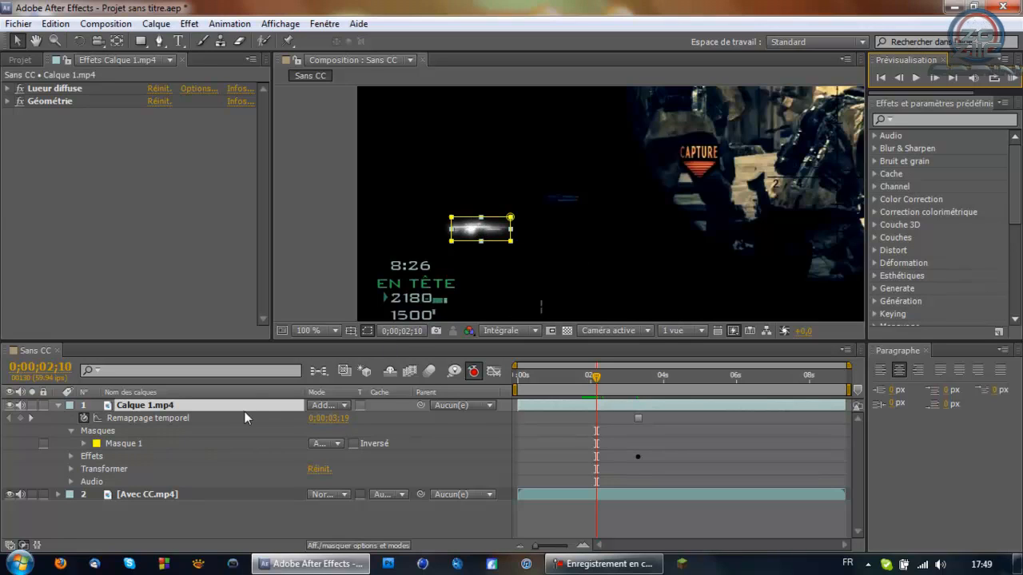
{"action": "left_click", "coordinate": [72, 468]}
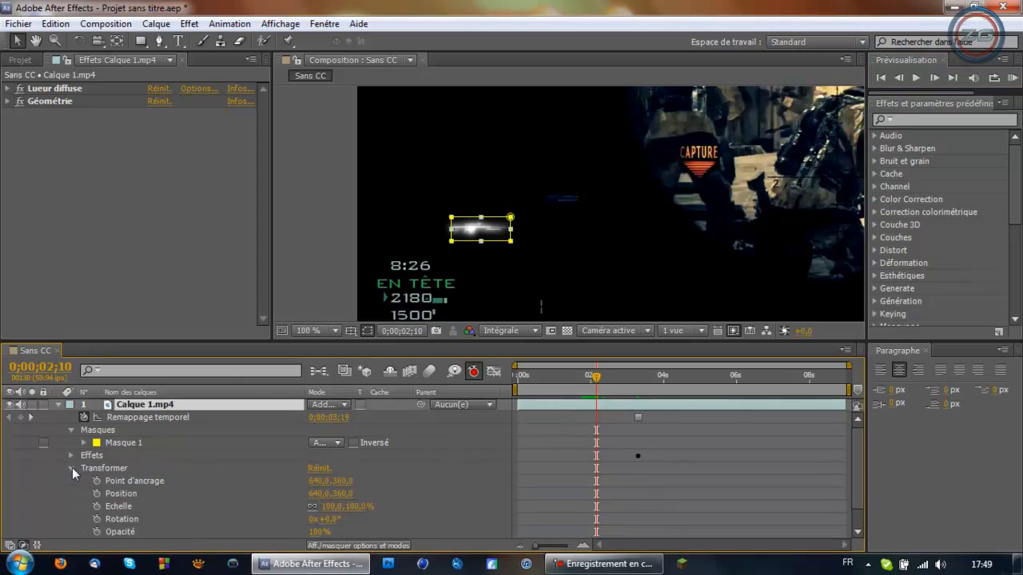
{"action": "scroll", "coordinate": [201, 471], "scroll_direction": "down", "scroll_amount": 1}
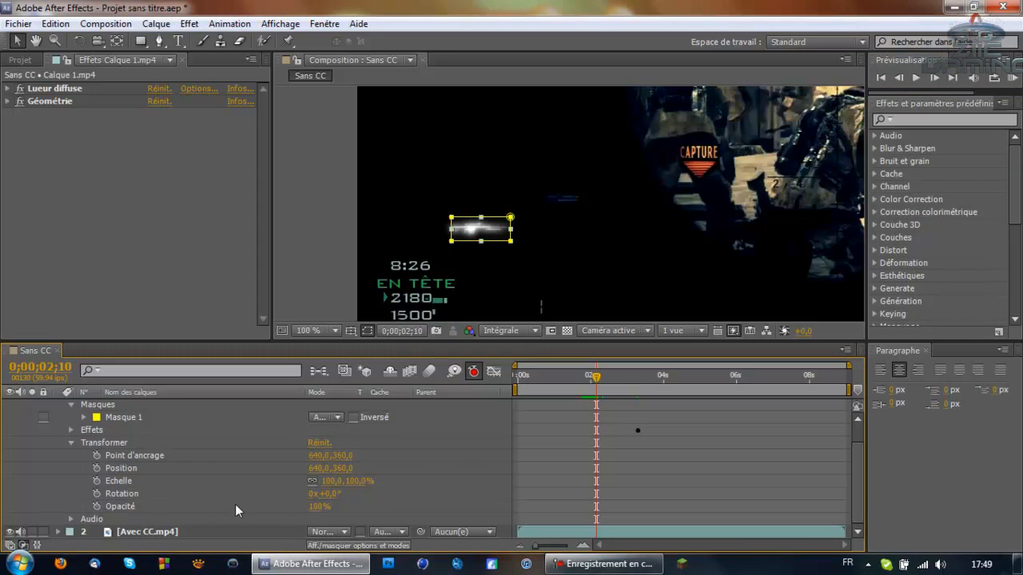
{"action": "left_click_drag", "start_coordinate": [317, 508], "coordinate": [216, 508]}
{"action": "left_click", "coordinate": [97, 507]}
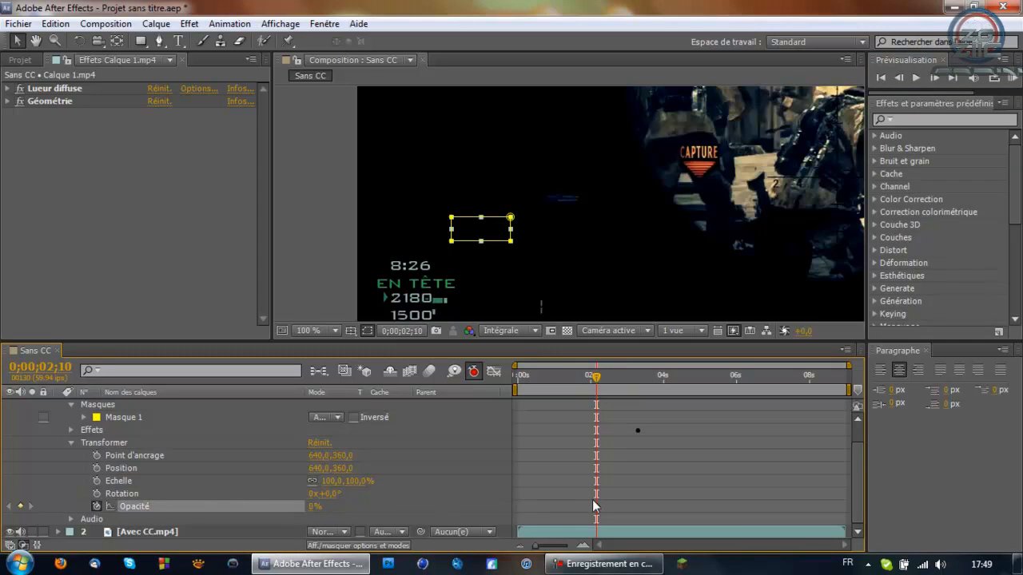
Set a 100% Opacité keyframe on Calque 1.mp4 at 0;00;02;20, where the kill feed line settles, and preview the fade-in.
{"action": "left_click", "coordinate": [934, 80]}
{"action": "left_click", "coordinate": [934, 79]}
{"action": "left_click", "coordinate": [934, 77]}
{"action": "left_click", "coordinate": [934, 78]}
{"action": "left_click", "coordinate": [934, 77]}
{"action": "left_click", "coordinate": [934, 78]}
{"action": "left_click", "coordinate": [934, 78]}
{"action": "left_click", "coordinate": [934, 78]}
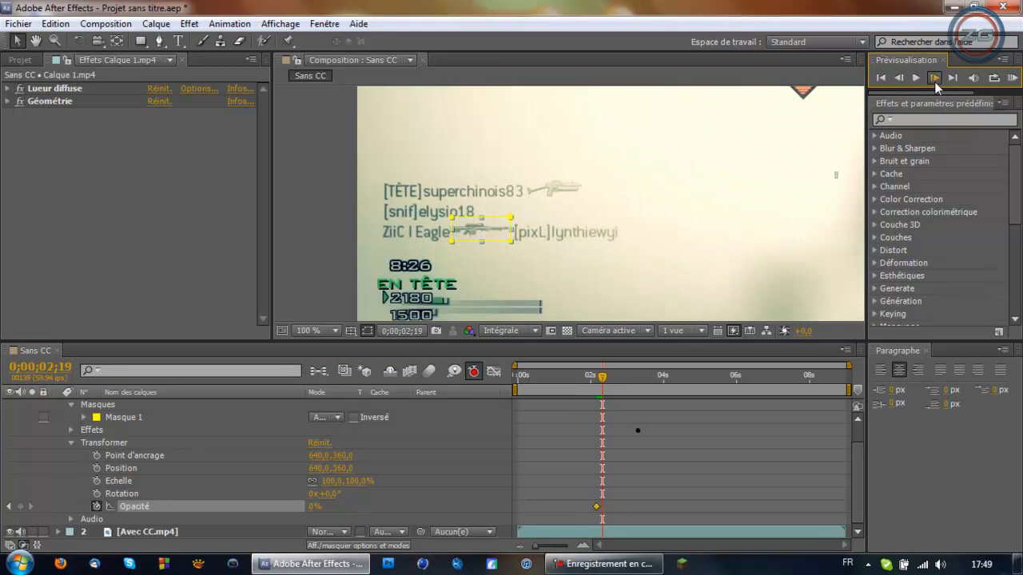
{"action": "left_click", "coordinate": [934, 78]}
{"action": "left_click", "coordinate": [934, 77]}
{"action": "left_click", "coordinate": [934, 77]}
{"action": "left_click", "coordinate": [934, 77]}
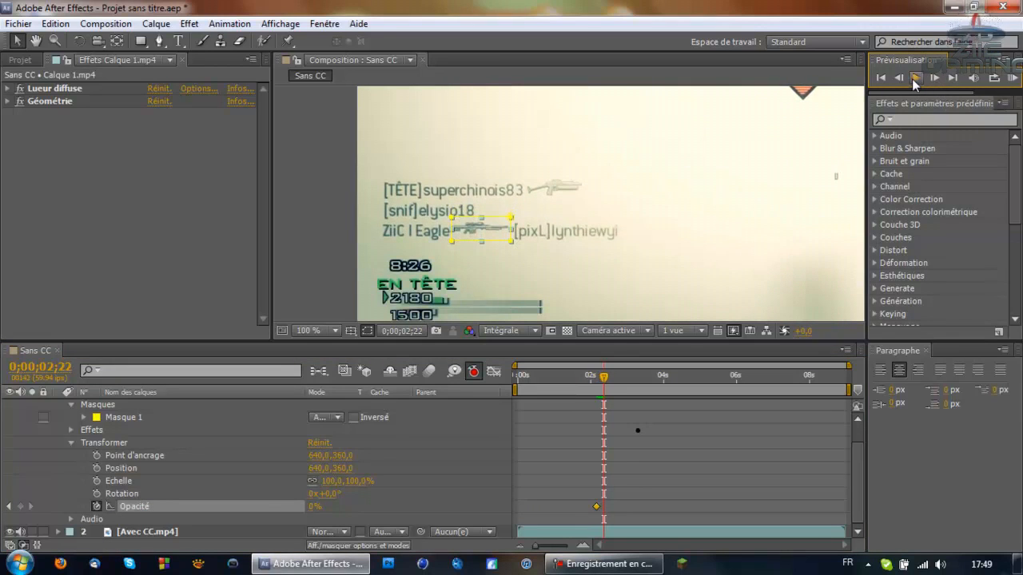
{"action": "left_click", "coordinate": [898, 78]}
{"action": "left_click", "coordinate": [898, 78]}
{"action": "left_click", "coordinate": [898, 77]}
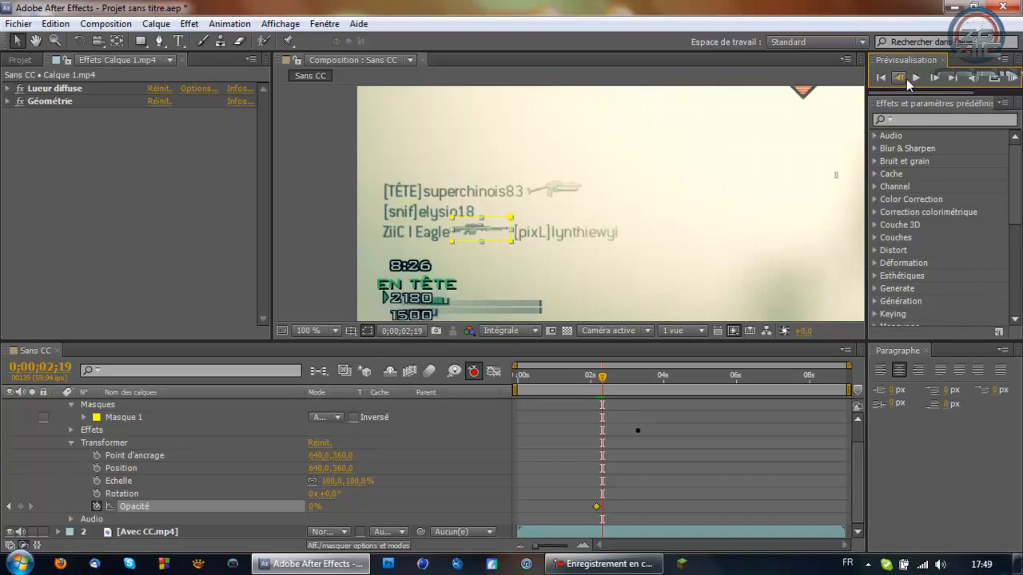
{"action": "left_click", "coordinate": [934, 77]}
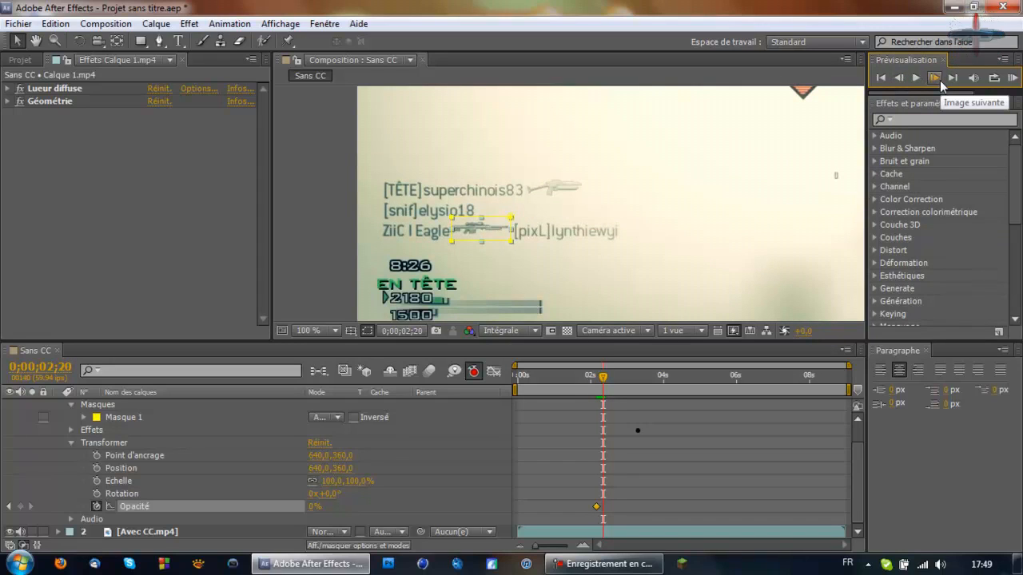
{"action": "left_click", "coordinate": [898, 77]}
{"action": "left_click", "coordinate": [931, 78]}
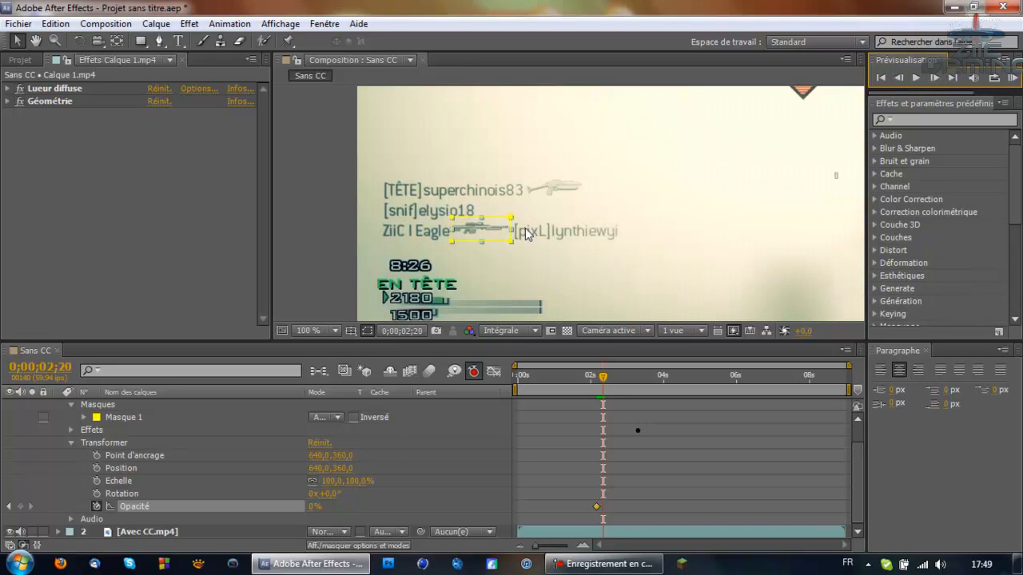
{"action": "left_click", "coordinate": [317, 506]}
{"action": "left_click_drag", "start_coordinate": [392, 501], "coordinate": [632, 475]}
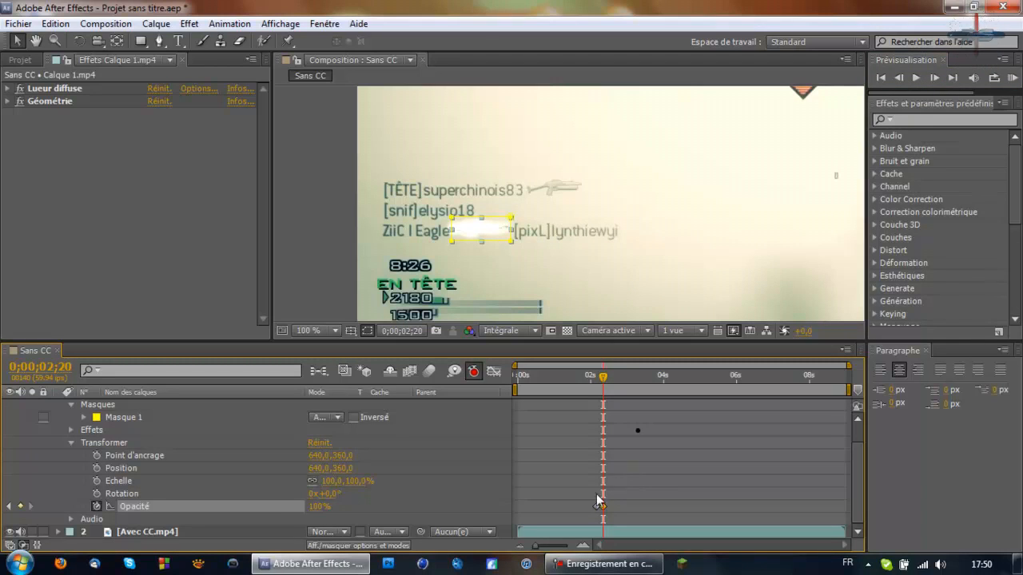
{"action": "left_click", "coordinate": [592, 371]}
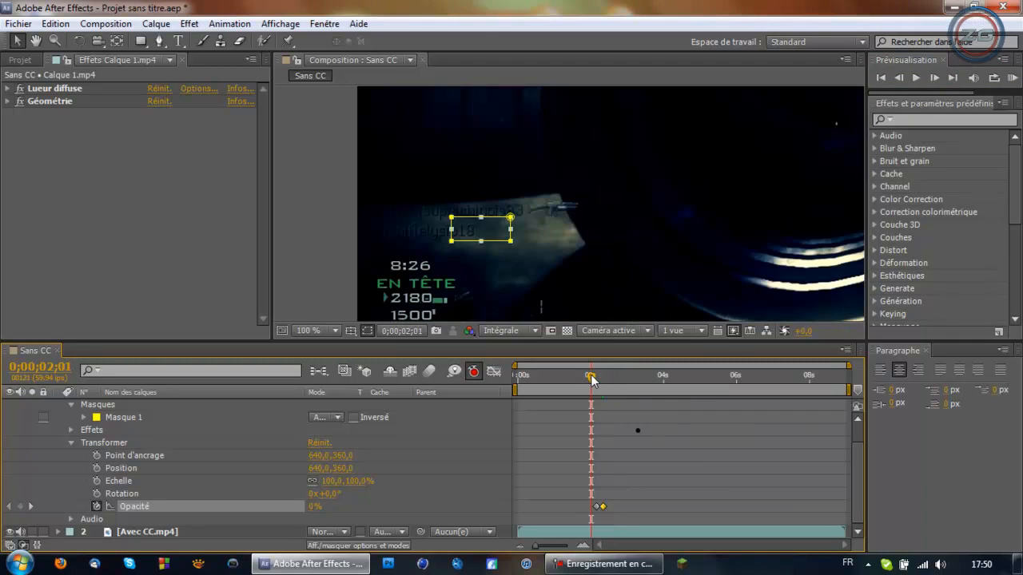
{"action": "key", "text": "space"}
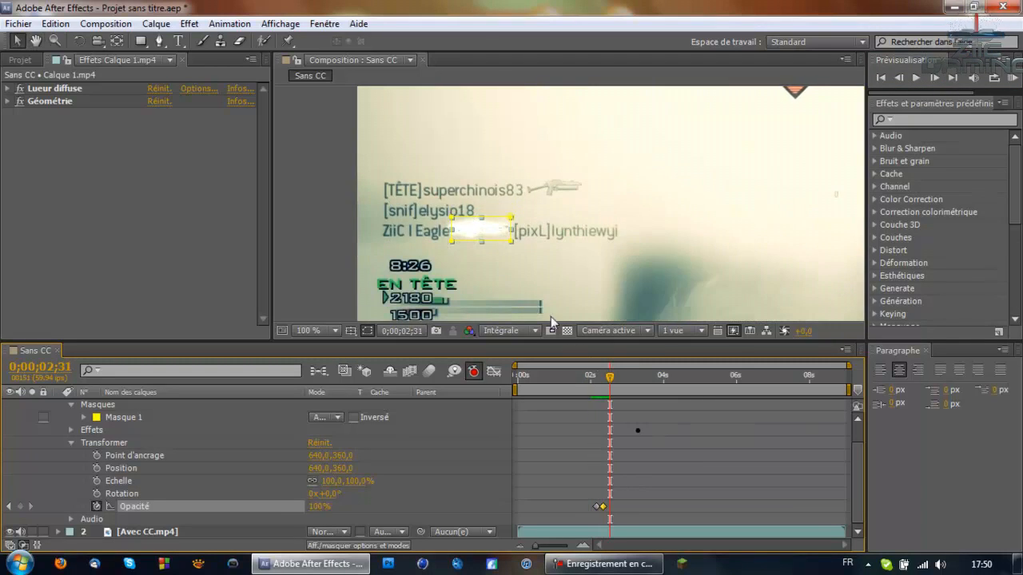
Animate Calque 1.mp4's Position from 640, 377 at 0;00;02;09 to 640, 360 at 0;00;02;20.
{"action": "left_click_drag", "start_coordinate": [592, 387], "coordinate": [597, 387]}
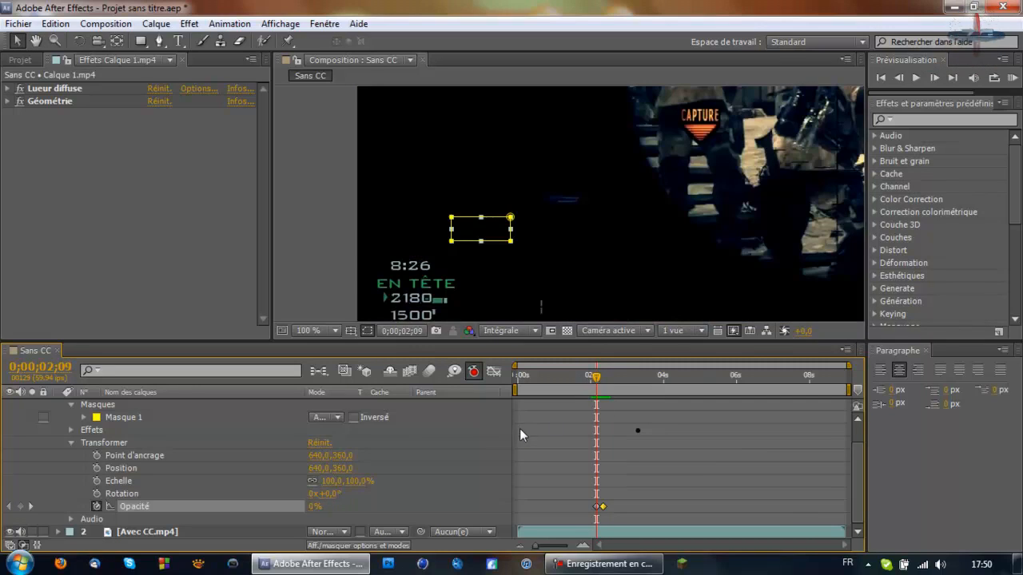
{"action": "left_click", "coordinate": [343, 468]}
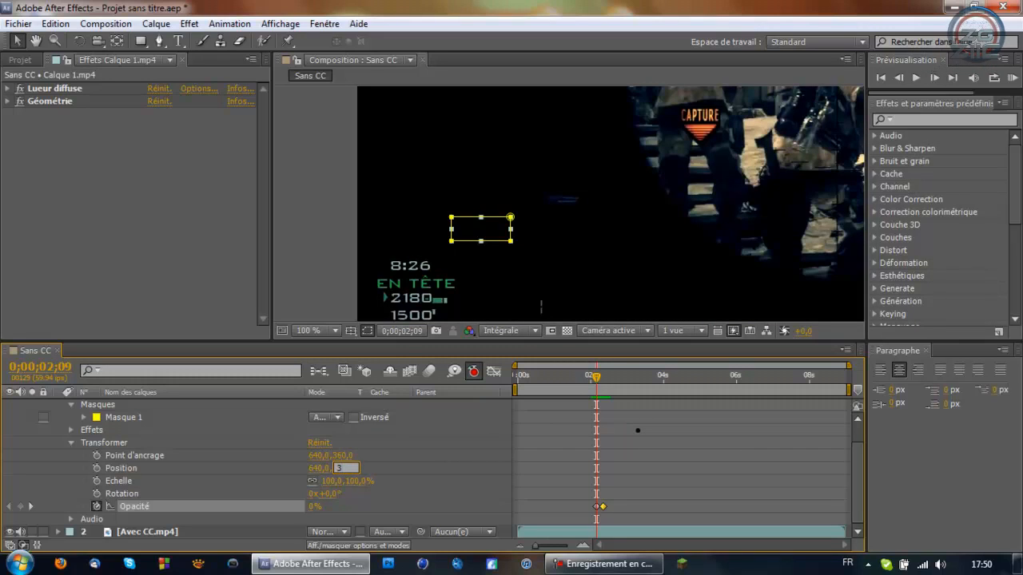
{"action": "key", "text": "Return"}
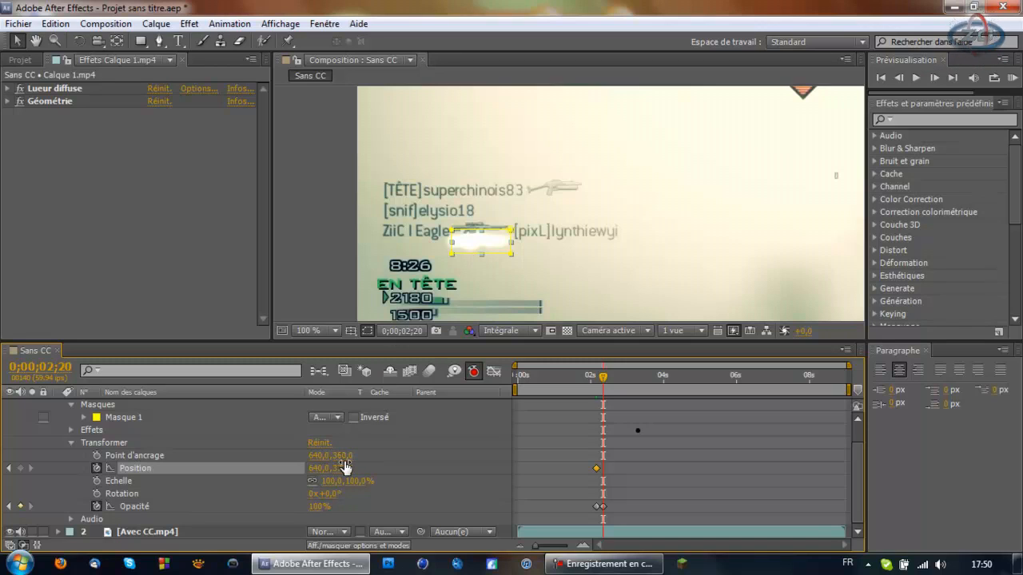
{"action": "key", "text": "Return"}
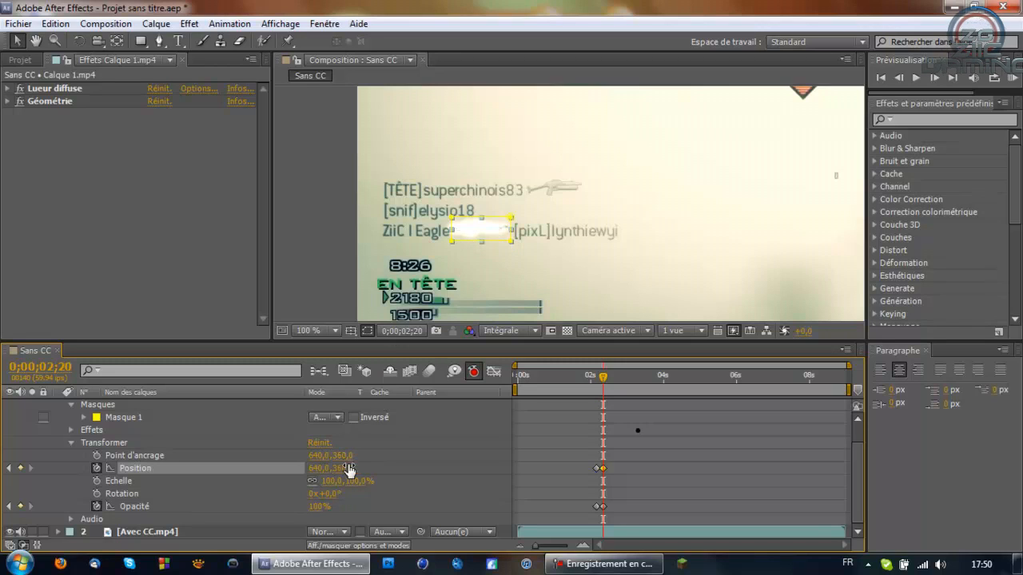
Play back the section around two seconds to check the glowing icon's rise and fade-in against the kill feed.
{"action": "left_click", "coordinate": [575, 380]}
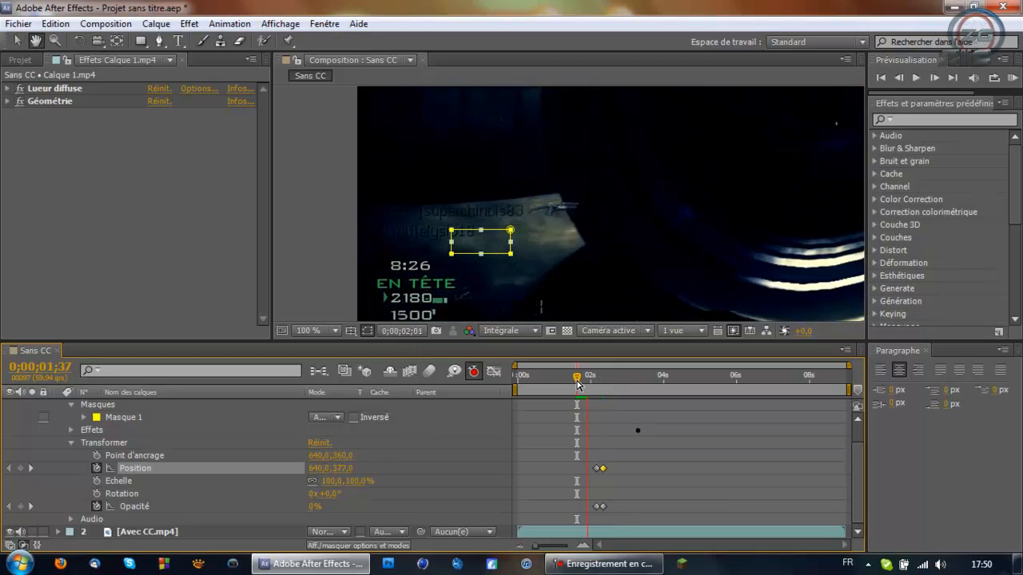
{"action": "key", "text": "space"}
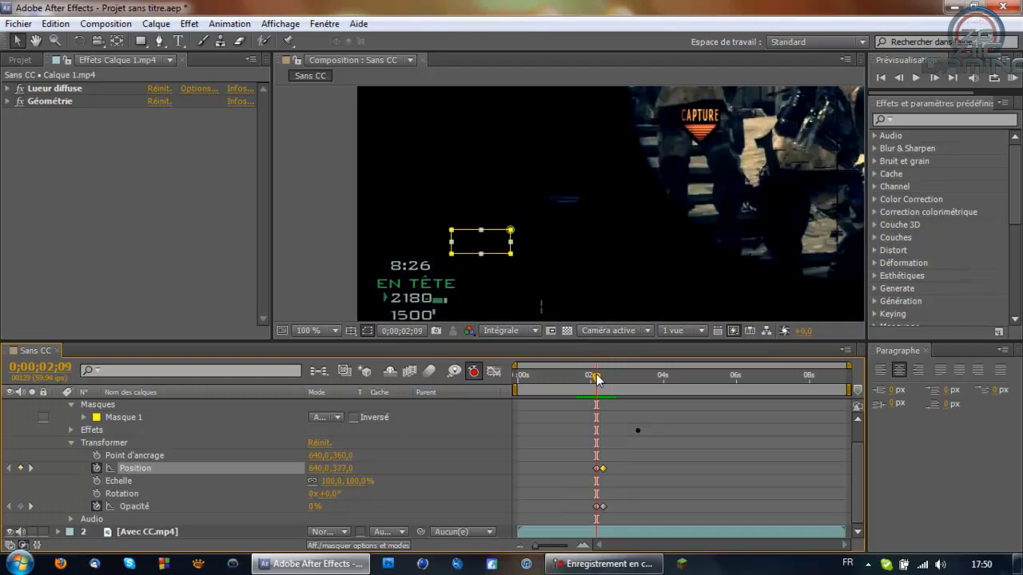
{"action": "key", "text": "space"}
{"action": "key", "text": "space"}
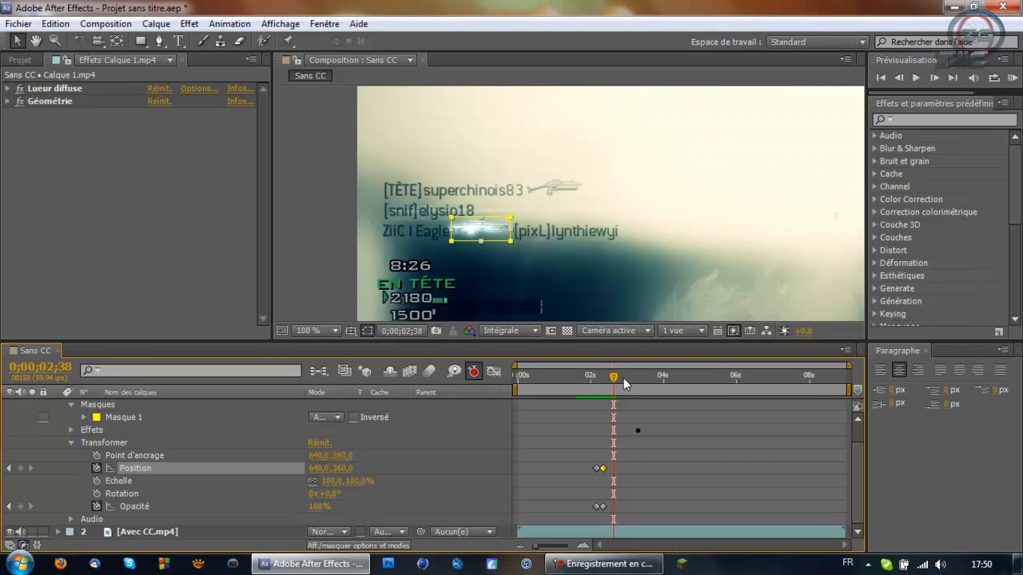
Add a Position keyframe that holds 640, 360 on Calque 1.mp4 at 0;00;03;17, just before the kill feed shifts again.
{"action": "left_click_drag", "start_coordinate": [625, 384], "coordinate": [624, 382]}
{"action": "left_click", "coordinate": [923, 78]}
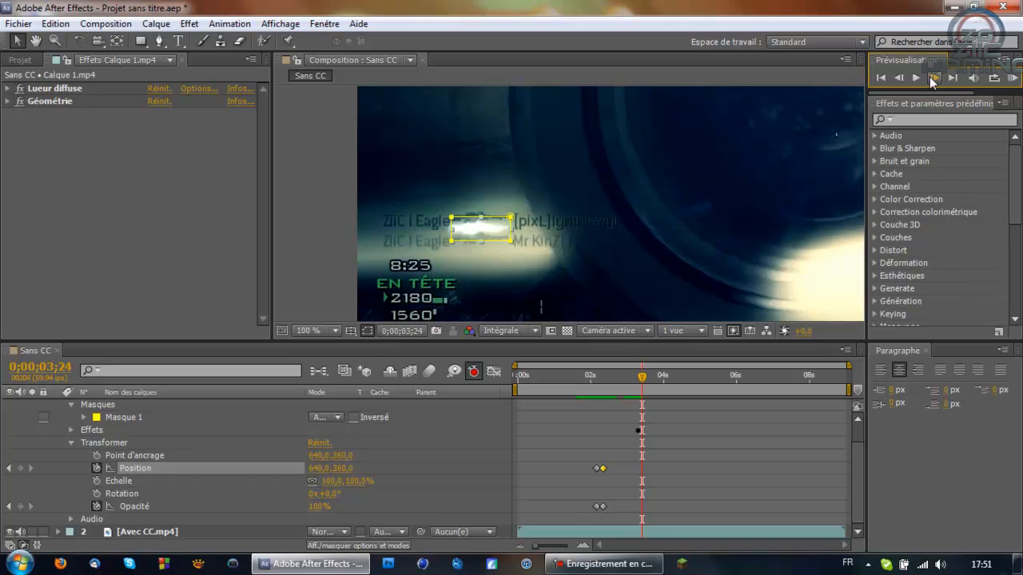
{"action": "left_click", "coordinate": [902, 80]}
{"action": "left_click", "coordinate": [901, 81]}
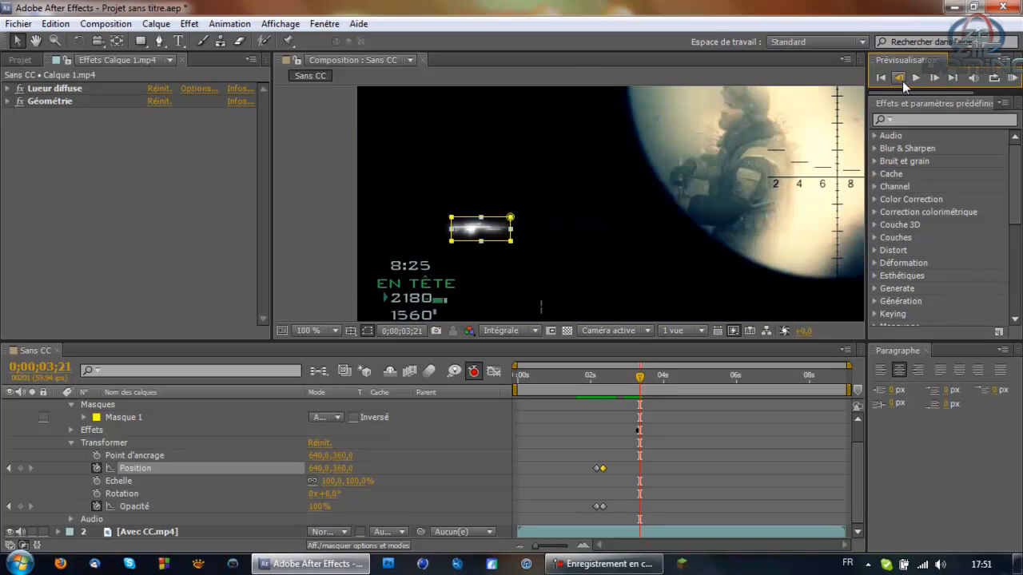
{"action": "left_click", "coordinate": [902, 82]}
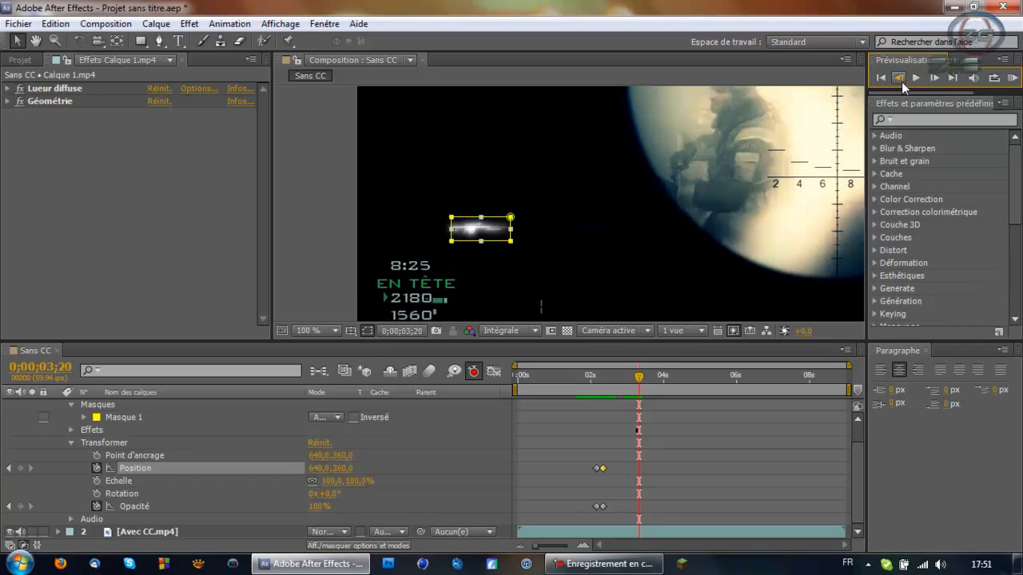
{"action": "left_click", "coordinate": [901, 82]}
{"action": "left_click", "coordinate": [901, 81]}
{"action": "left_click", "coordinate": [901, 82]}
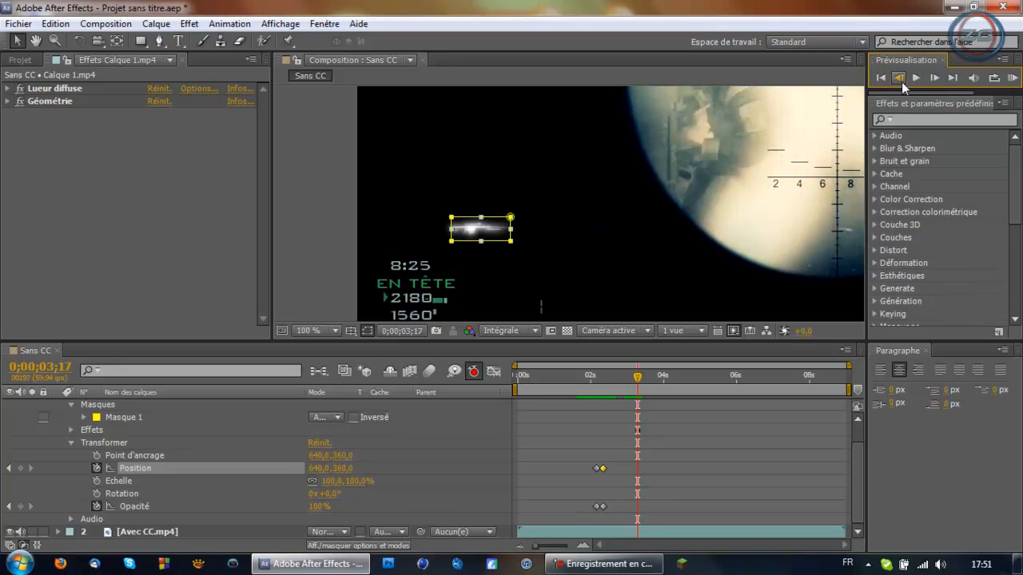
{"action": "left_click", "coordinate": [901, 82]}
{"action": "left_click", "coordinate": [935, 78]}
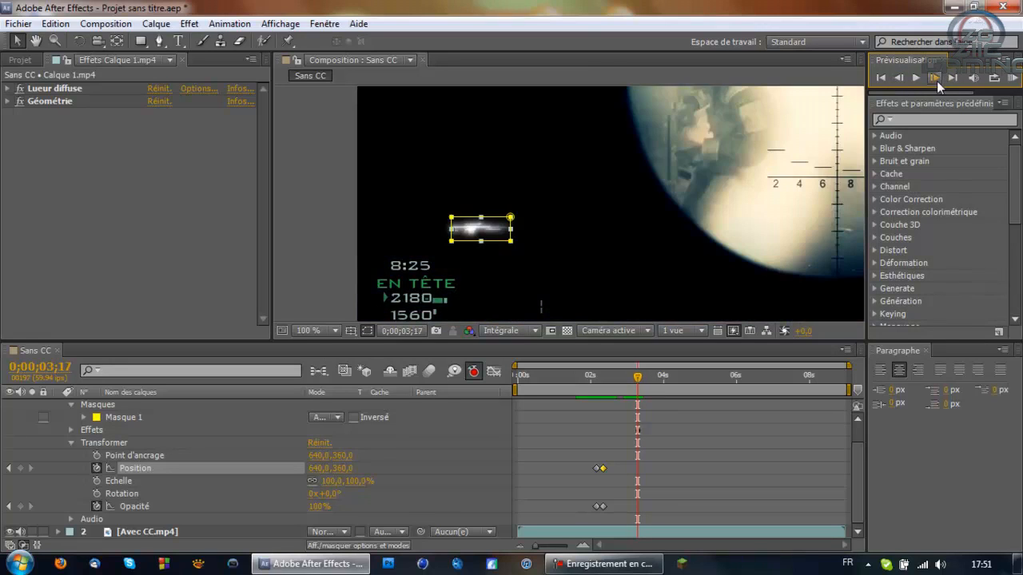
{"action": "scroll", "coordinate": [740, 192], "scroll_direction": "down", "scroll_amount": 2}
{"action": "scroll", "coordinate": [559, 200], "scroll_direction": "up", "scroll_amount": 2}
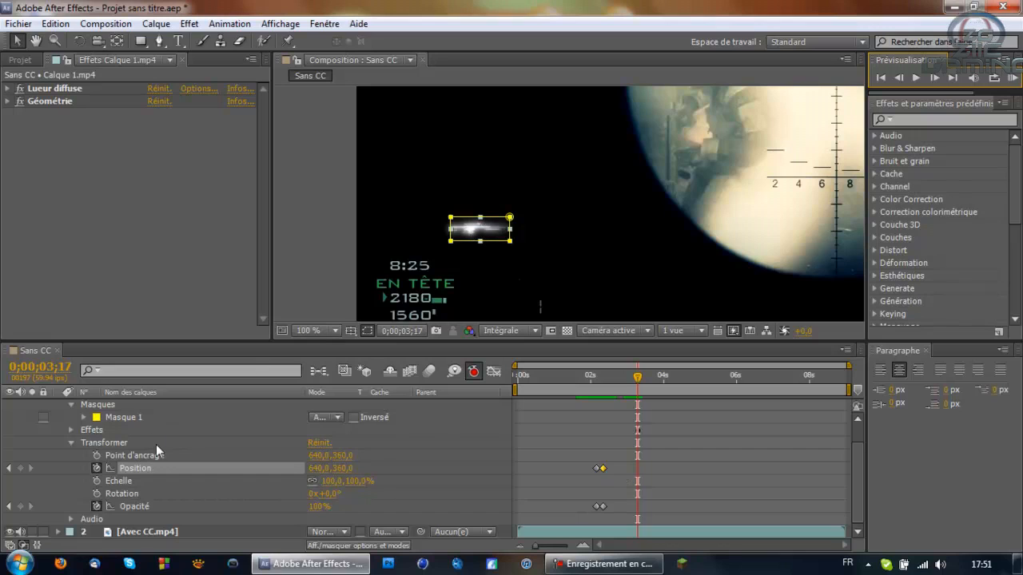
{"action": "left_click", "coordinate": [20, 468]}
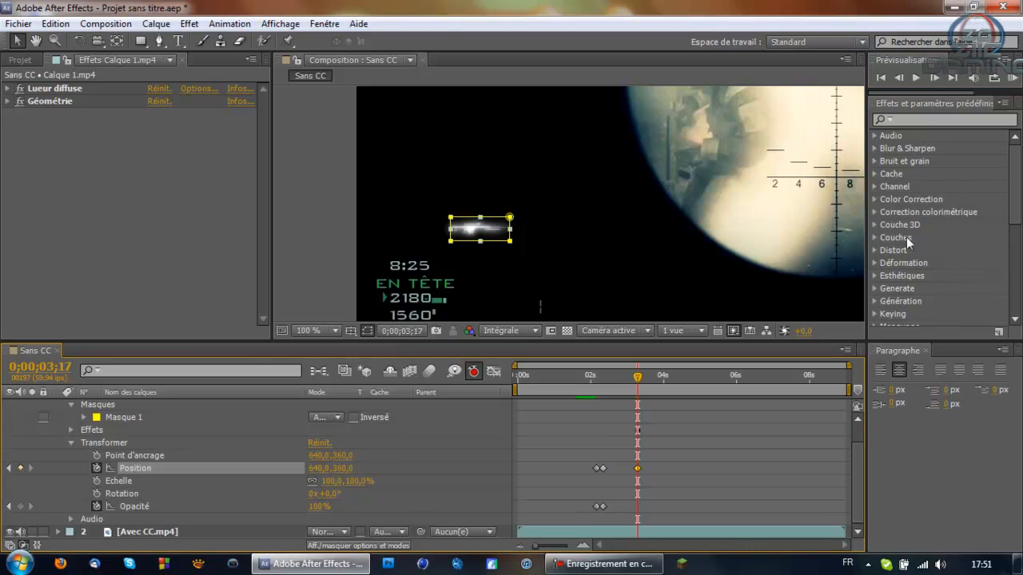
Set a Position keyframe of 640, 333 on Calque 1.mp4 at 0;00;03;32, where the kill feed line settles one row higher.
{"action": "left_click", "coordinate": [932, 80]}
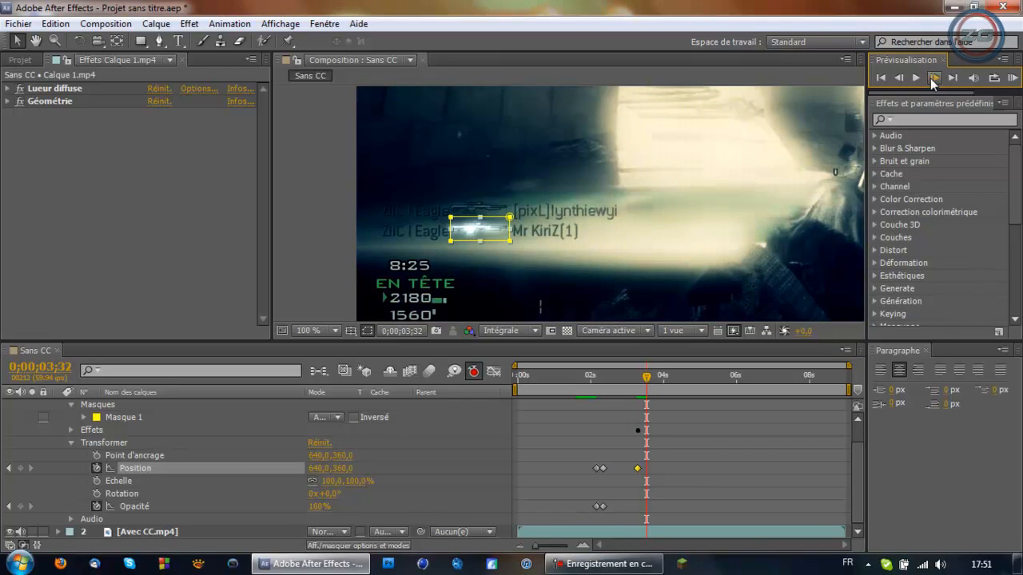
{"action": "left_click", "coordinate": [903, 79]}
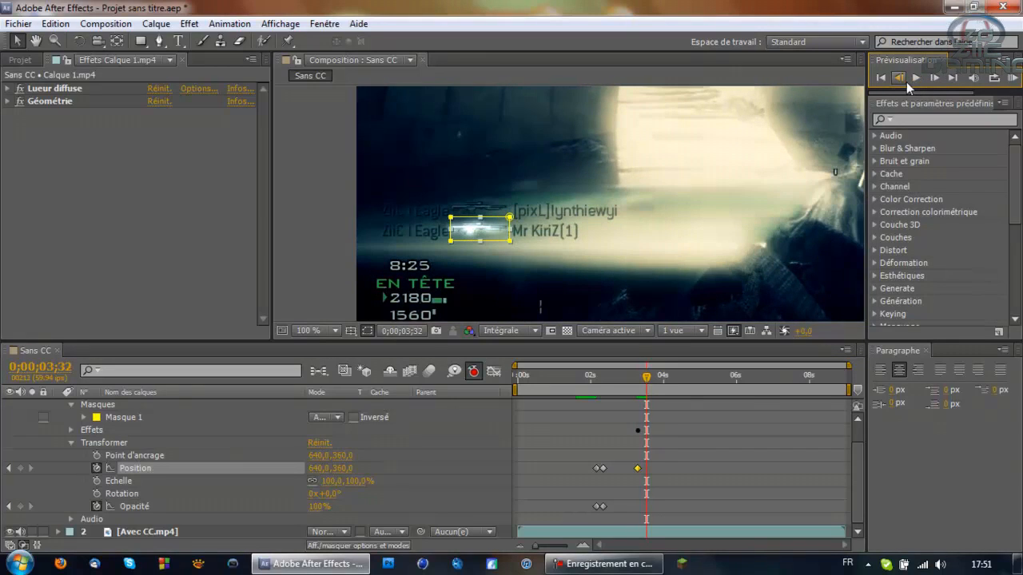
{"action": "left_click", "coordinate": [902, 80]}
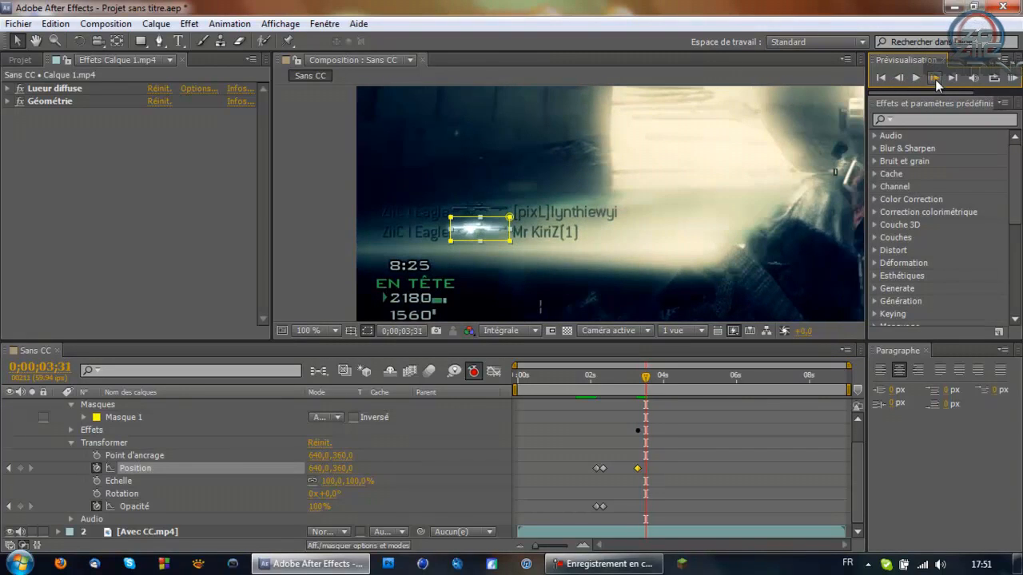
{"action": "left_click", "coordinate": [935, 79]}
{"action": "left_click", "coordinate": [341, 468]}
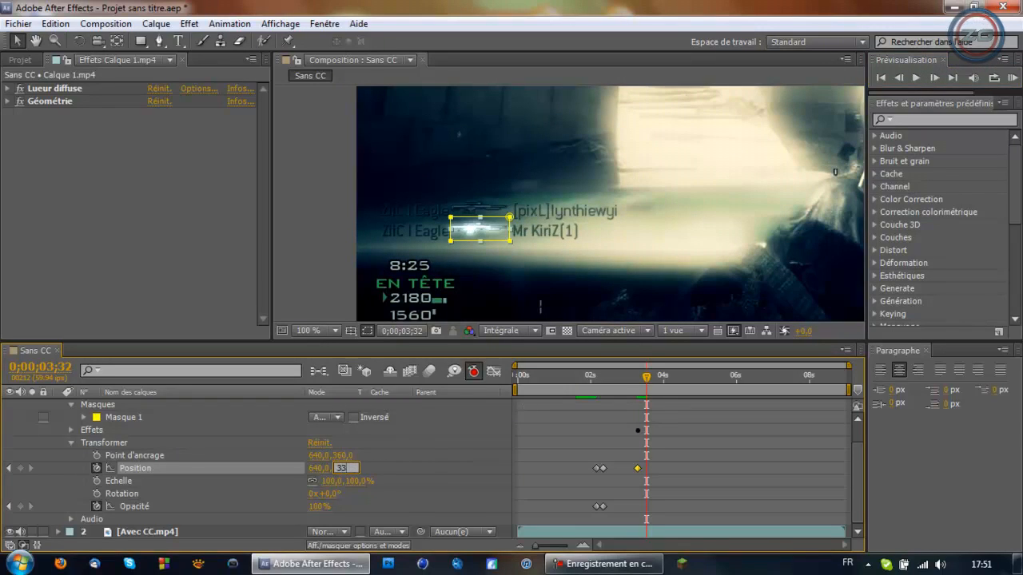
{"action": "type", "text": "335"}
{"action": "key", "text": "Return"}
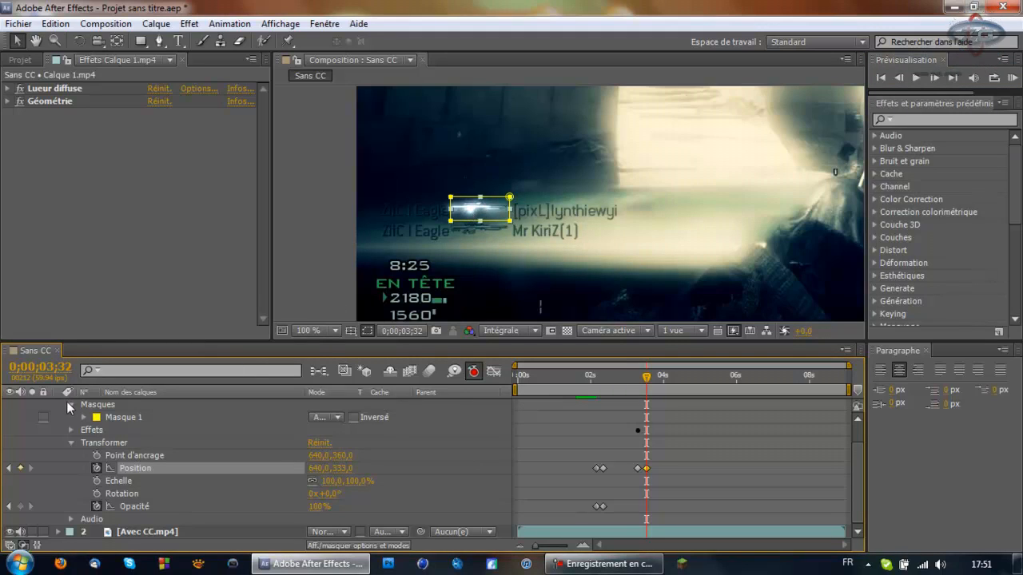
Collapse and duplicate the Calque 1.mp4 layer, and rename the copy Calque 2.mp5.
{"action": "left_click", "coordinate": [71, 442]}
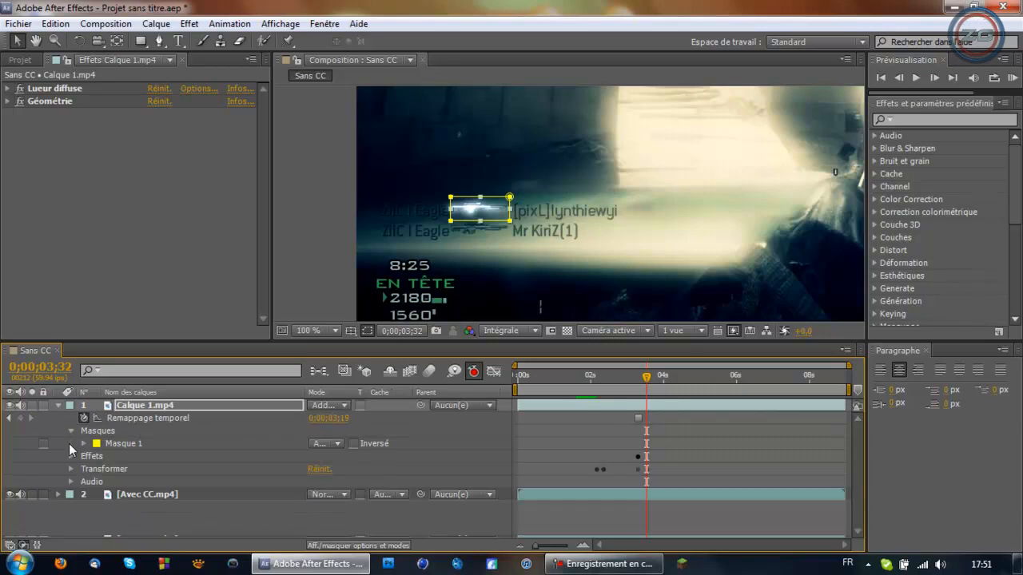
{"action": "left_click", "coordinate": [58, 405]}
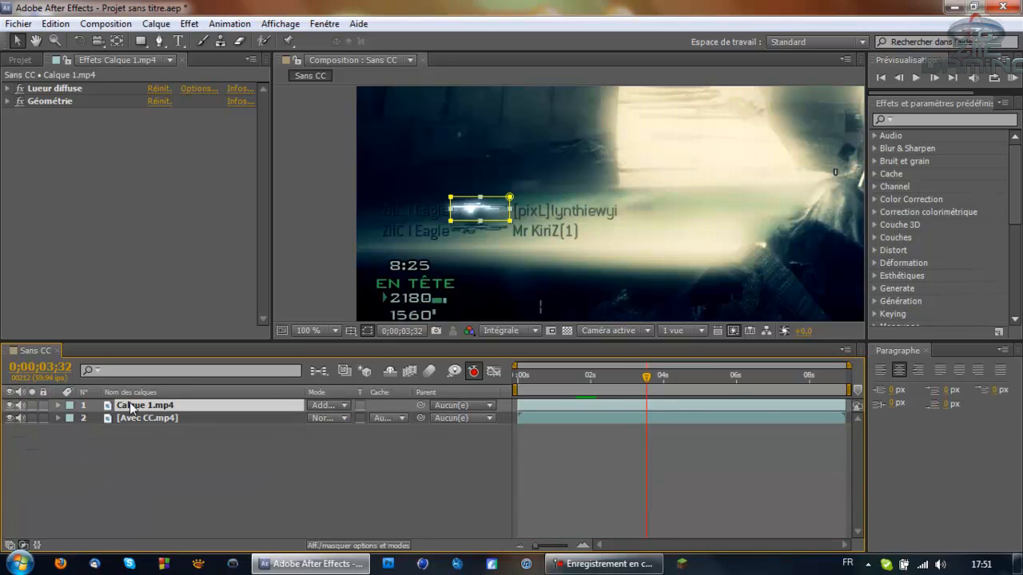
{"action": "key", "text": "ctrl+d"}
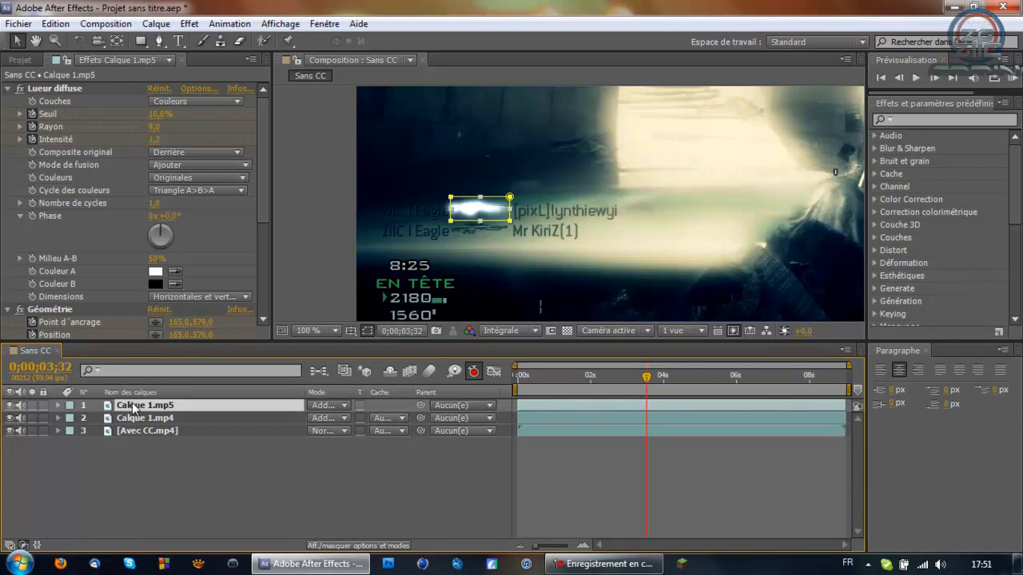
{"action": "right_click", "coordinate": [134, 408]}
{"action": "left_click", "coordinate": [208, 542]}
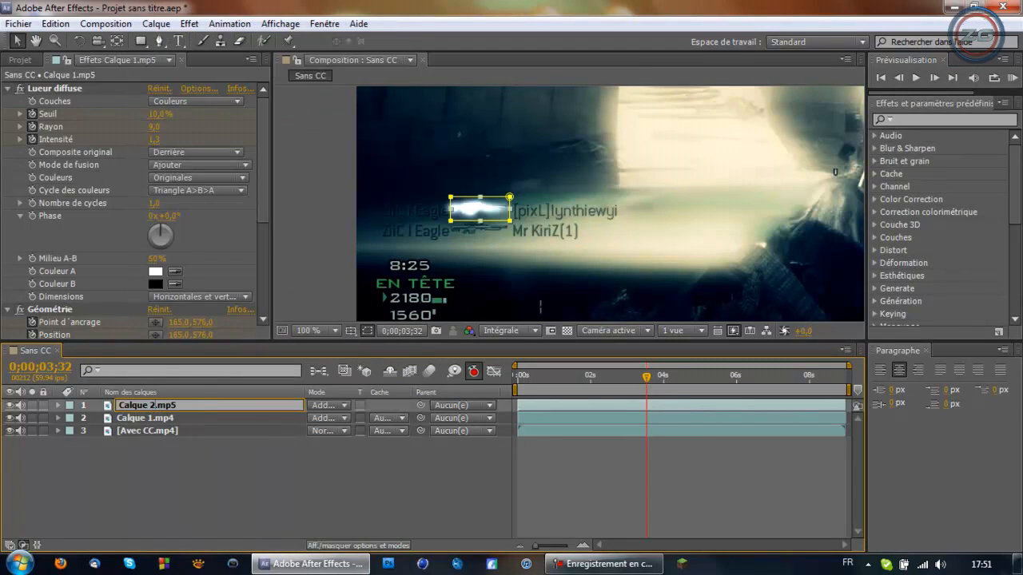
{"action": "type", "text": "2"}
{"action": "key", "text": "Return"}
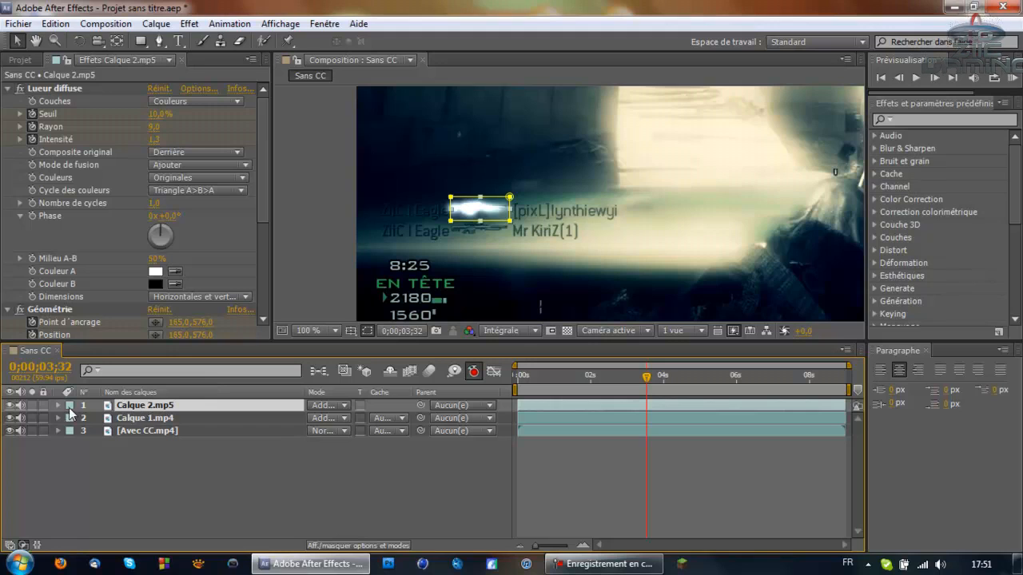
Expand Calque 2.mp5's Transformer properties and delete its last two Position keyframes.
{"action": "key", "text": "ctrl+alt+t"}
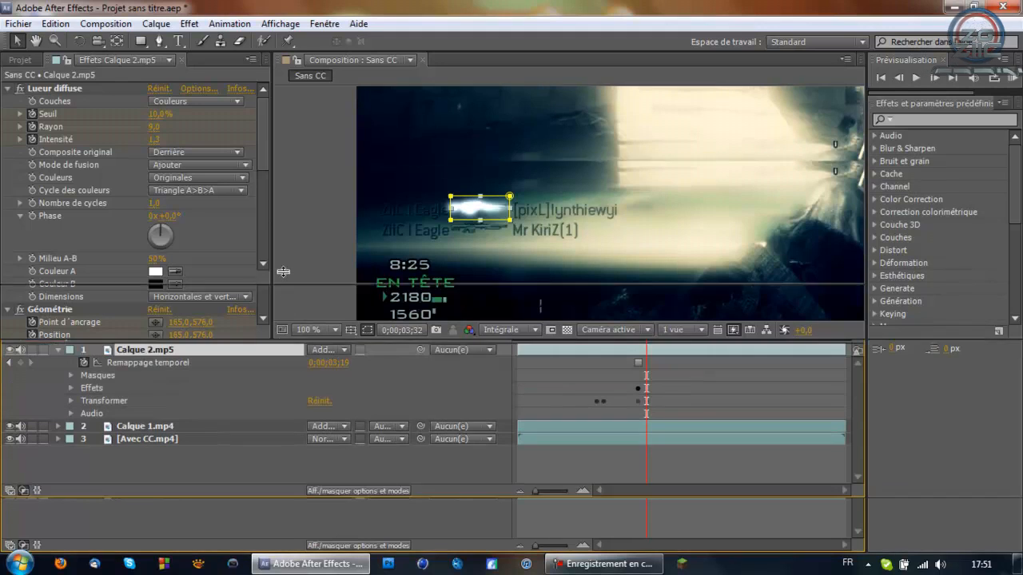
{"action": "left_click_drag", "start_coordinate": [284, 342], "coordinate": [284, 266]}
{"action": "left_click", "coordinate": [57, 406]}
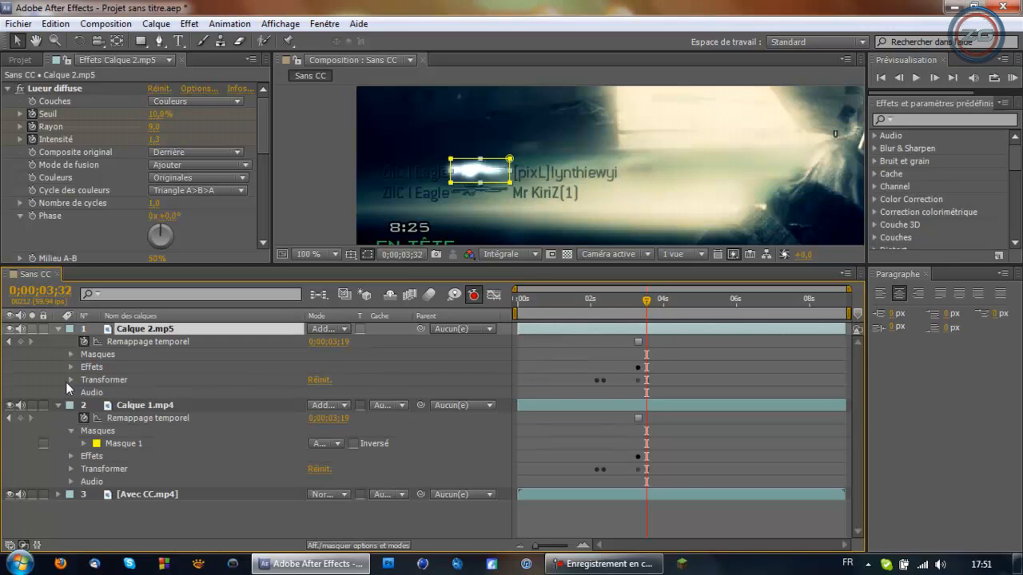
{"action": "left_click", "coordinate": [71, 381]}
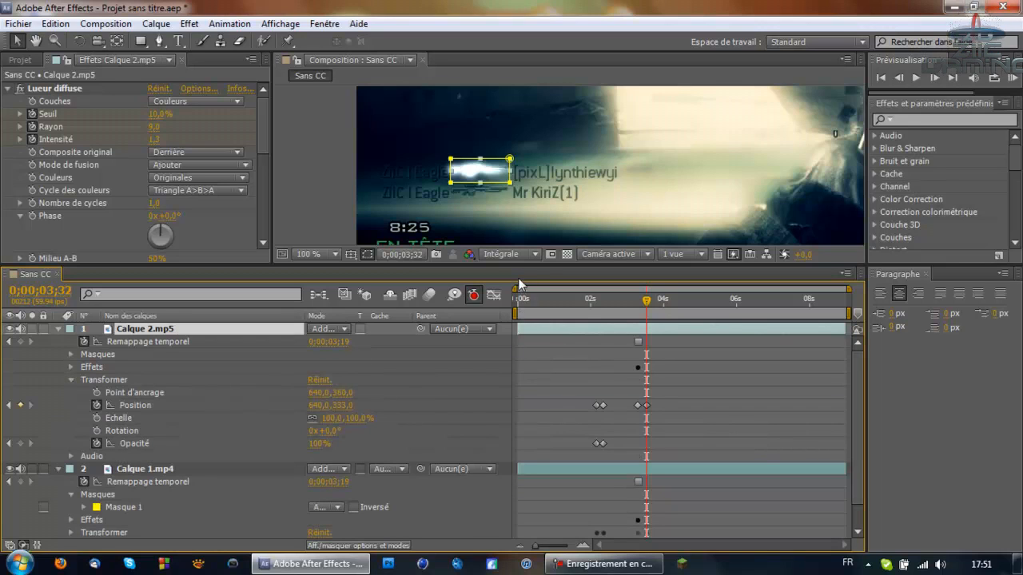
{"action": "left_click_drag", "start_coordinate": [518, 264], "coordinate": [518, 244]}
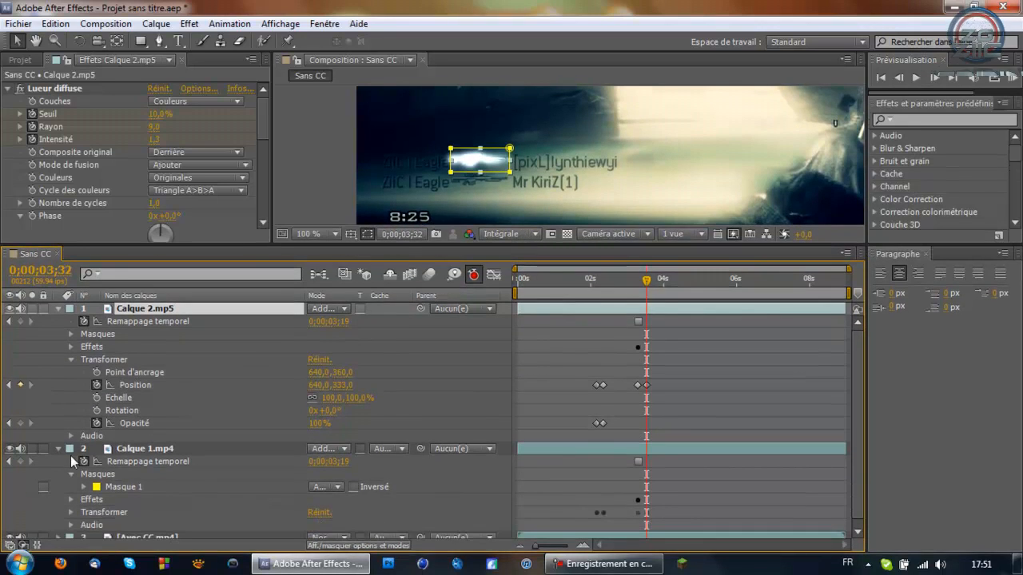
{"action": "left_click_drag", "start_coordinate": [629, 373], "coordinate": [660, 394]}
{"action": "key", "text": "Delete"}
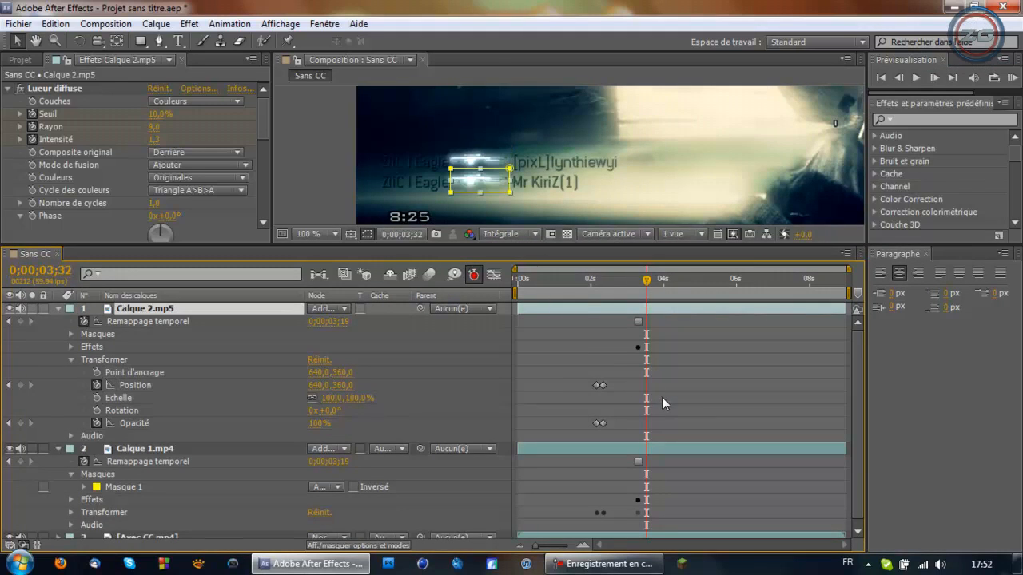
Shift Calque 2.mp5's Position and Opacité keyframes later so their end keyframes align with Calque 1.mp4's last Position keyframe at 0;00;03;32.
{"action": "left_click", "coordinate": [72, 512]}
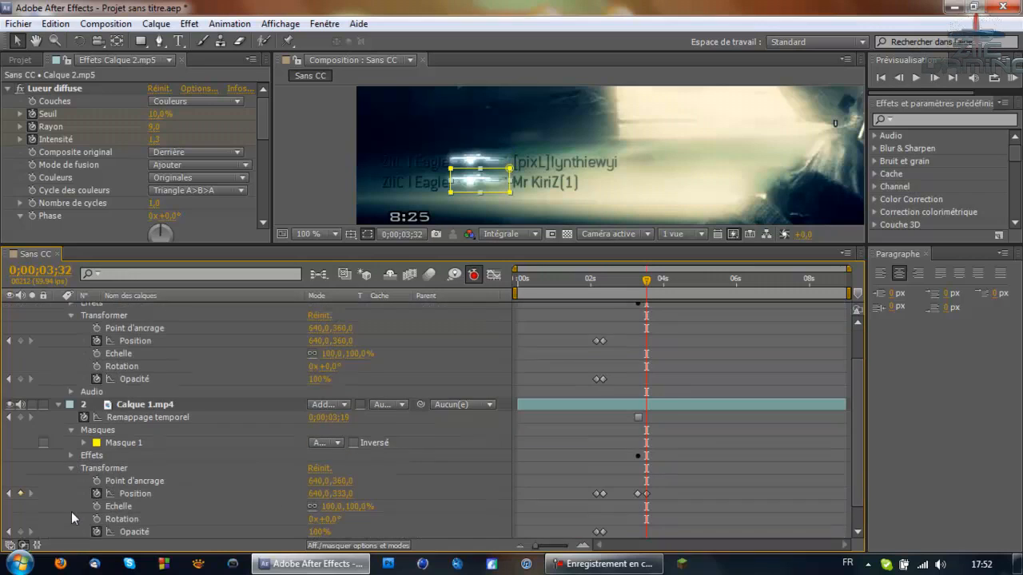
{"action": "left_click_drag", "start_coordinate": [581, 330], "coordinate": [607, 380]}
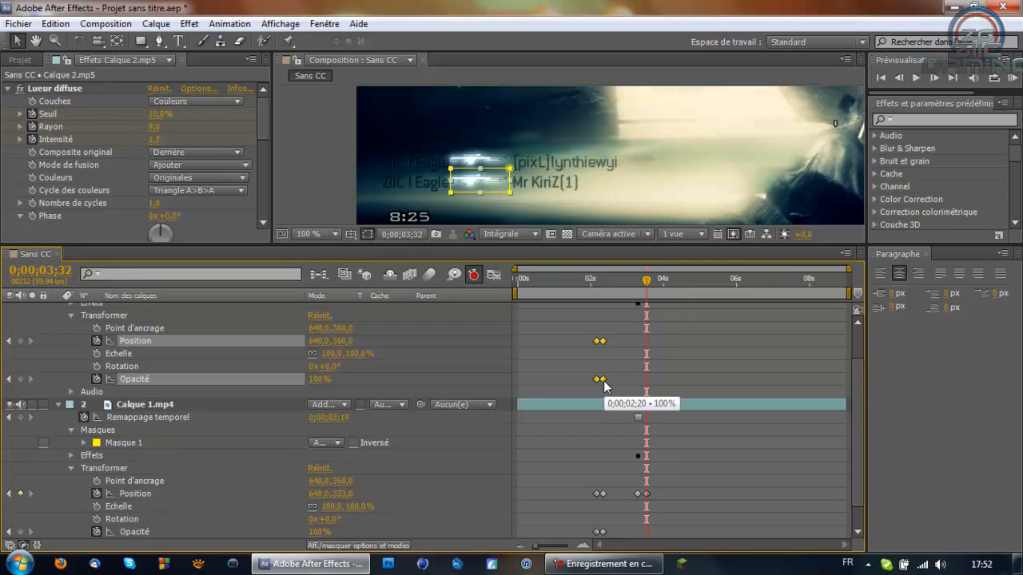
{"action": "left_click_drag", "start_coordinate": [604, 385], "coordinate": [644, 390]}
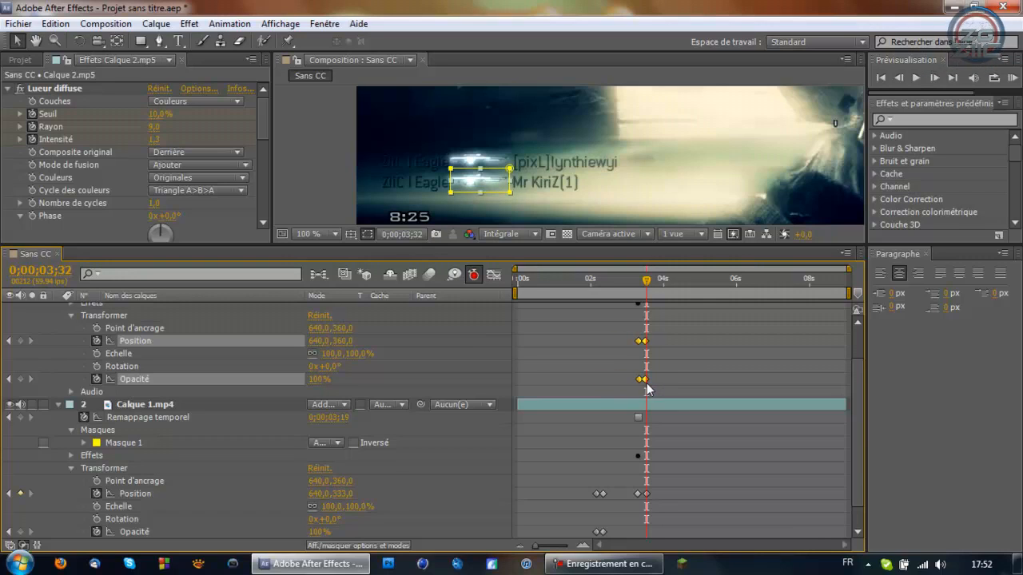
{"action": "scroll", "coordinate": [647, 383], "scroll_direction": "up", "scroll_amount": 1}
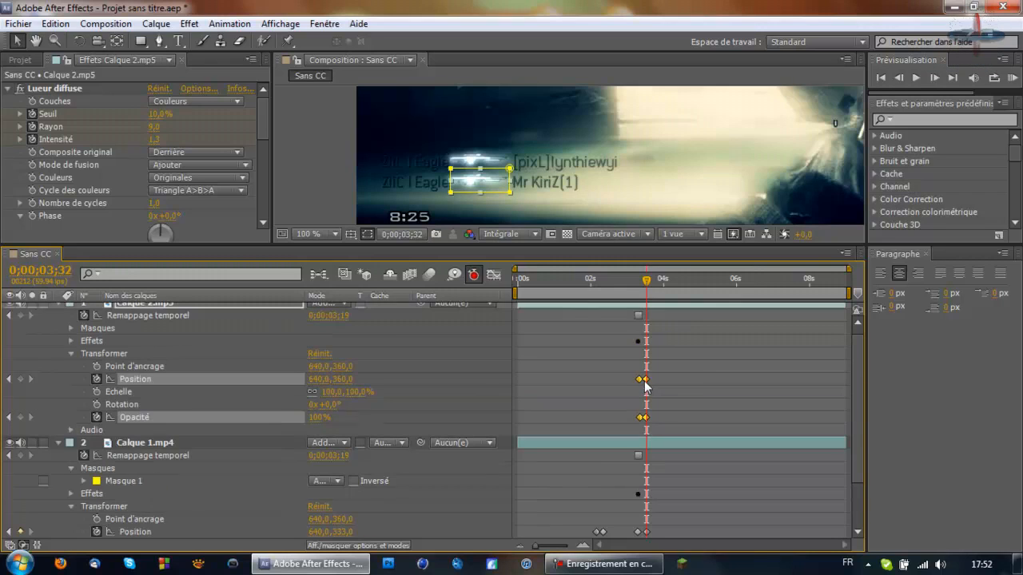
{"action": "scroll", "coordinate": [598, 453], "scroll_direction": "down", "scroll_amount": 1}
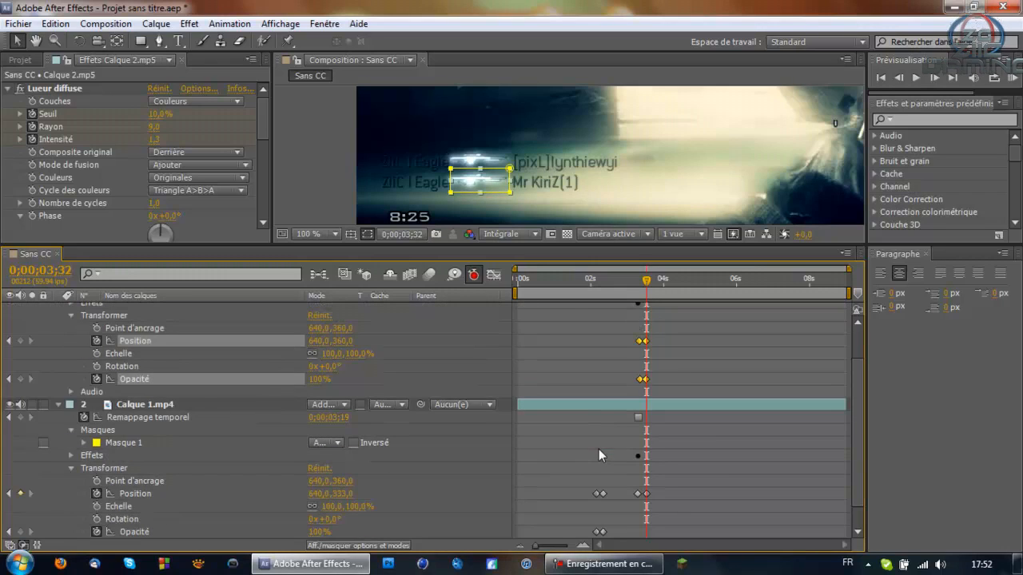
{"action": "left_click", "coordinate": [582, 546]}
{"action": "left_click", "coordinate": [583, 547]}
{"action": "left_click_drag", "start_coordinate": [583, 334], "coordinate": [645, 384]}
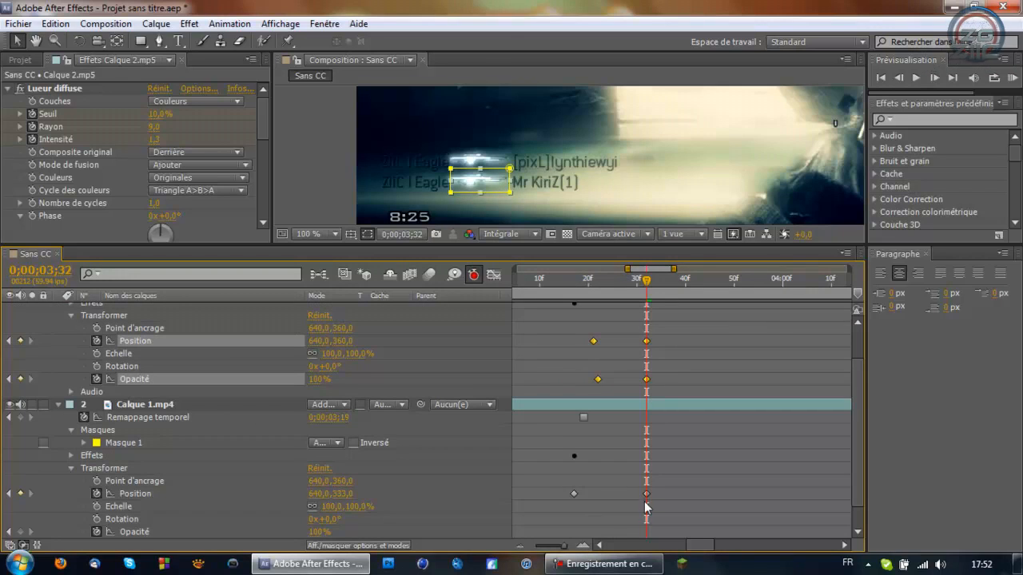
{"action": "left_click_drag", "start_coordinate": [555, 543], "coordinate": [520, 550]}
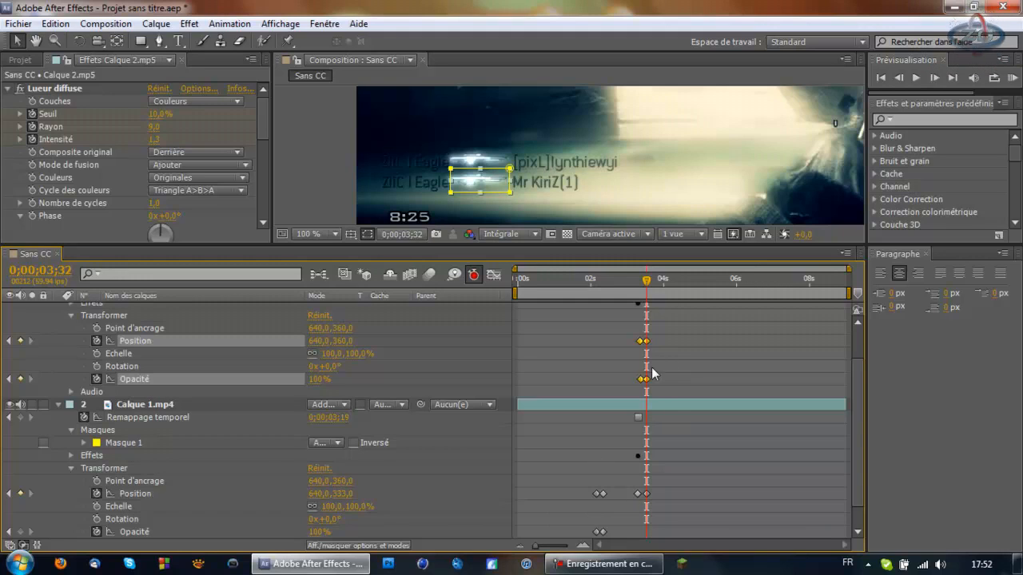
Align Calque 2.mp5's first Position keyframe with its first Opacité keyframe at 0;00;03;22.
{"action": "left_click", "coordinate": [581, 546]}
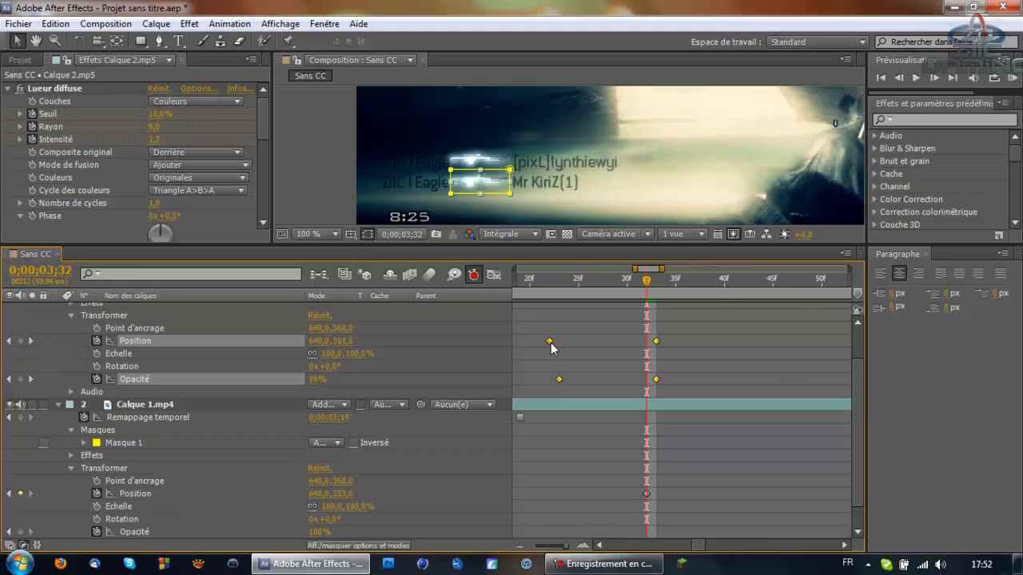
{"action": "left_click", "coordinate": [558, 353]}
{"action": "left_click_drag", "start_coordinate": [539, 342], "coordinate": [548, 343]}
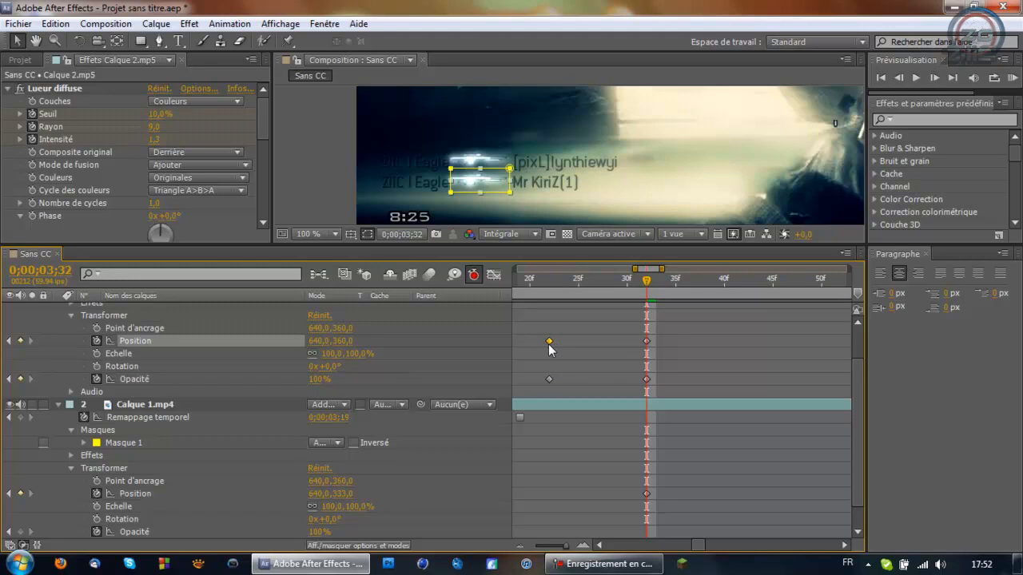
{"action": "scroll", "coordinate": [554, 411], "scroll_direction": "down", "scroll_amount": 2}
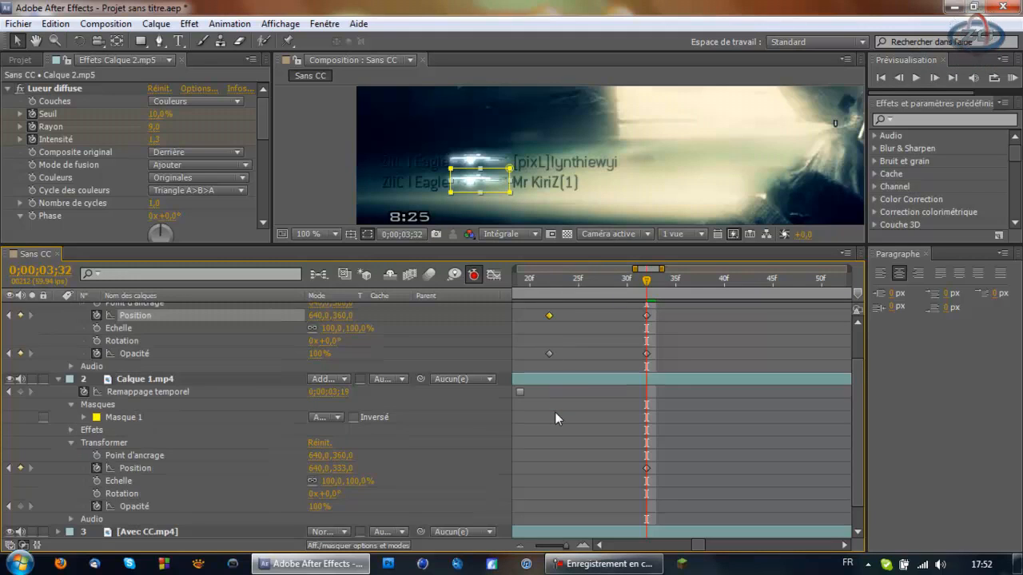
Play back the composition from 0;00;00;27 to check how both glowing icons follow the kill feed.
{"action": "left_click", "coordinate": [519, 546]}
{"action": "left_click", "coordinate": [518, 547]}
{"action": "left_click", "coordinate": [519, 547]}
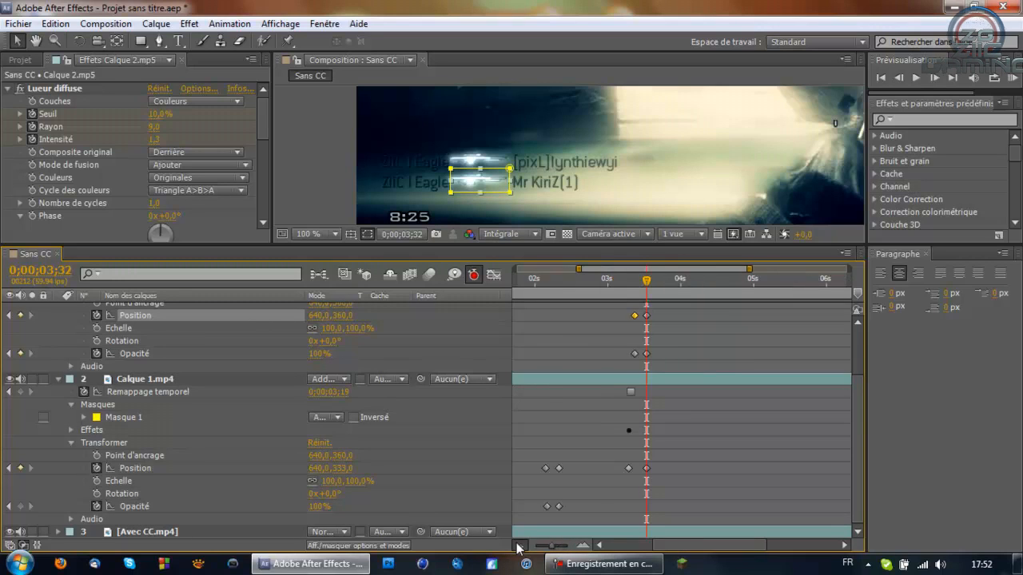
{"action": "left_click", "coordinate": [519, 546]}
{"action": "left_click", "coordinate": [535, 281]}
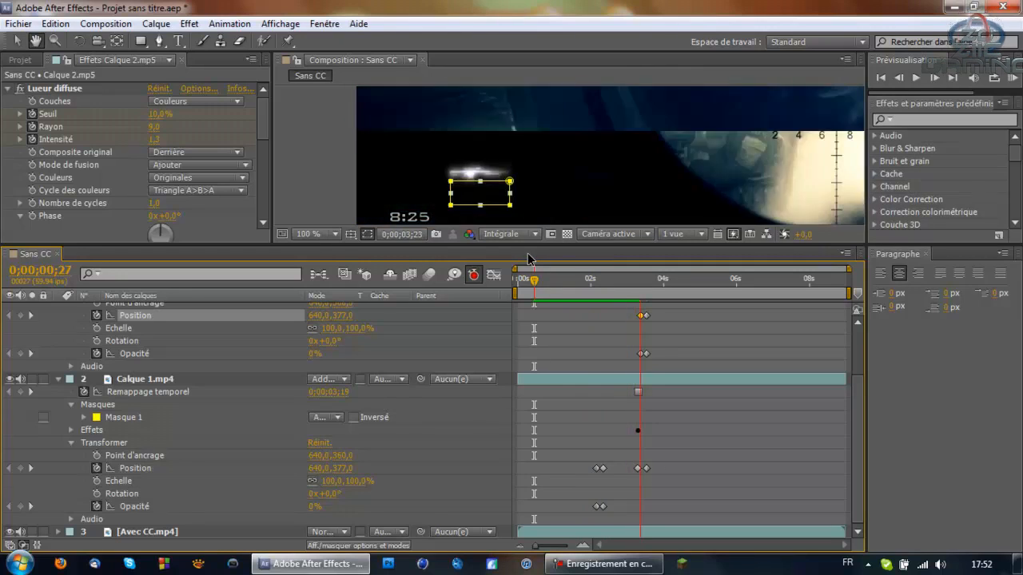
{"action": "key", "text": "space"}
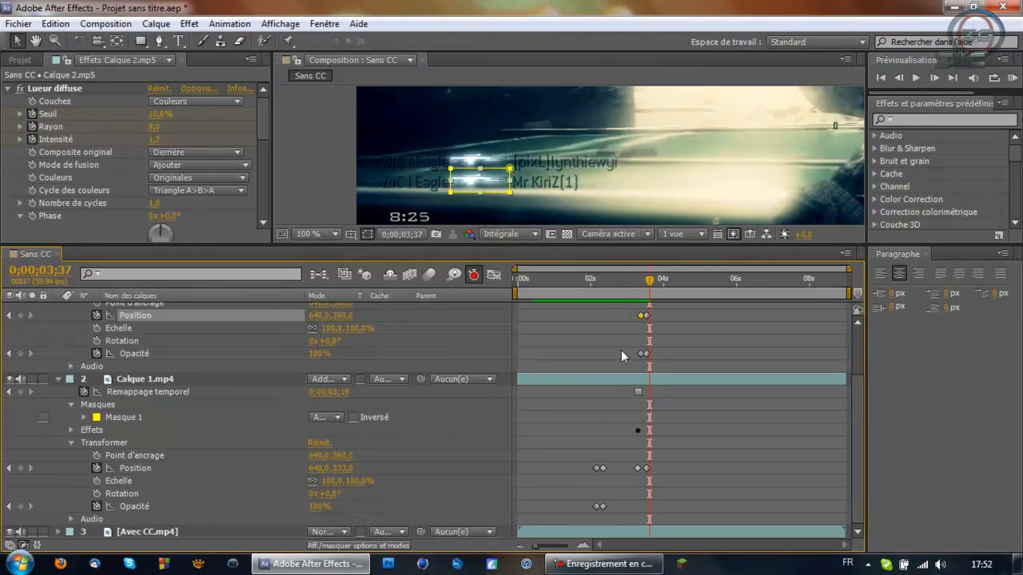
Step frame by frame from 0;00;04;18 to 0;00;04;31 to examine where the scope view ends and the kill feed returns.
{"action": "left_click", "coordinate": [674, 281]}
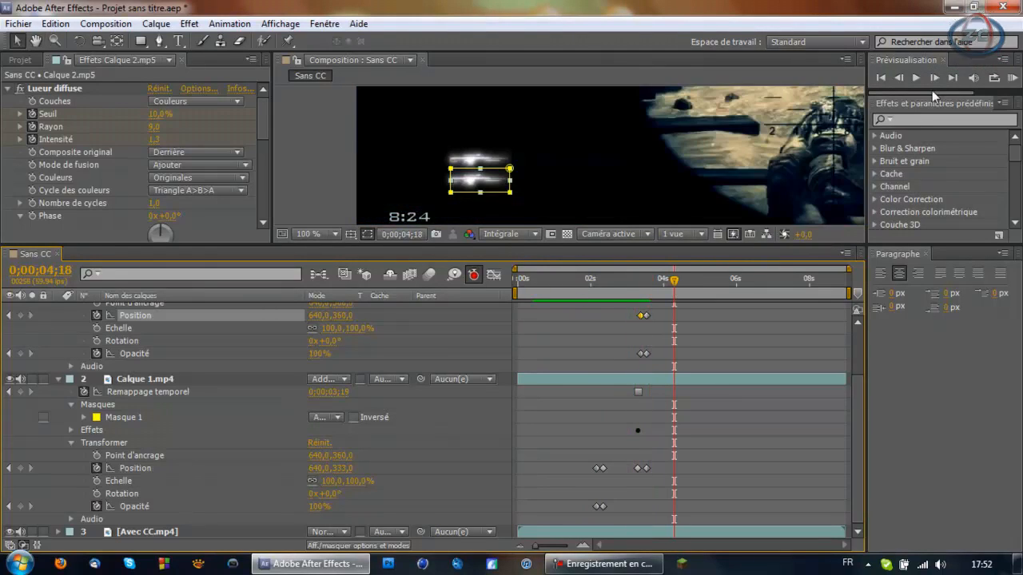
{"action": "left_click", "coordinate": [934, 79]}
{"action": "left_click", "coordinate": [934, 79]}
{"action": "left_click", "coordinate": [934, 79]}
{"action": "left_click", "coordinate": [934, 79]}
{"action": "left_click", "coordinate": [934, 80]}
{"action": "left_click", "coordinate": [934, 79]}
{"action": "left_click", "coordinate": [934, 79]}
{"action": "left_click", "coordinate": [934, 79]}
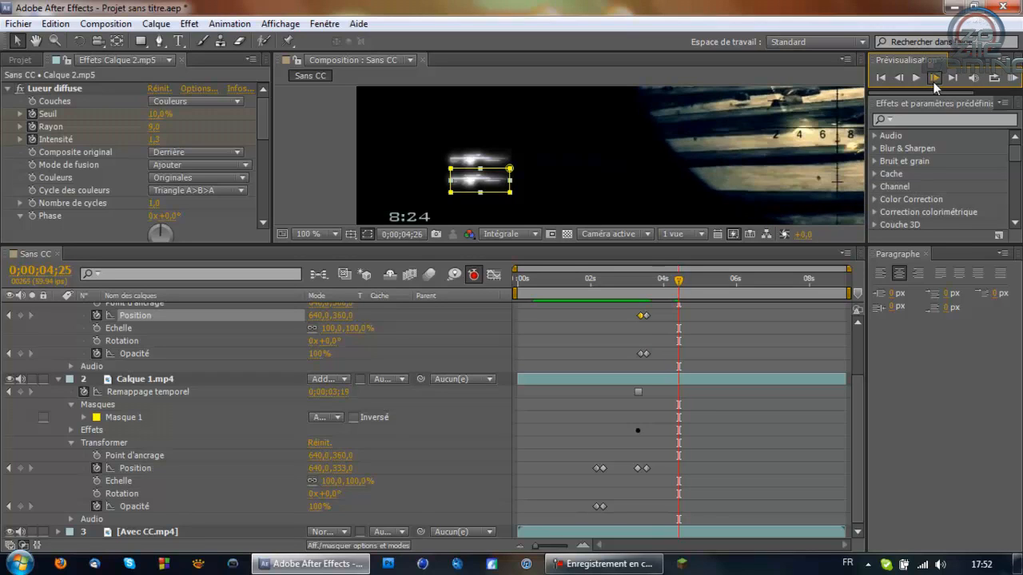
{"action": "left_click", "coordinate": [934, 79]}
{"action": "left_click", "coordinate": [934, 79]}
{"action": "left_click", "coordinate": [934, 79]}
{"action": "left_click", "coordinate": [934, 79]}
{"action": "left_click", "coordinate": [934, 80]}
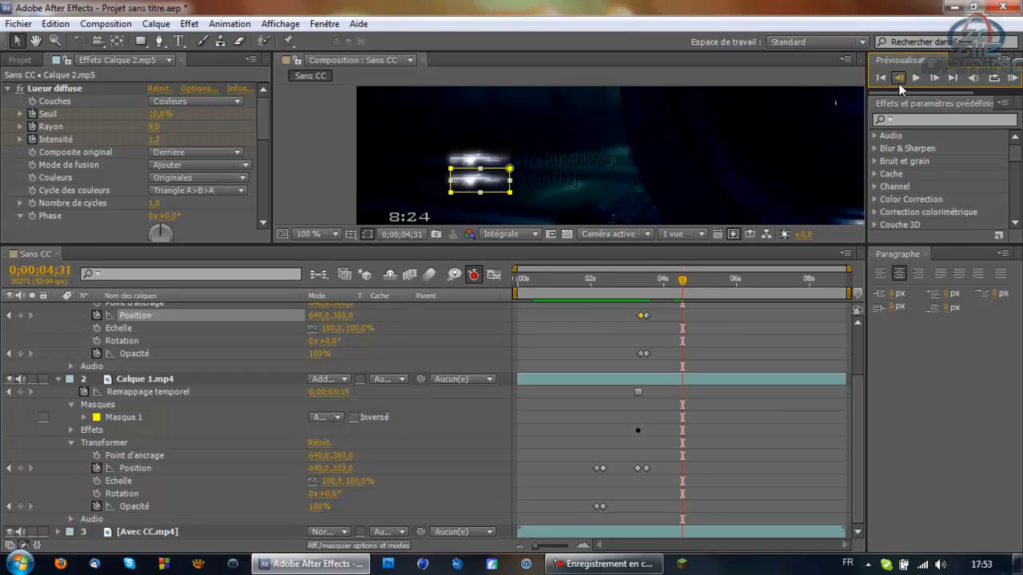
{"action": "left_click", "coordinate": [898, 80]}
{"action": "left_click", "coordinate": [898, 80]}
{"action": "left_click", "coordinate": [898, 79]}
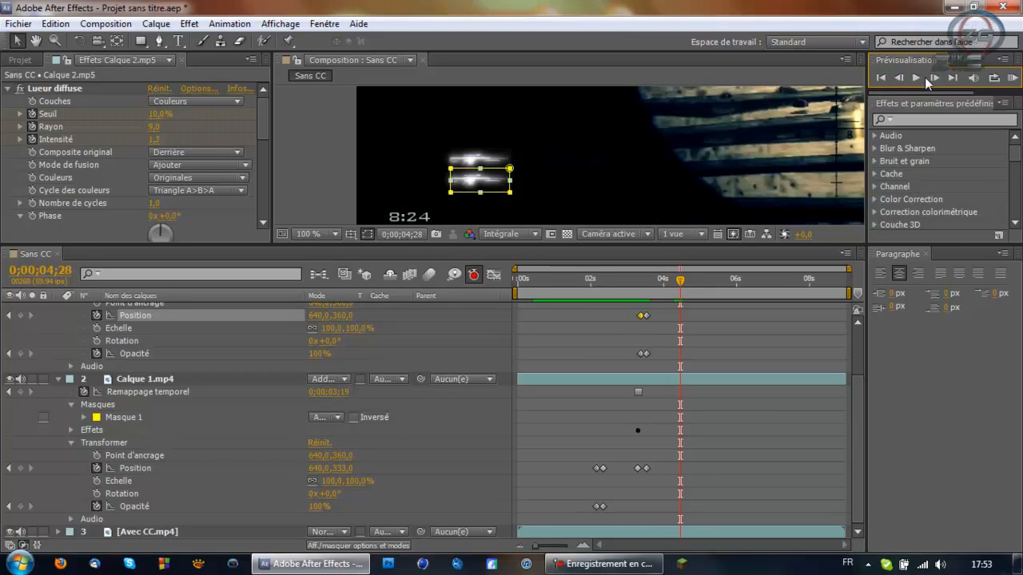
Add a Position keyframe to Calque 1.mp4 at 0;00;04;28, on the last frame of the scope view.
{"action": "scroll", "coordinate": [773, 226], "scroll_direction": "down", "scroll_amount": 2}
{"action": "left_click_drag", "start_coordinate": [765, 243], "coordinate": [765, 337]}
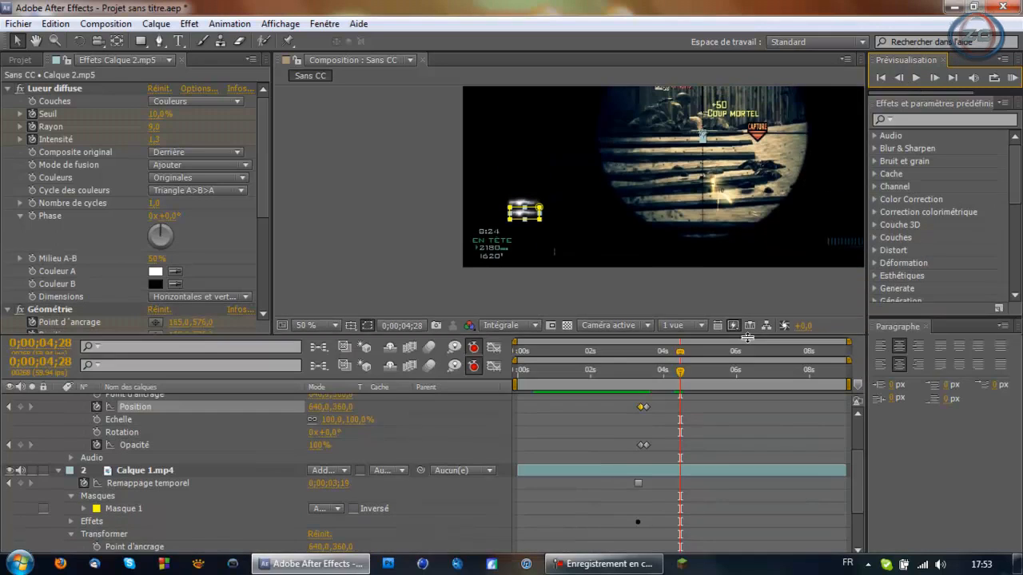
{"action": "left_click", "coordinate": [897, 77]}
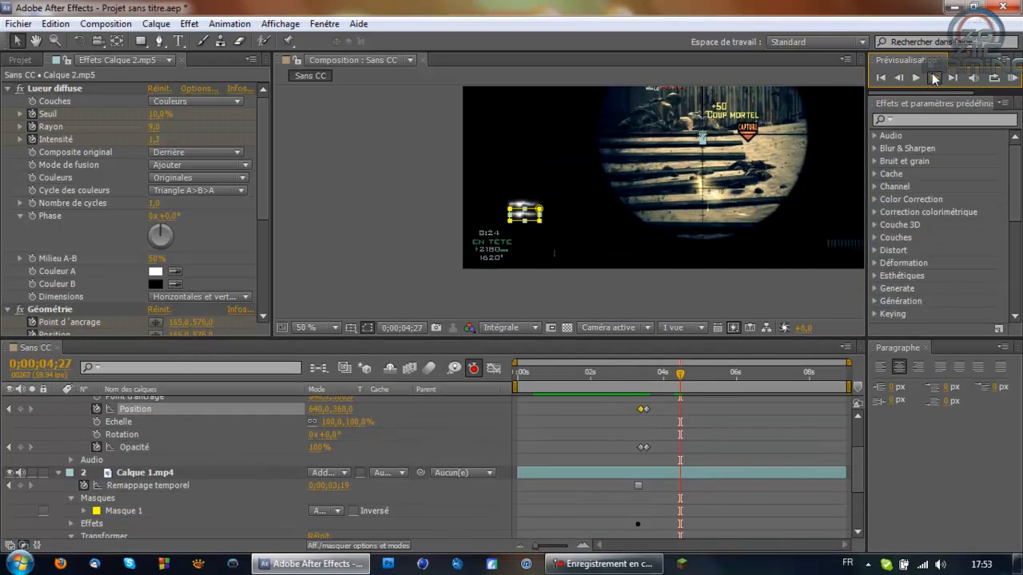
{"action": "key", "text": "Page_Down"}
{"action": "key", "text": "Page_Down"}
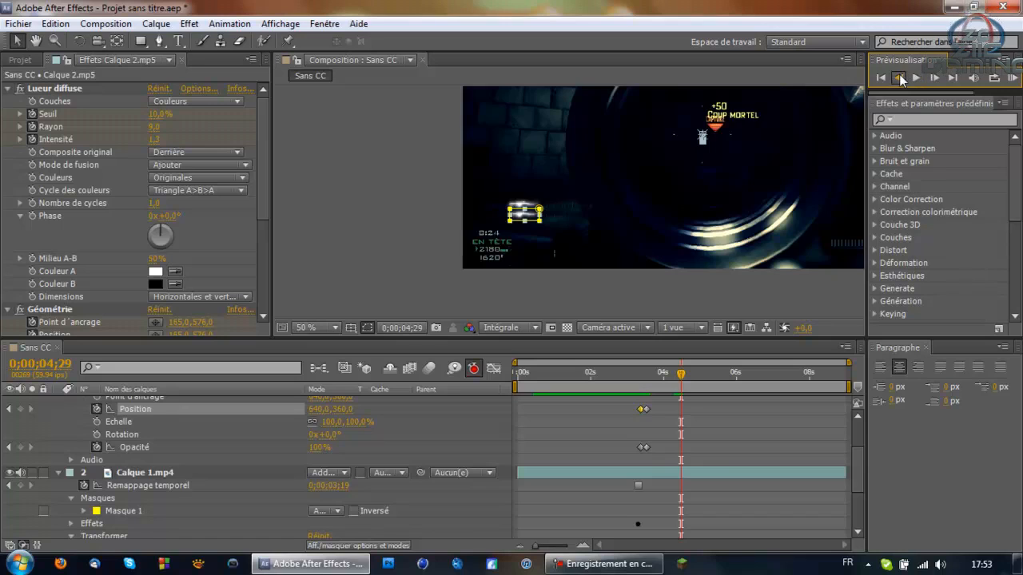
{"action": "left_click", "coordinate": [898, 77]}
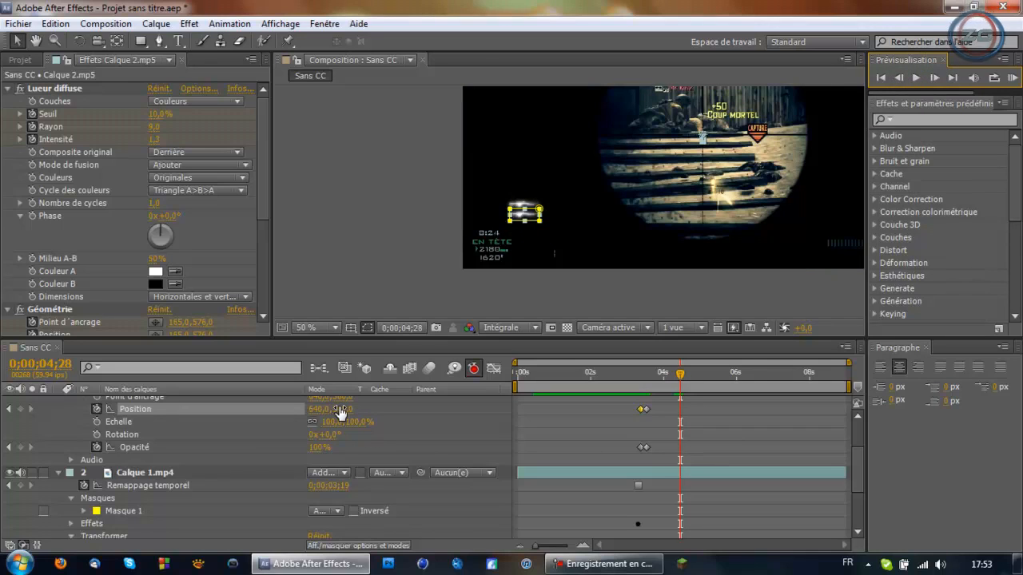
{"action": "left_click", "coordinate": [56, 475]}
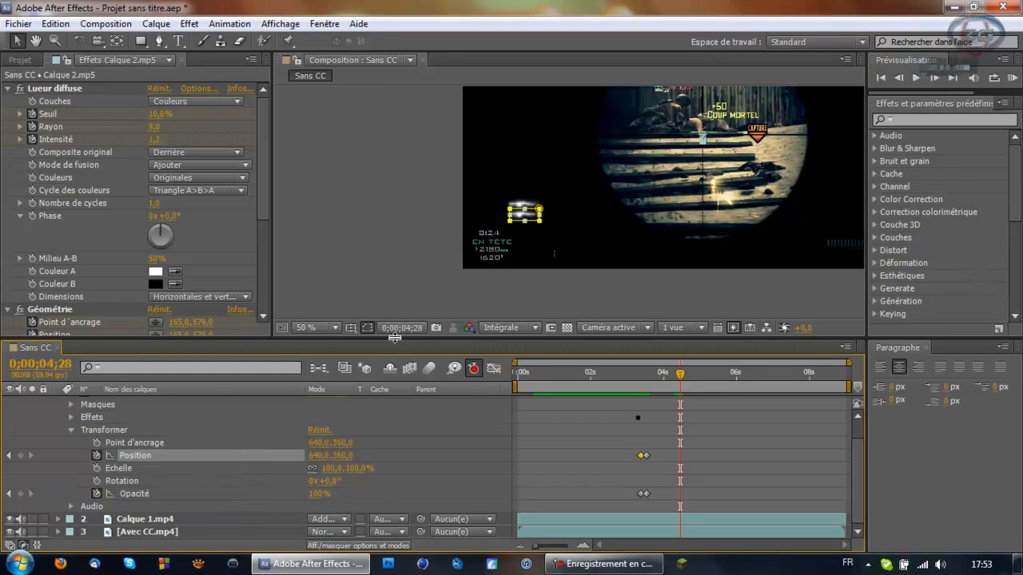
{"action": "left_click_drag", "start_coordinate": [395, 345], "coordinate": [395, 262]}
{"action": "left_click", "coordinate": [57, 458]}
{"action": "scroll", "coordinate": [64, 318], "scroll_direction": "down", "scroll_amount": 3}
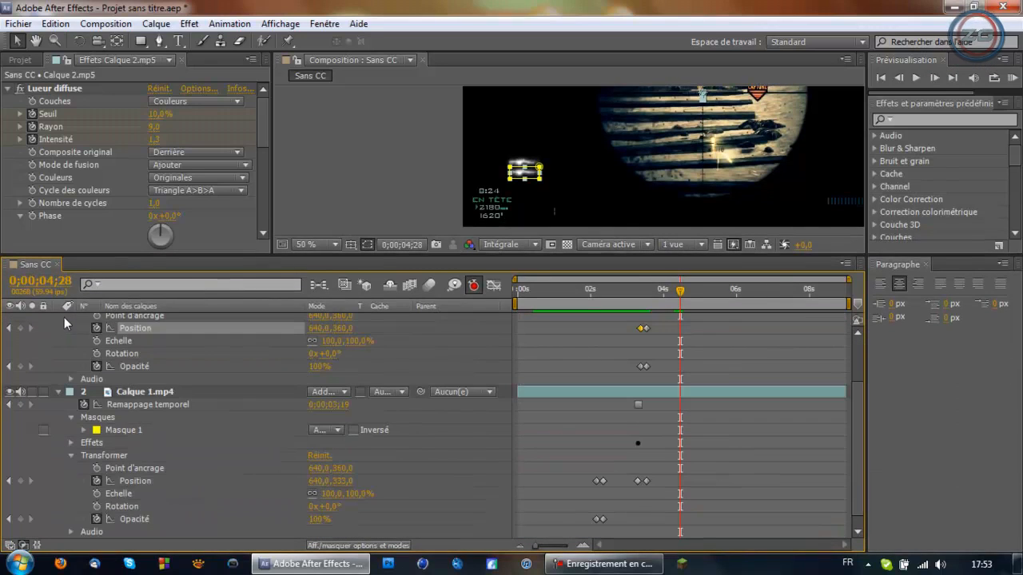
{"action": "scroll", "coordinate": [56, 381], "scroll_direction": "up", "scroll_amount": 3}
{"action": "left_click", "coordinate": [58, 319]}
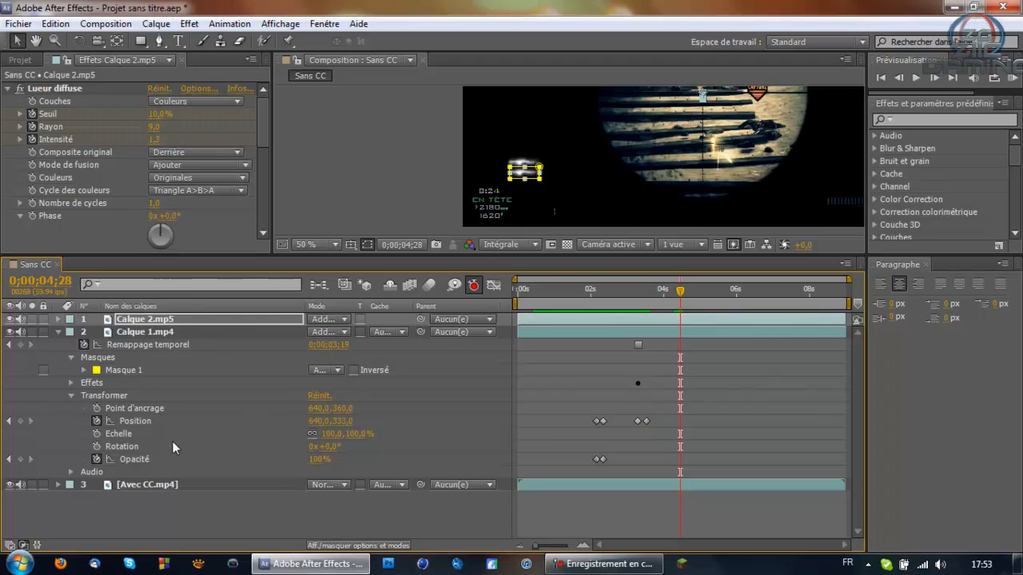
{"action": "left_click", "coordinate": [20, 421]}
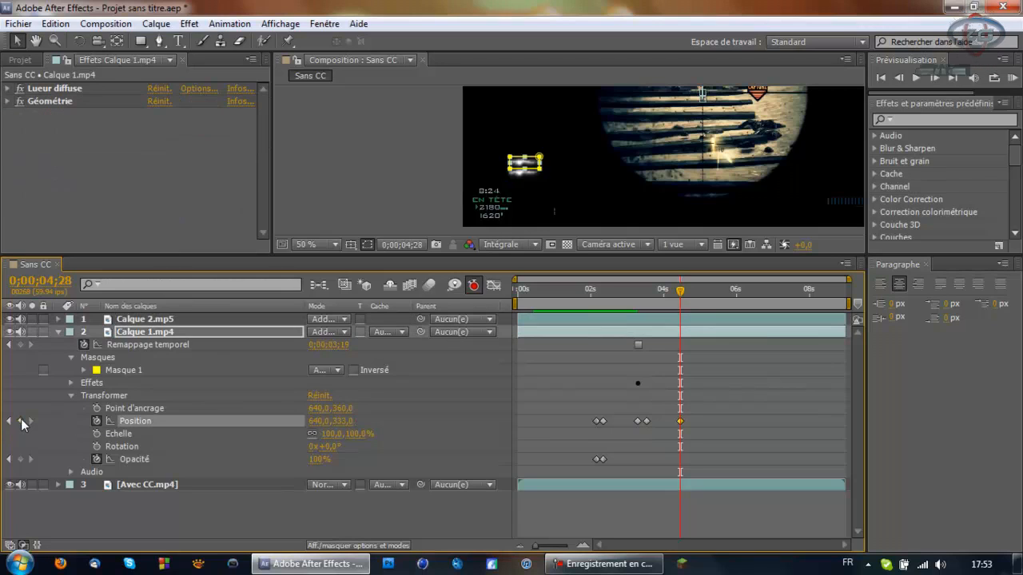
Advance frame by frame to 0;00;04;45, comparing the glowing icons with the shifting kill feed lines.
{"action": "left_click", "coordinate": [935, 78]}
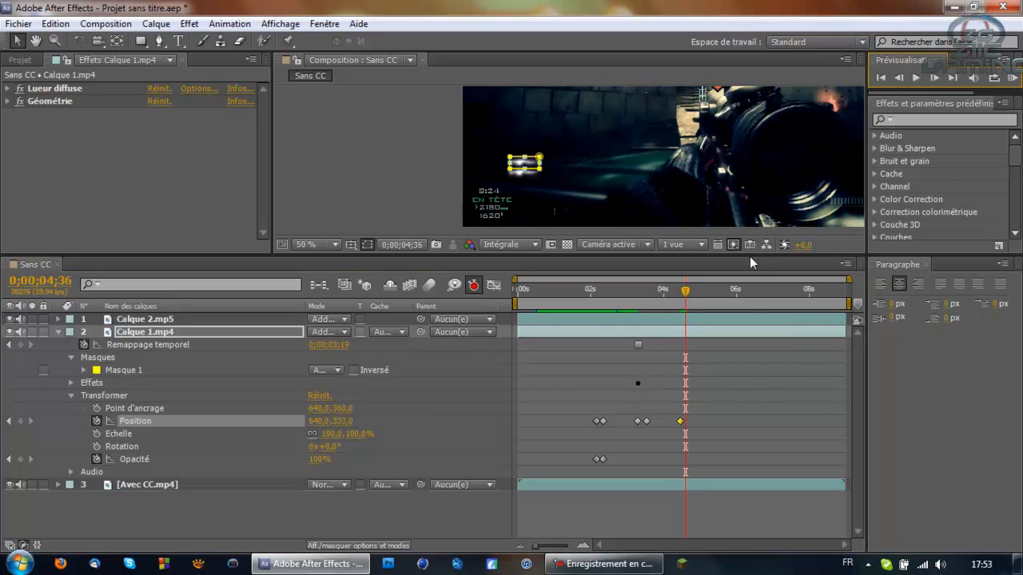
{"action": "left_click_drag", "start_coordinate": [724, 257], "coordinate": [729, 347]}
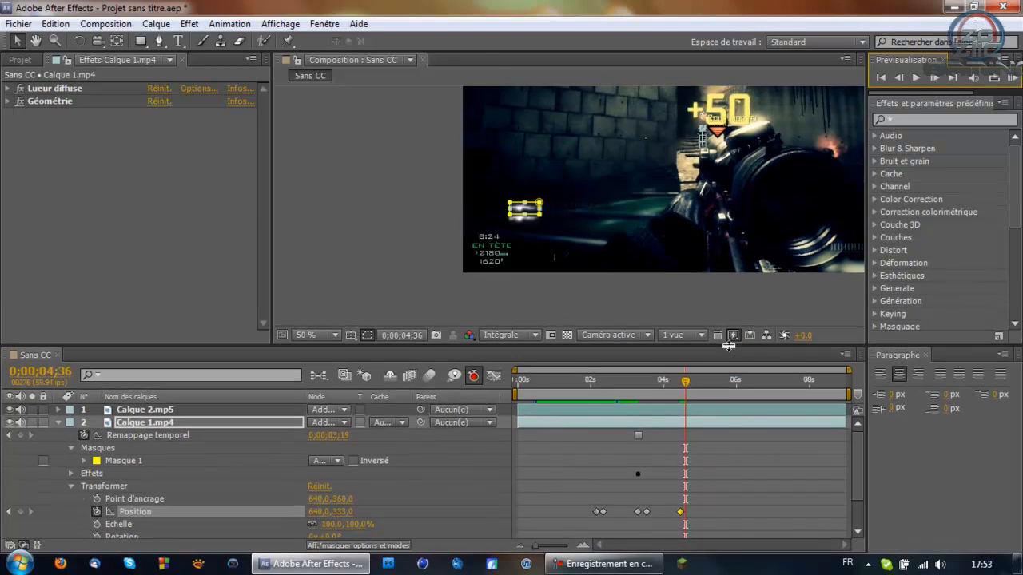
{"action": "scroll", "coordinate": [607, 255], "scroll_direction": "up", "scroll_amount": 3}
{"action": "scroll", "coordinate": [607, 256], "scroll_direction": "down", "scroll_amount": 1}
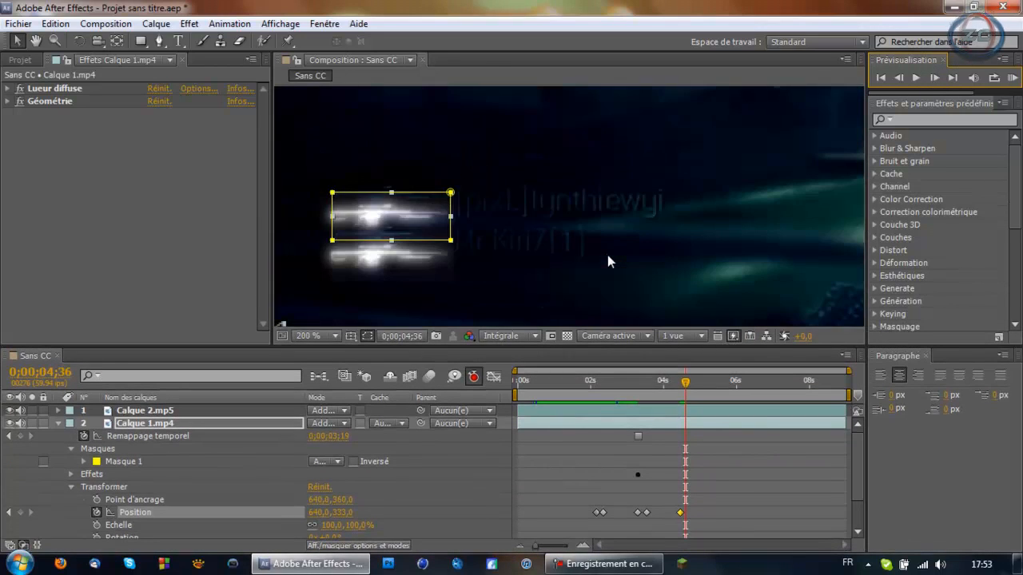
{"action": "left_click", "coordinate": [933, 80]}
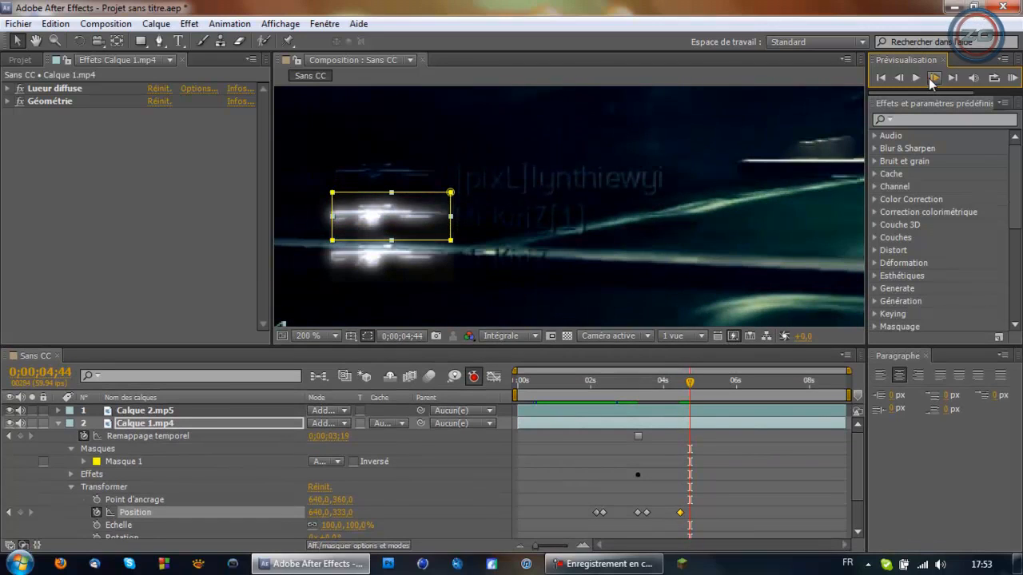
{"action": "left_click", "coordinate": [930, 79]}
{"action": "left_click", "coordinate": [904, 82]}
{"action": "left_click", "coordinate": [903, 82]}
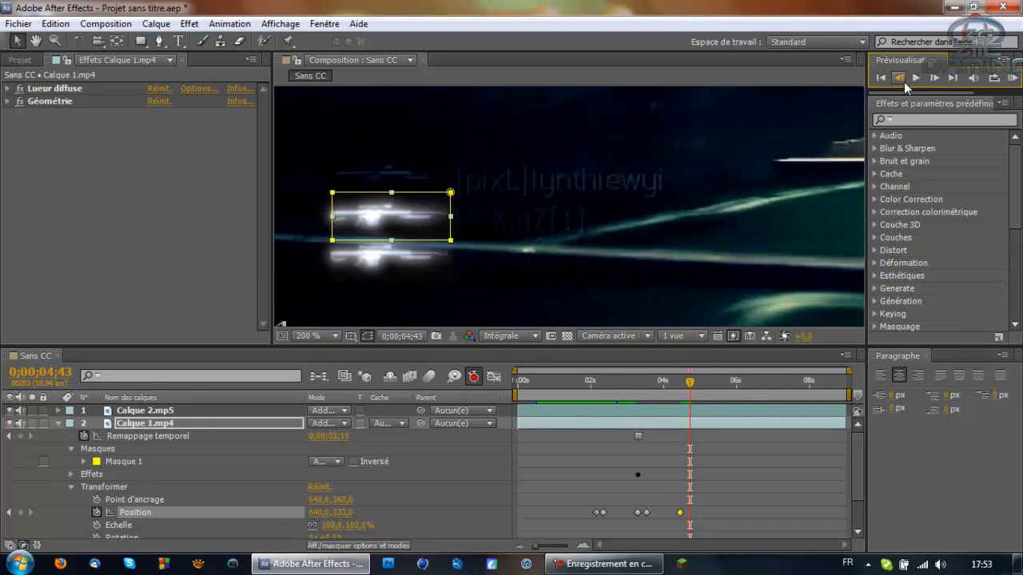
{"action": "left_click", "coordinate": [933, 80]}
{"action": "left_click", "coordinate": [932, 80]}
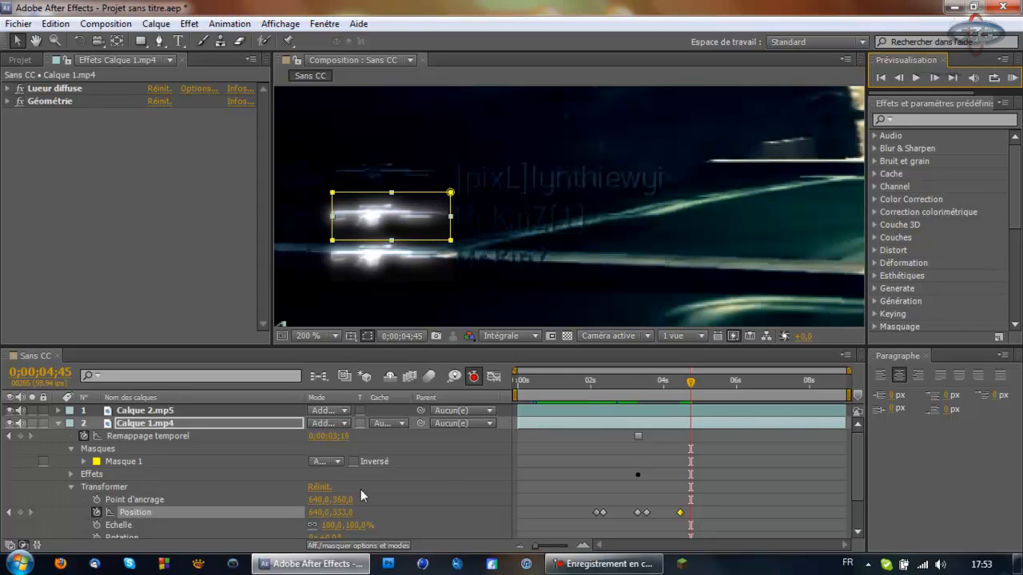
Set Calque 1.mp4's vertical Position to 309 at 0;00;04;45 to align its icon with the upper kill feed line.
{"action": "left_click", "coordinate": [345, 512]}
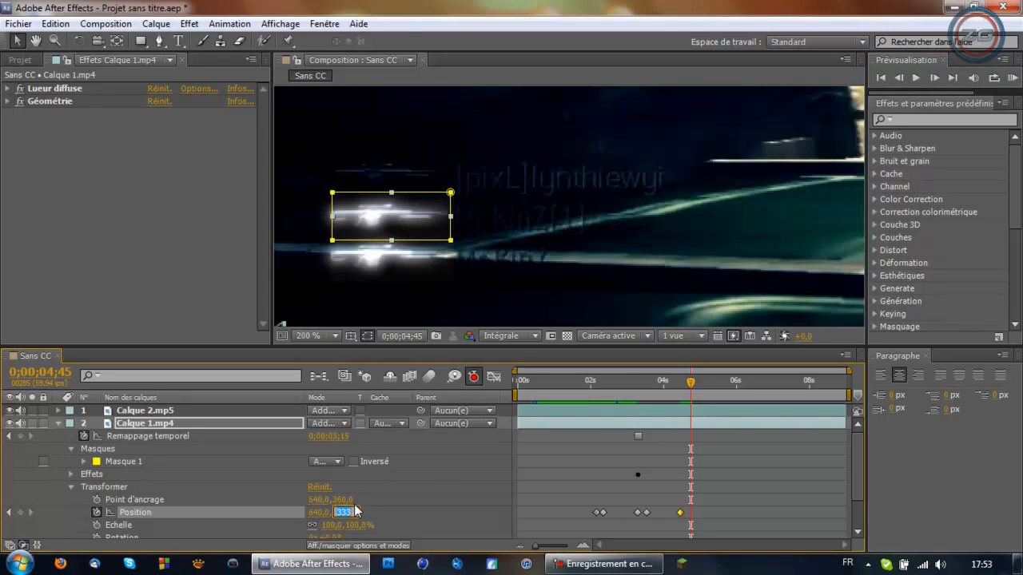
{"action": "type", "text": "309"}
{"action": "key", "text": "Return"}
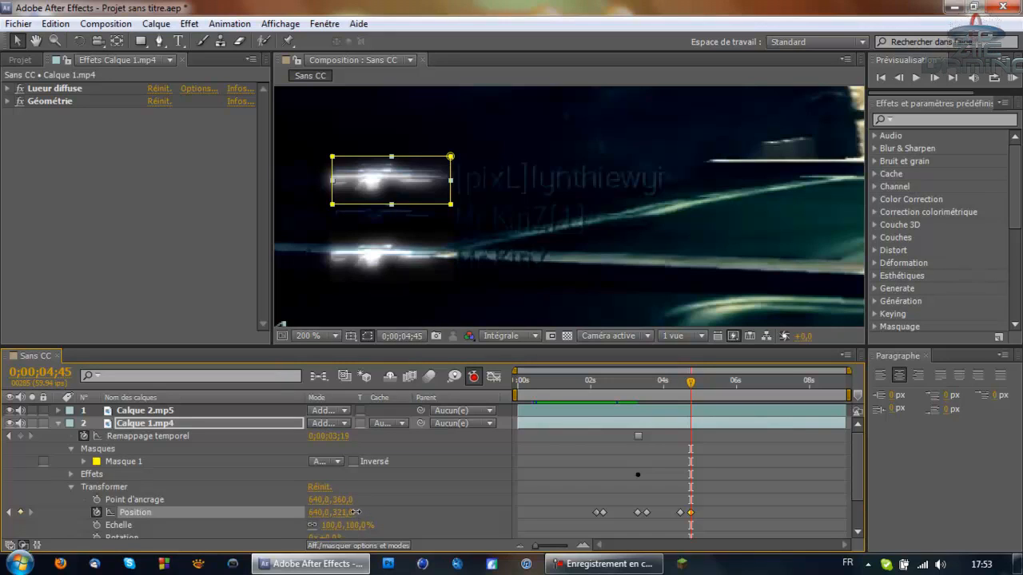
{"action": "left_click_drag", "start_coordinate": [352, 517], "coordinate": [336, 518]}
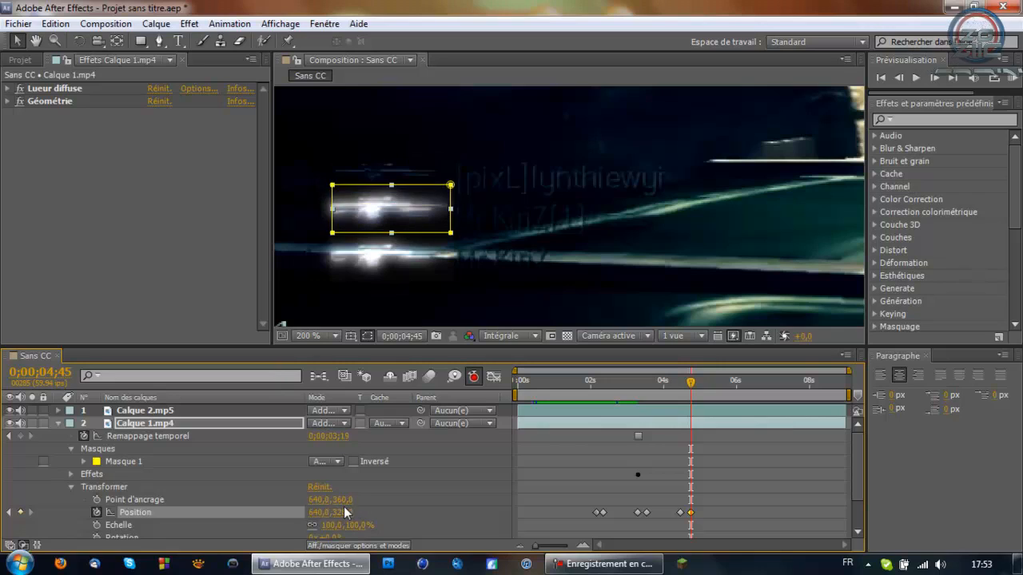
{"action": "left_click", "coordinate": [342, 512]}
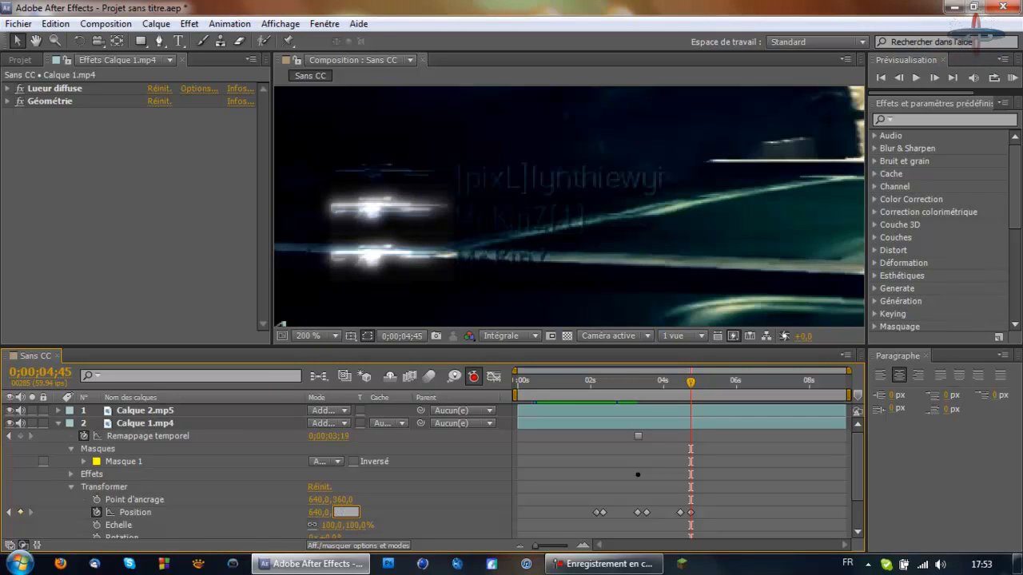
{"action": "key", "text": "Return"}
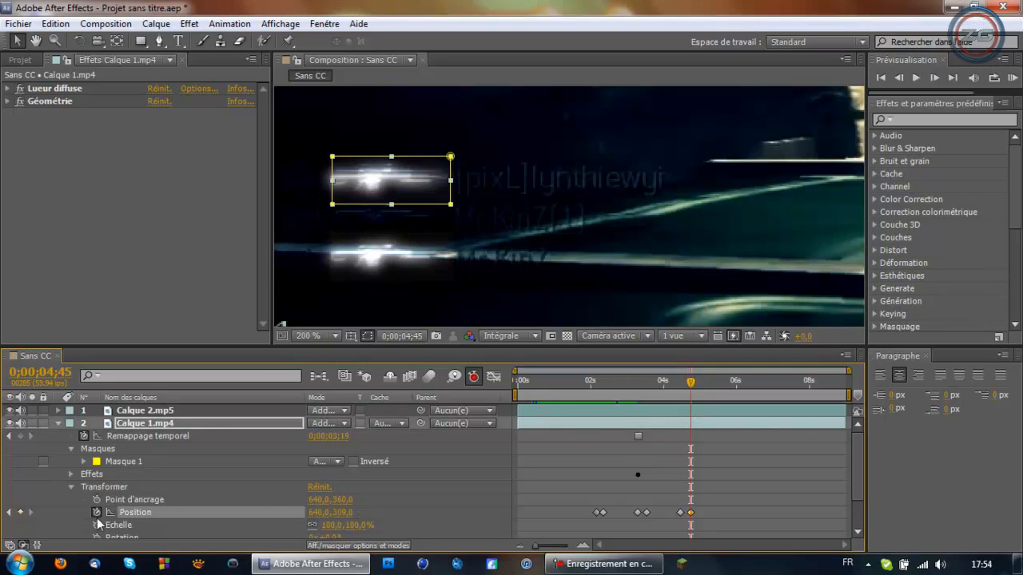
Expand the properties of both Calque 2.mp5 and Calque 1.mp4 and compare their Position keyframes around 0;00;04;27.
{"action": "left_click", "coordinate": [59, 423]}
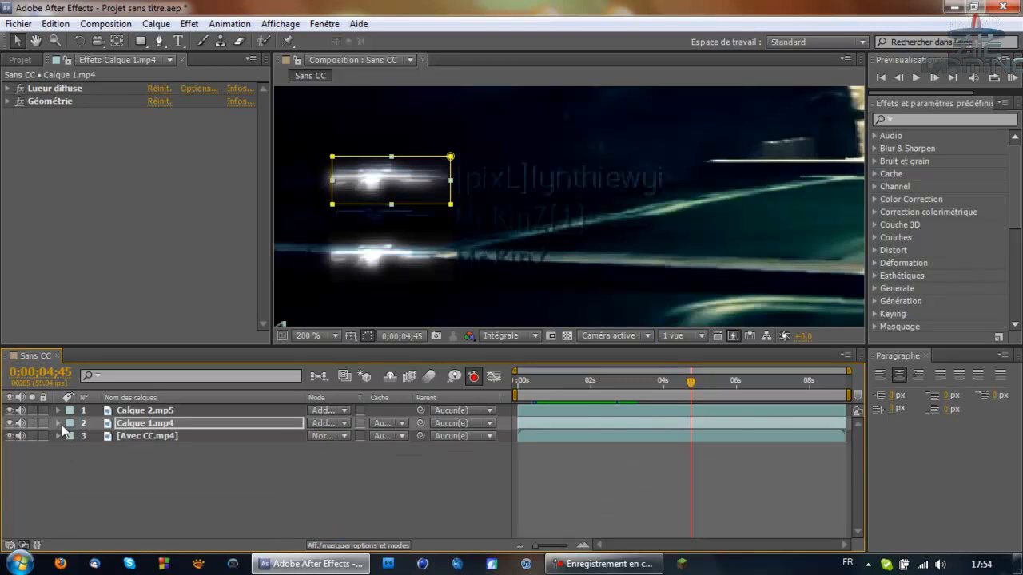
{"action": "left_click", "coordinate": [58, 424]}
{"action": "left_click", "coordinate": [58, 422]}
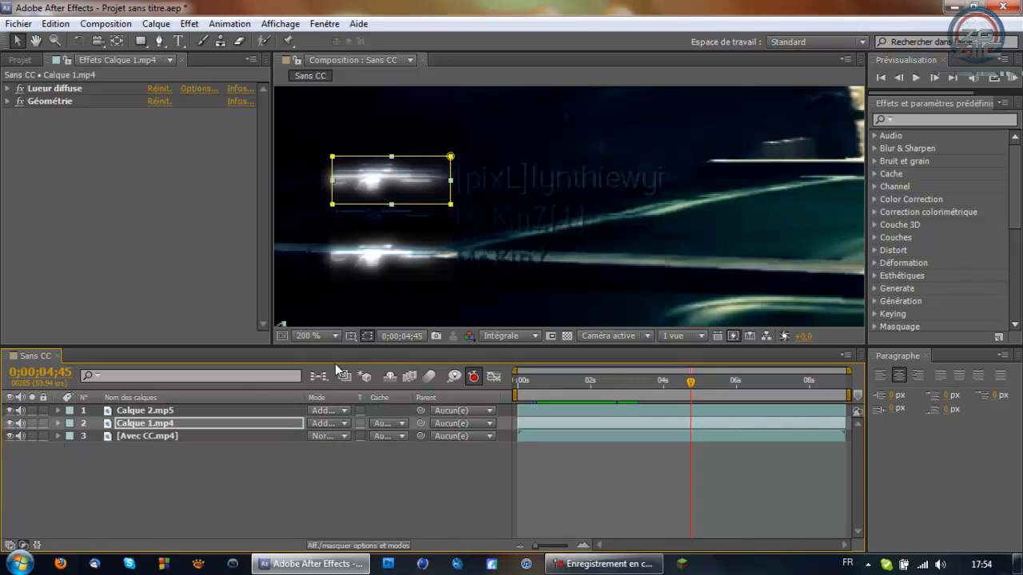
{"action": "left_click_drag", "start_coordinate": [348, 342], "coordinate": [348, 280]}
{"action": "left_click", "coordinate": [58, 348]}
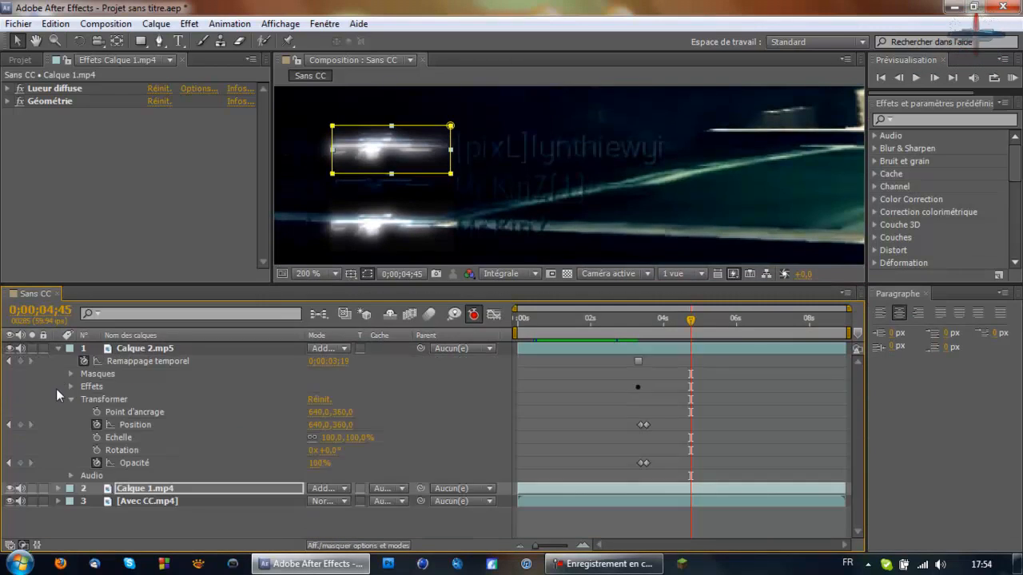
{"action": "left_click", "coordinate": [58, 488]}
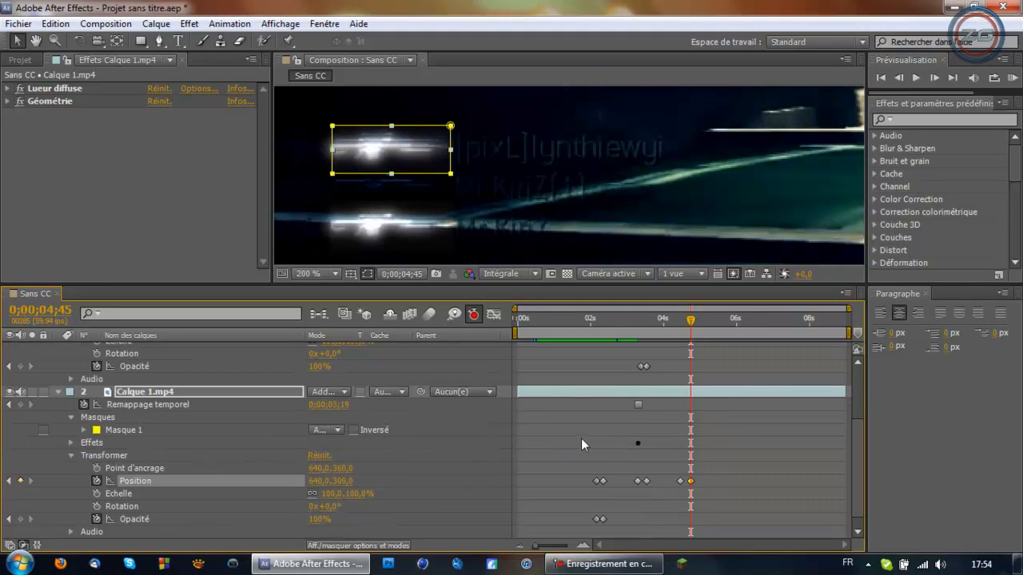
{"action": "mouse_move", "coordinate": [859, 432]}
{"action": "left_mouse_down"}
{"action": "mouse_move", "coordinate": [856, 399]}
{"action": "mouse_move", "coordinate": [857, 413]}
{"action": "left_mouse_up"}
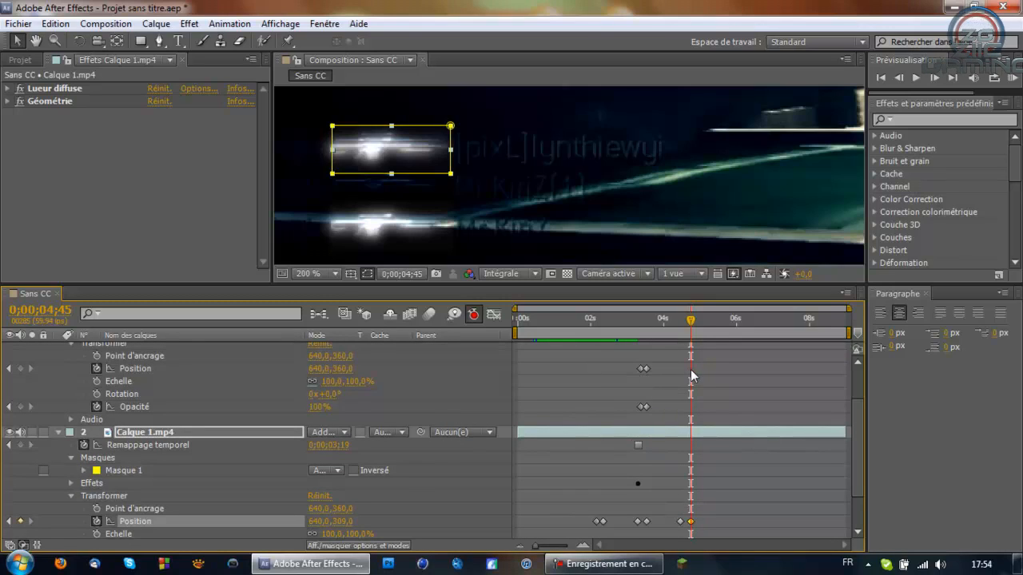
{"action": "left_click_drag", "start_coordinate": [679, 330], "coordinate": [679, 330]}
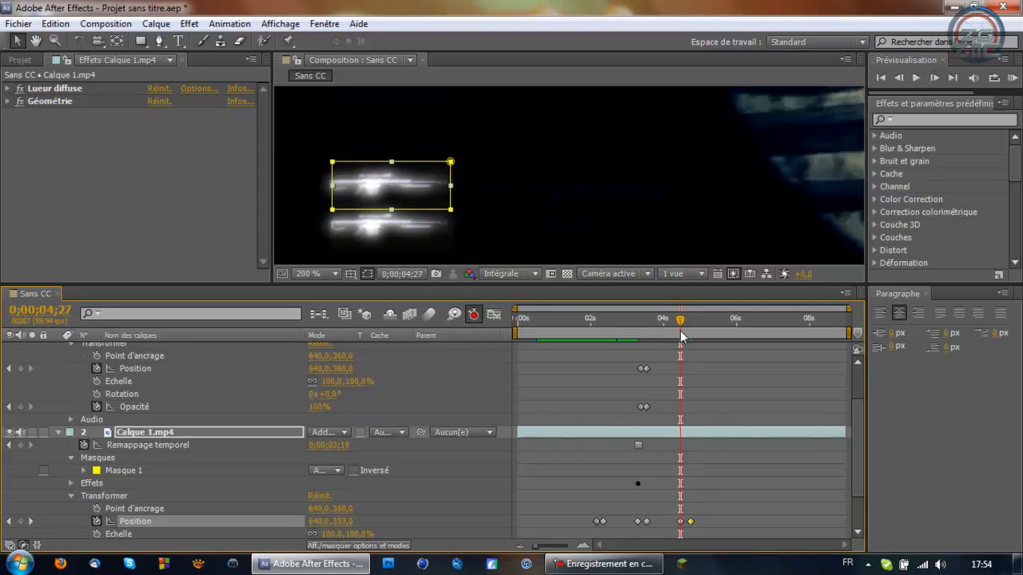
{"action": "scroll", "coordinate": [570, 254], "scroll_direction": "down", "scroll_amount": 1}
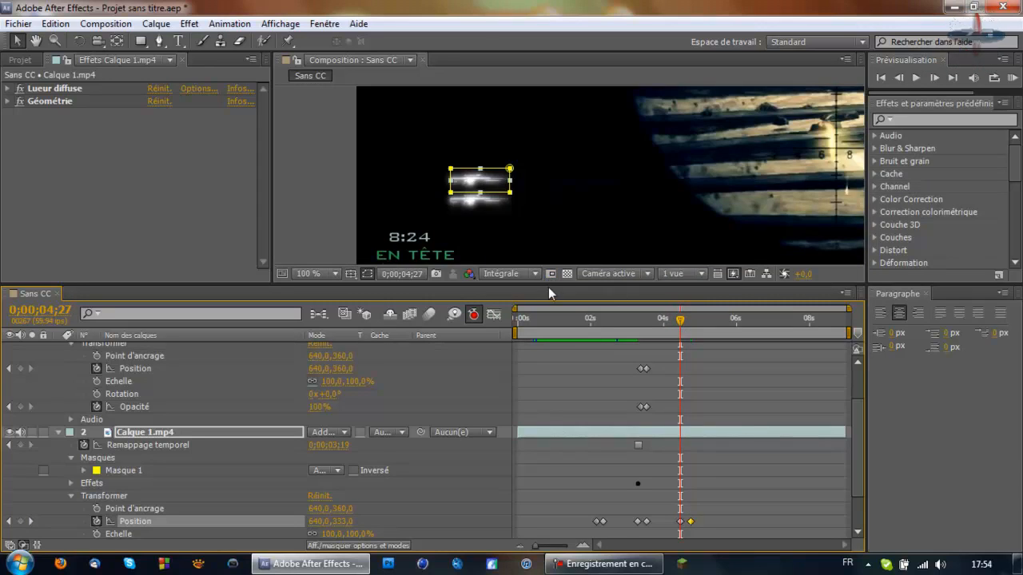
{"action": "left_click_drag", "start_coordinate": [549, 289], "coordinate": [549, 307]}
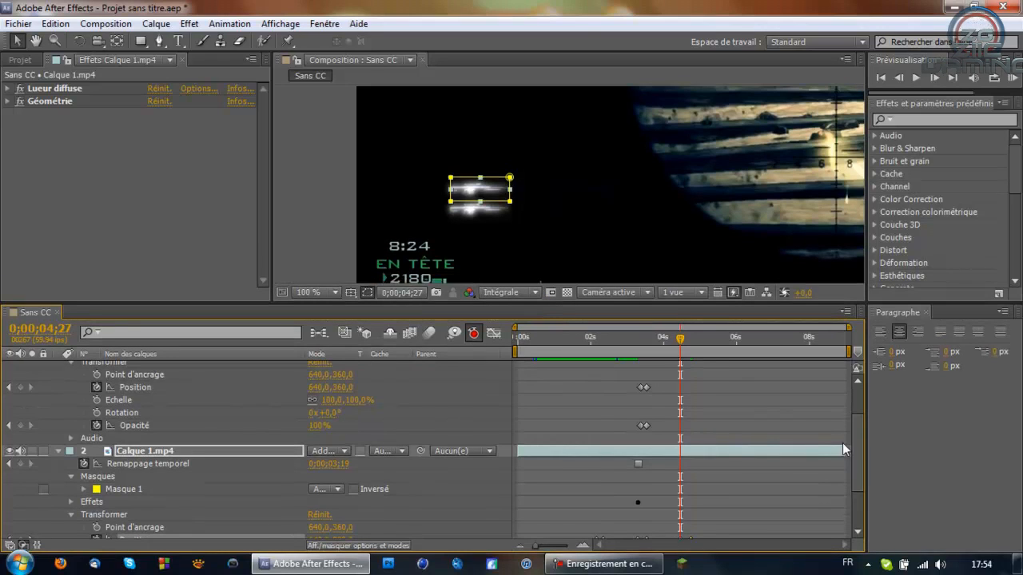
{"action": "left_click_drag", "start_coordinate": [848, 431], "coordinate": [847, 399]}
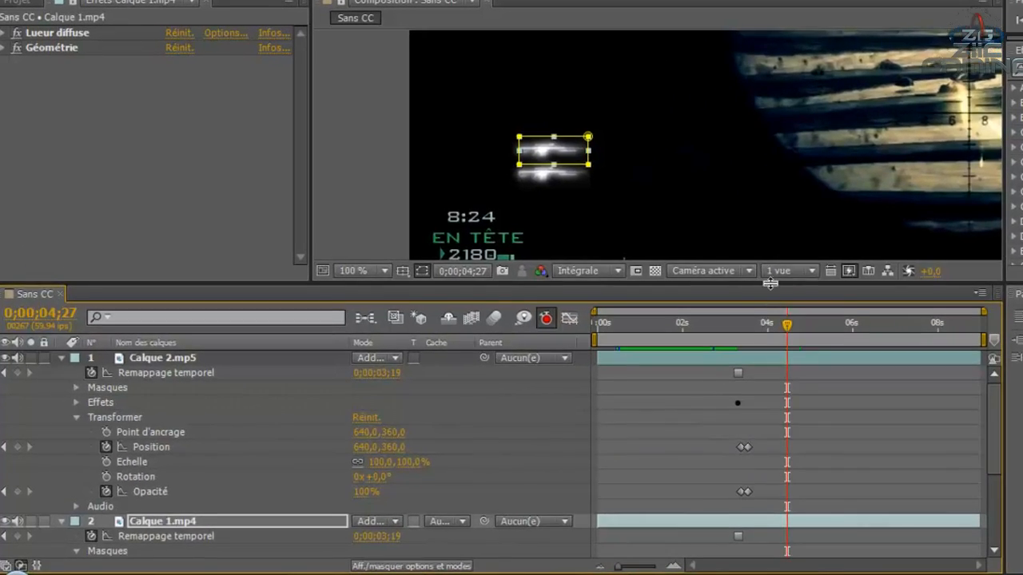
Add a Position keyframe to Calque 2.mp5 at 0;00;04;28, aligned with Calque 1.mp4's Position keyframe.
{"action": "left_click_drag", "start_coordinate": [669, 303], "coordinate": [669, 181]}
{"action": "left_click_drag", "start_coordinate": [776, 141], "coordinate": [776, 170]}
{"action": "left_click", "coordinate": [164, 259]}
{"action": "left_click", "coordinate": [164, 246]}
{"action": "left_click", "coordinate": [725, 215]}
{"action": "key", "text": "space"}
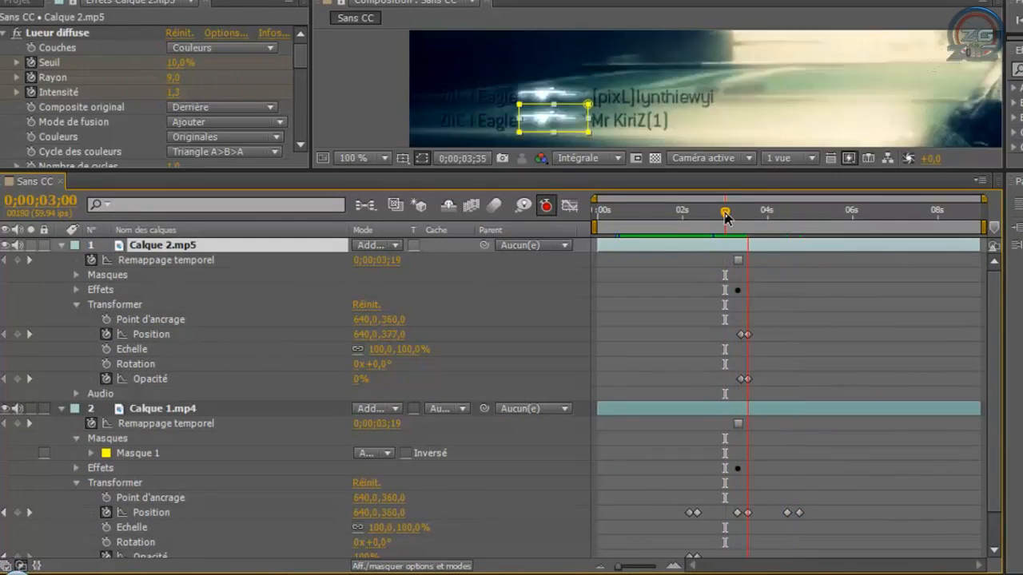
{"action": "left_click", "coordinate": [786, 212]}
{"action": "key", "text": "j"}
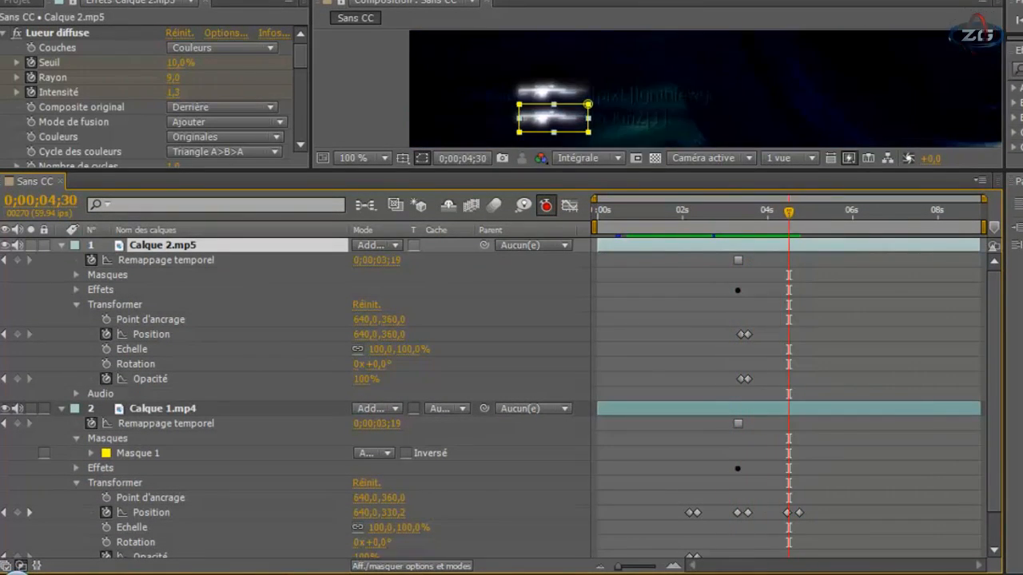
{"action": "left_click", "coordinate": [18, 335]}
Set Calque 2.mp5's vertical Position to 333 at 0;00;04;45, aligned with Calque 1.mp4's last Position keyframe.
{"action": "left_click", "coordinate": [801, 212]}
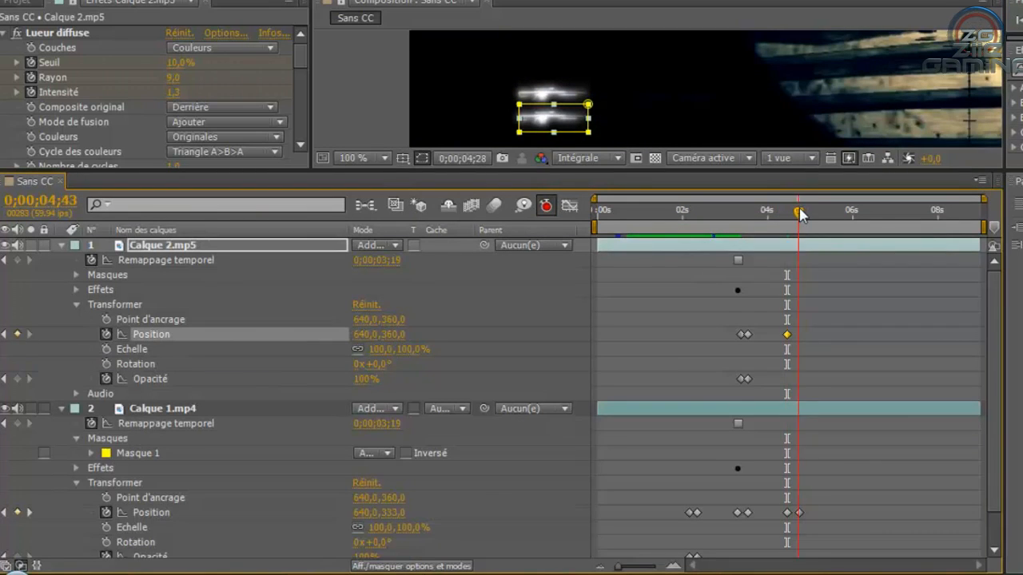
{"action": "key", "text": "j"}
{"action": "left_click", "coordinate": [390, 334]}
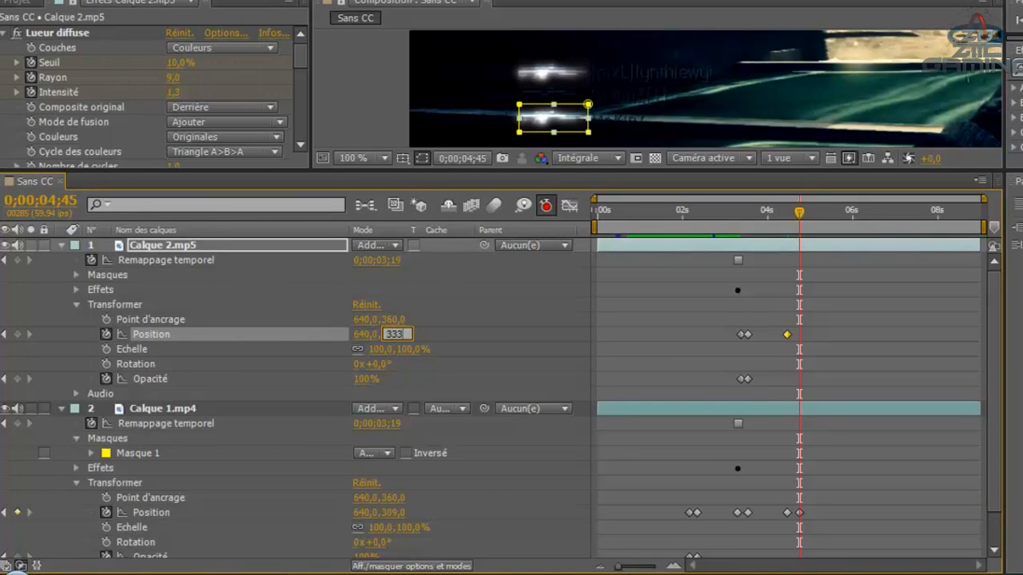
{"action": "type", "text": "333"}
{"action": "key", "text": "Return"}
Play back the composition from 0;00;01;21 to check both glowing icons against the kill feed.
{"action": "left_click_drag", "start_coordinate": [799, 214], "coordinate": [895, 216]}
{"action": "left_click_drag", "start_coordinate": [927, 170], "coordinate": [903, 197]}
{"action": "left_click", "coordinate": [655, 237]}
{"action": "key", "text": "space"}
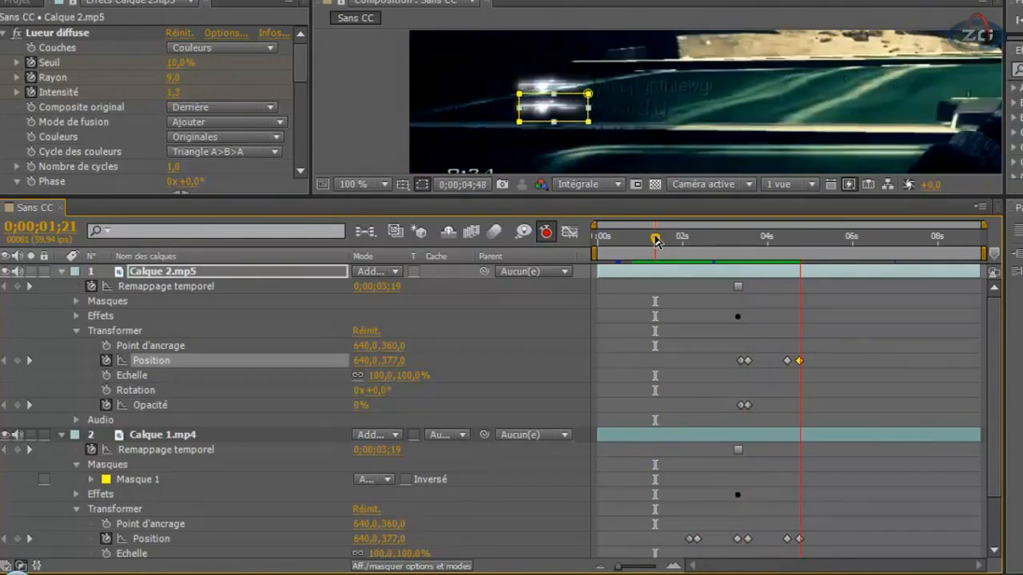
Add a Position keyframe to Calque 2.mp5 near 0;00;06;12 and set its vertical Position to 309 at 0;00;06;26.
{"action": "left_click_drag", "start_coordinate": [846, 197], "coordinate": [846, 276]}
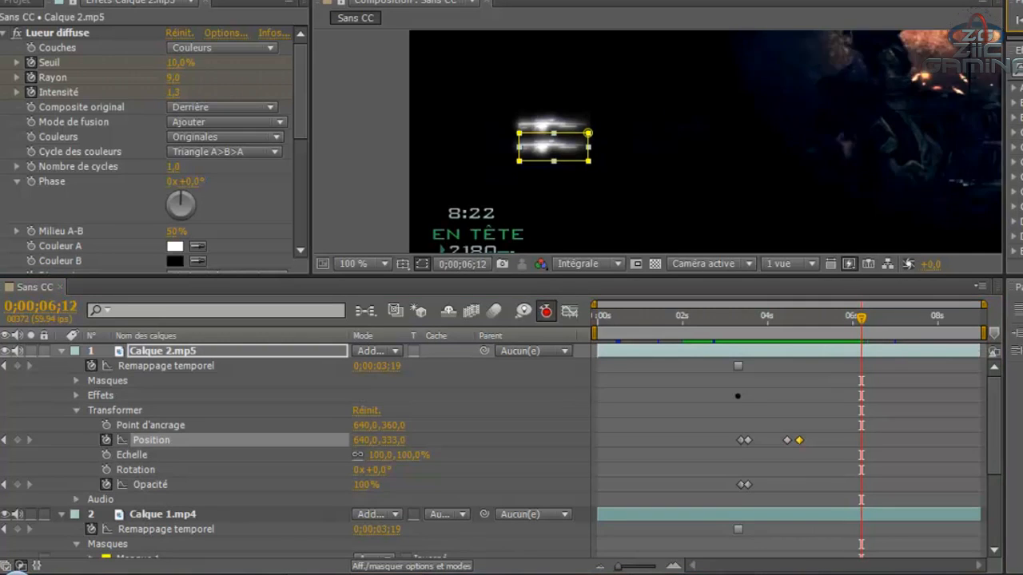
{"action": "key", "text": "alt+shift+p"}
{"action": "key", "text": "Page_Down"}
{"action": "key", "text": "Page_Down"}
{"action": "key", "text": "Page_Down"}
{"action": "key", "text": "Page_Down"}
{"action": "key", "text": "Page_Down"}
{"action": "key", "text": "Page_Down"}
{"action": "key", "text": "Page_Down"}
{"action": "key", "text": "Page_Down"}
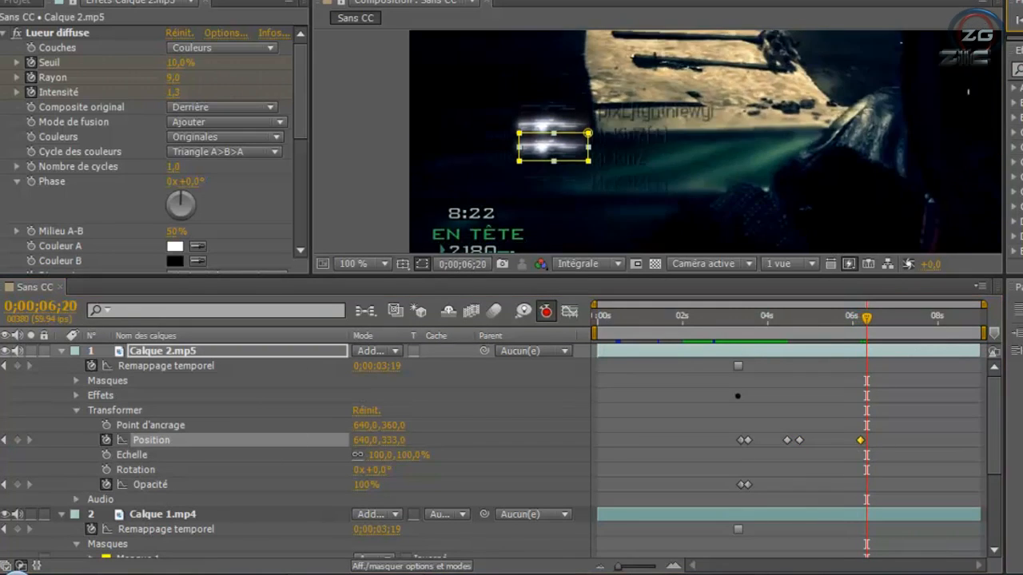
{"action": "key", "text": "Page_Down"}
{"action": "key", "text": "Page_Down"}
{"action": "key", "text": "Page_Down"}
{"action": "key", "text": "Page_Down"}
{"action": "key", "text": "Page_Down"}
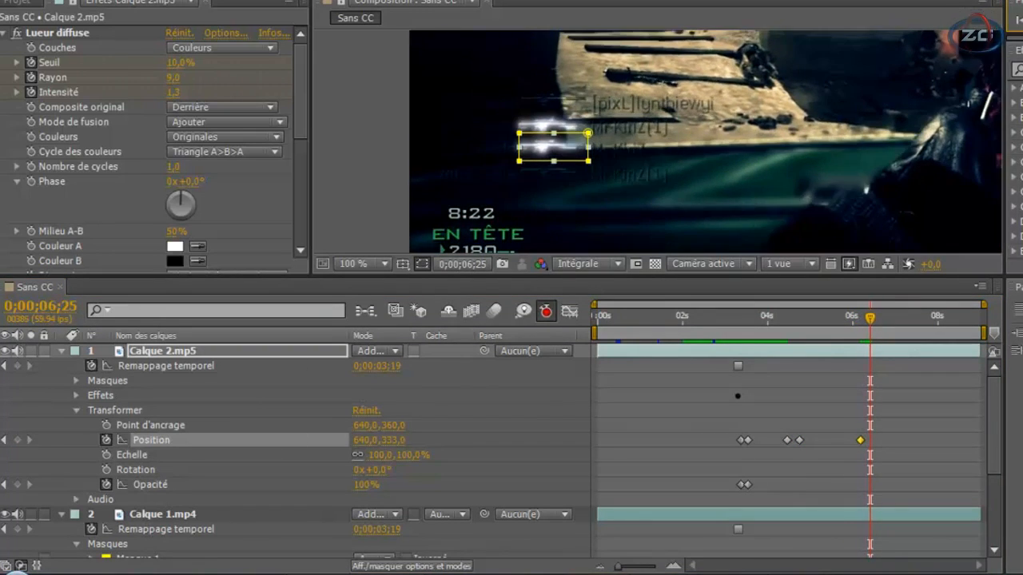
{"action": "left_click", "coordinate": [393, 440]}
{"action": "type", "text": "309"}
{"action": "key", "text": "Return"}
{"action": "scroll", "coordinate": [984, 414], "scroll_direction": "down", "scroll_amount": 2}
{"action": "key", "text": "Page_Down"}
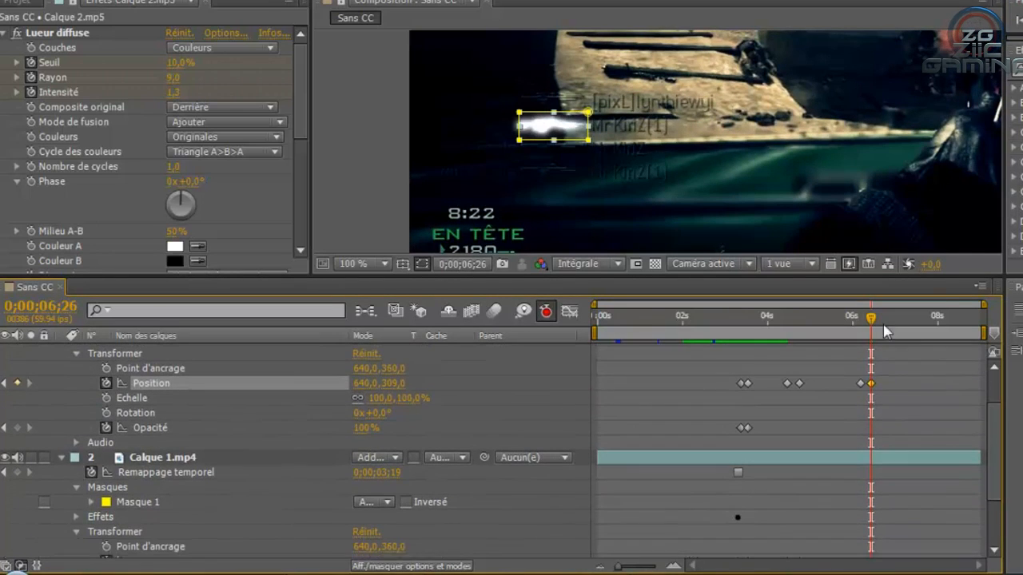
Add a Position keyframe to Calque 1.mp4 at 0;00;06;11 and set its vertical Position to 280 at 0;00;06;26.
{"action": "left_click", "coordinate": [860, 320]}
{"action": "key", "text": "Page_Down"}
{"action": "scroll", "coordinate": [981, 368], "scroll_direction": "down", "scroll_amount": 2}
{"action": "left_click", "coordinate": [16, 476]}
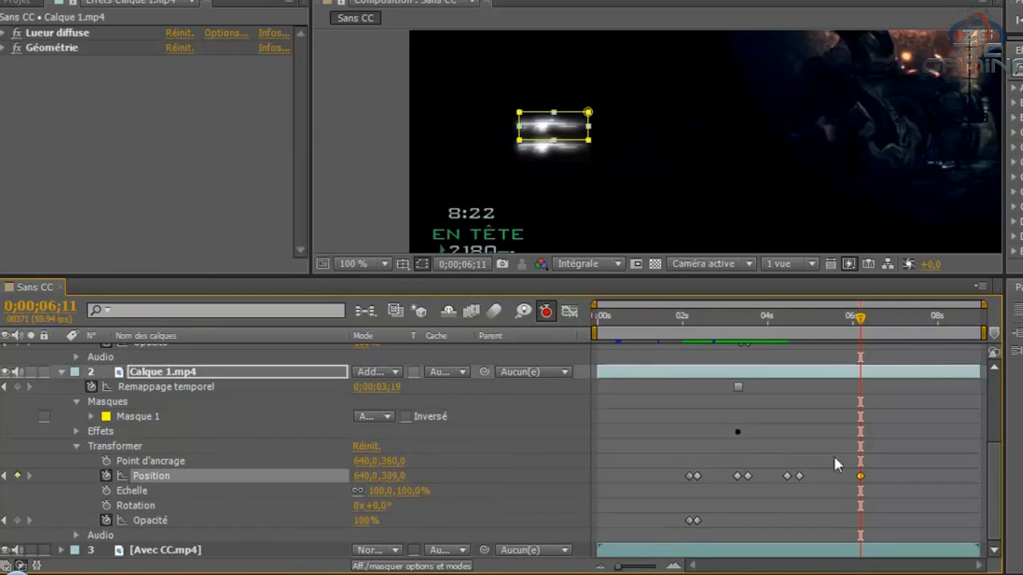
{"action": "mouse_move", "coordinate": [993, 463]}
{"action": "left_mouse_down"}
{"action": "mouse_move", "coordinate": [994, 429]}
{"action": "mouse_move", "coordinate": [995, 486]}
{"action": "mouse_move", "coordinate": [994, 439]}
{"action": "mouse_move", "coordinate": [993, 451]}
{"action": "left_mouse_up"}
{"action": "left_click", "coordinate": [870, 320]}
{"action": "left_click", "coordinate": [394, 476]}
{"action": "type", "text": "281"}
{"action": "key", "text": "Return"}
{"action": "left_click", "coordinate": [63, 393]}
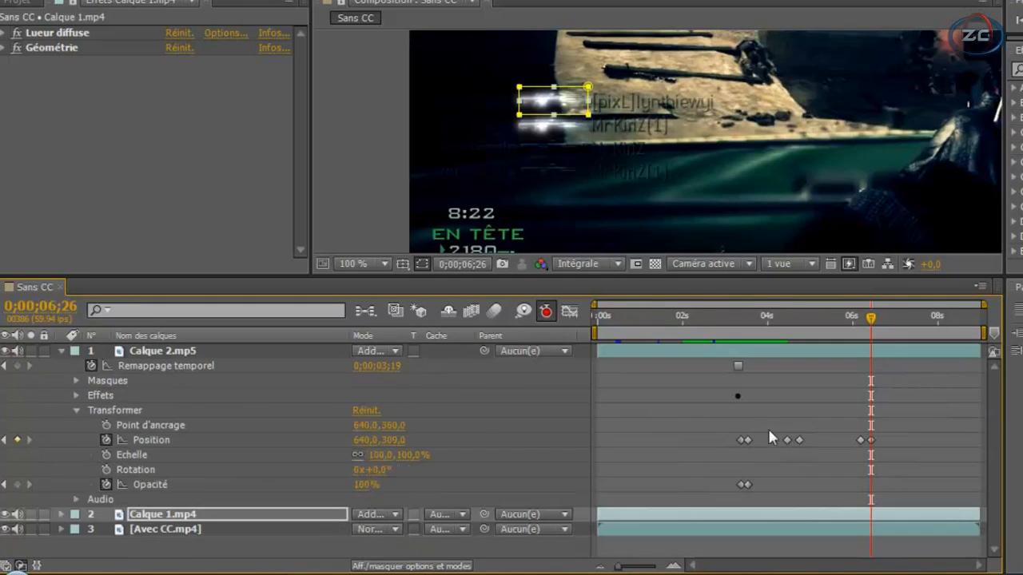
Duplicate Calque 2.mp5 and rename the copy Calque 3.mp6.
{"action": "left_click", "coordinate": [171, 351]}
{"action": "left_click", "coordinate": [61, 351]}
{"action": "left_click", "coordinate": [62, 351]}
{"action": "key", "text": "ctrl+d"}
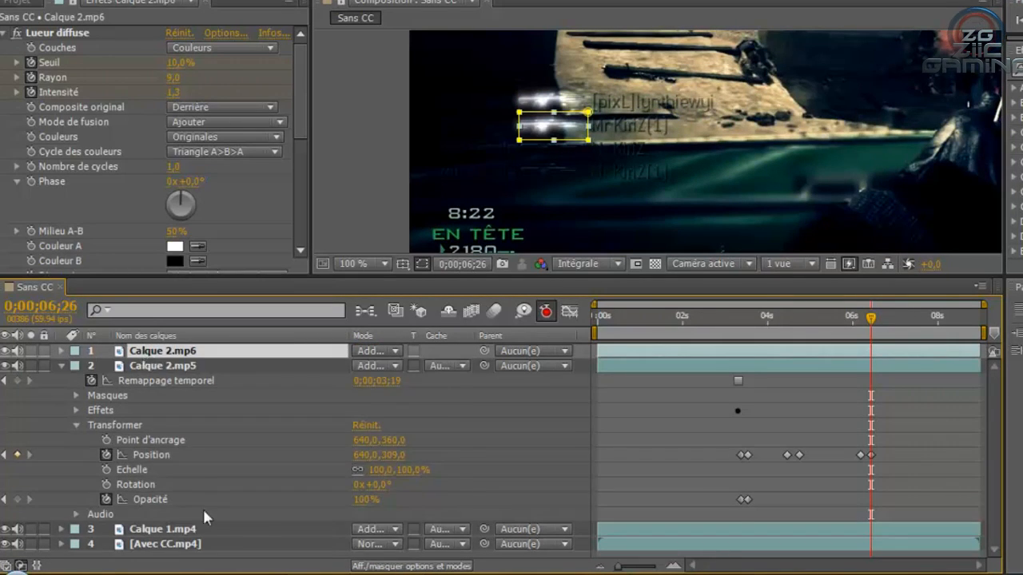
{"action": "key", "text": "Return"}
{"action": "type", "text": "3"}
{"action": "key", "text": "Return"}
Keep only Calque 3.mp6's first pairs of Position and Opacity keyframes and shift them to end at 0;00;04;45.
{"action": "left_click_drag", "start_coordinate": [312, 276], "coordinate": [311, 239]}
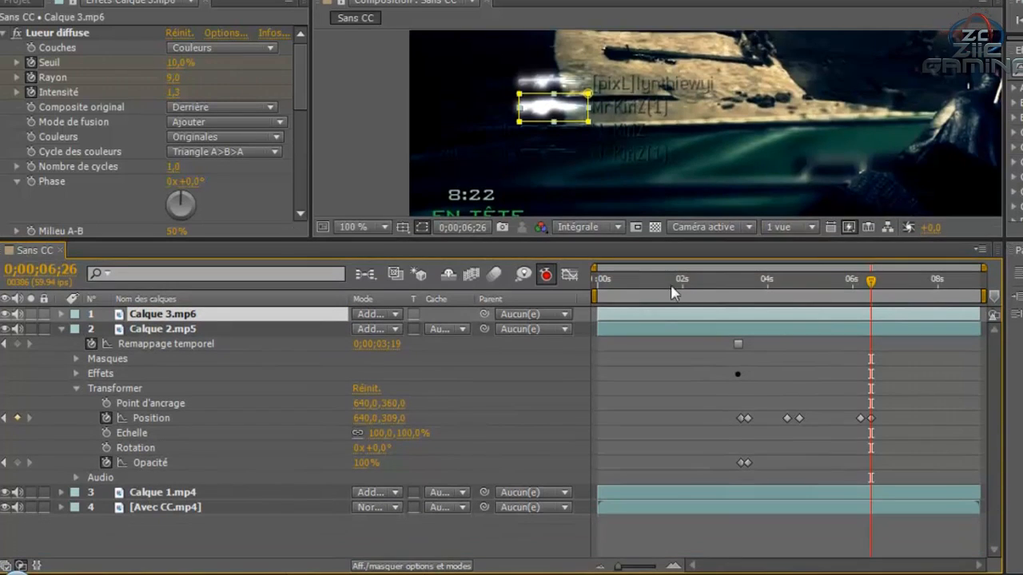
{"action": "left_click", "coordinate": [708, 280]}
{"action": "left_click", "coordinate": [56, 314]}
{"action": "left_click", "coordinate": [62, 314]}
{"action": "left_click_drag", "start_coordinate": [405, 239], "coordinate": [415, 190]}
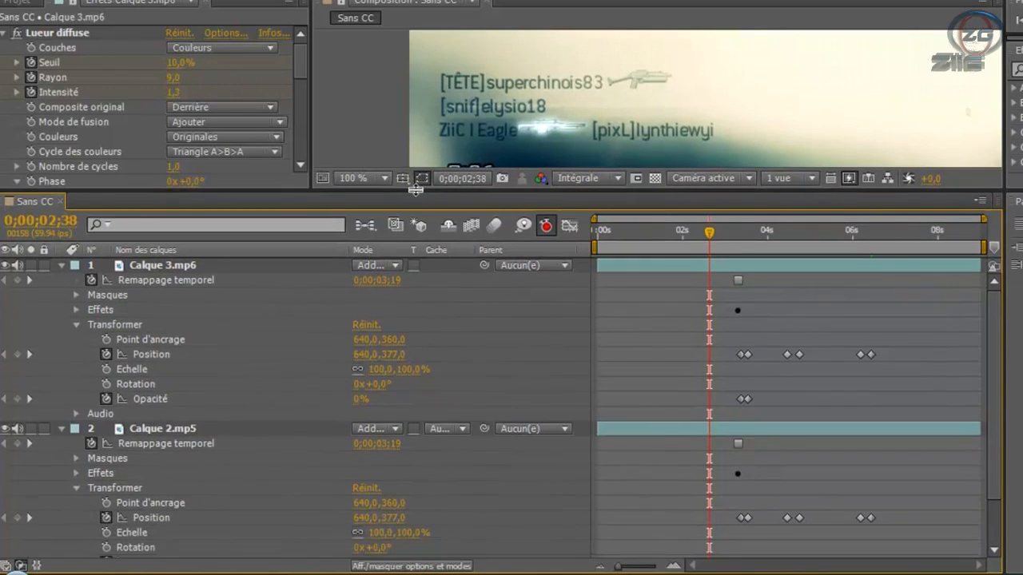
{"action": "left_click_drag", "start_coordinate": [995, 364], "coordinate": [996, 385]}
{"action": "left_click", "coordinate": [800, 233]}
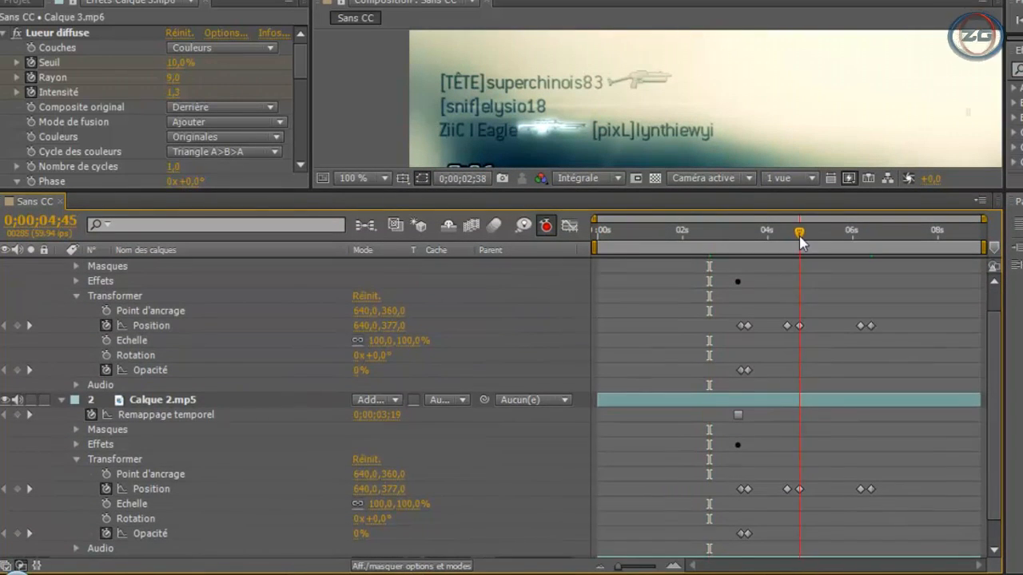
{"action": "left_click_drag", "start_coordinate": [886, 342], "coordinate": [783, 306]}
{"action": "key", "text": "ctrl+z"}
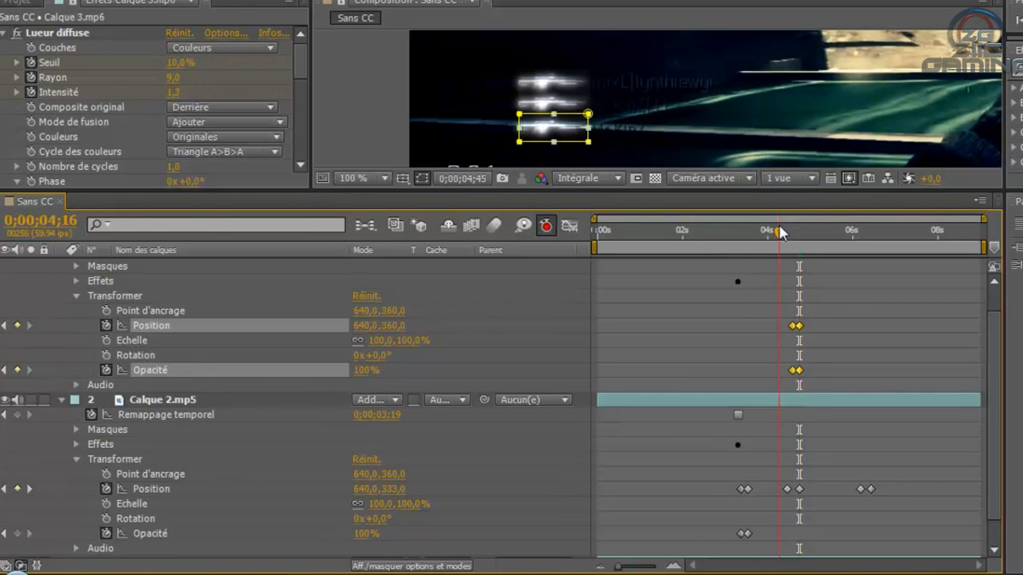
Add two Position keyframes to Calque 3.mp6 aligned with Calque 2.mp5's last pair, setting the final vertical Position to 333.
{"action": "mouse_move", "coordinate": [775, 231]}
{"action": "left_mouse_down"}
{"action": "mouse_move", "coordinate": [893, 232]}
{"action": "mouse_move", "coordinate": [770, 233]}
{"action": "left_mouse_up"}
{"action": "left_click", "coordinate": [860, 331]}
{"action": "left_click", "coordinate": [18, 326]}
{"action": "left_click", "coordinate": [393, 326]}
{"action": "type", "text": "333"}
{"action": "key", "text": "Return"}
{"action": "scroll", "coordinate": [92, 308], "scroll_direction": "up", "scroll_amount": 1}
{"action": "left_click", "coordinate": [62, 265]}
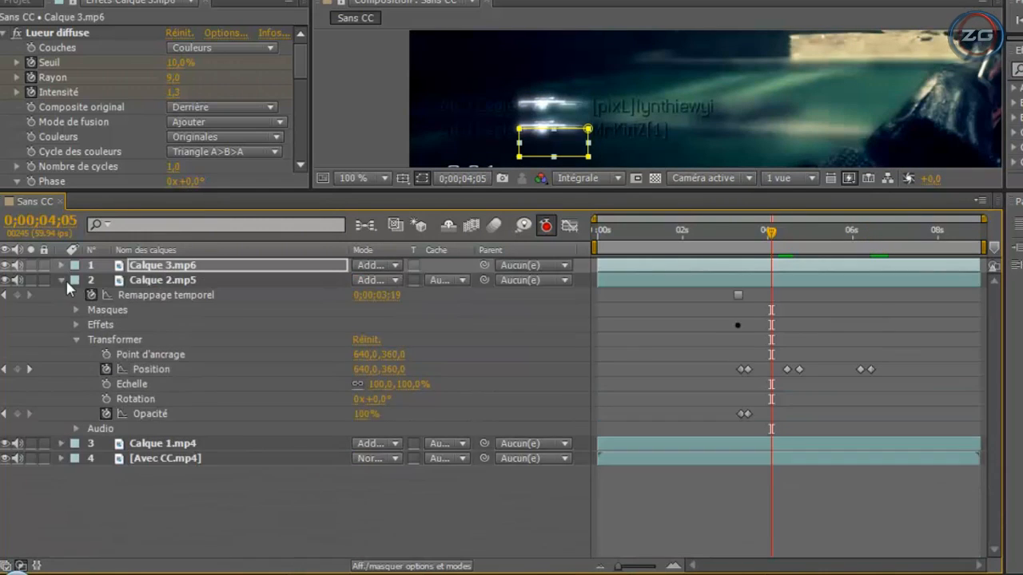
Duplicate Calque 3.mp6 and rename the copy Calque 4.mp7.
{"action": "left_click", "coordinate": [62, 280]}
{"action": "left_click", "coordinate": [173, 266]}
{"action": "key", "text": "ctrl+d"}
{"action": "right_click", "coordinate": [173, 266]}
{"action": "left_click", "coordinate": [228, 560]}
{"action": "key", "text": "End"}
{"action": "key", "text": "Left"}
{"action": "key", "text": "Left"}
{"action": "key", "text": "Left"}
{"action": "key", "text": "Left"}
{"action": "key", "text": "BackSpace"}
{"action": "type", "text": "4"}
{"action": "key", "text": "Return"}
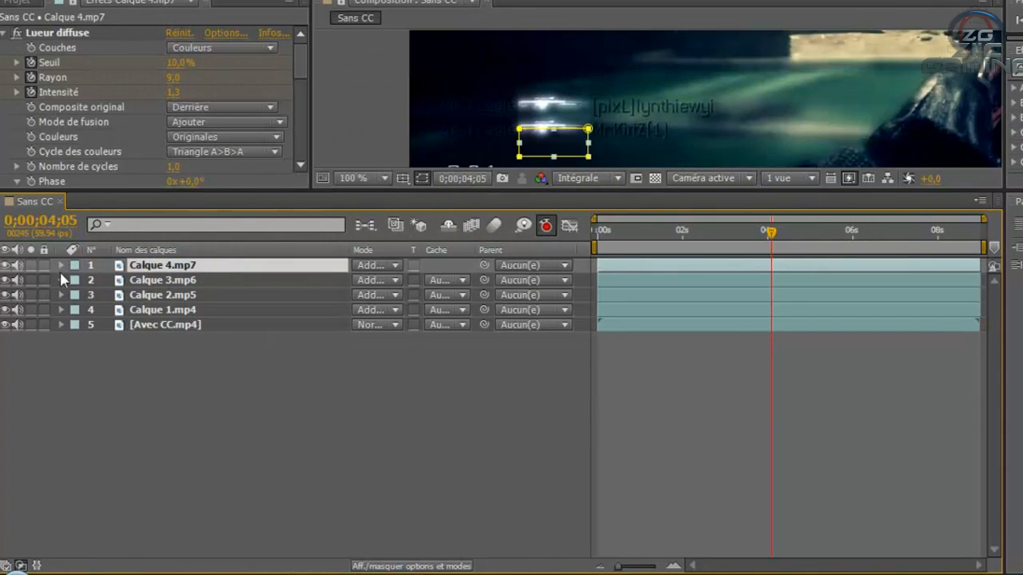
Keep only Calque 4.mp7's first Position and Opacity keyframe pairs and shift them to end with Calque 3.mp6's last Position keyframe.
{"action": "left_click", "coordinate": [61, 280]}
{"action": "left_click", "coordinate": [61, 265]}
{"action": "left_click", "coordinate": [76, 324]}
{"action": "scroll", "coordinate": [841, 299], "scroll_direction": "down", "scroll_amount": 2}
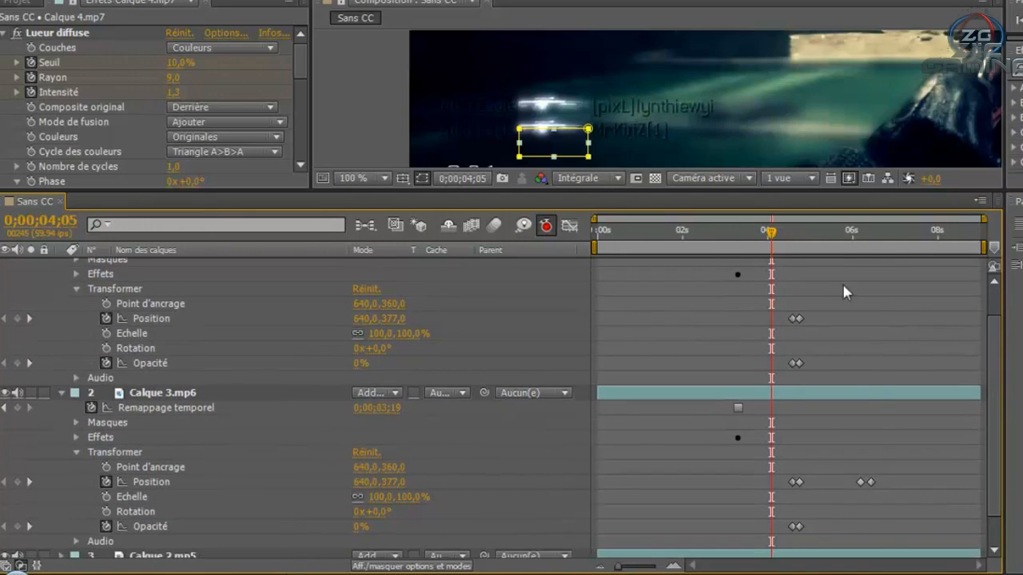
{"action": "left_click", "coordinate": [871, 236]}
{"action": "left_click_drag", "start_coordinate": [780, 298], "coordinate": [810, 374]}
{"action": "left_click_drag", "start_coordinate": [799, 364], "coordinate": [870, 369]}
Play back the composition from 0;00;05;40 to check when the fourth glowing icon appears.
{"action": "left_click", "coordinate": [839, 229]}
{"action": "key", "text": "space"}
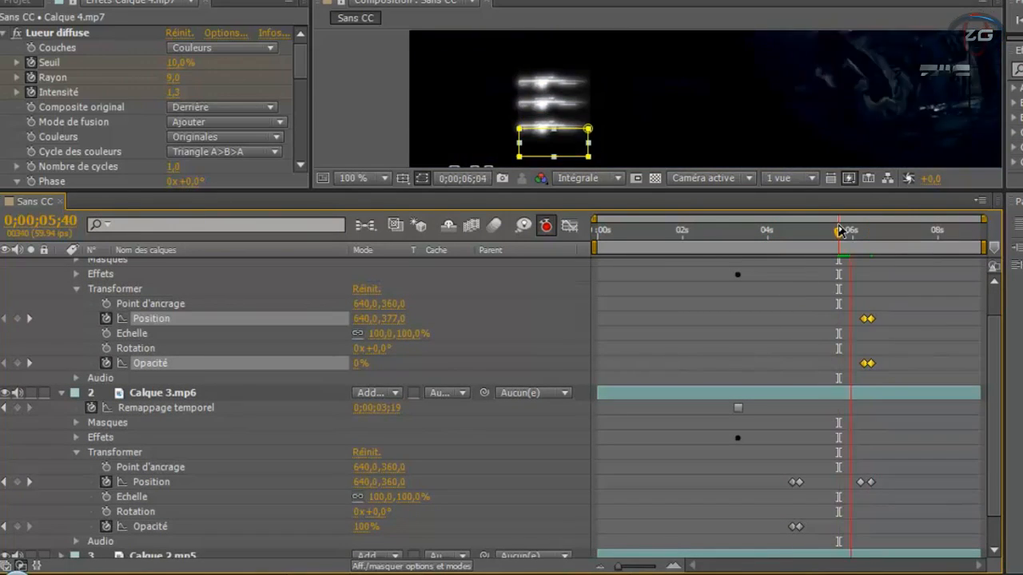
{"action": "key", "text": "space"}
Enlarge the composition preview and collapse the properties of Calque 4.mp7, Calque 3.mp6 and the Lueur diffuse and Géométrie effects.
{"action": "left_click_drag", "start_coordinate": [855, 192], "coordinate": [858, 333]}
{"action": "scroll", "coordinate": [72, 447], "scroll_direction": "up", "scroll_amount": 2}
{"action": "left_click", "coordinate": [62, 409]}
{"action": "left_click", "coordinate": [62, 424]}
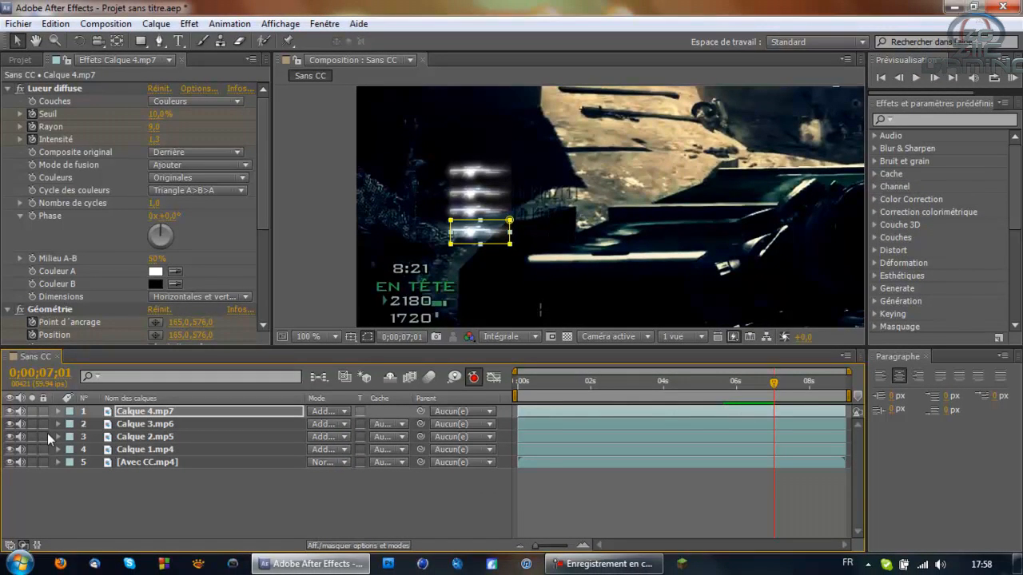
{"action": "left_click", "coordinate": [10, 308]}
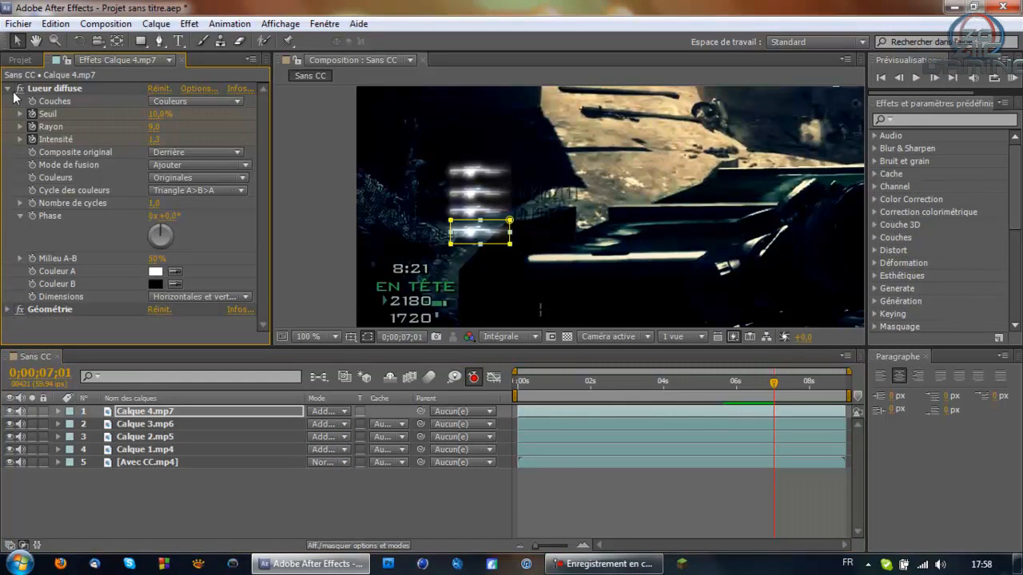
{"action": "left_click", "coordinate": [9, 88]}
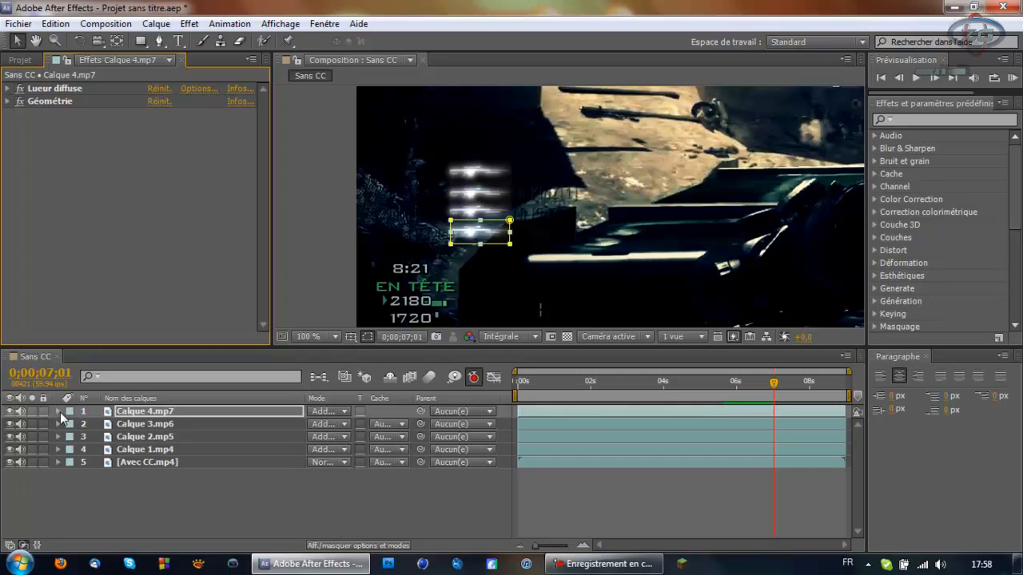
Review the Position and Opacity keyframes of all four Calque layers one after another, and collapse the layers again.
{"action": "left_click", "coordinate": [58, 412]}
{"action": "left_click_drag", "start_coordinate": [213, 345], "coordinate": [213, 267]}
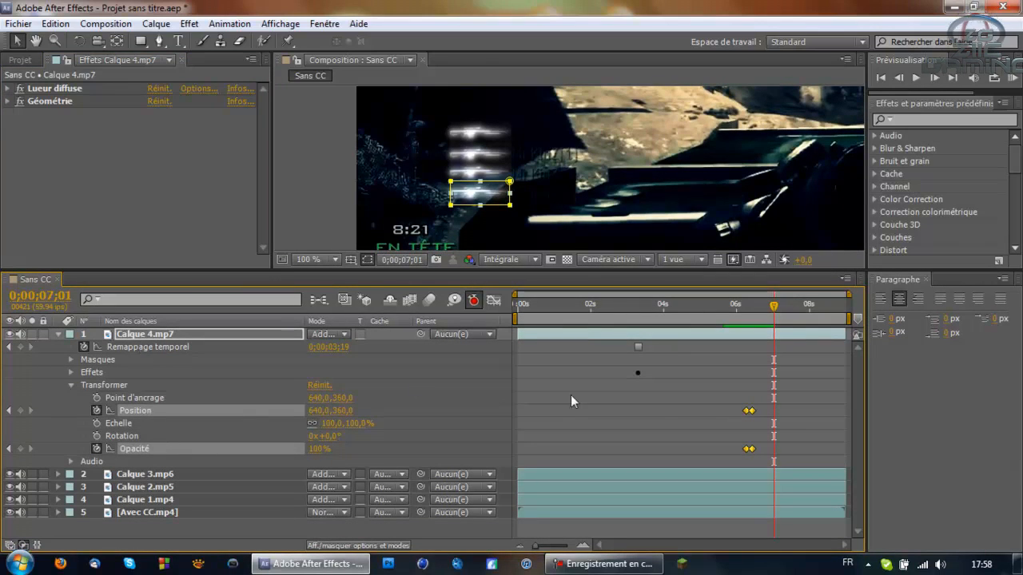
{"action": "left_click", "coordinate": [58, 474]}
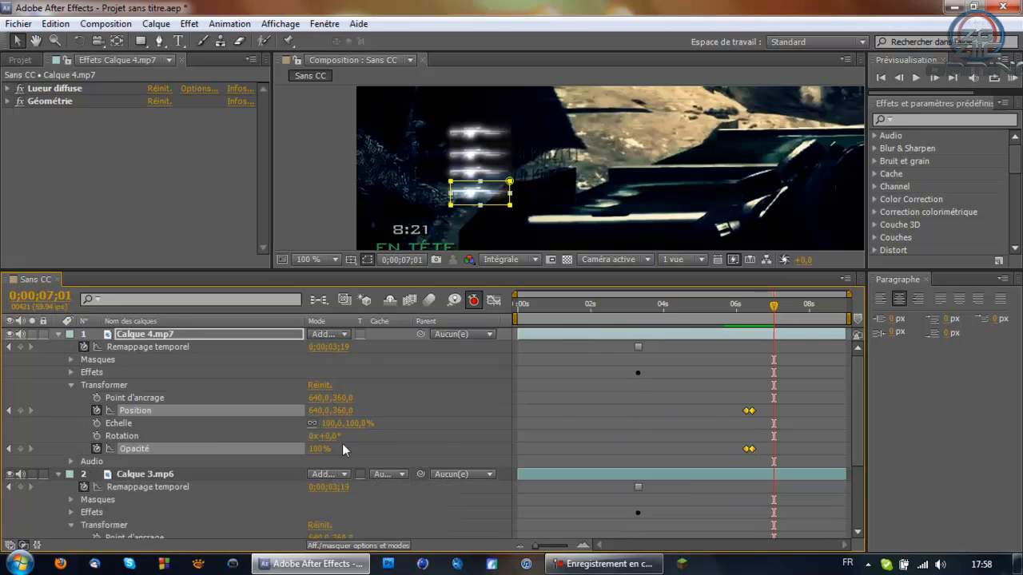
{"action": "scroll", "coordinate": [719, 338], "scroll_direction": "down", "scroll_amount": 2}
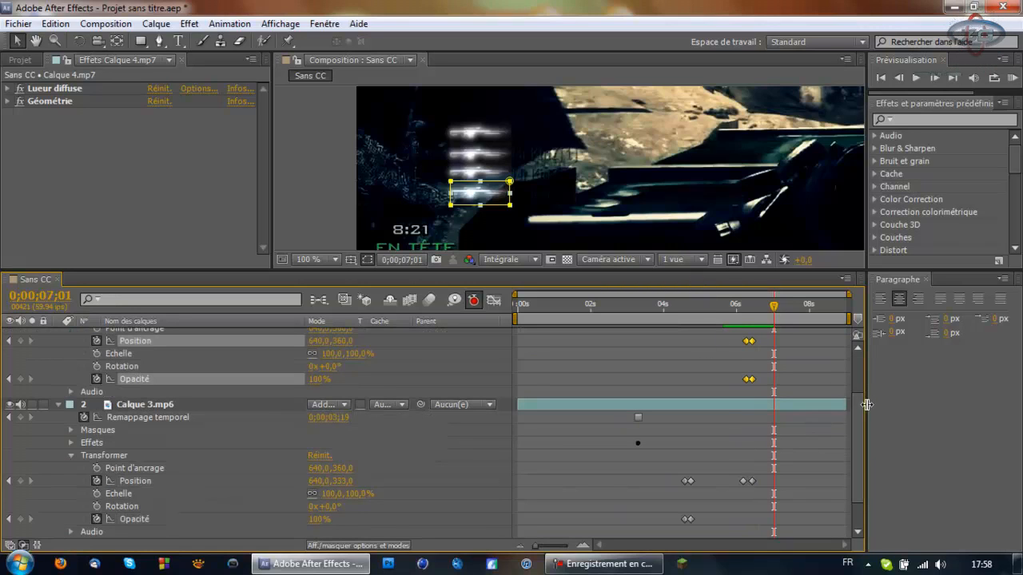
{"action": "scroll", "coordinate": [857, 430], "scroll_direction": "down", "scroll_amount": 1}
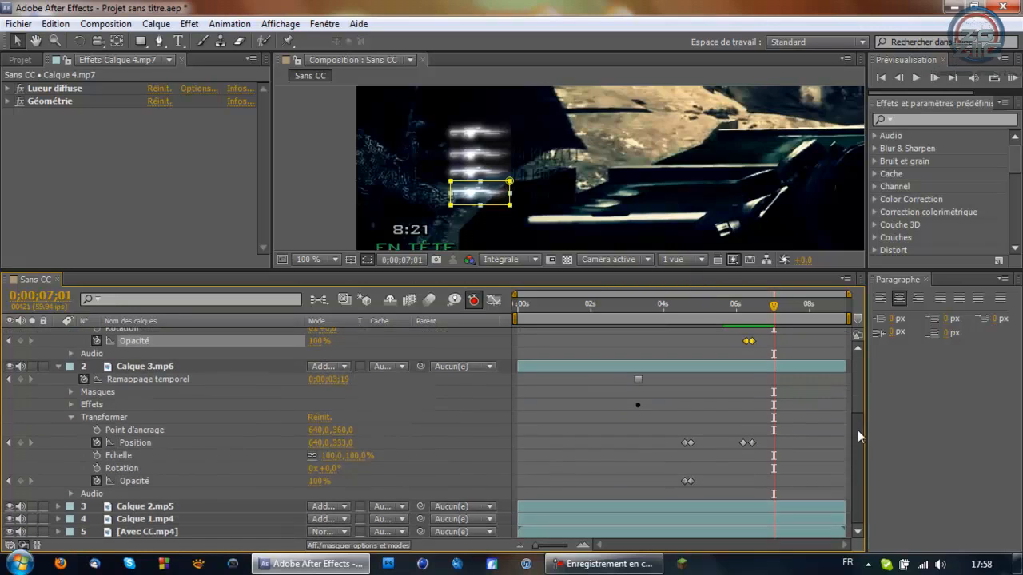
{"action": "left_click", "coordinate": [57, 507]}
{"action": "scroll", "coordinate": [358, 446], "scroll_direction": "down", "scroll_amount": 3}
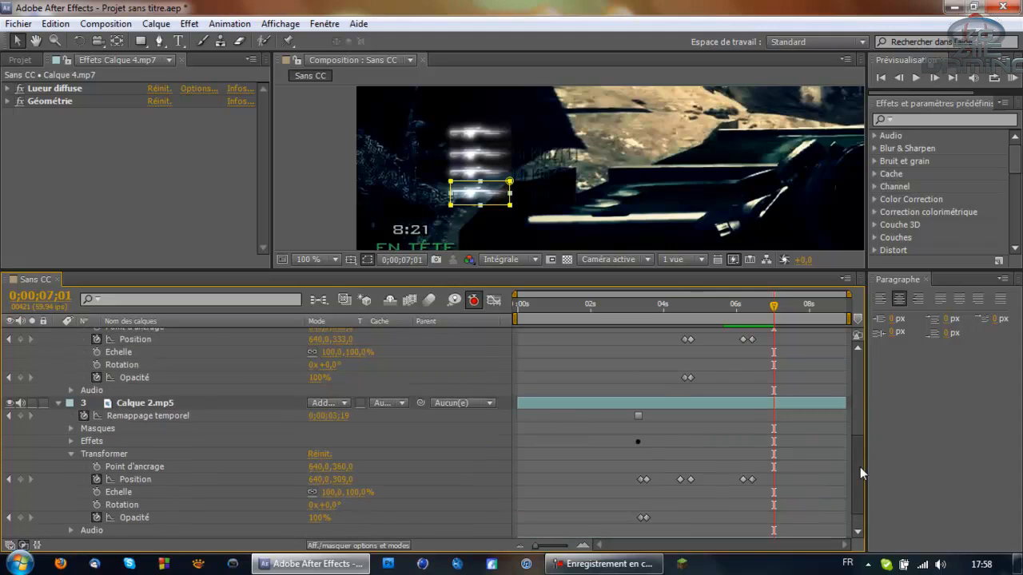
{"action": "scroll", "coordinate": [859, 471], "scroll_direction": "down", "scroll_amount": 1}
{"action": "left_click", "coordinate": [57, 520]}
{"action": "scroll", "coordinate": [558, 419], "scroll_direction": "down", "scroll_amount": 4}
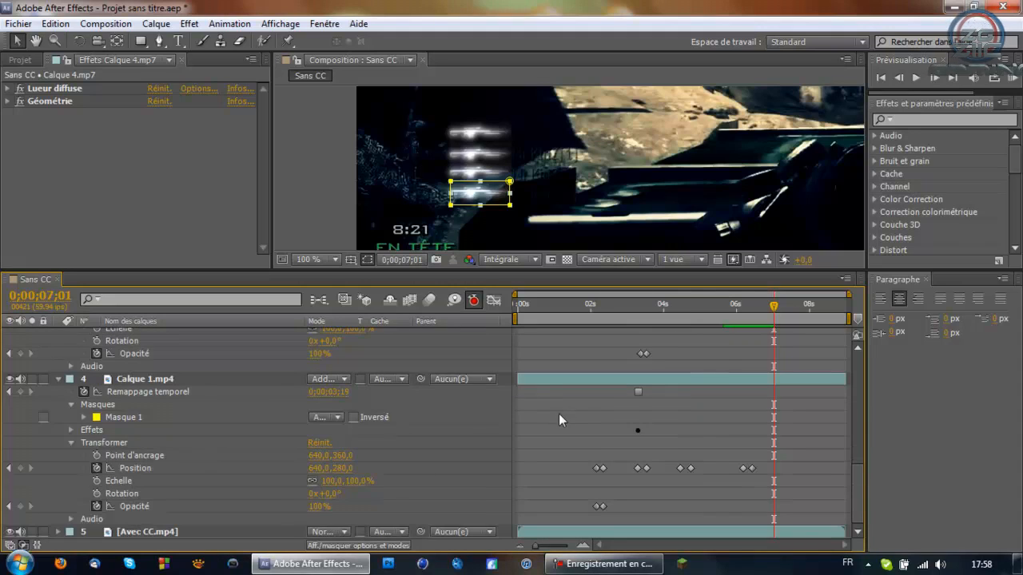
{"action": "left_click", "coordinate": [57, 379]}
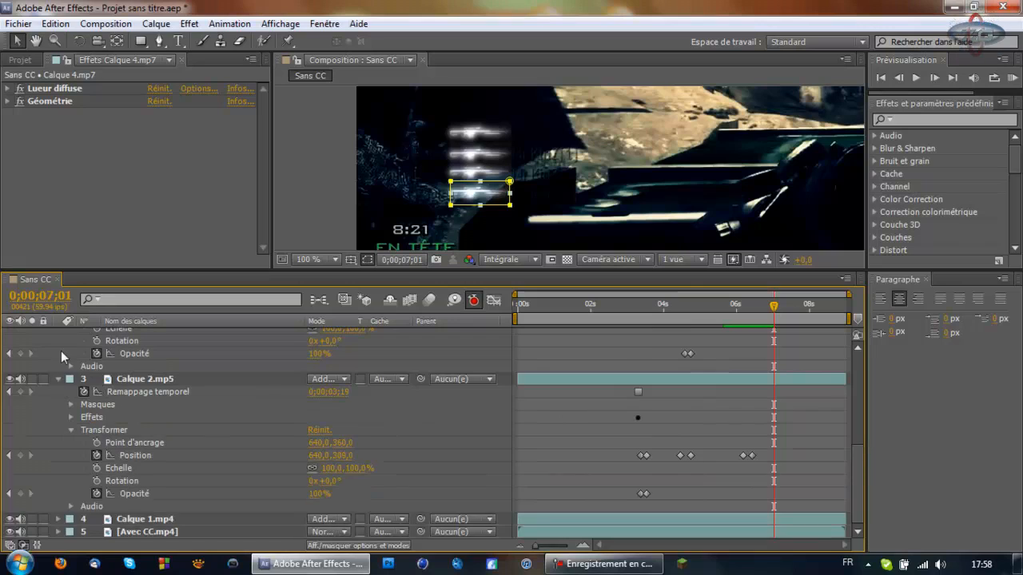
{"action": "scroll", "coordinate": [61, 389], "scroll_direction": "up", "scroll_amount": 1}
{"action": "left_click", "coordinate": [58, 416]}
{"action": "scroll", "coordinate": [56, 387], "scroll_direction": "up", "scroll_amount": 1}
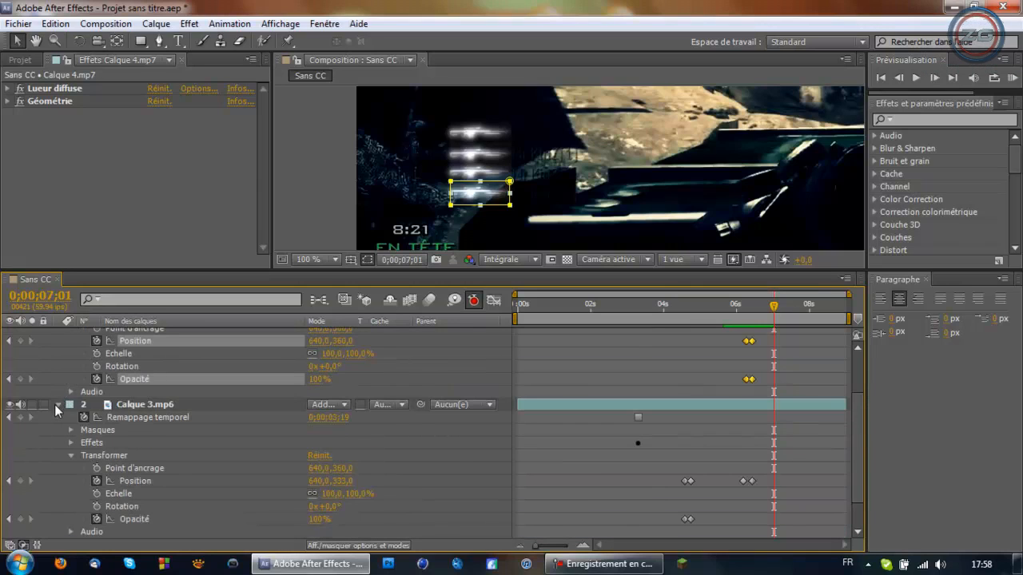
{"action": "left_click", "coordinate": [56, 404]}
{"action": "left_click", "coordinate": [57, 334]}
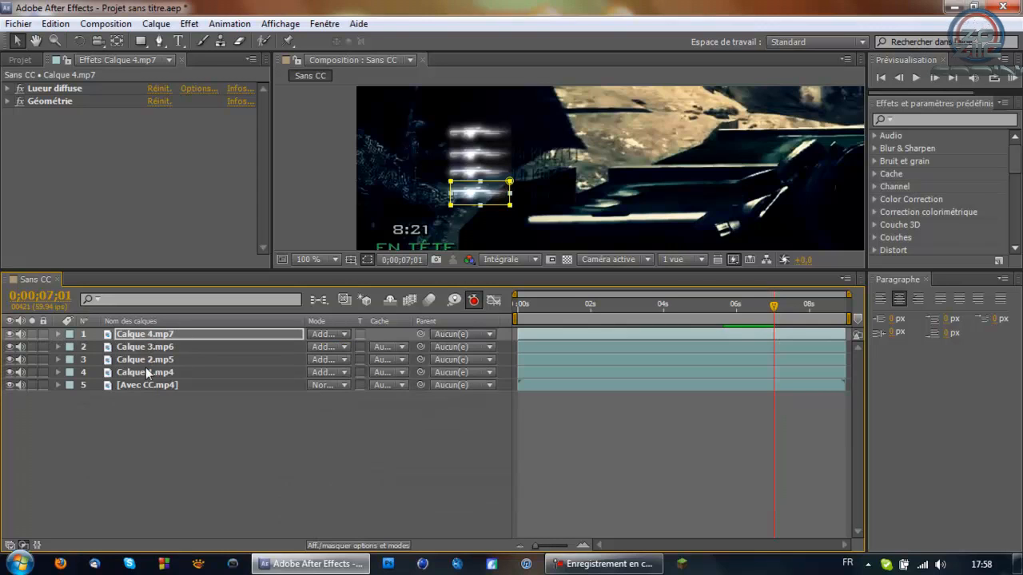
Play back the composition from 0;00;00;22 in an enlarged preview.
{"action": "left_click", "coordinate": [531, 304]}
{"action": "key", "text": "space"}
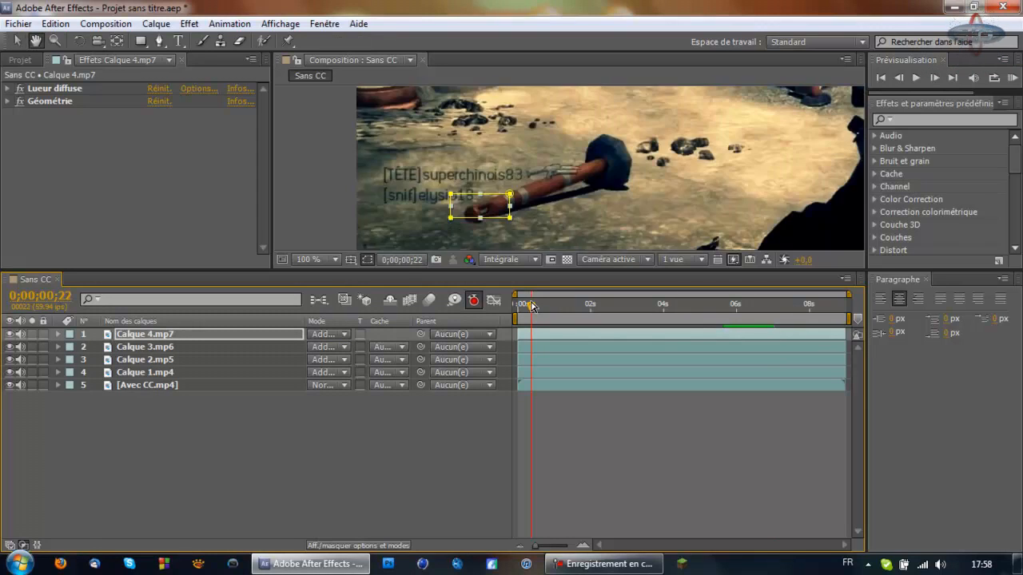
{"action": "key", "text": "space"}
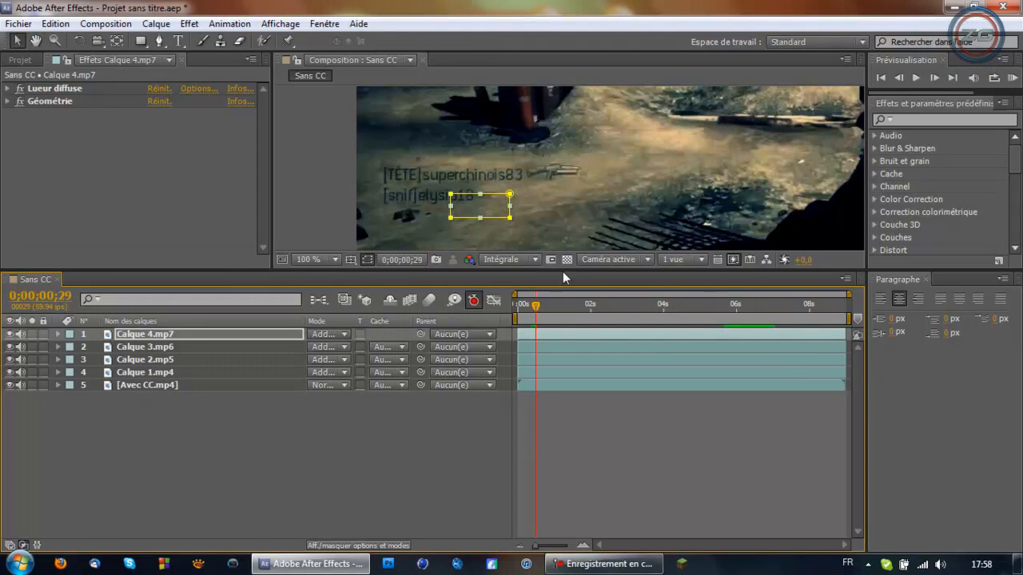
{"action": "left_click_drag", "start_coordinate": [563, 272], "coordinate": [551, 397]}
{"action": "key", "text": "space"}
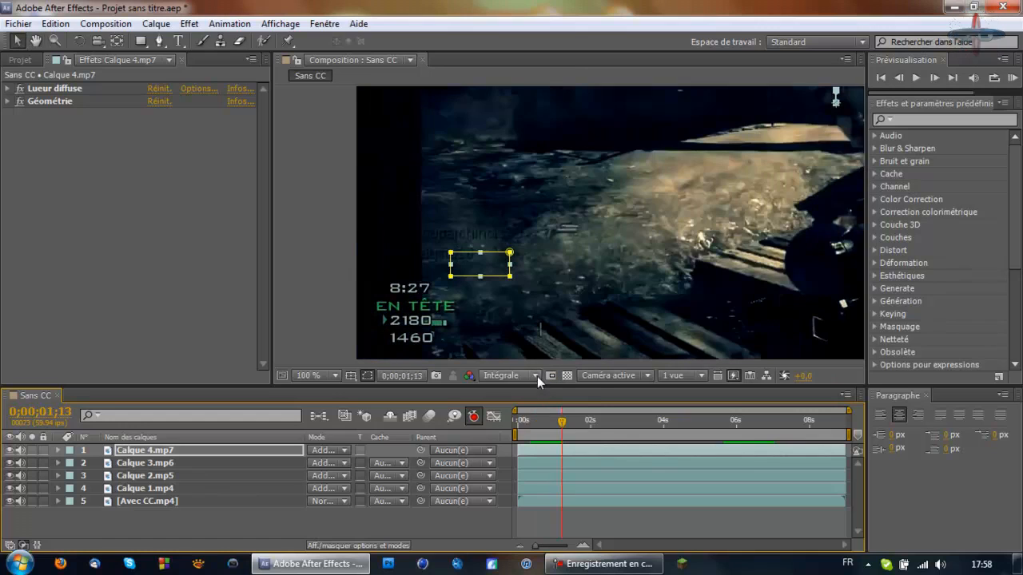
Set the preview resolution to Un tiers and play back from 0;00;01;13 to check the four glowing icons.
{"action": "left_click", "coordinate": [534, 376]}
{"action": "left_click", "coordinate": [529, 448]}
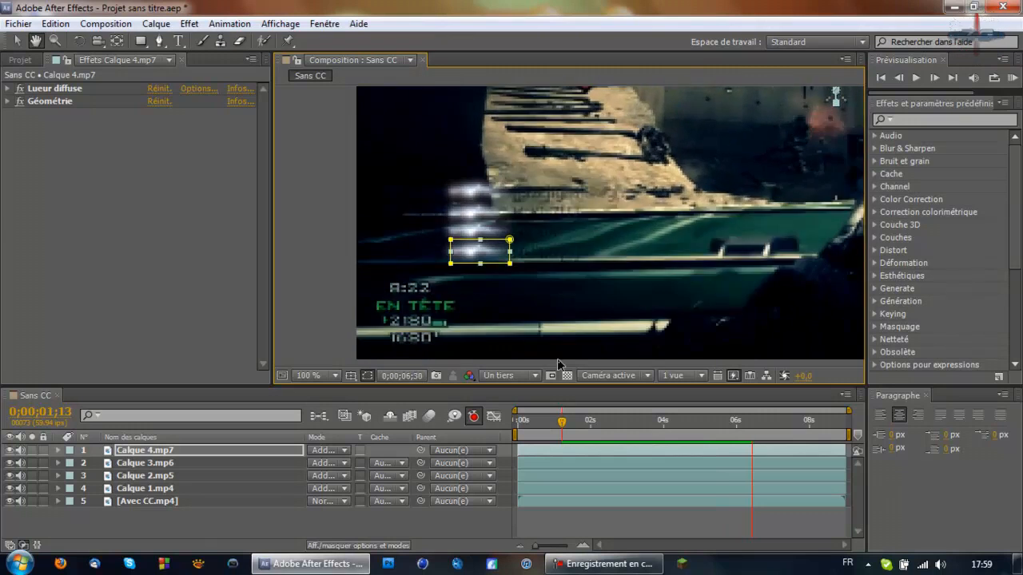
{"action": "left_click", "coordinate": [735, 421]}
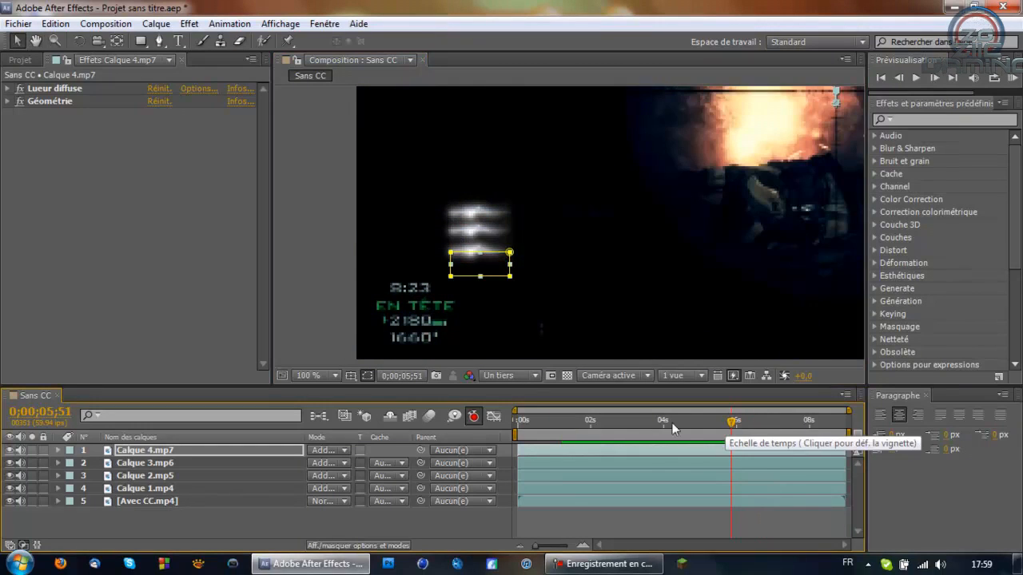
{"action": "left_click", "coordinate": [567, 423]}
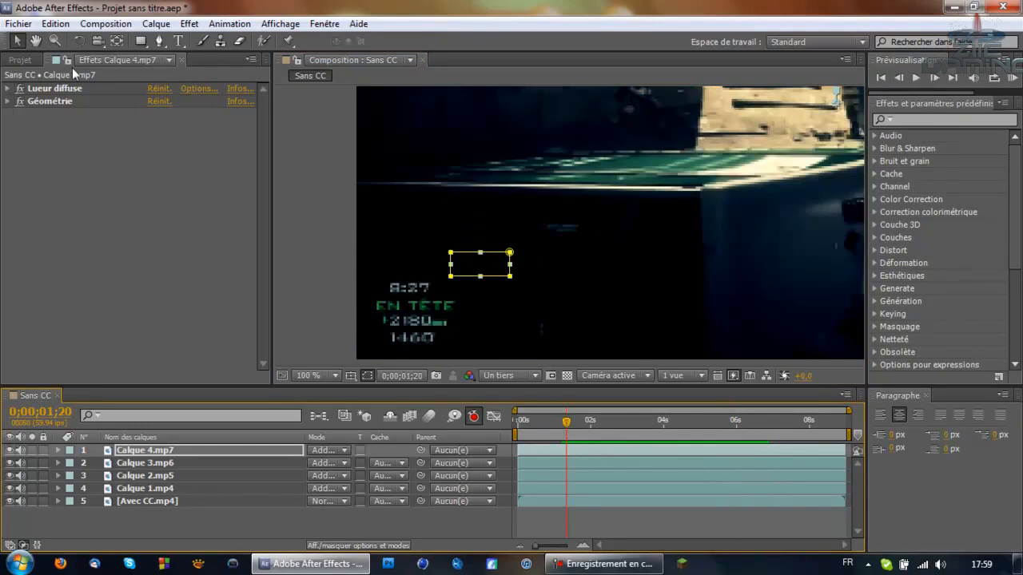
Add the Sans CC composition to the render queue.
{"action": "left_click", "coordinate": [105, 23]}
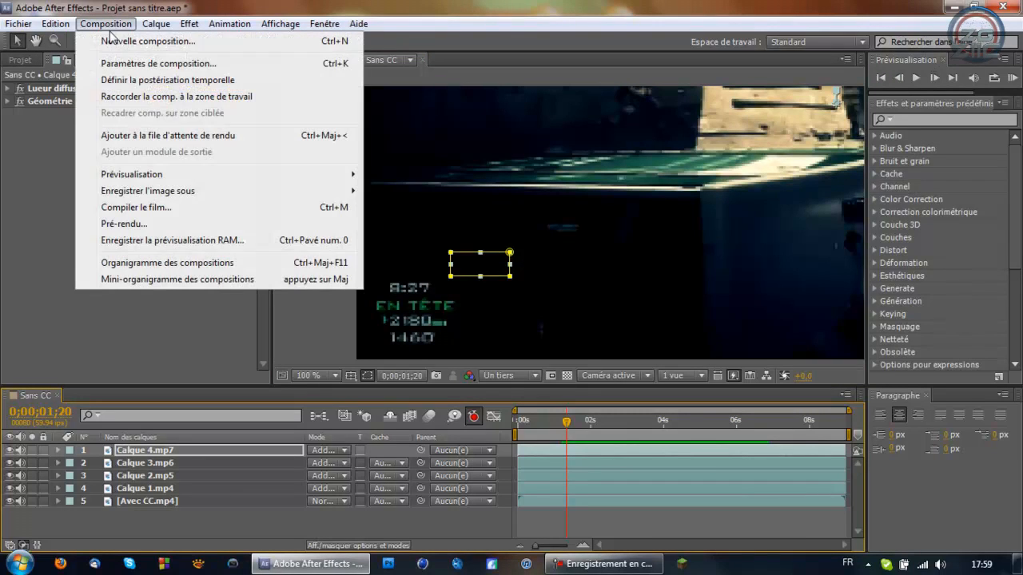
{"action": "left_click", "coordinate": [179, 135]}
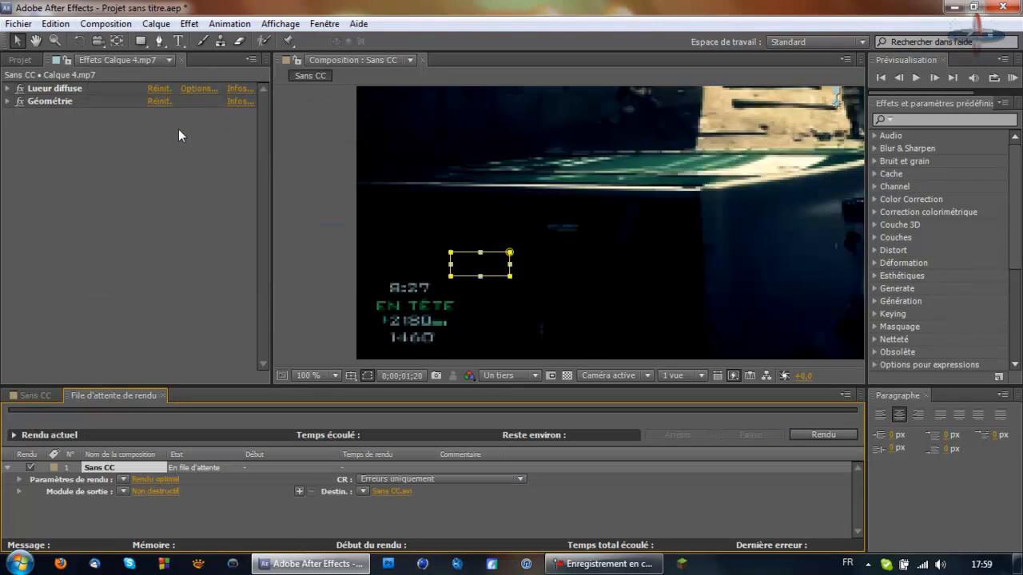
Accept the render settings of the Sans CC composition with Optimale quality and Intégrale resolution.
{"action": "left_click", "coordinate": [144, 478]}
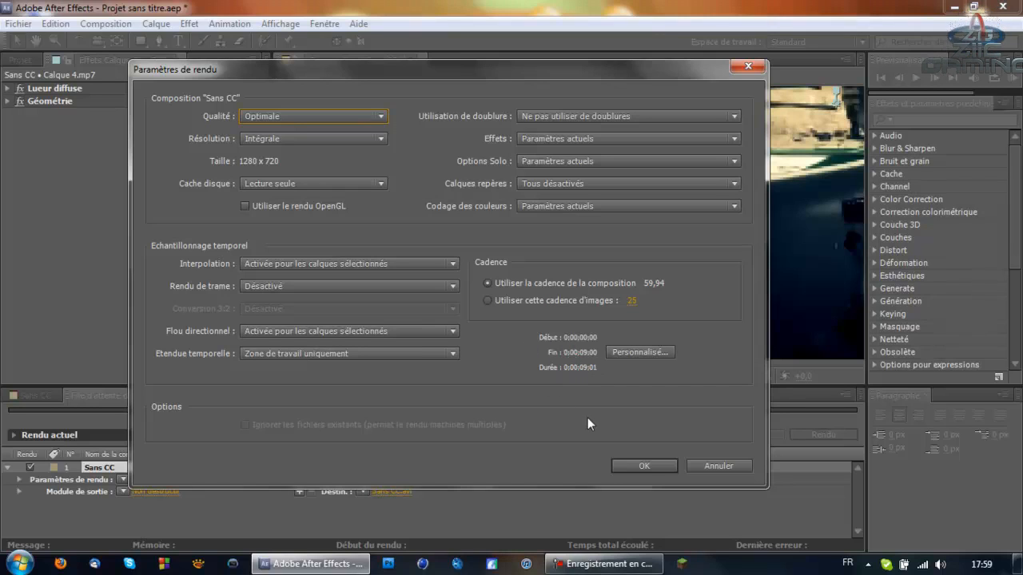
{"action": "left_click", "coordinate": [657, 463]}
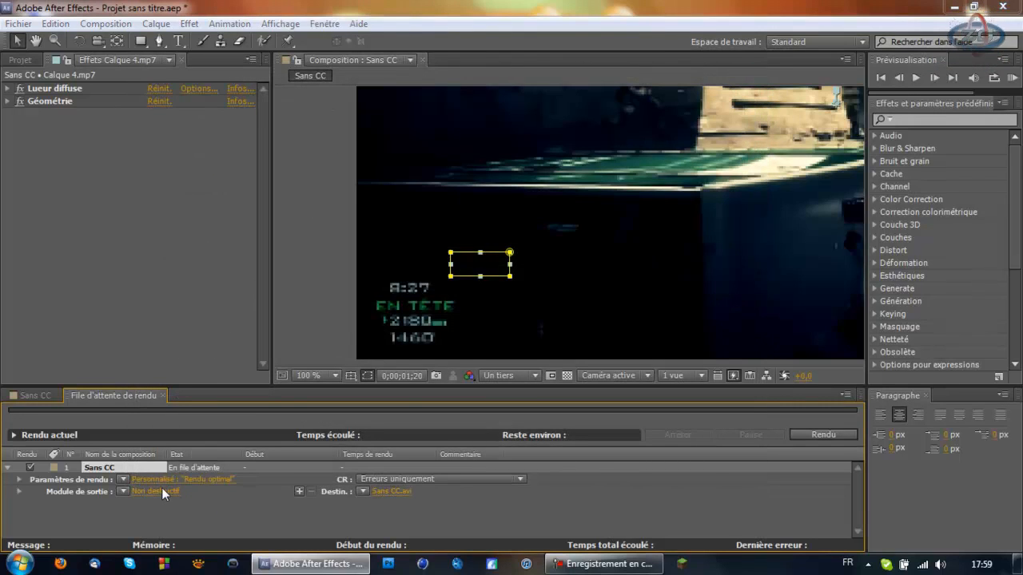
Set the output module to QuickTime with audio output enabled, and start rendering the queue.
{"action": "left_click", "coordinate": [163, 492]}
{"action": "left_click", "coordinate": [477, 86]}
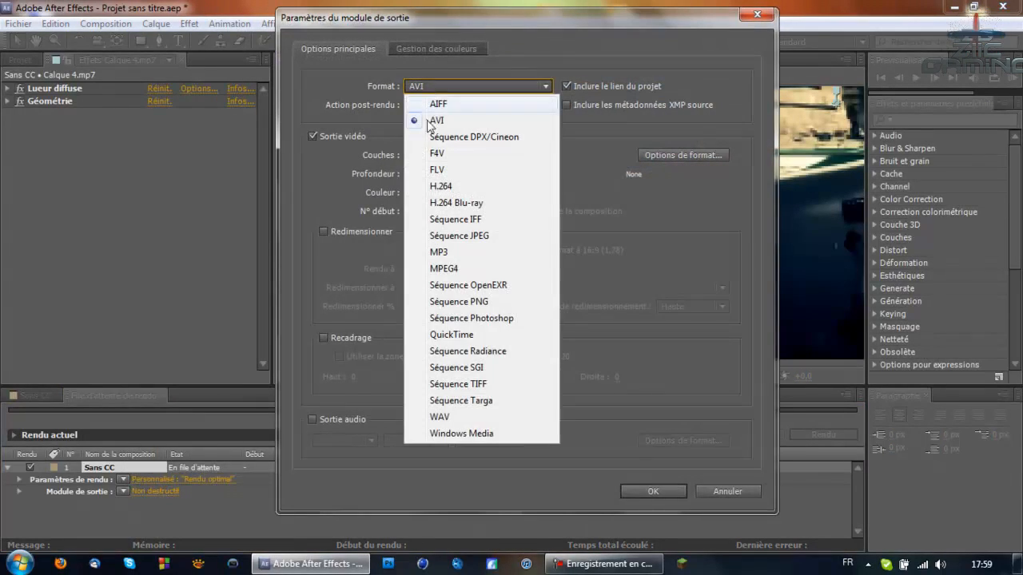
{"action": "left_click", "coordinate": [447, 334]}
{"action": "left_click", "coordinate": [348, 419]}
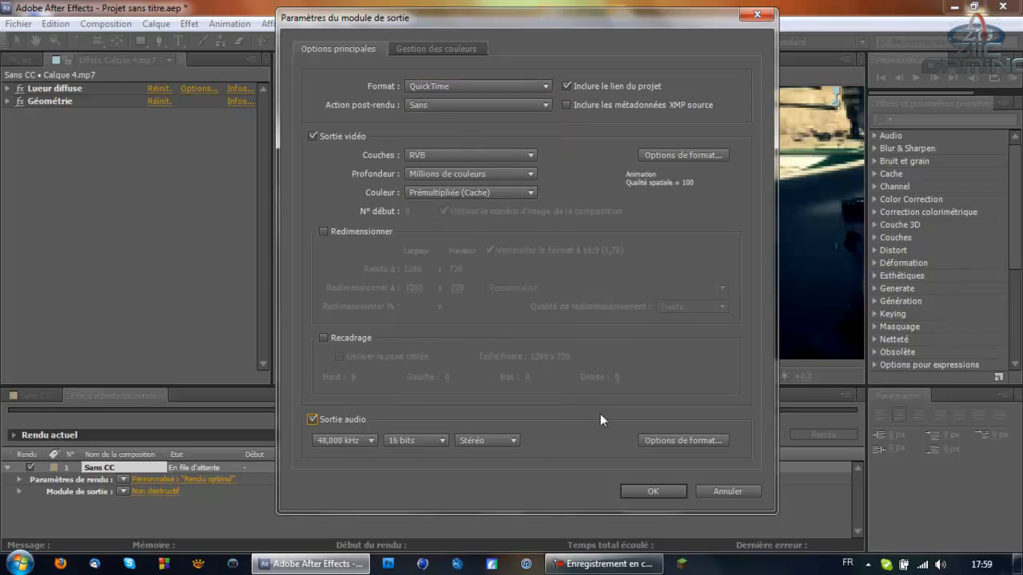
{"action": "left_click", "coordinate": [652, 491]}
{"action": "left_click", "coordinate": [823, 434]}
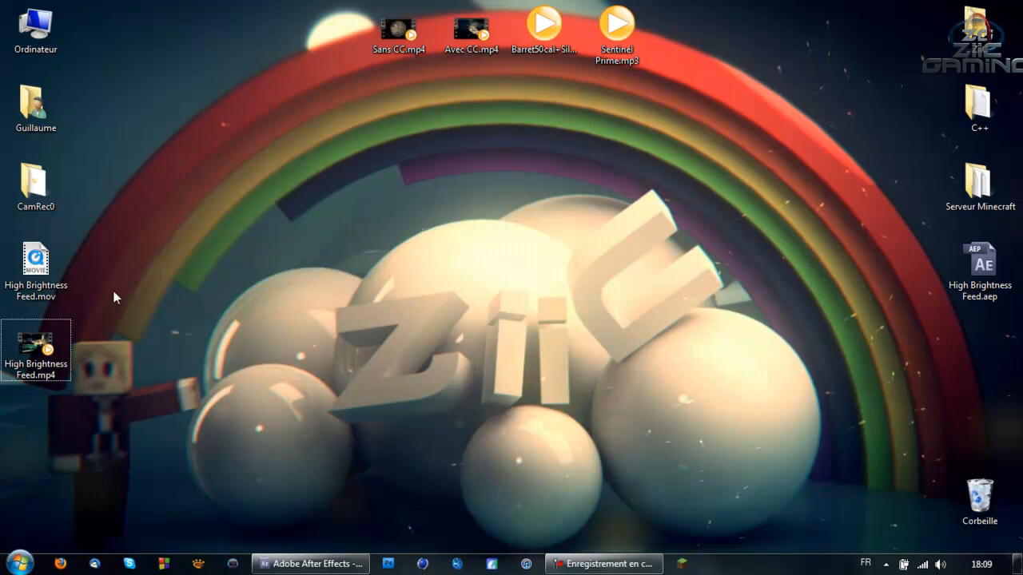
Switch to the empty After Effects project and un-maximize its window so the desktop files remain reachable.
{"action": "mouse_move", "coordinate": [52, 272]}
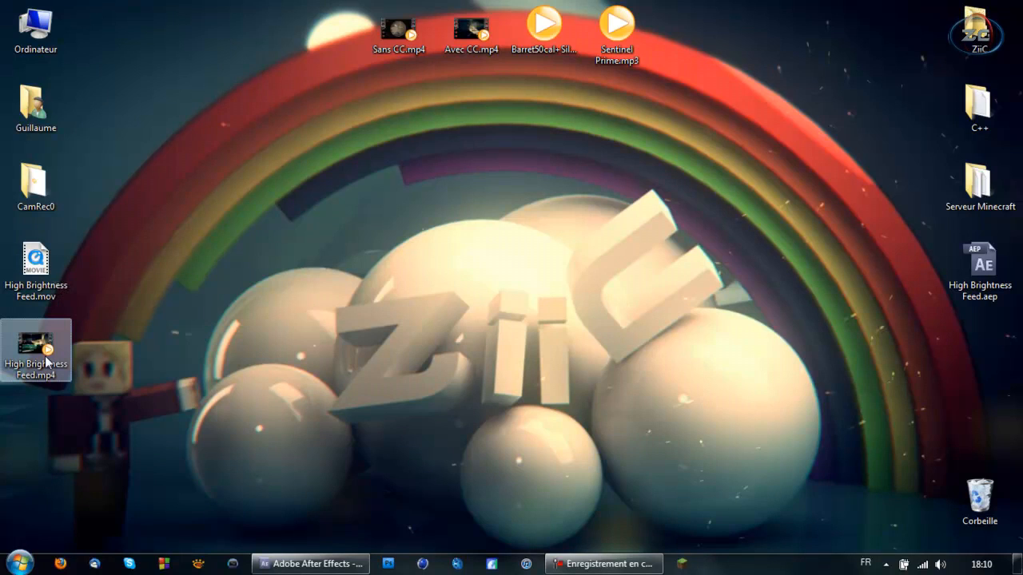
{"action": "left_click", "coordinate": [308, 564]}
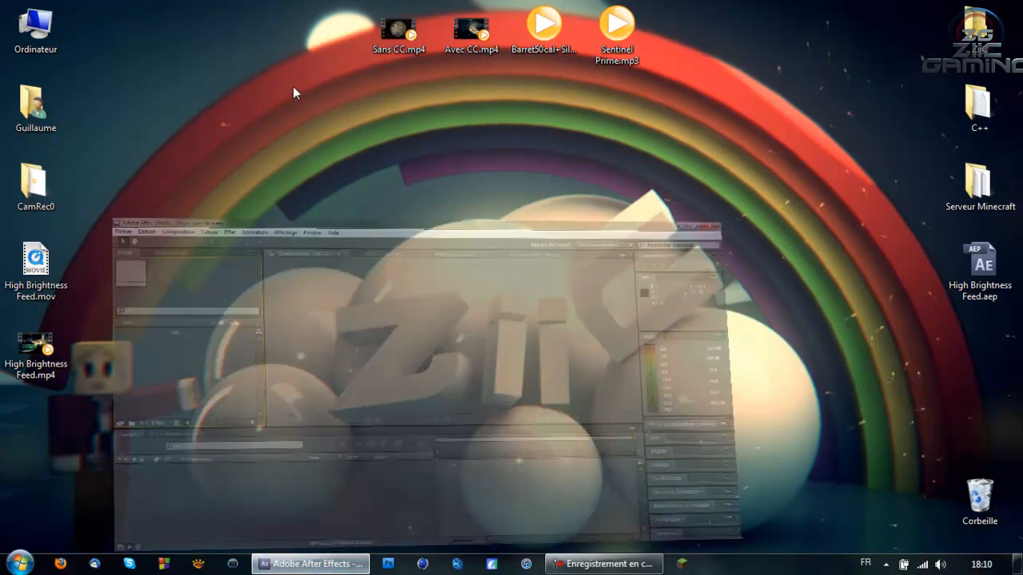
{"action": "left_click_drag", "start_coordinate": [287, 15], "coordinate": [462, 62]}
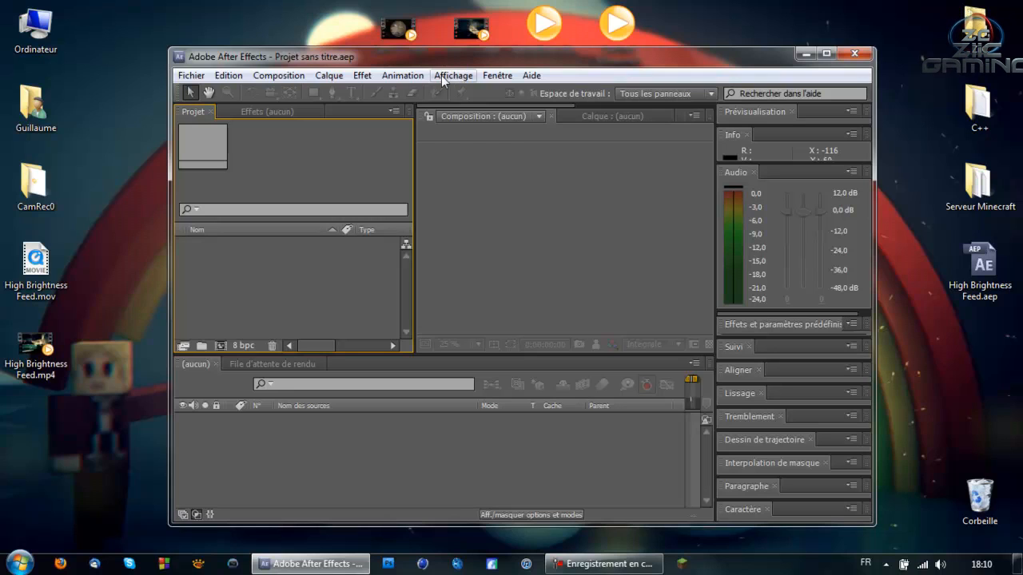
Move High Brightness Feed.mov next to the recycle bin and put High Brightness Feed.mp4 in its former place.
{"action": "left_click", "coordinate": [90, 269]}
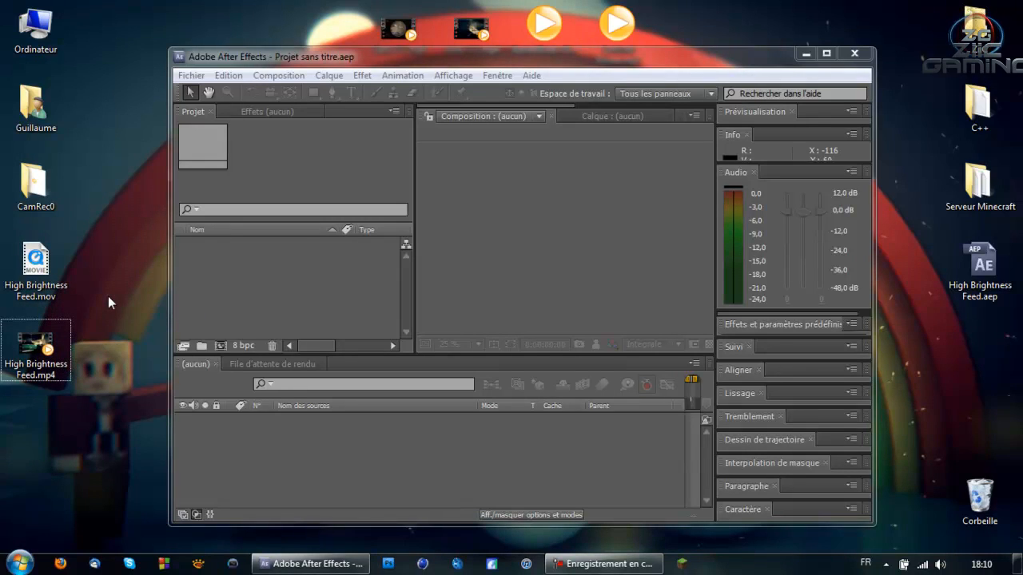
{"action": "left_click_drag", "start_coordinate": [24, 289], "coordinate": [892, 522]}
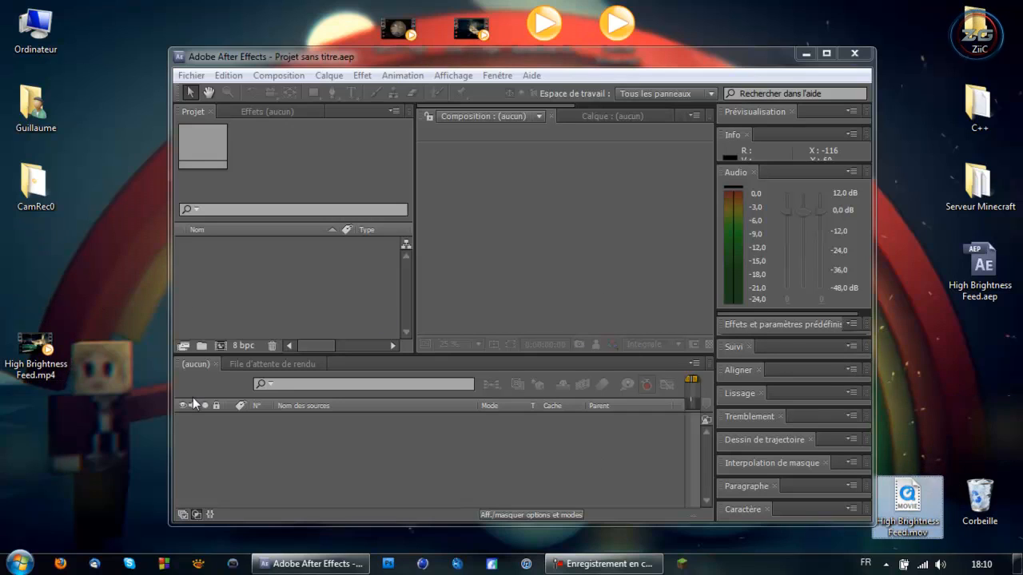
{"action": "left_click_drag", "start_coordinate": [44, 355], "coordinate": [49, 288]}
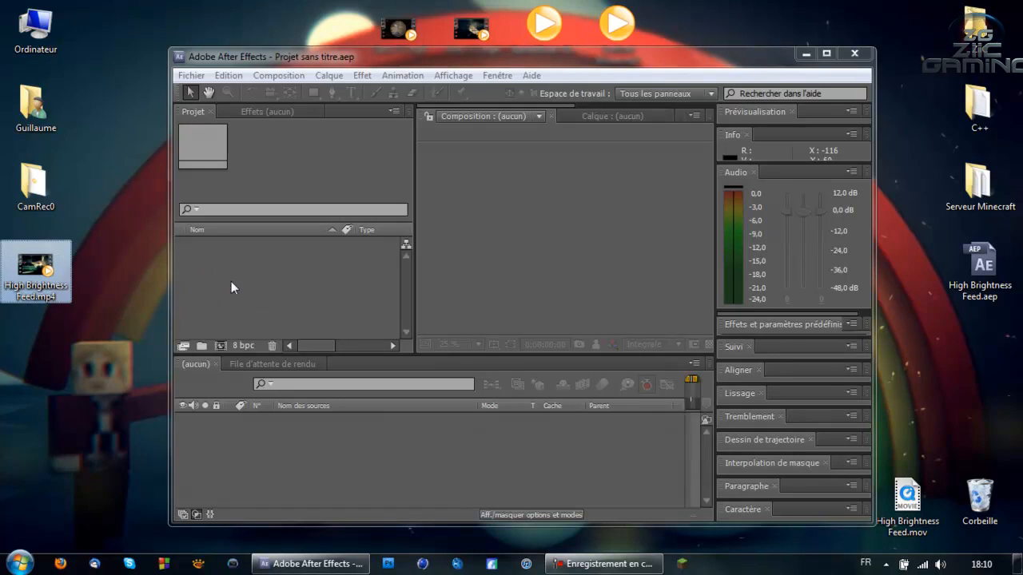
Import High Brightness Feed.mp4 and create a composition from it, and maximize the After Effects window.
{"action": "left_click_drag", "start_coordinate": [231, 282], "coordinate": [241, 283]}
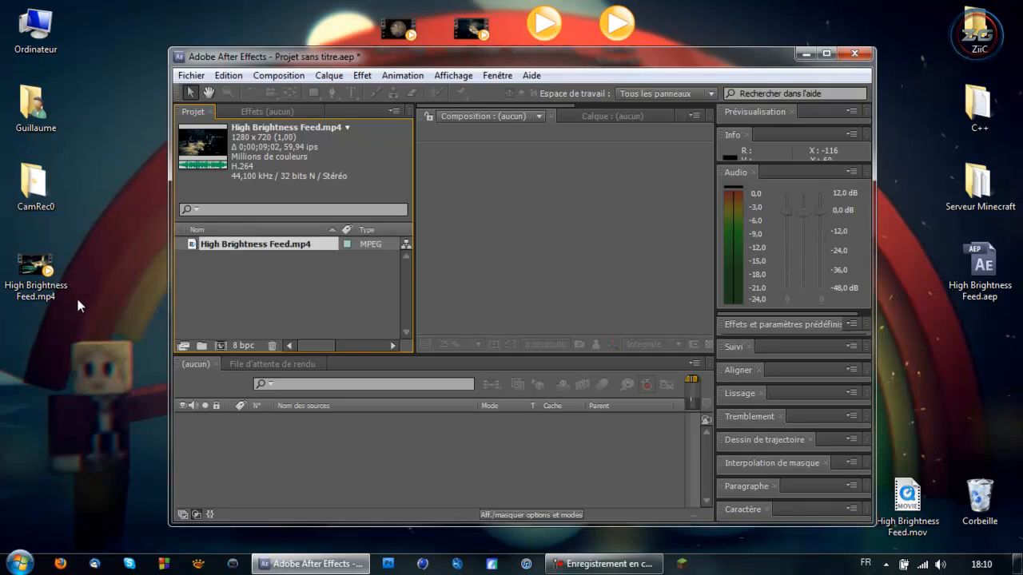
{"action": "left_click_drag", "start_coordinate": [239, 246], "coordinate": [218, 342]}
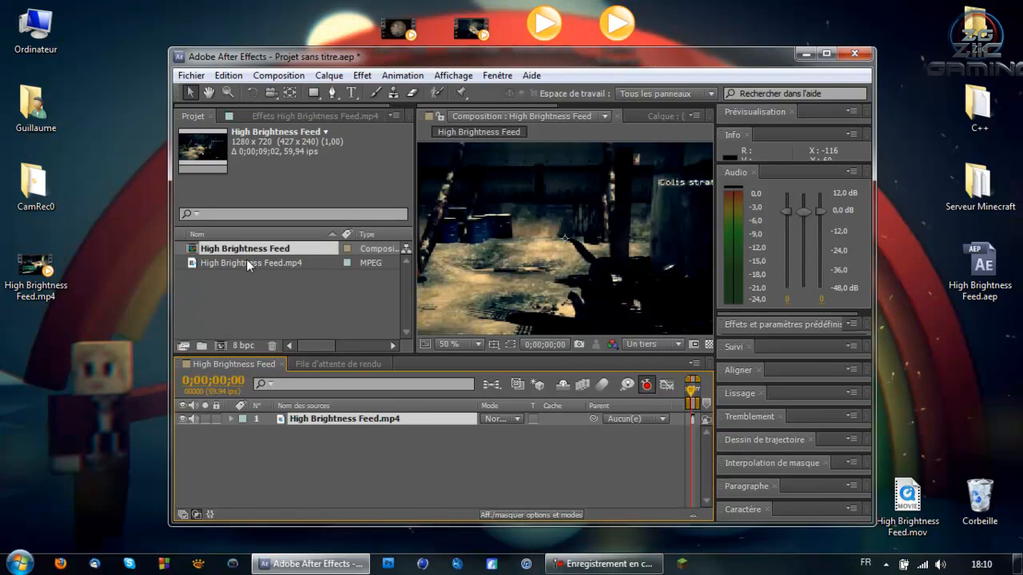
{"action": "left_click_drag", "start_coordinate": [437, 58], "coordinate": [438, 0]}
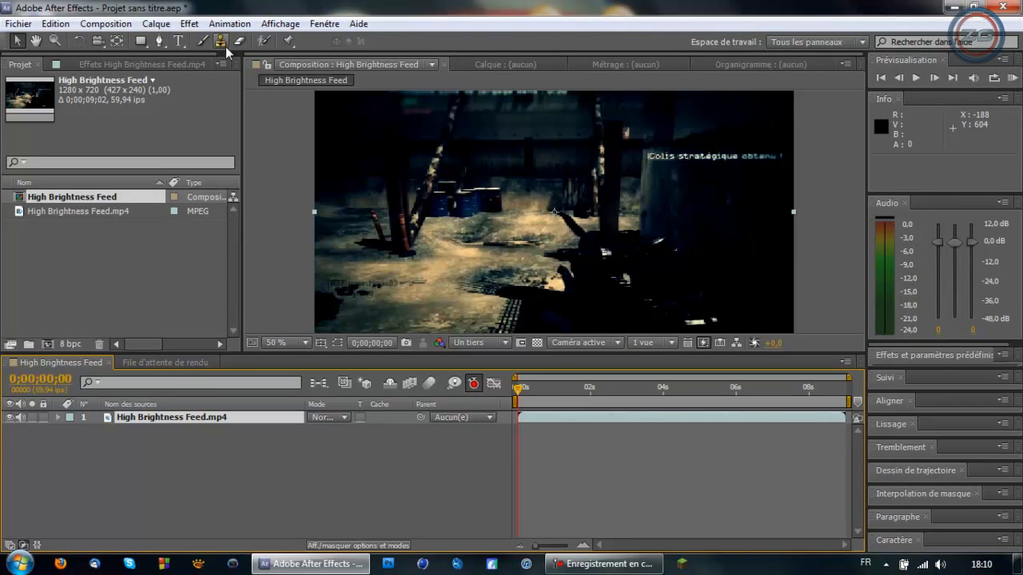
Add an adjustment layer (Calque d'effets) above the High Brightness Feed.mp4 layer.
{"action": "left_click", "coordinate": [166, 24]}
{"action": "mouse_move", "coordinate": [240, 27]}
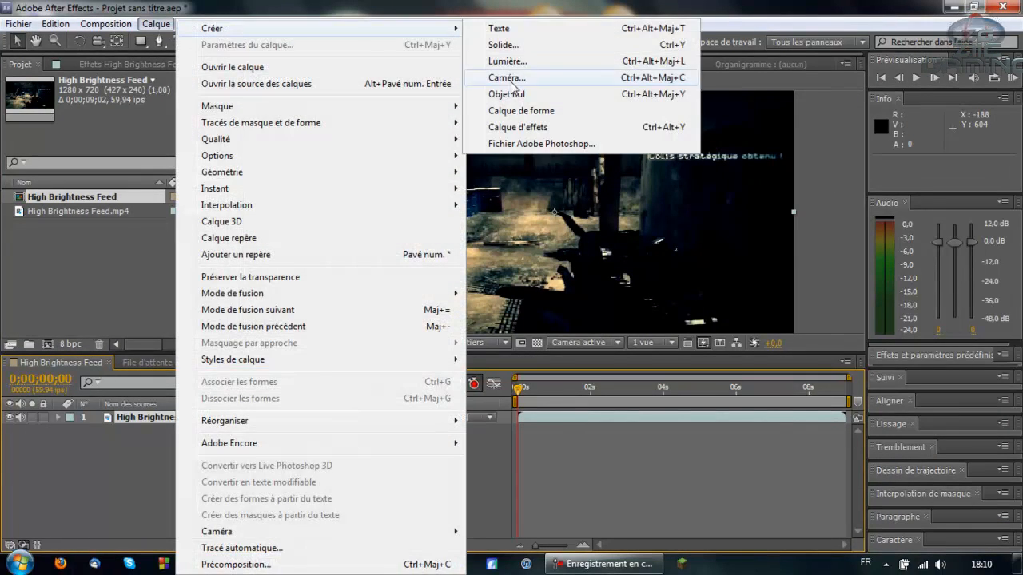
{"action": "left_click", "coordinate": [521, 125]}
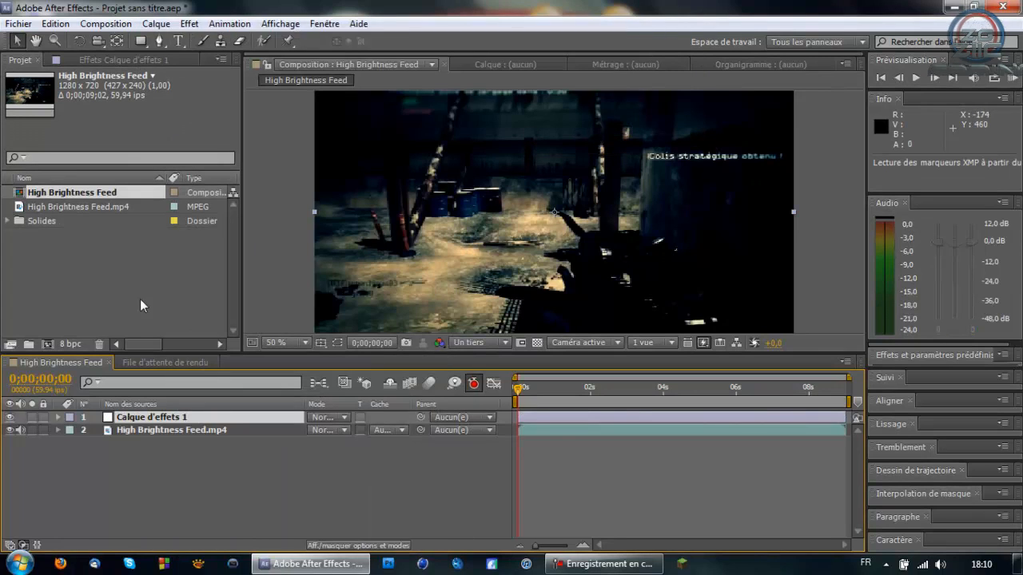
Split the adjustment layer at 0;00;02;05, the frame where the scope view with the kill score appears.
{"action": "left_click", "coordinate": [578, 389]}
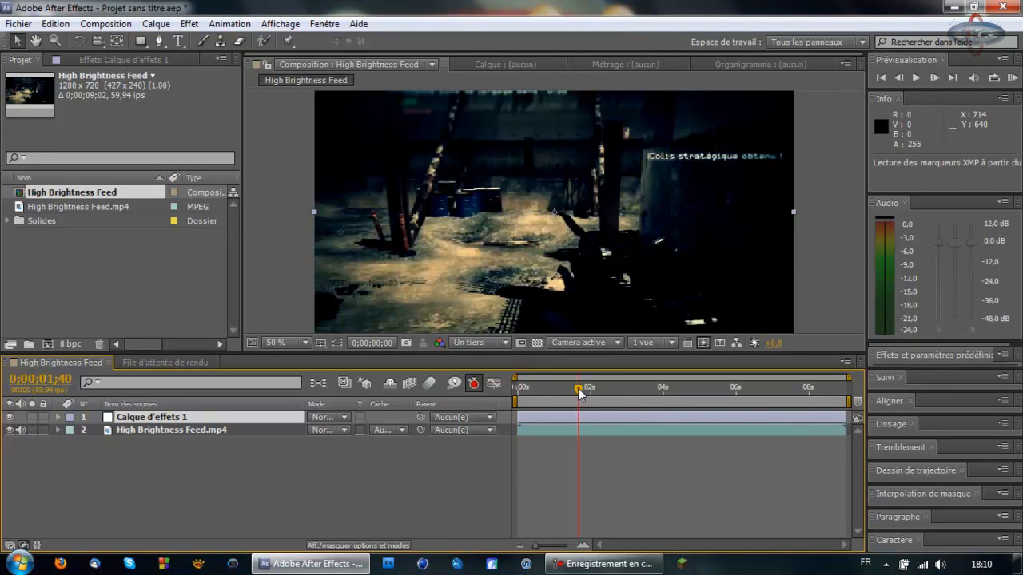
{"action": "left_click", "coordinate": [933, 80]}
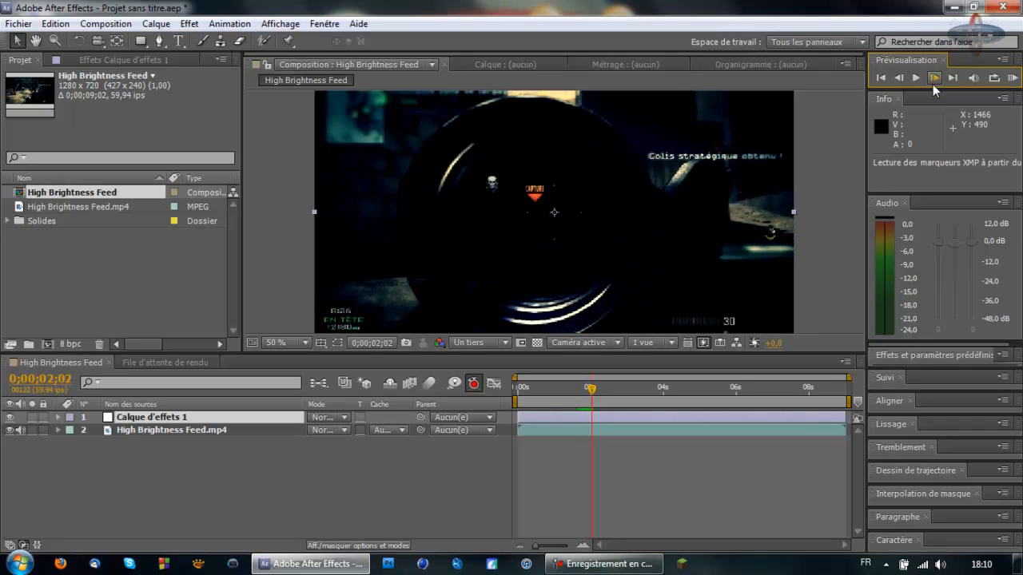
{"action": "left_click", "coordinate": [934, 80]}
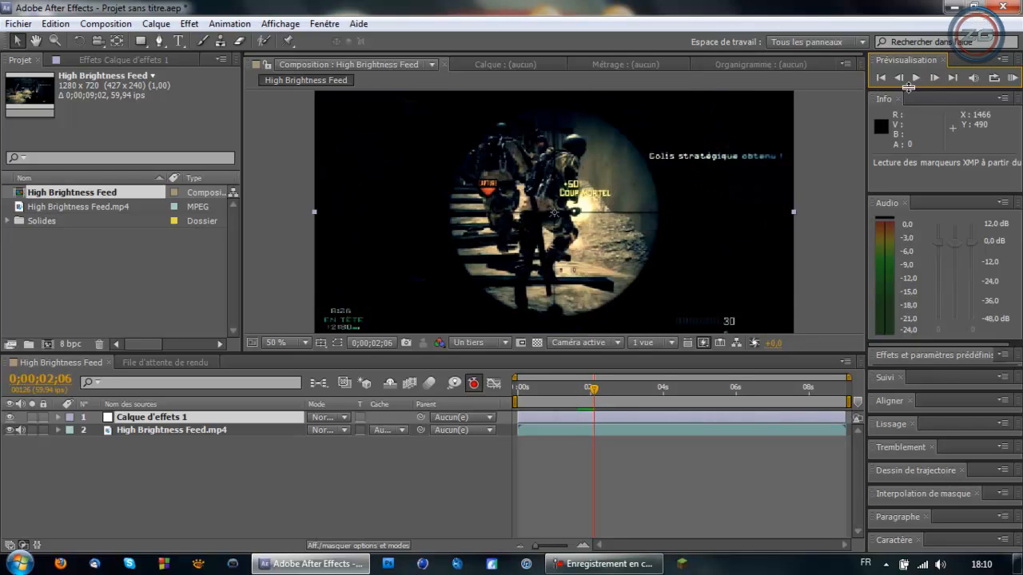
{"action": "left_click", "coordinate": [901, 85]}
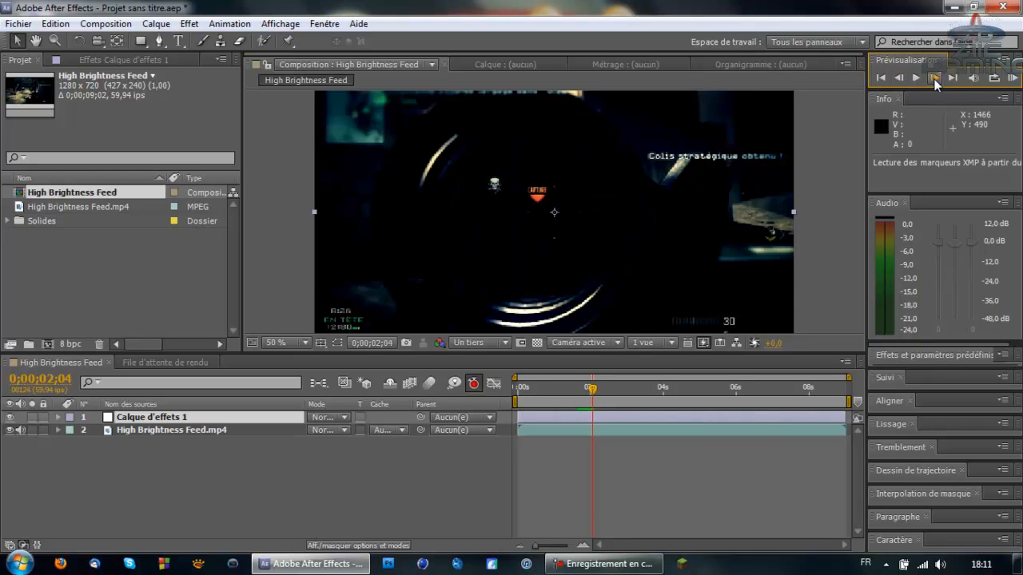
{"action": "left_click", "coordinate": [935, 83]}
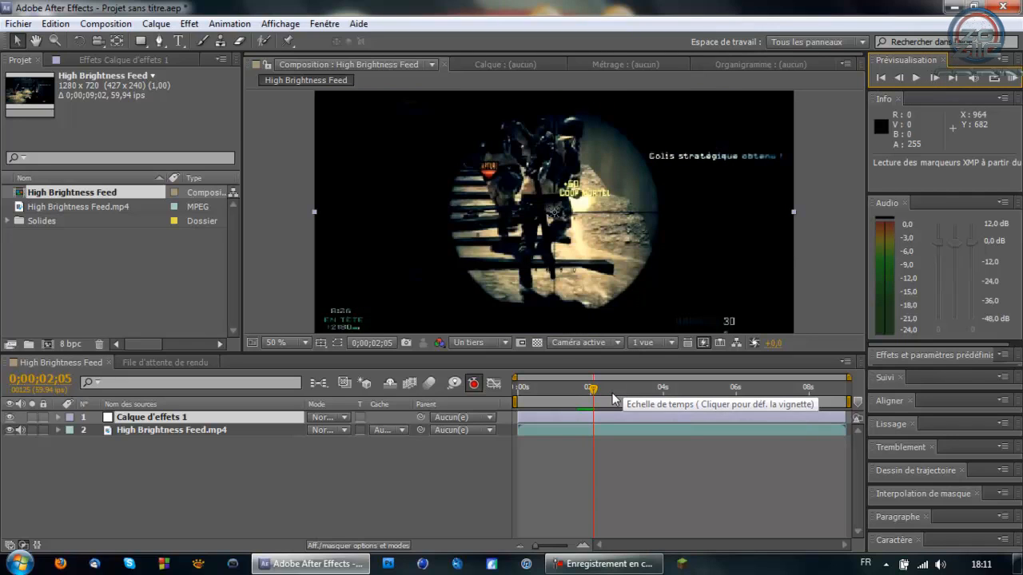
{"action": "left_click", "coordinate": [165, 422]}
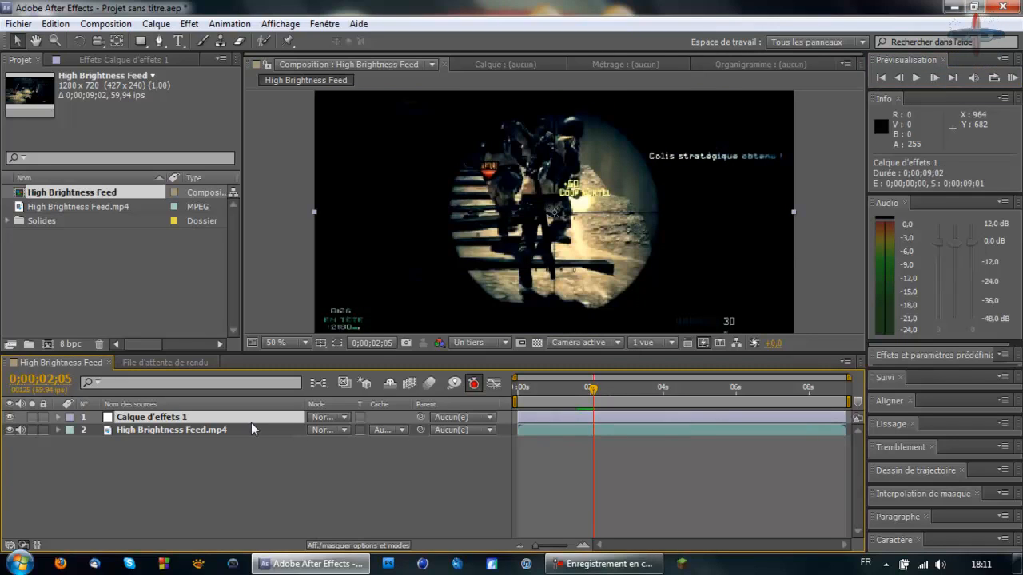
{"action": "key", "text": "ctrl+s"}
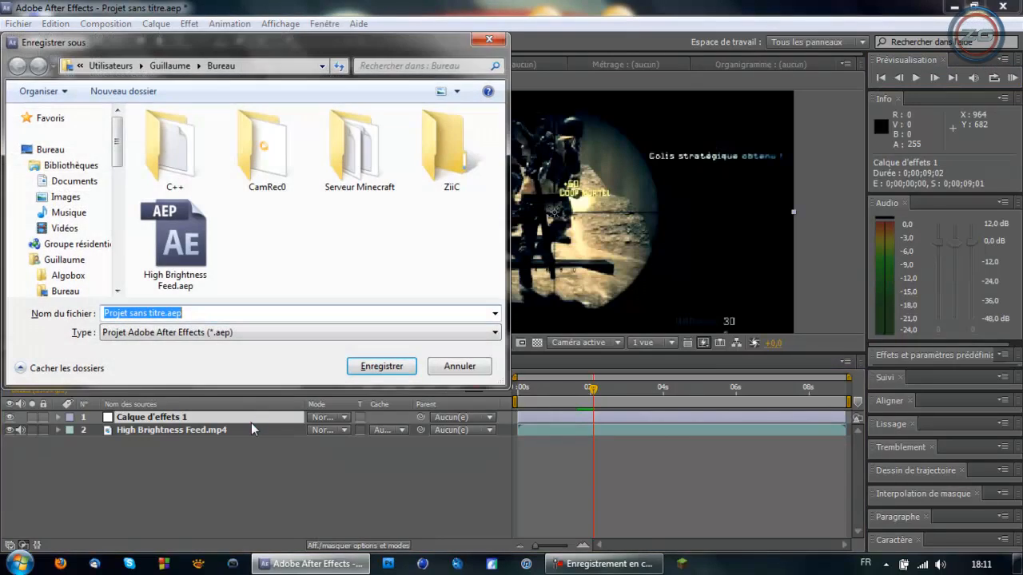
{"action": "left_click", "coordinate": [453, 362]}
{"action": "left_click", "coordinate": [55, 23]}
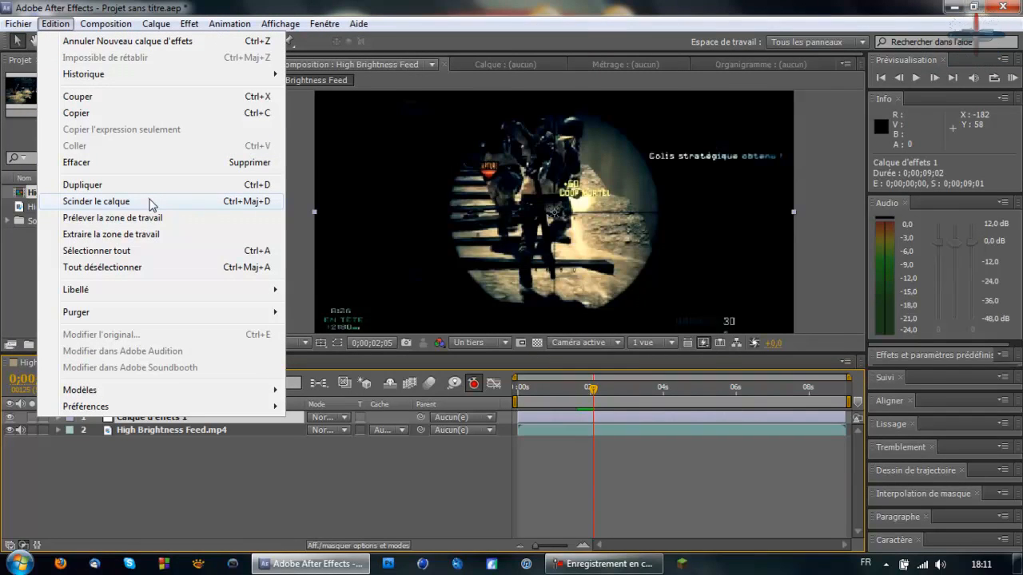
{"action": "left_click", "coordinate": [151, 203]}
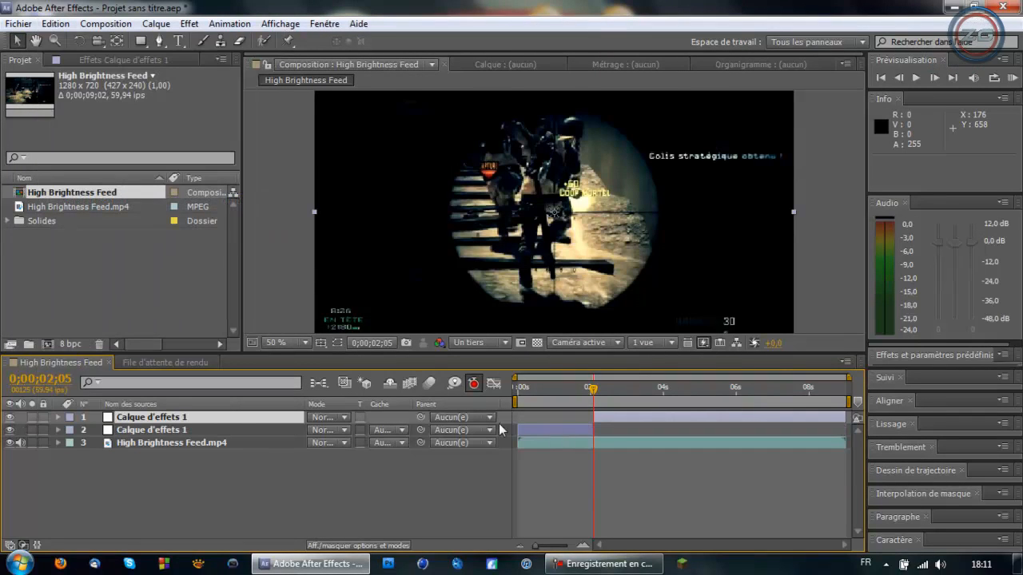
Delete the part of the adjustment layer before 0;00;02;05, keeping the later part.
{"action": "key", "text": "Delete"}
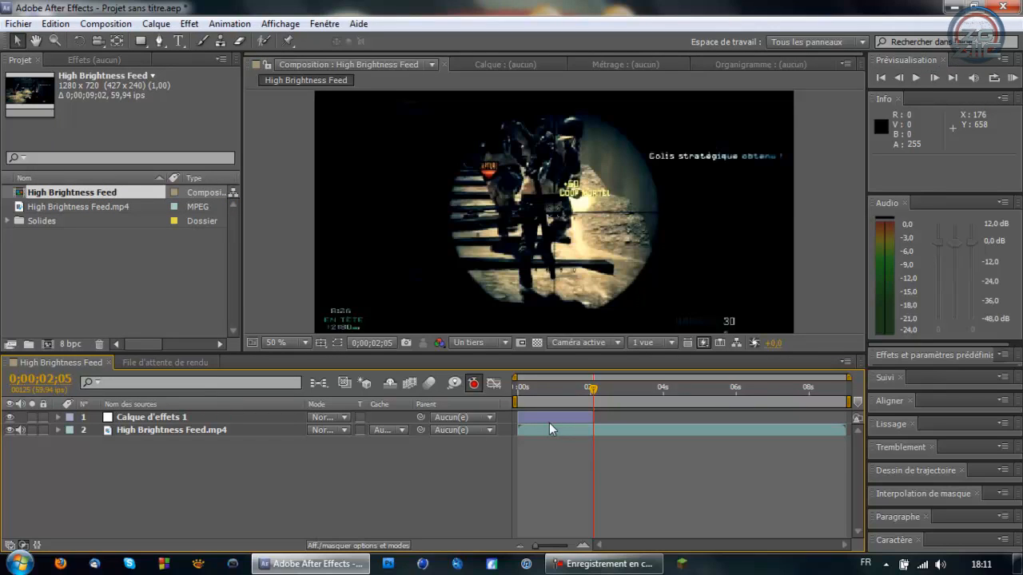
{"action": "key", "text": "ctrl+z"}
{"action": "left_click", "coordinate": [573, 430]}
{"action": "key", "text": "Delete"}
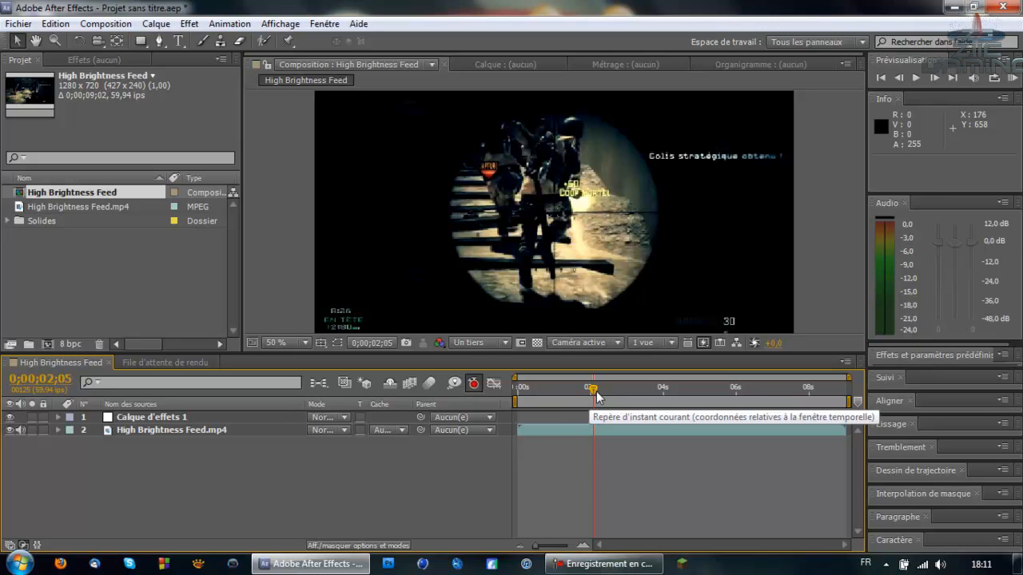
Play back from 0;00;02;05 and split both the adjustment layer and the High Brightness Feed.mp4 layer at 0;00;02;44.
{"action": "left_click_drag", "start_coordinate": [596, 397], "coordinate": [605, 417]}
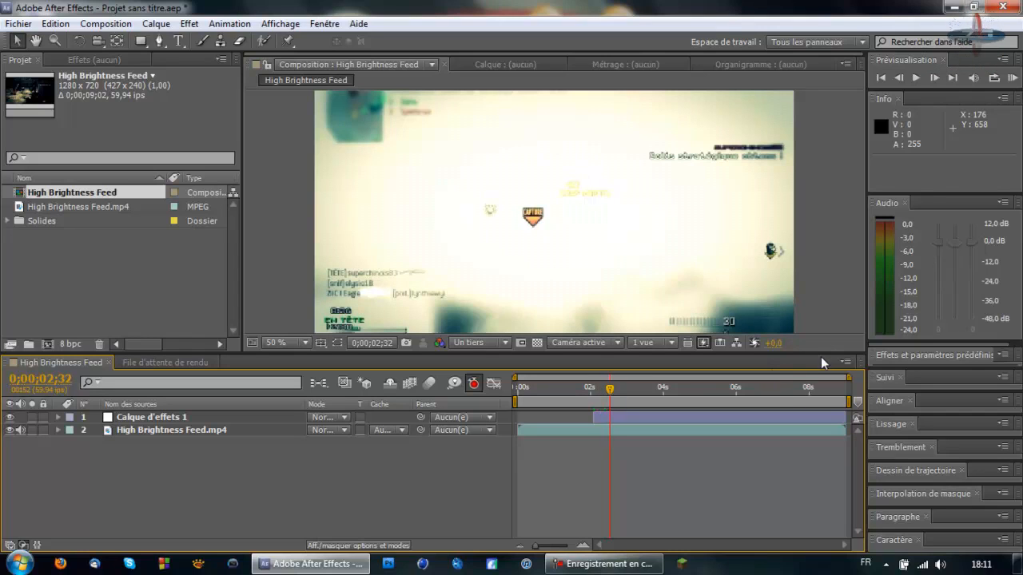
{"action": "left_click_drag", "start_coordinate": [848, 377], "coordinate": [669, 380]}
{"action": "left_click_drag", "start_coordinate": [608, 392], "coordinate": [607, 392]}
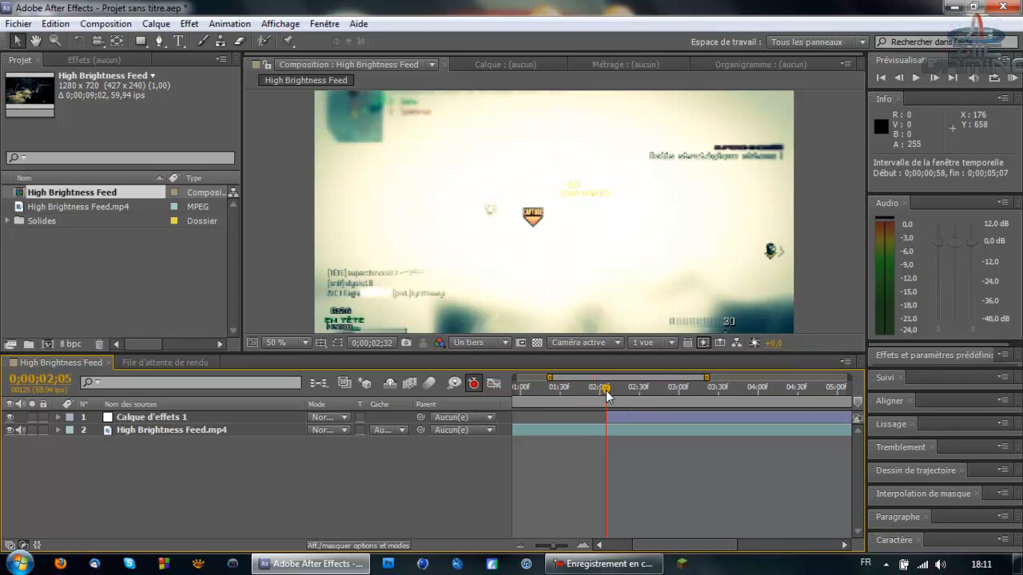
{"action": "left_click", "coordinate": [917, 79]}
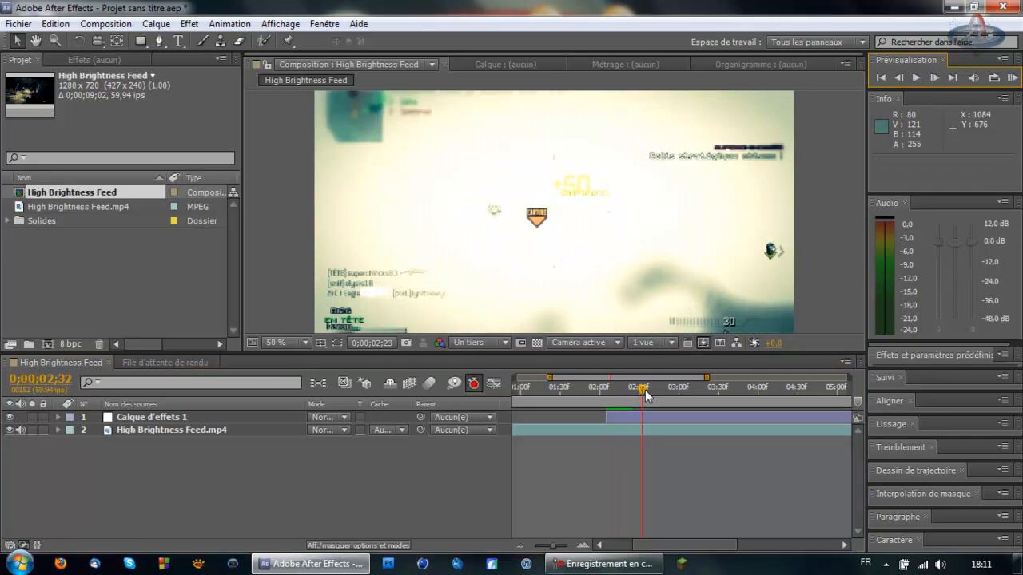
{"action": "left_click_drag", "start_coordinate": [646, 395], "coordinate": [667, 397]}
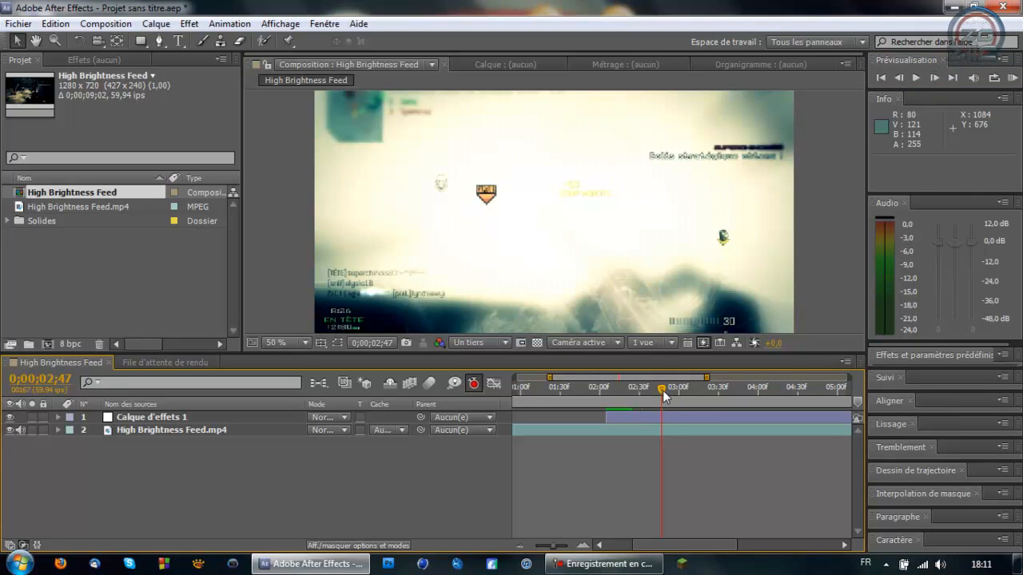
{"action": "left_click_drag", "start_coordinate": [662, 389], "coordinate": [658, 391]}
{"action": "left_click", "coordinate": [55, 24]}
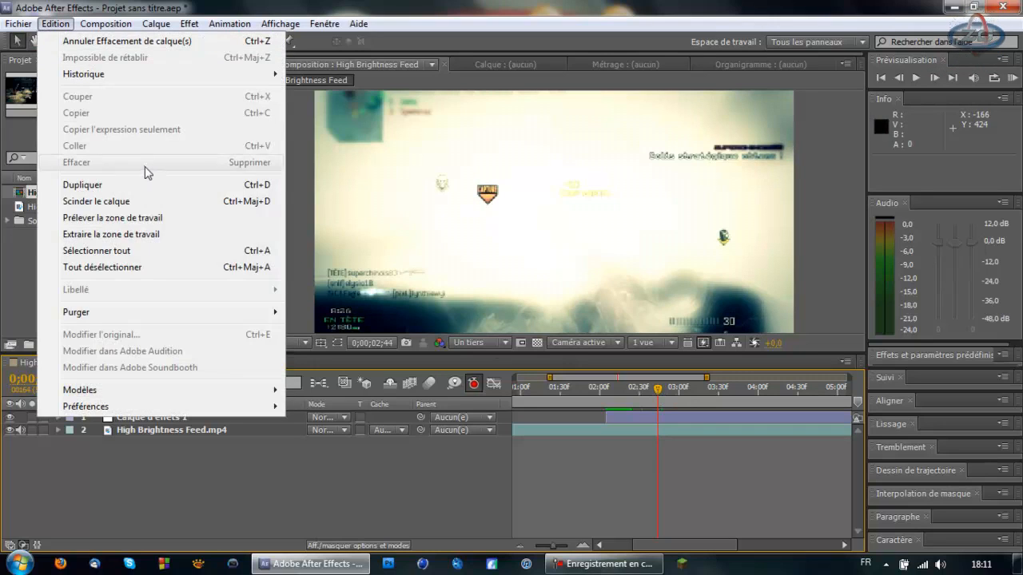
{"action": "left_click", "coordinate": [151, 201]}
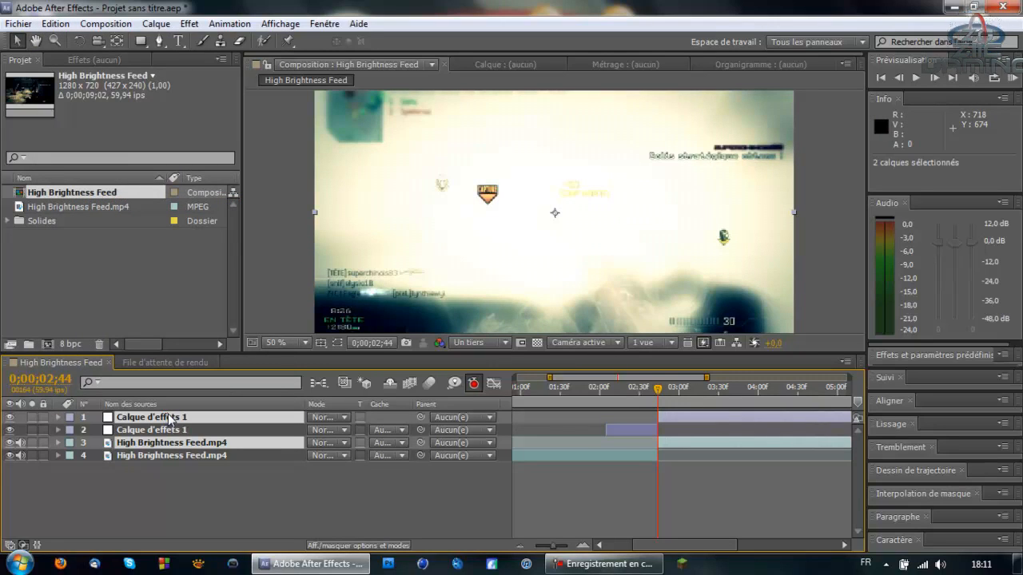
Try deleting the parts of both layers after 0;00;02;44, and undo the deletion.
{"action": "key", "text": "Delete"}
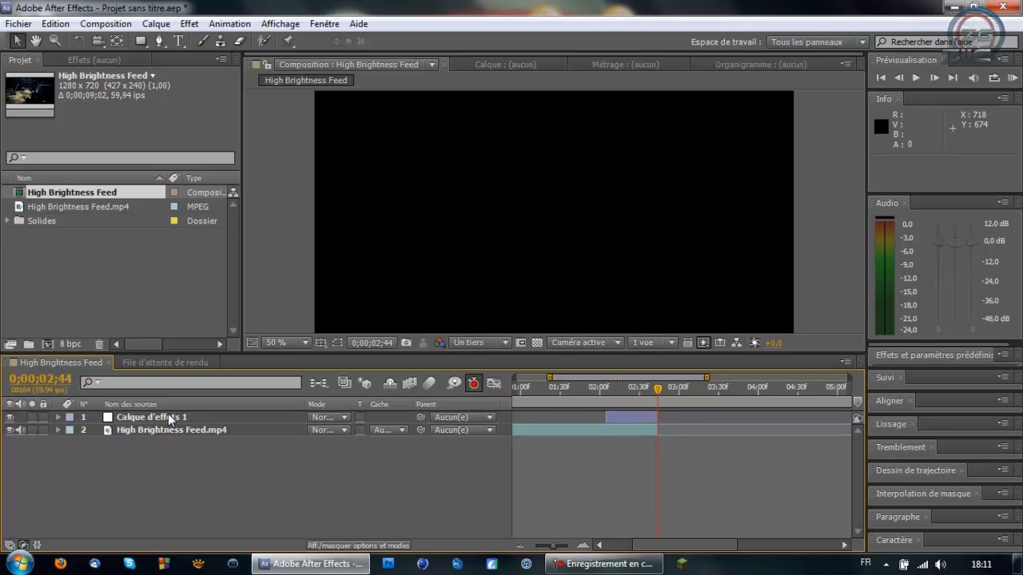
{"action": "key", "text": "ctrl+z"}
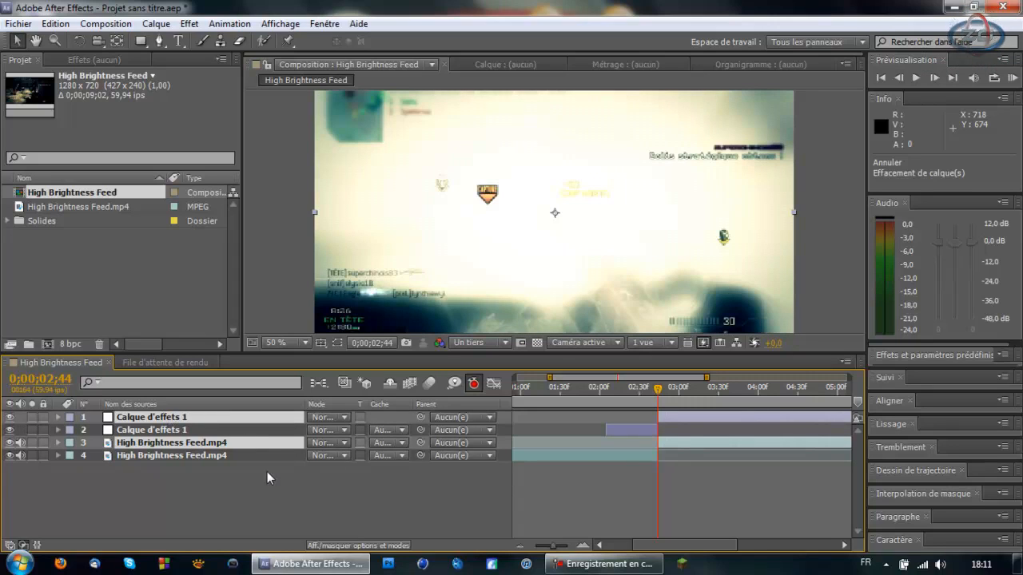
Undo the split of both layers and instead cut off only the adjustment layer after 0;00;02;44, keeping its earlier part.
{"action": "key", "text": "ctrl+z"}
{"action": "left_click", "coordinate": [152, 417]}
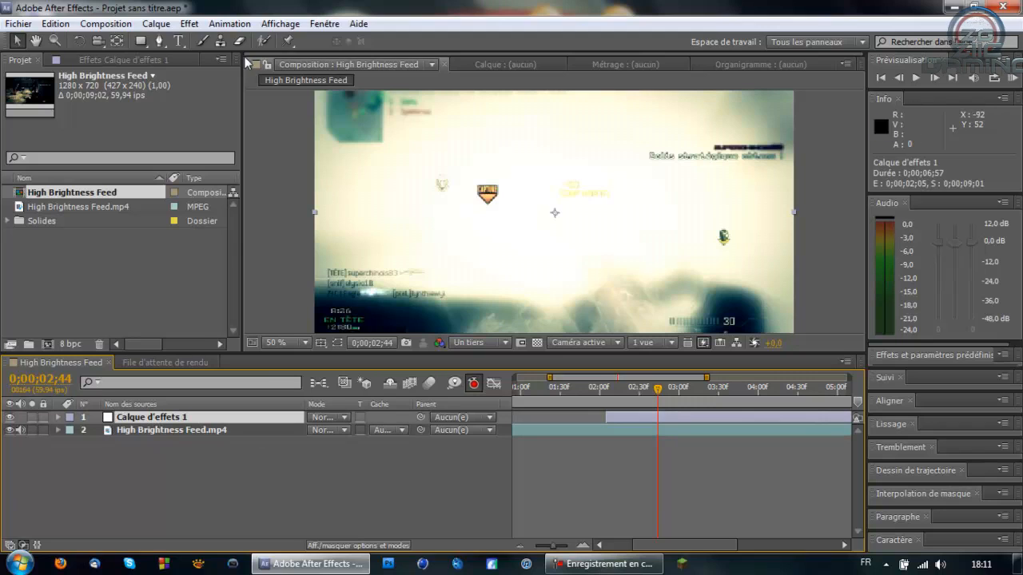
{"action": "left_click", "coordinate": [56, 23]}
{"action": "left_click", "coordinate": [123, 204]}
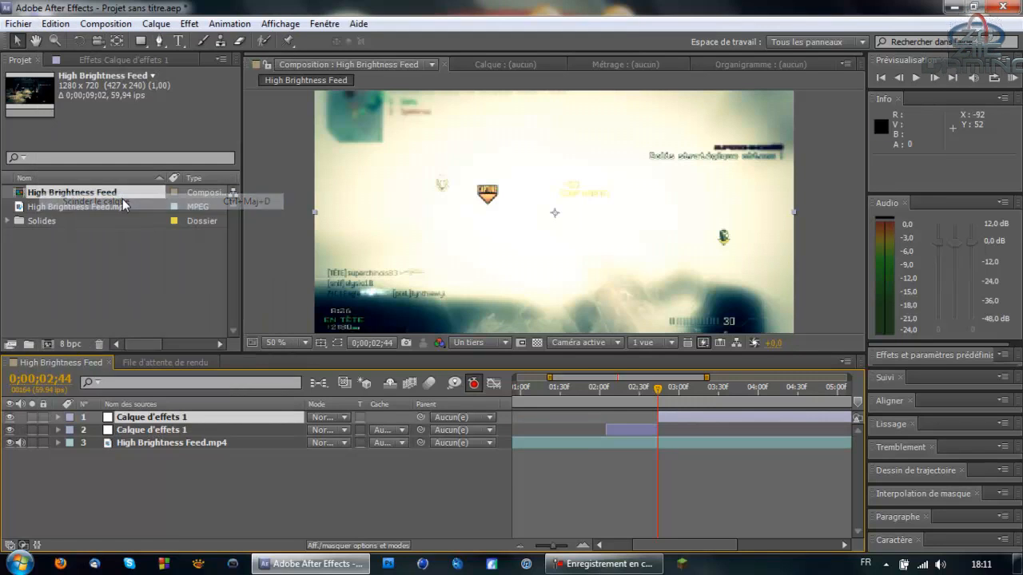
{"action": "key", "text": "Delete"}
Apply the Twitch effect to the remaining part of the adjustment layer.
{"action": "left_click", "coordinate": [160, 421]}
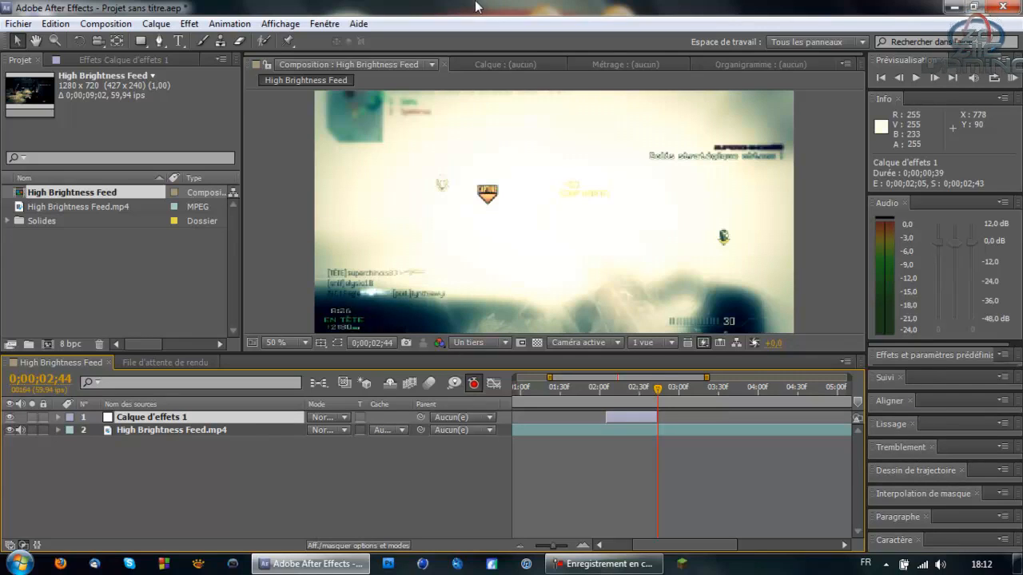
{"action": "left_click", "coordinate": [189, 24]}
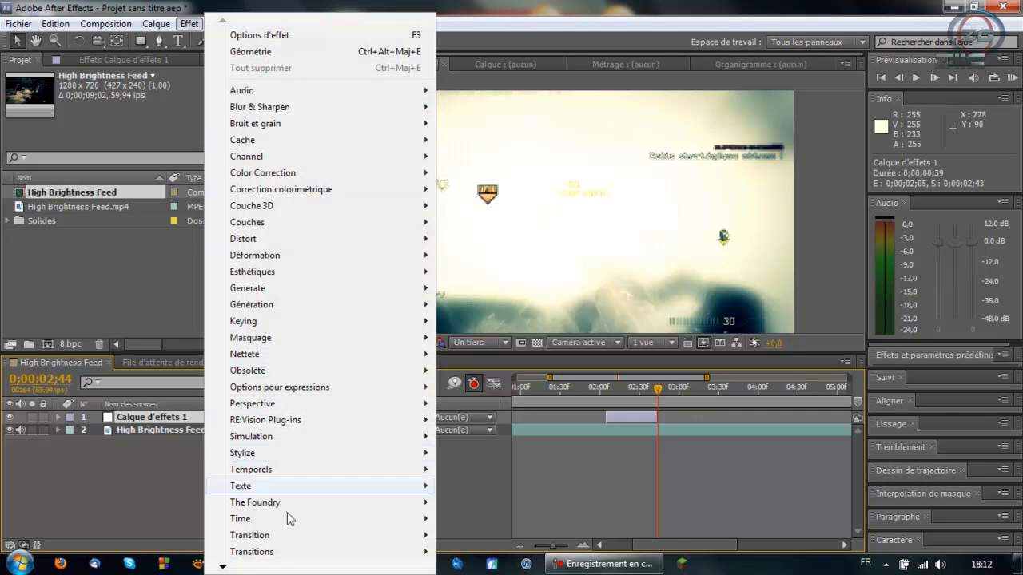
{"action": "scroll", "coordinate": [283, 561], "scroll_direction": "down", "scroll_amount": 2}
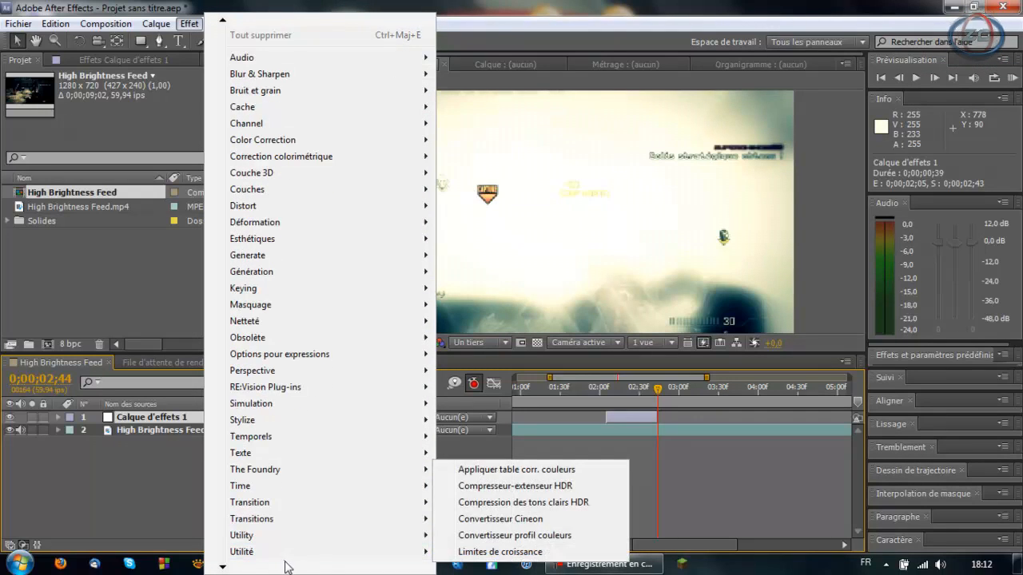
{"action": "mouse_move", "coordinate": [290, 558]}
{"action": "left_click", "coordinate": [468, 551]}
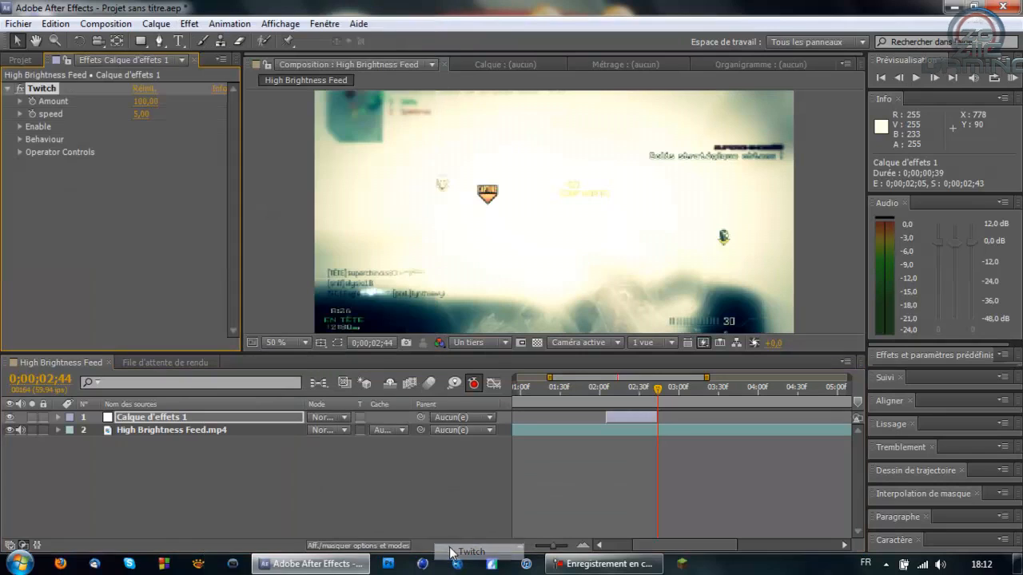
Set the Twitch effect's Amount to 10 and turn on keyframing for it.
{"action": "left_click", "coordinate": [145, 101]}
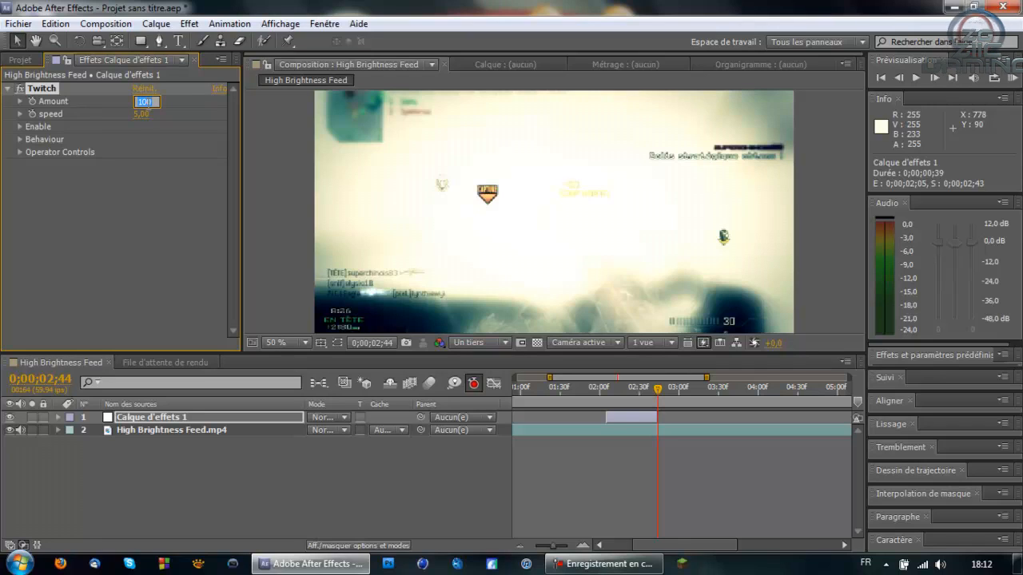
{"action": "type", "text": "10"}
{"action": "key", "text": "Return"}
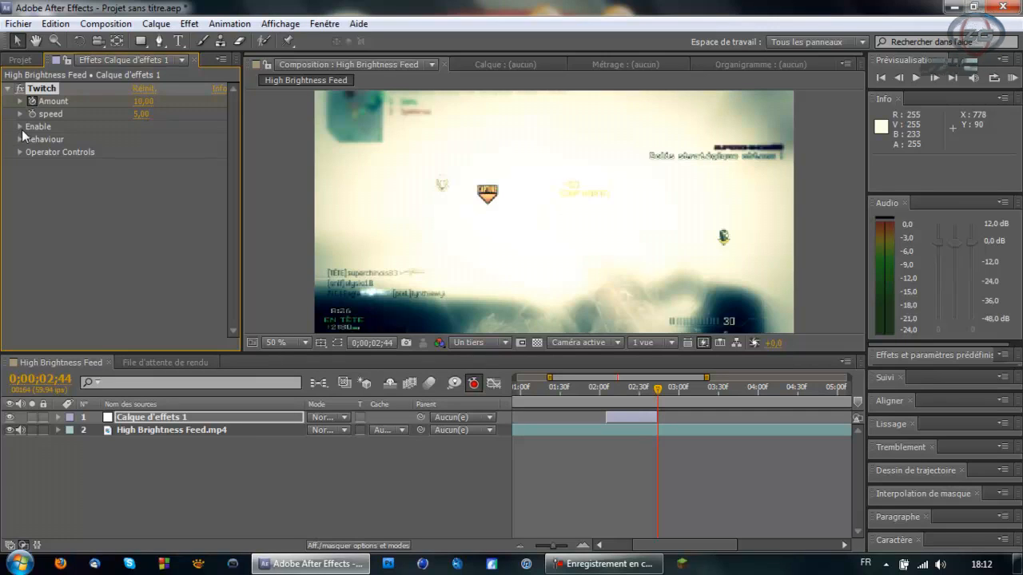
Look through Twitch's Enable and Behaviour options, then set Slide Amount to 10 with keyframing on in the Slide operator controls.
{"action": "left_click", "coordinate": [20, 127]}
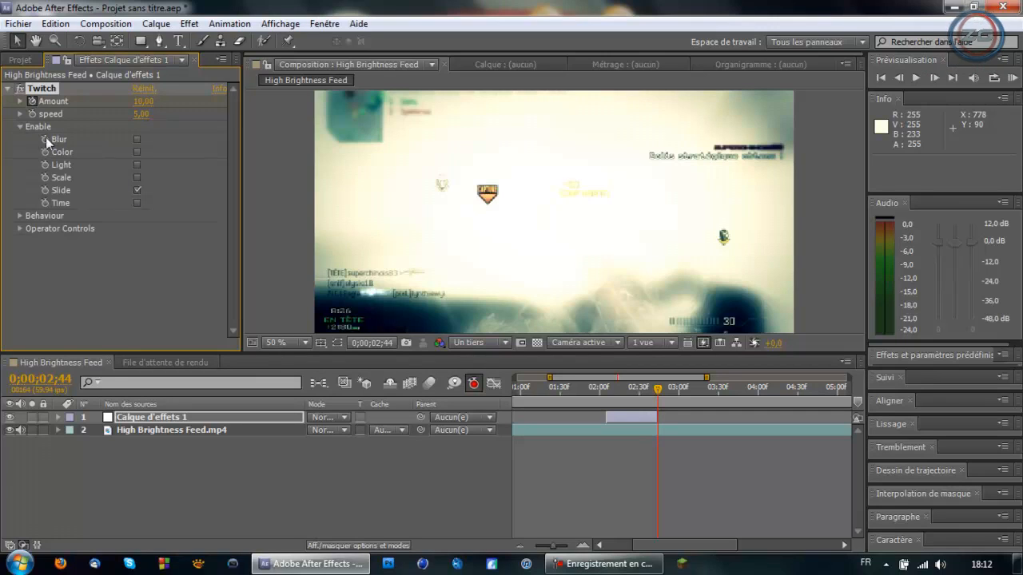
{"action": "left_click", "coordinate": [20, 127]}
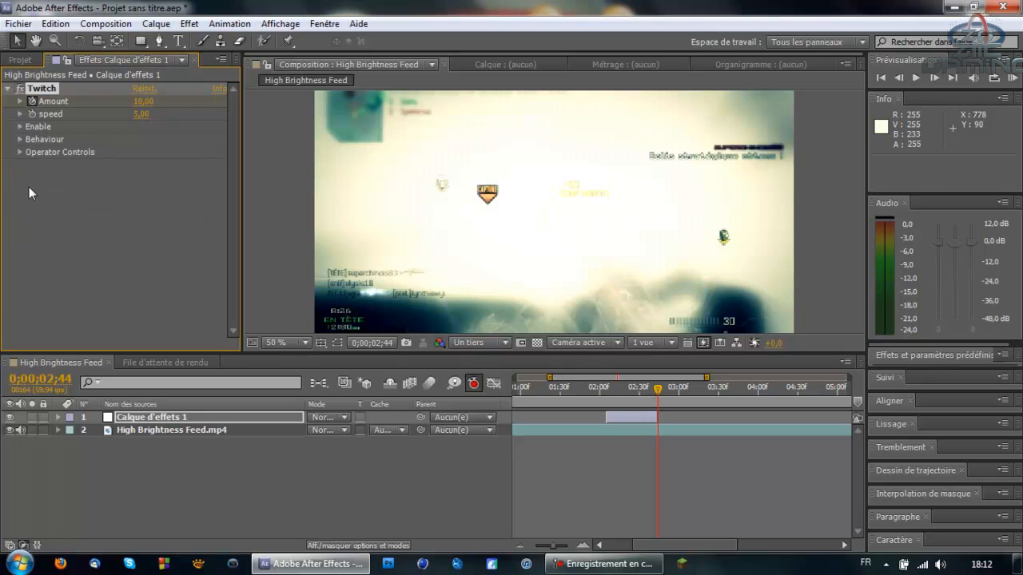
{"action": "left_click", "coordinate": [19, 140]}
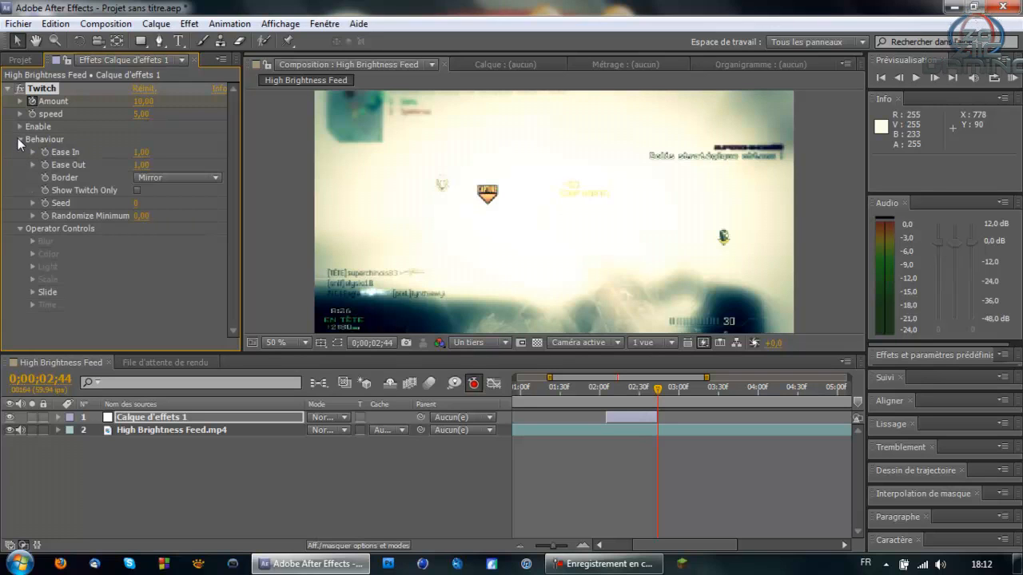
{"action": "left_click", "coordinate": [19, 140]}
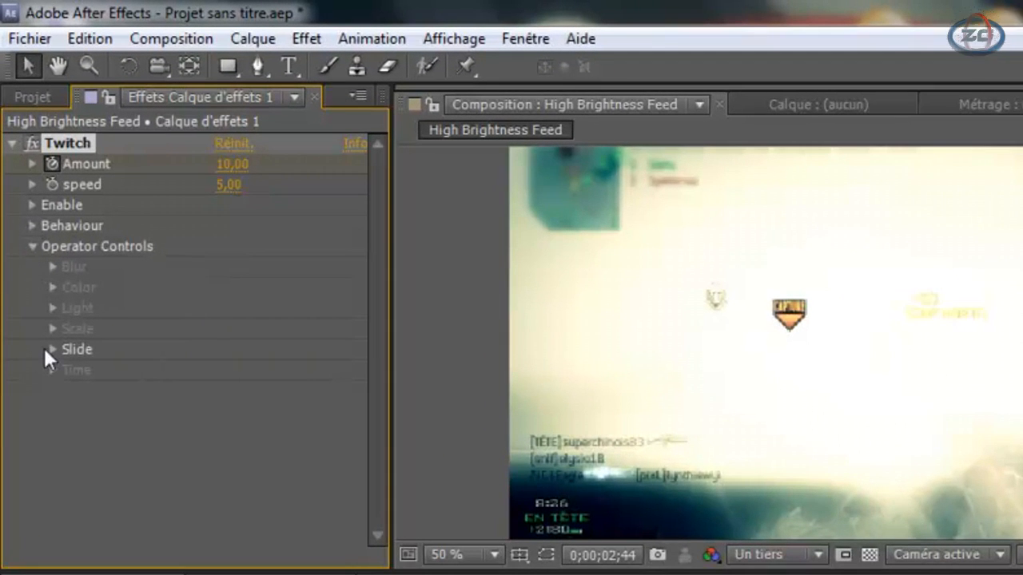
{"action": "left_click", "coordinate": [51, 350]}
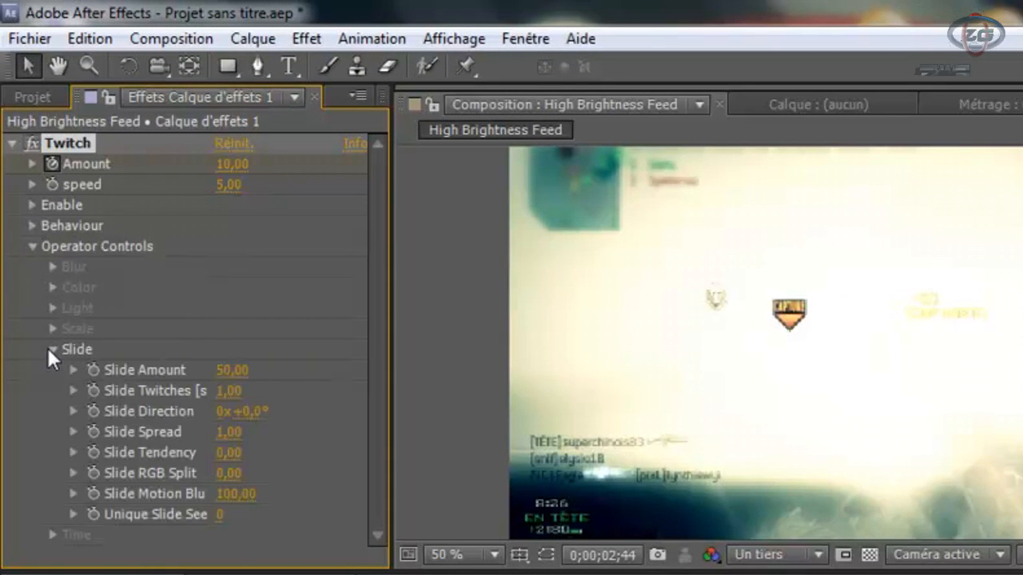
{"action": "left_click", "coordinate": [232, 371]}
{"action": "type", "text": "1"}
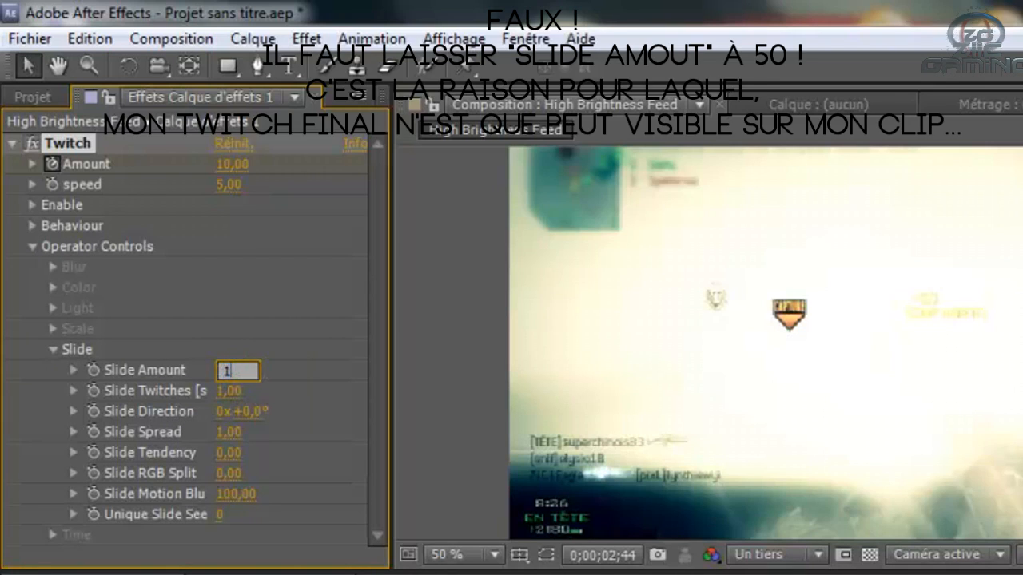
{"action": "type", "text": "0"}
{"action": "key", "text": "Return"}
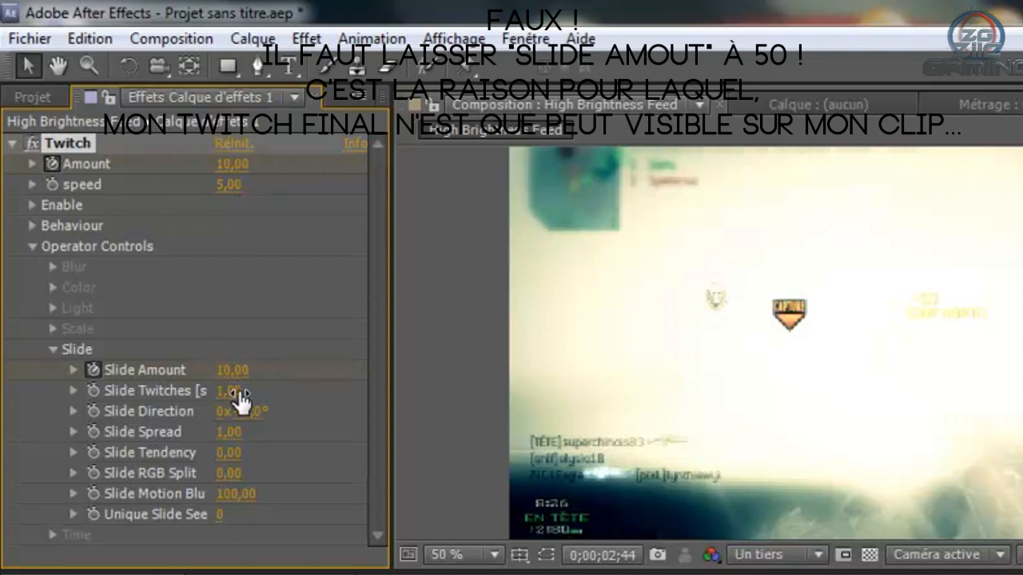
Set keyframed Slide values for Twitch: Slide Twitches 2.50, Slide Direction 51°, Slide RGB Split 50 and Slide Motion Blur 10.
{"action": "left_click", "coordinate": [231, 392]}
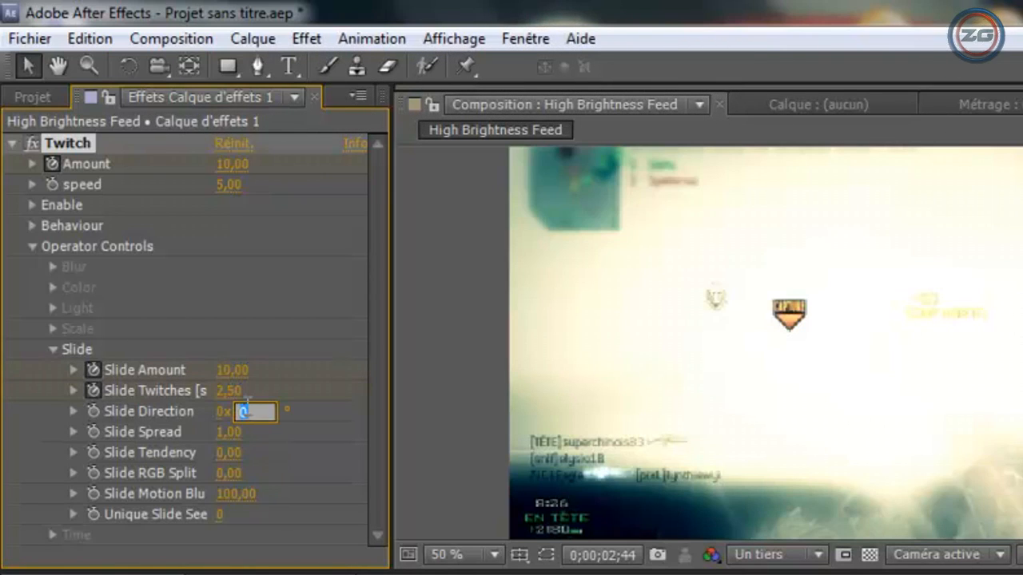
{"action": "type", "text": "51"}
{"action": "key", "text": "Return"}
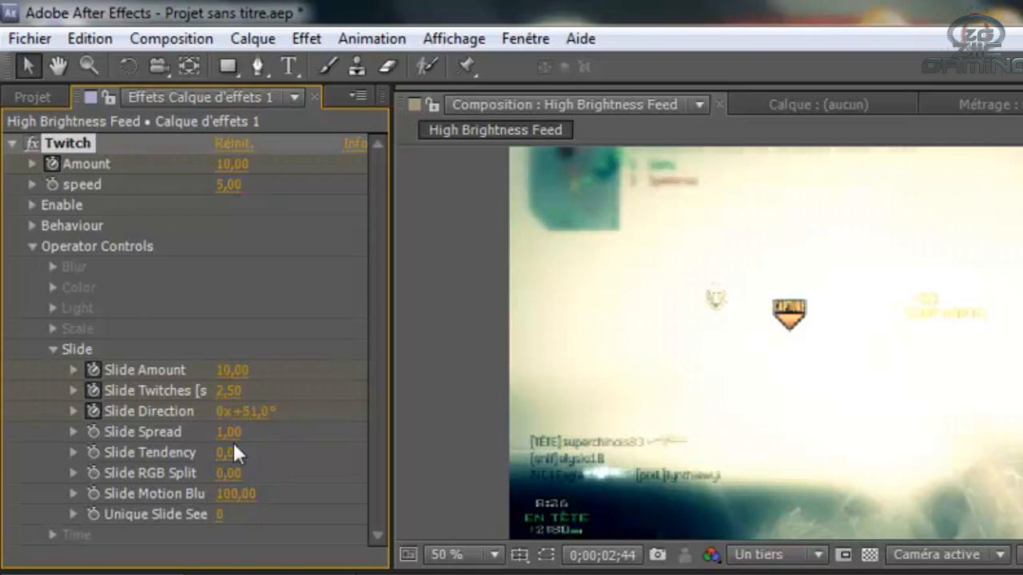
{"action": "left_click", "coordinate": [239, 475]}
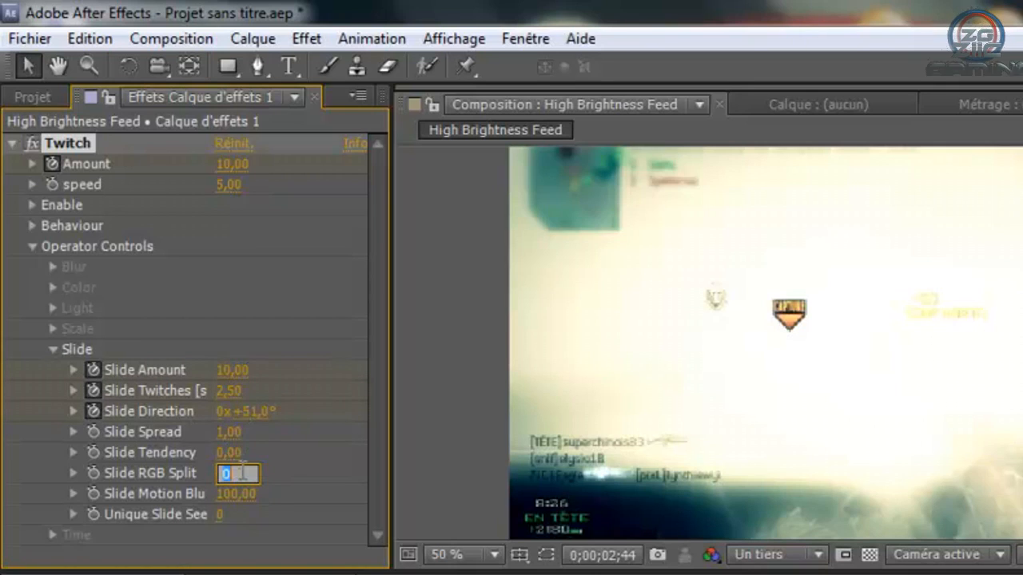
{"action": "key", "text": "Return"}
{"action": "left_click", "coordinate": [232, 492]}
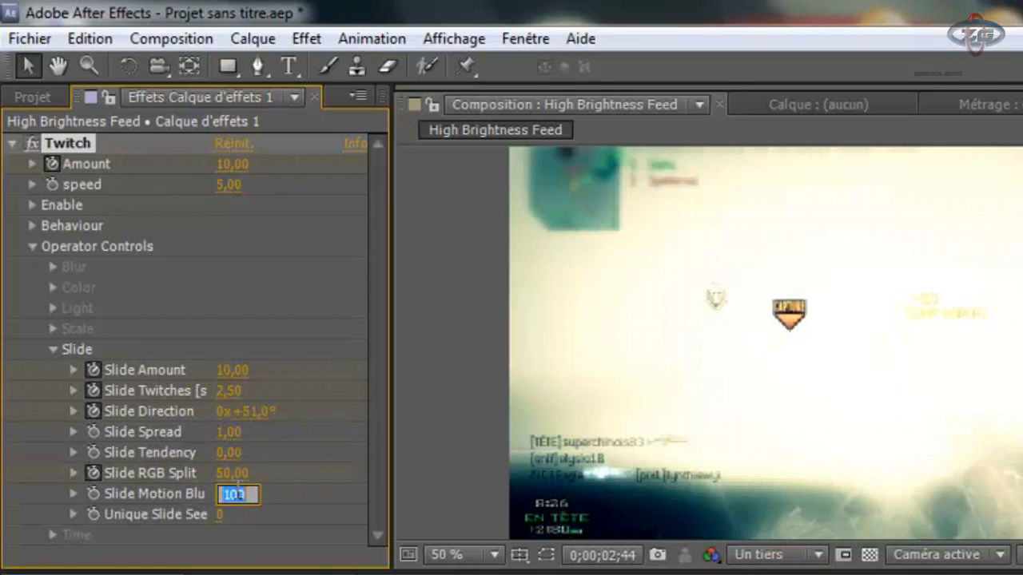
{"action": "type", "text": "10"}
{"action": "key", "text": "Return"}
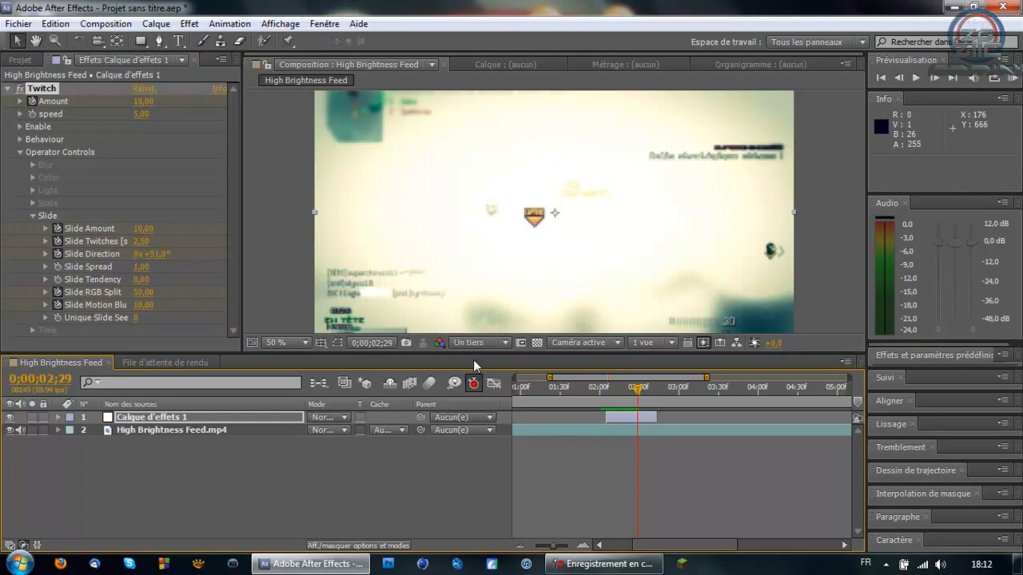
Preview the twitch at quarter resolution (Un quart) from 0;00;01;59, and review the effect's Behaviour settings.
{"action": "left_click", "coordinate": [504, 341]}
{"action": "left_click", "coordinate": [479, 437]}
{"action": "left_click", "coordinate": [599, 387]}
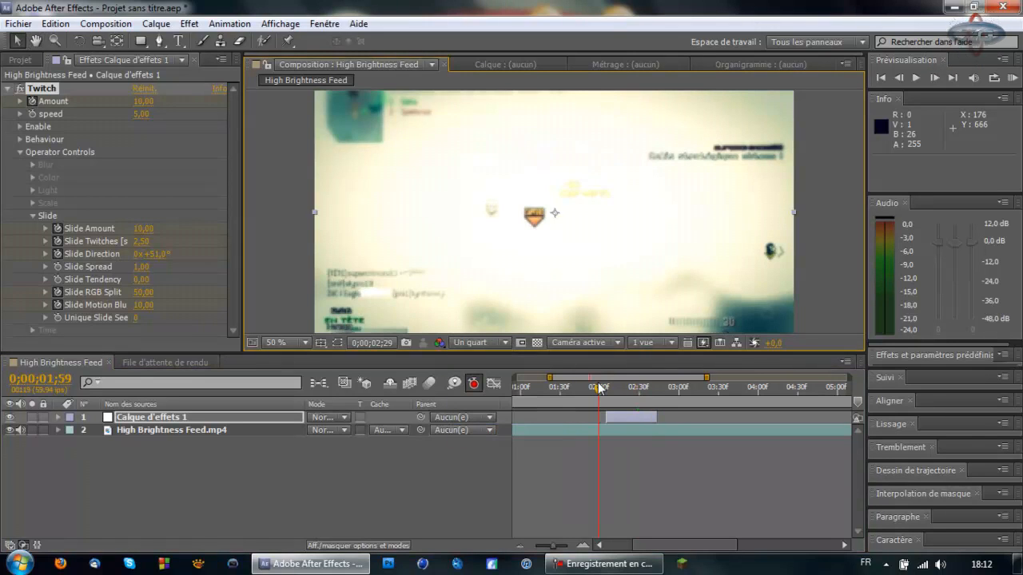
{"action": "key", "text": "space"}
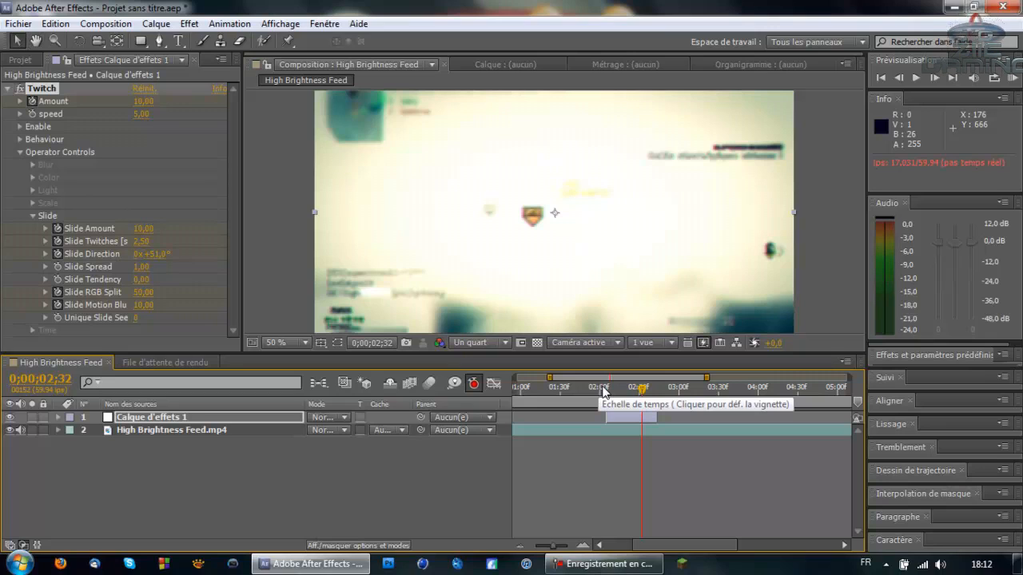
{"action": "left_click", "coordinate": [33, 215]}
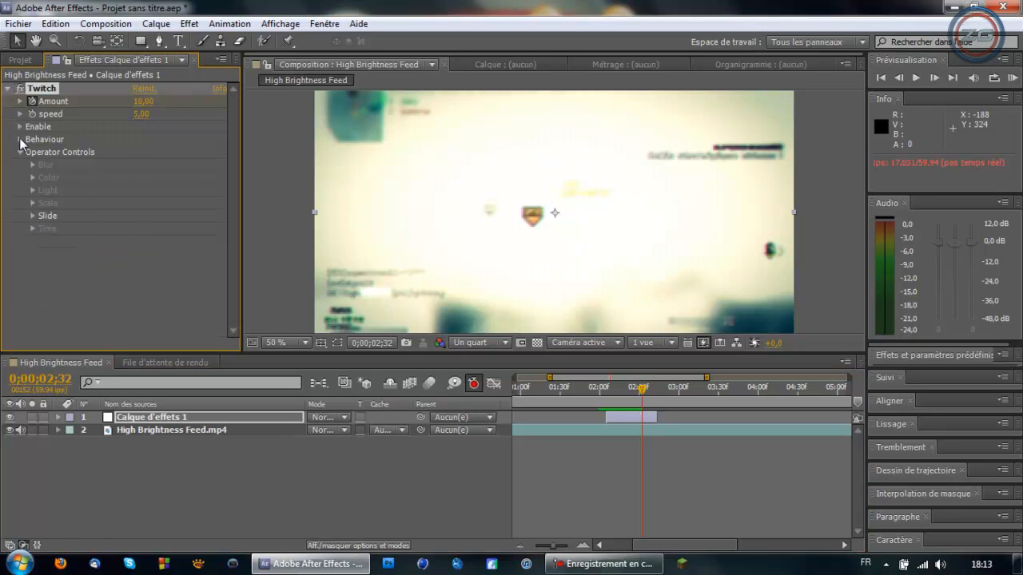
{"action": "left_click", "coordinate": [21, 139]}
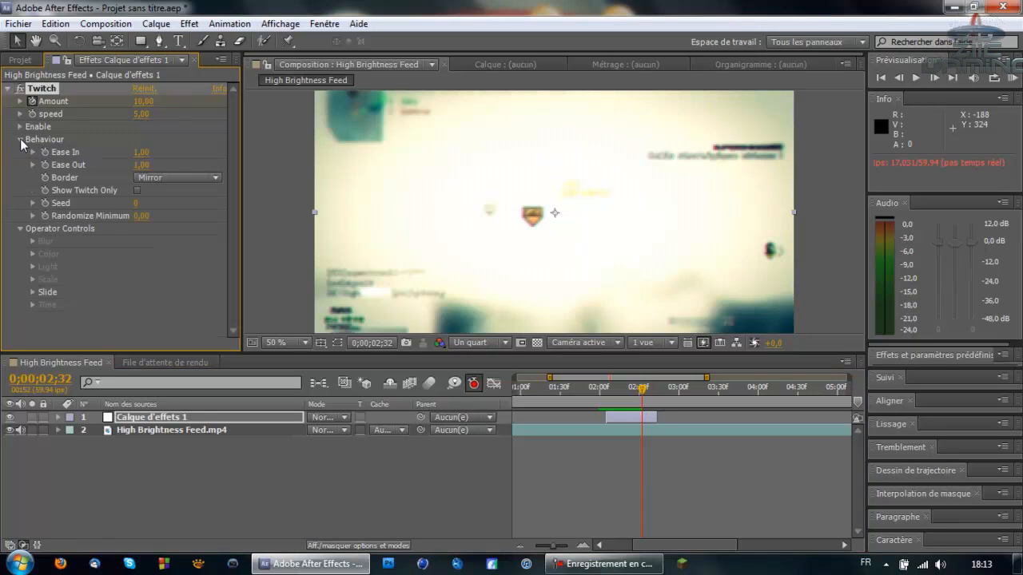
{"action": "left_click", "coordinate": [21, 140]}
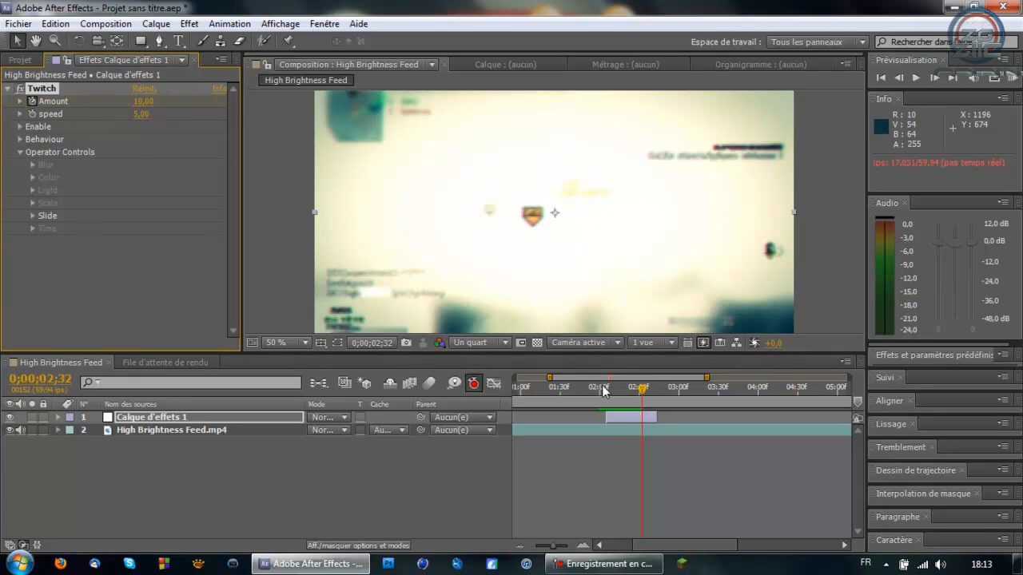
Replay the twitch section, switch the preview to full resolution (Intégrale) and play it again from 0;00;01;58.
{"action": "left_click_drag", "start_coordinate": [602, 389], "coordinate": [487, 373]}
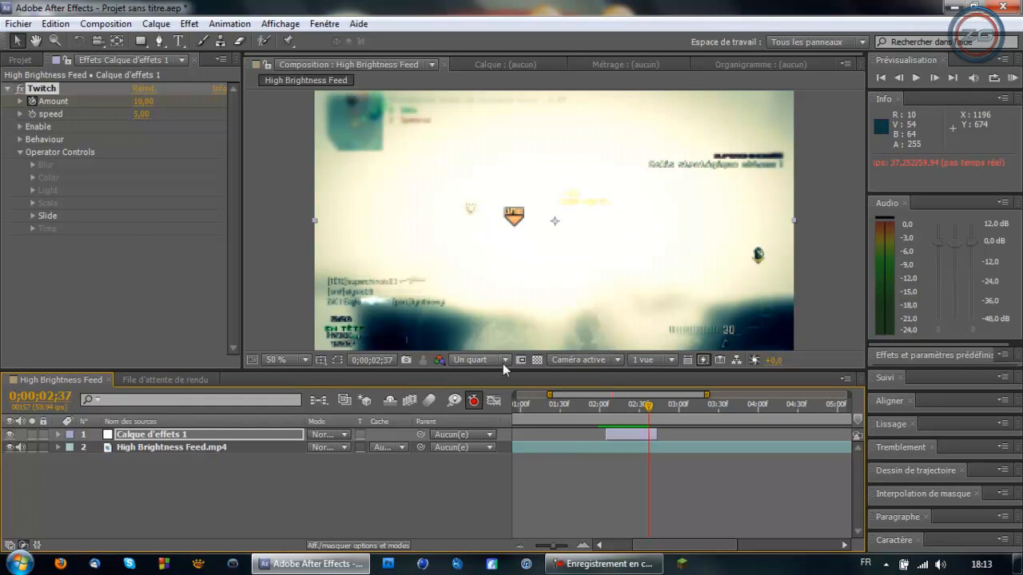
{"action": "left_click", "coordinate": [503, 361]}
{"action": "left_click", "coordinate": [490, 399]}
{"action": "left_click", "coordinate": [606, 408]}
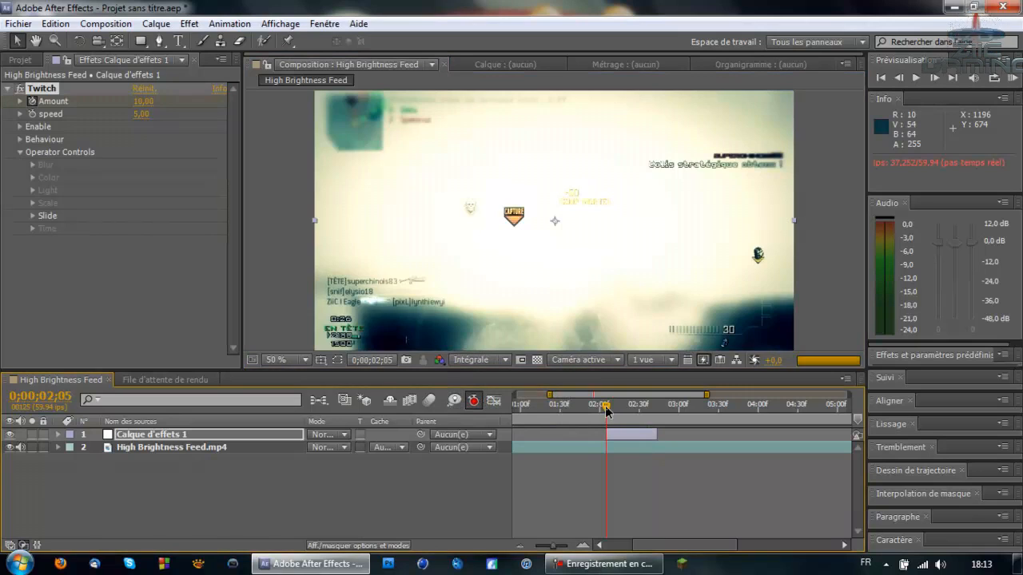
{"action": "left_click_drag", "start_coordinate": [605, 409], "coordinate": [598, 410]}
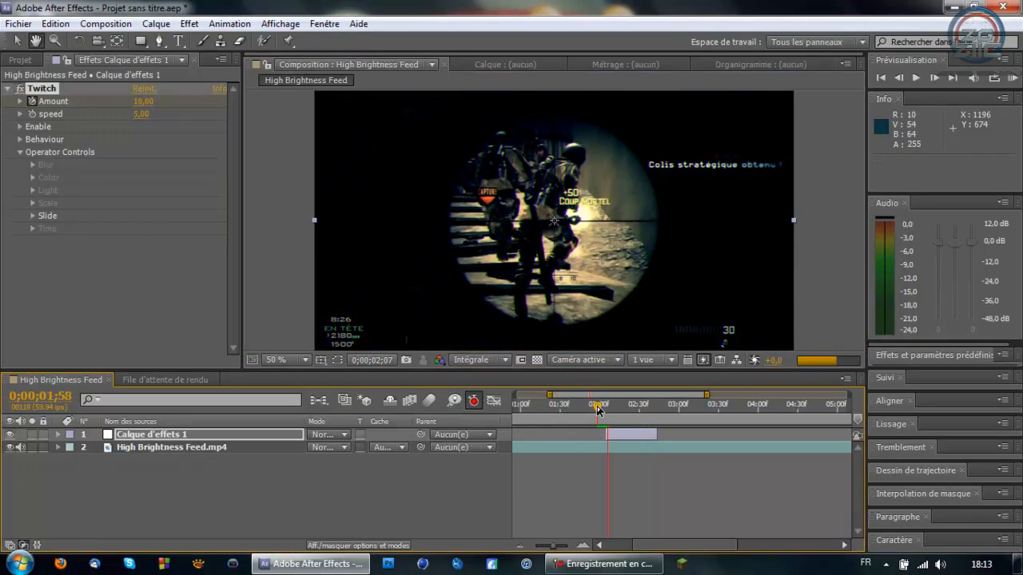
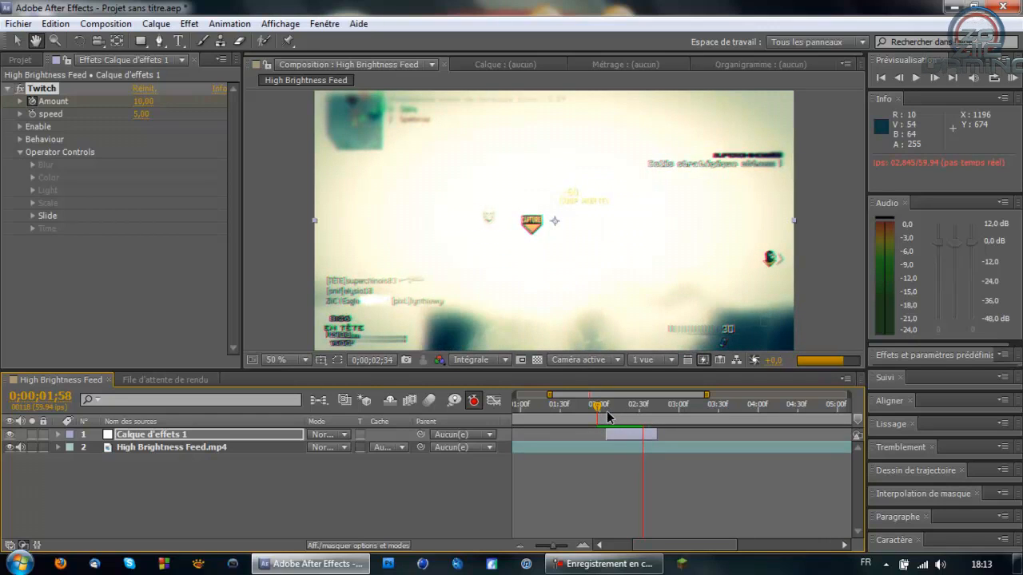
{"action": "left_click", "coordinate": [601, 411]}
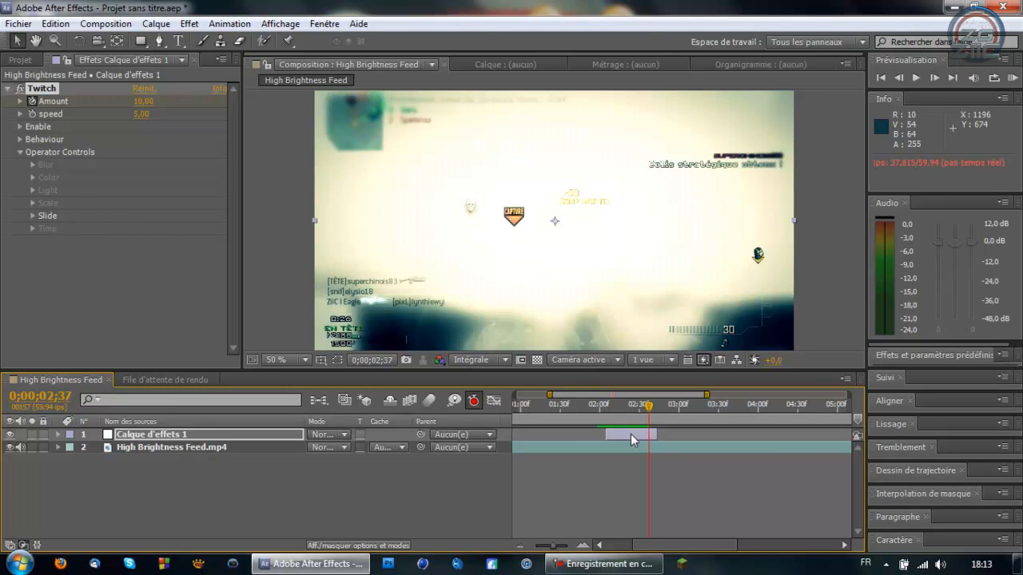
Extend the adjustment layer's end slightly past 0;00;03;00 and preview the section at half resolution (Un demi).
{"action": "left_click_drag", "start_coordinate": [657, 434], "coordinate": [684, 434]}
{"action": "left_click", "coordinate": [600, 409]}
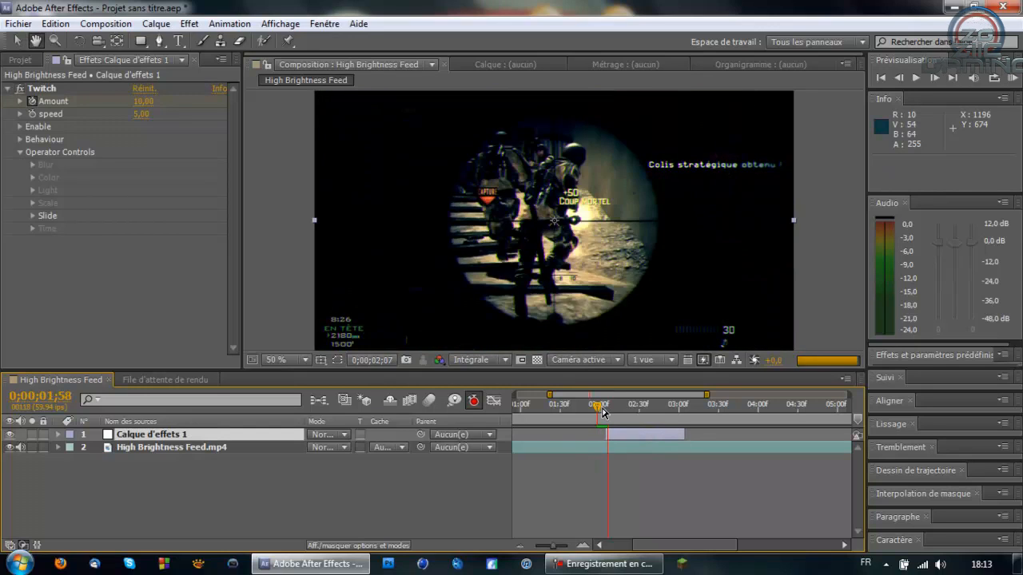
{"action": "left_click", "coordinate": [506, 361]}
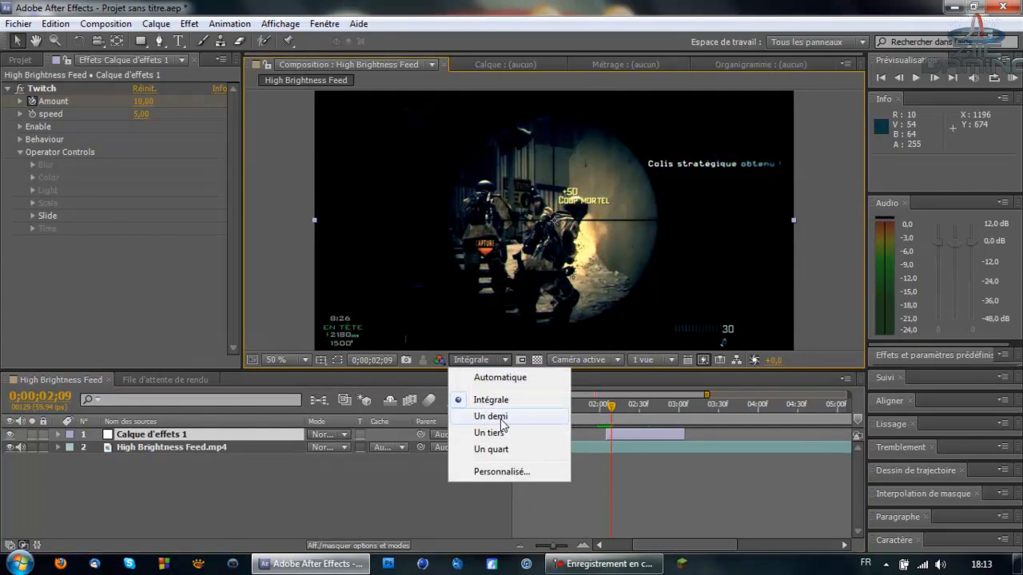
{"action": "left_click", "coordinate": [503, 418]}
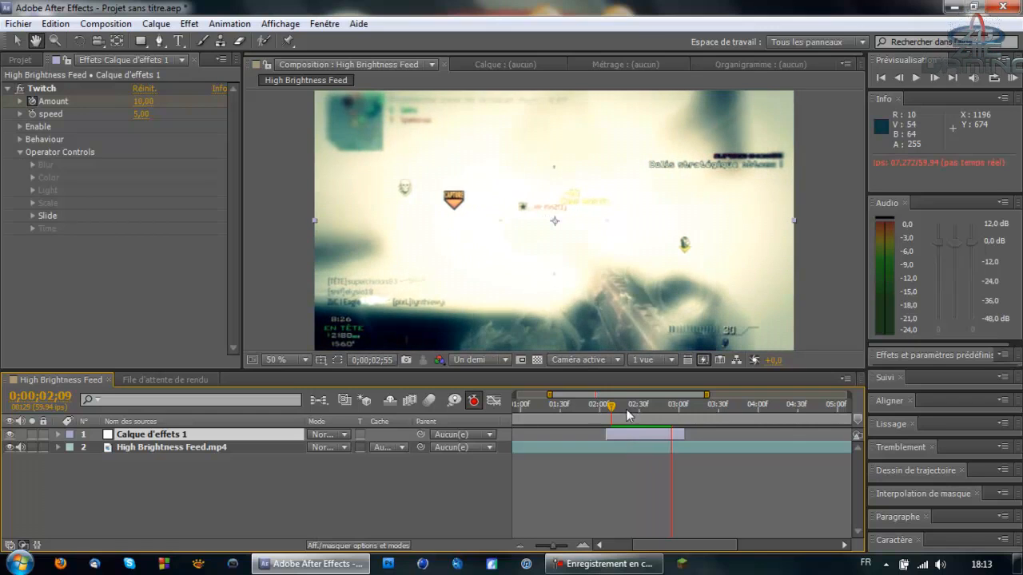
Shorten the adjustment layer's end to about 0;00;02;47, play back from 0;00;02;03 and expand the Twitch effect's Slide settings.
{"action": "left_click_drag", "start_coordinate": [683, 434], "coordinate": [677, 433]}
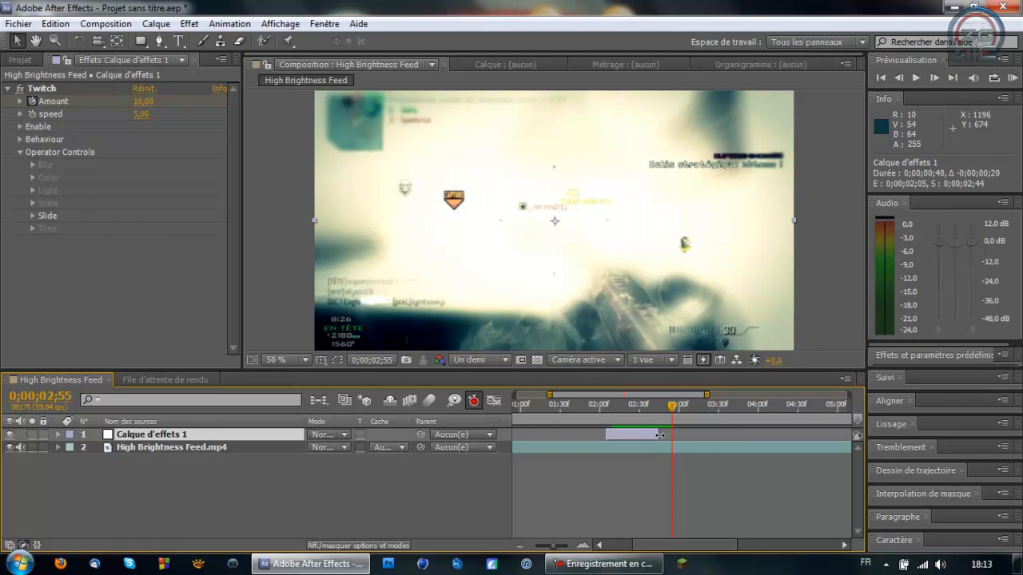
{"action": "left_click", "coordinate": [601, 409]}
{"action": "key", "text": "space"}
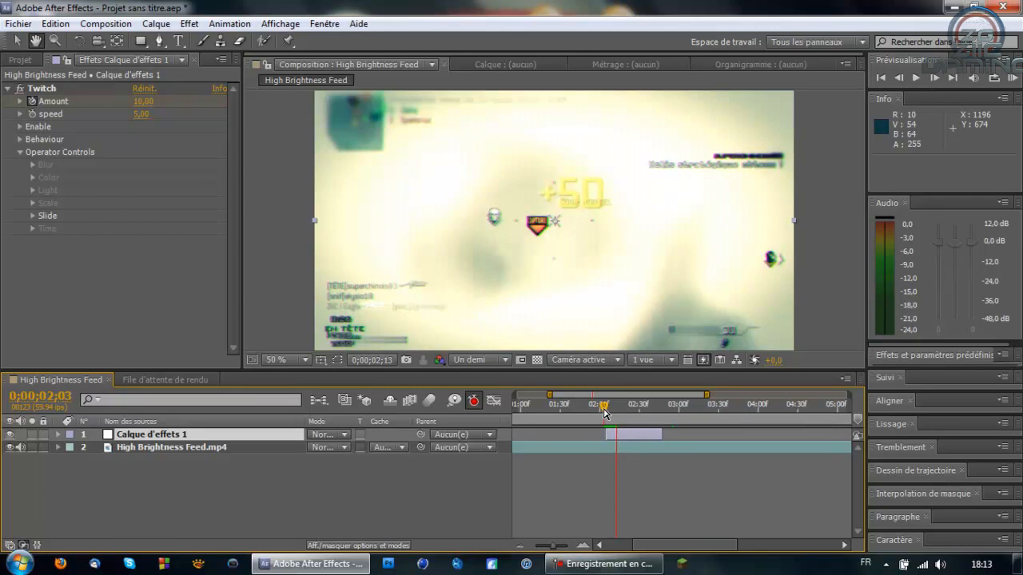
{"action": "left_click", "coordinate": [32, 216]}
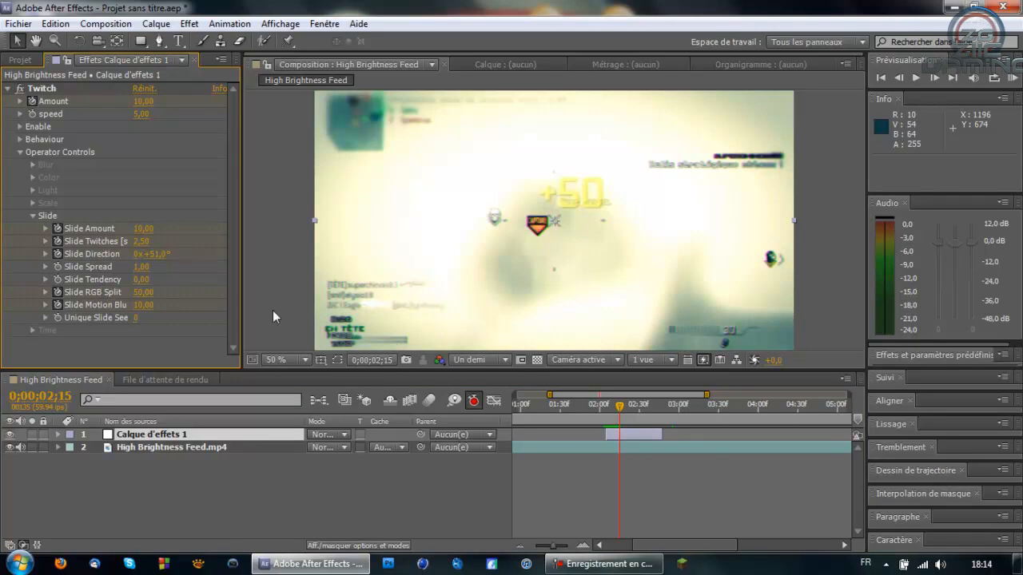
Paste a copy of the Twitch adjustment layer and place it to start at about 0;00;03;49.
{"action": "left_click", "coordinate": [611, 412]}
{"action": "key", "text": "space"}
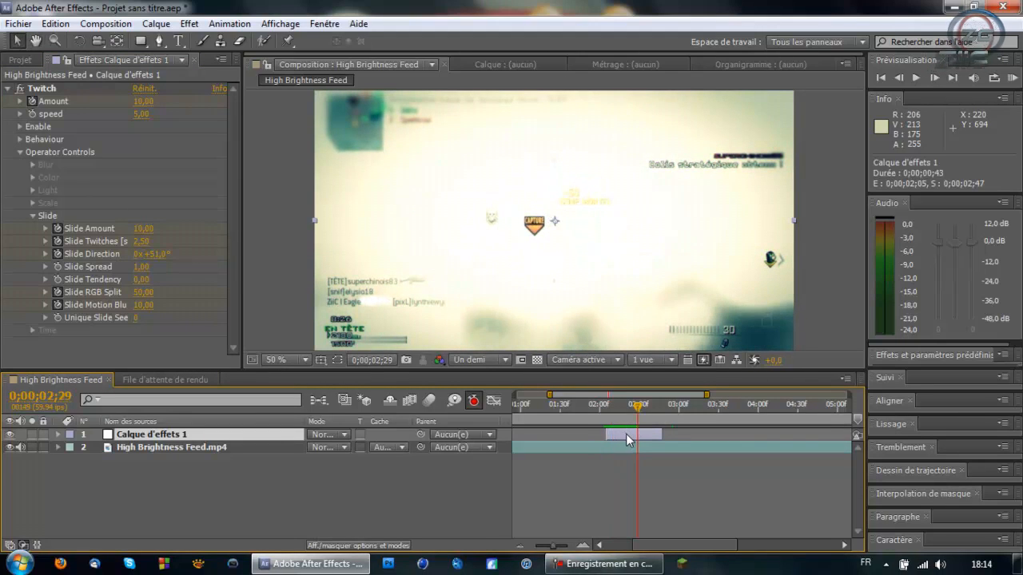
{"action": "left_click", "coordinate": [730, 427]}
{"action": "left_click", "coordinate": [742, 405]}
{"action": "key", "text": "ctrl+v"}
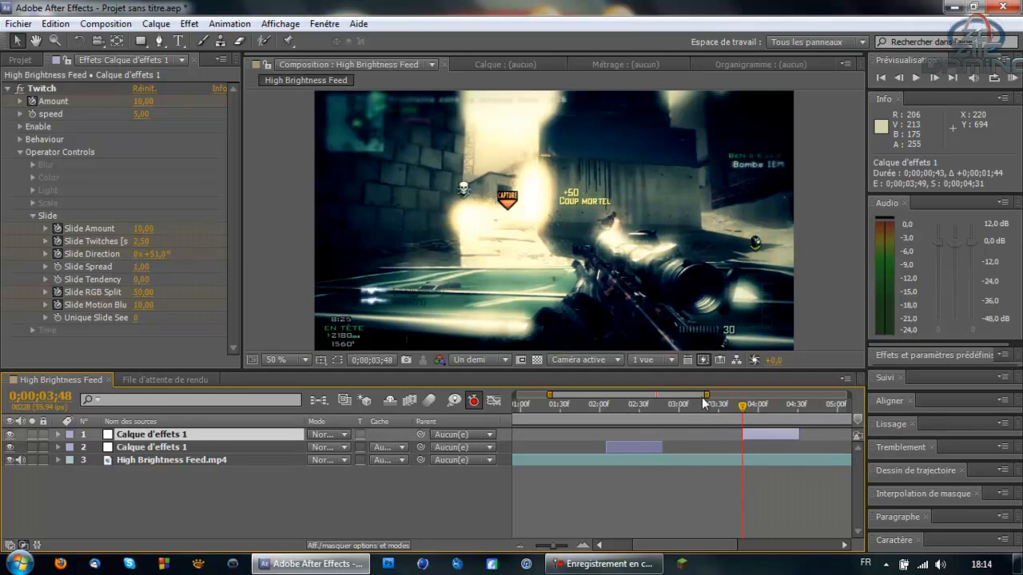
Find the frame of the second scope shot and shift the pasted adjustment layer to start at 0;00;03;18.
{"action": "left_click_drag", "start_coordinate": [706, 395], "coordinate": [814, 396]}
{"action": "left_click", "coordinate": [614, 405]}
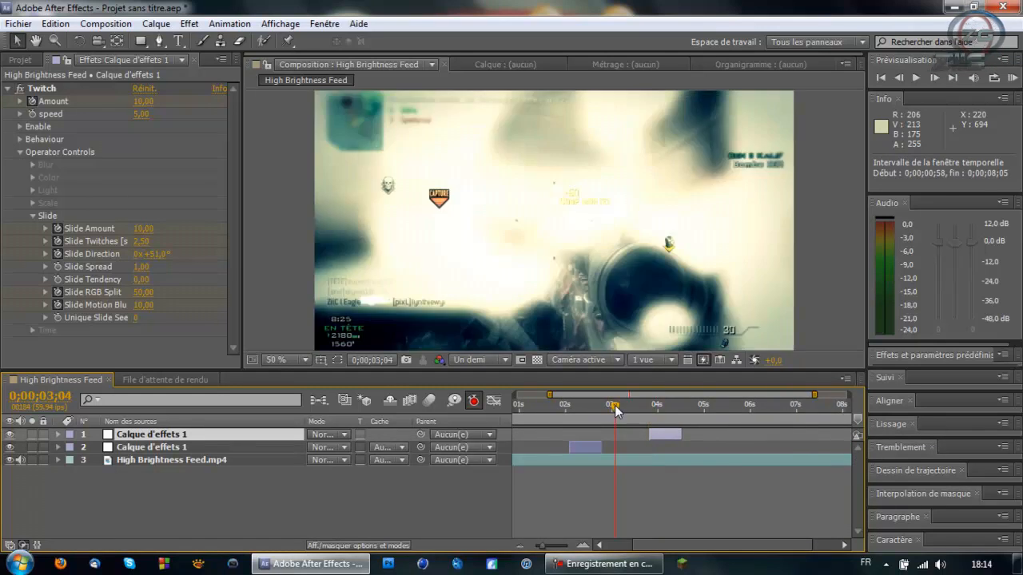
{"action": "left_click", "coordinate": [917, 80]}
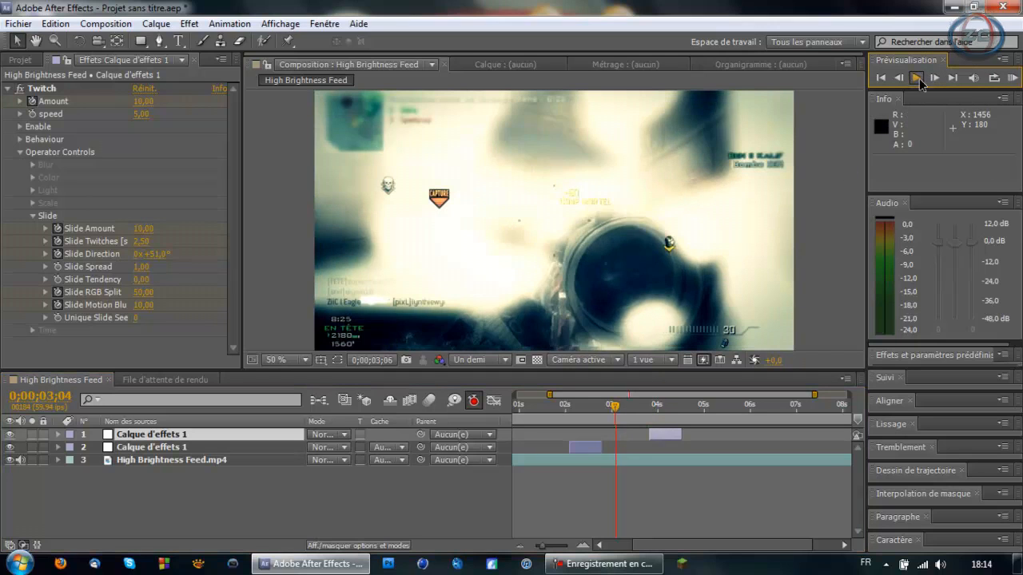
{"action": "left_click", "coordinate": [917, 80]}
{"action": "left_click", "coordinate": [931, 80]}
{"action": "left_click", "coordinate": [930, 79]}
{"action": "left_click", "coordinate": [931, 80]}
{"action": "left_click", "coordinate": [931, 80]}
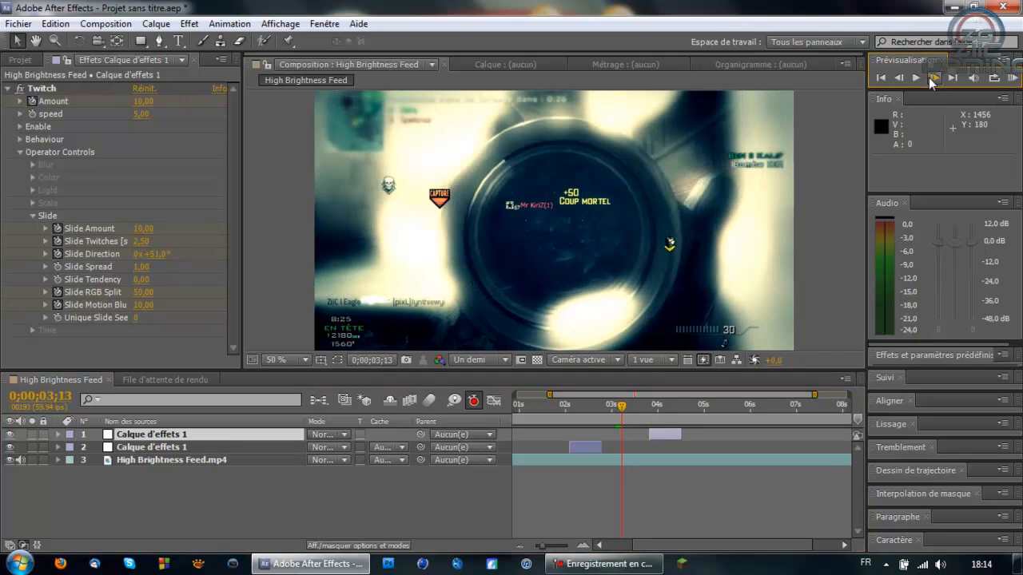
{"action": "left_click", "coordinate": [931, 80]}
{"action": "left_click", "coordinate": [931, 80]}
{"action": "left_click", "coordinate": [930, 80]}
{"action": "left_click", "coordinate": [930, 80]}
{"action": "left_click", "coordinate": [931, 80]}
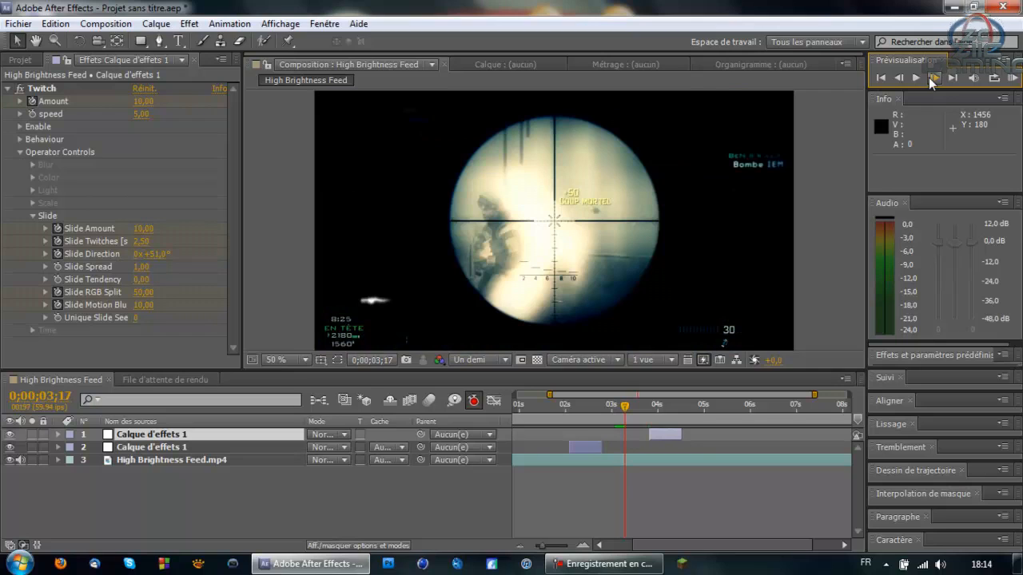
{"action": "left_click_drag", "start_coordinate": [677, 434], "coordinate": [683, 404]}
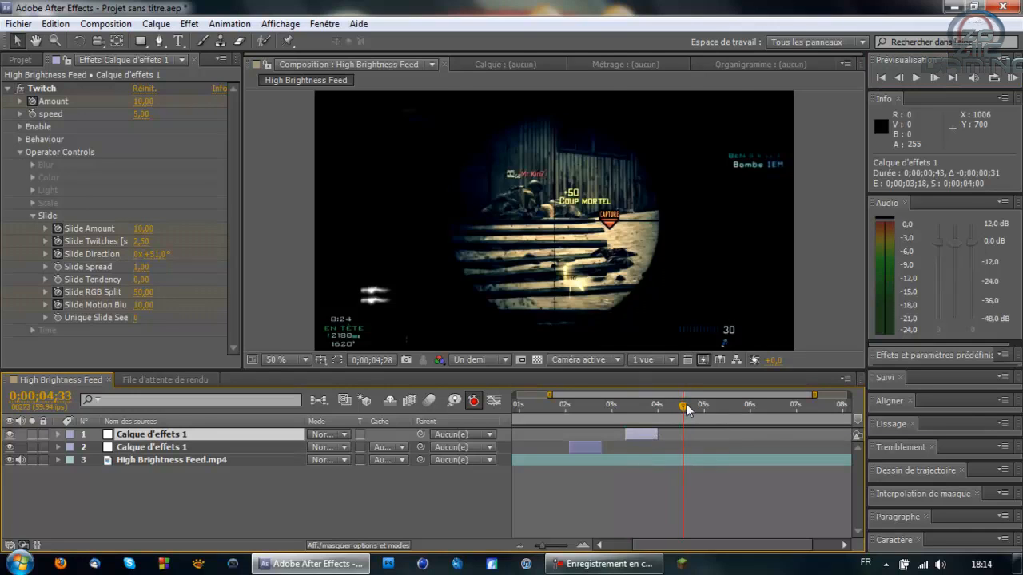
Find the third scope shot's frame and paste another copy of the adjustment layer, starting at 0;00;04;30.
{"action": "left_click", "coordinate": [901, 79]}
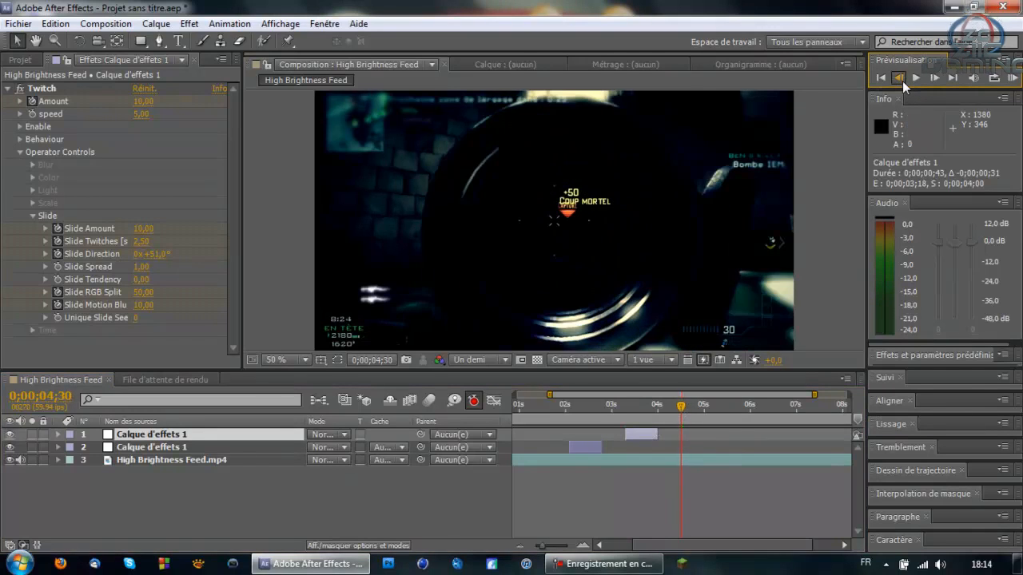
{"action": "left_click", "coordinate": [902, 79]}
{"action": "left_click", "coordinate": [901, 79]}
{"action": "left_click", "coordinate": [901, 79]}
{"action": "left_click", "coordinate": [901, 79]}
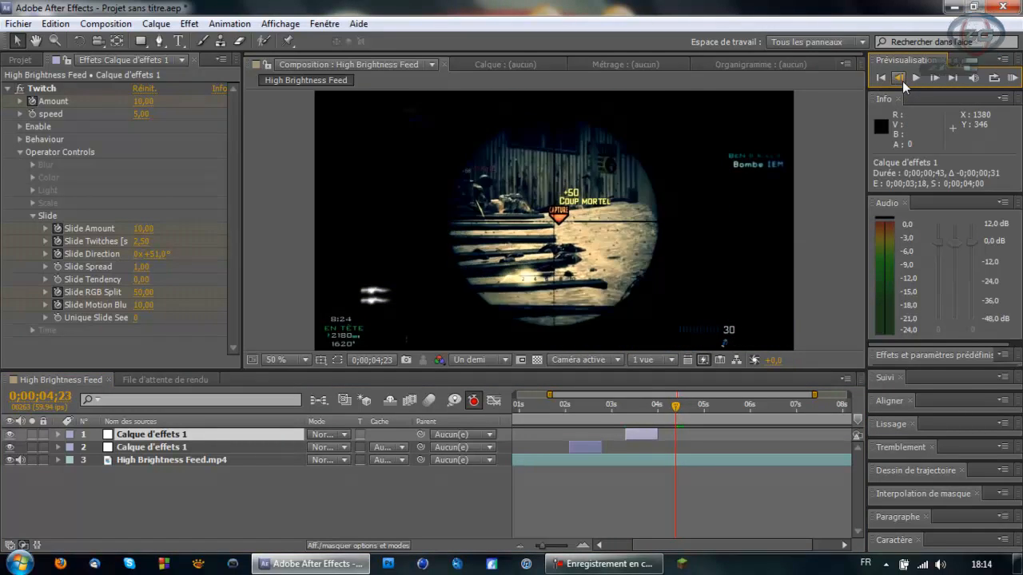
{"action": "left_click", "coordinate": [901, 79]}
{"action": "left_click", "coordinate": [901, 79]}
{"action": "left_click", "coordinate": [901, 80]}
{"action": "left_click", "coordinate": [902, 79]}
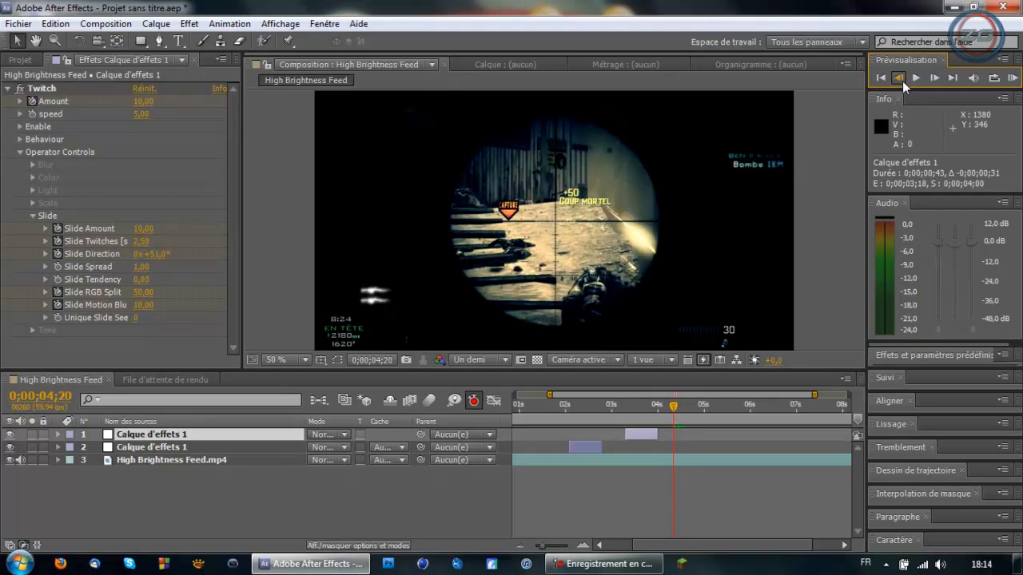
{"action": "left_click", "coordinate": [902, 79]}
{"action": "left_click", "coordinate": [901, 79]}
{"action": "left_click", "coordinate": [901, 79]}
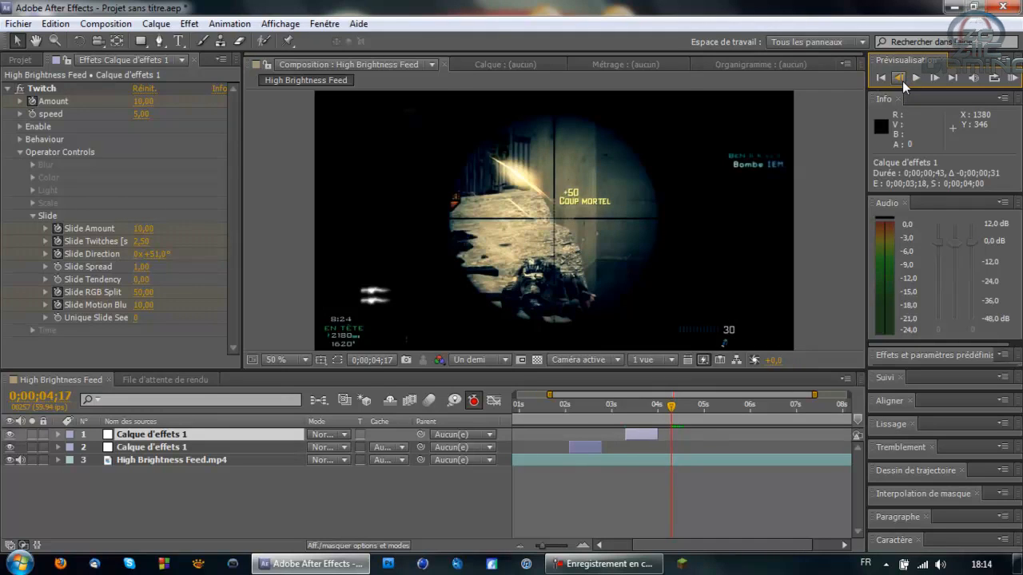
{"action": "left_click", "coordinate": [932, 78]}
{"action": "left_click", "coordinate": [932, 79]}
{"action": "left_click", "coordinate": [933, 78]}
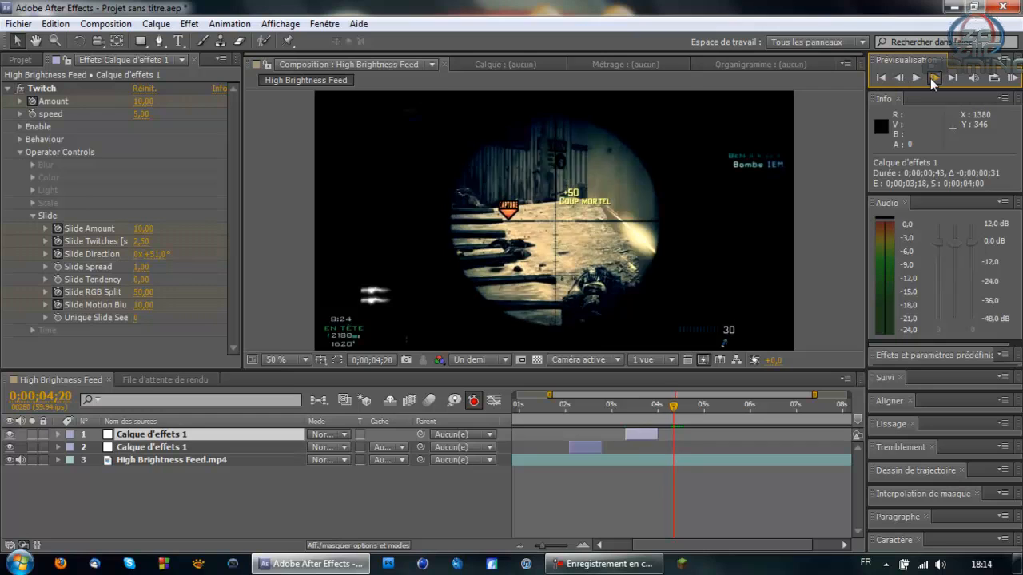
{"action": "left_click", "coordinate": [932, 78]}
{"action": "left_click", "coordinate": [932, 79]}
{"action": "left_click", "coordinate": [932, 78]}
{"action": "left_click", "coordinate": [933, 79]}
{"action": "left_click", "coordinate": [933, 78]}
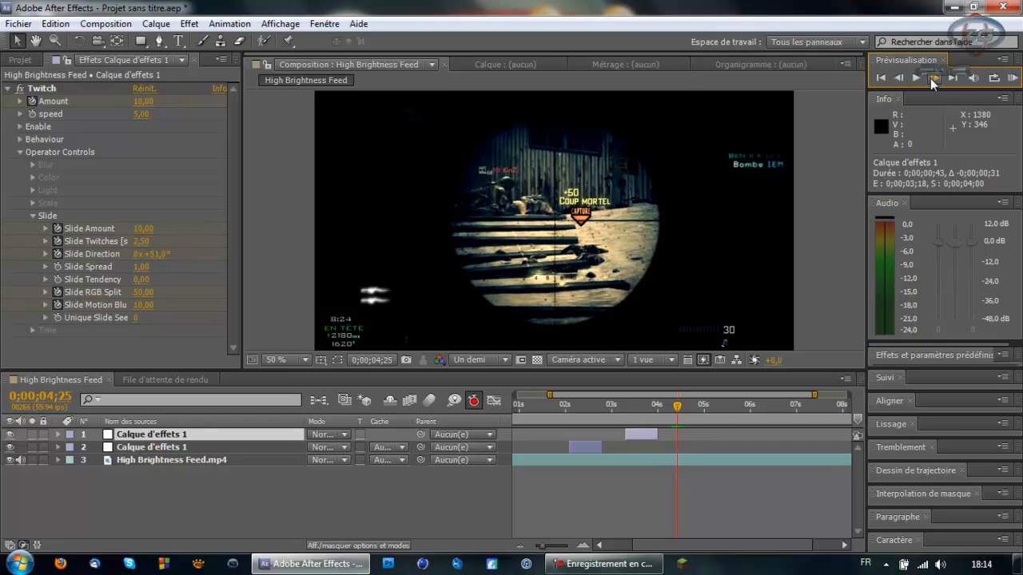
{"action": "left_click", "coordinate": [933, 78]}
{"action": "left_click", "coordinate": [932, 78]}
{"action": "left_click", "coordinate": [932, 79]}
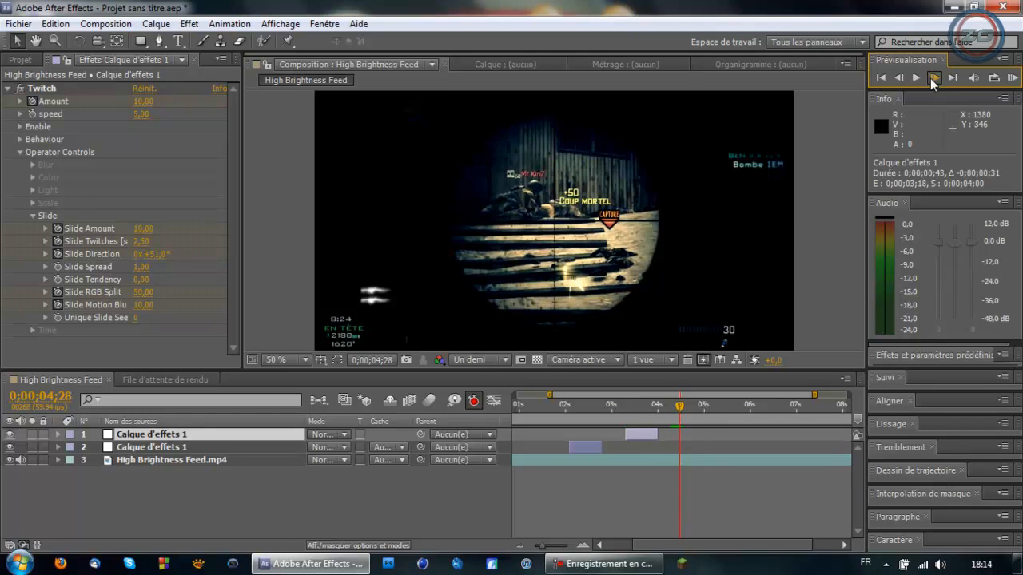
{"action": "left_click", "coordinate": [932, 79]}
{"action": "left_click", "coordinate": [900, 79]}
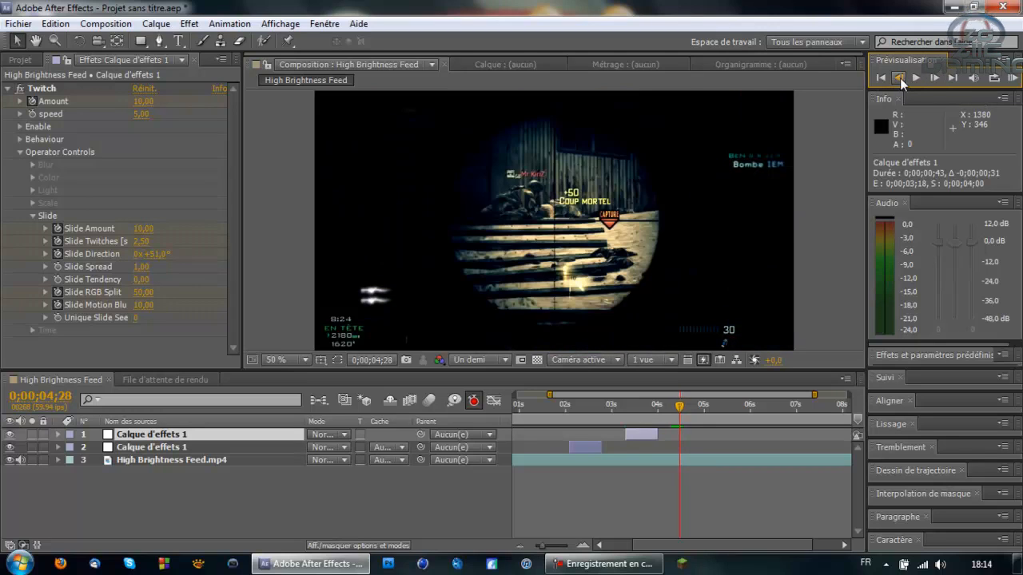
{"action": "left_click", "coordinate": [933, 78]}
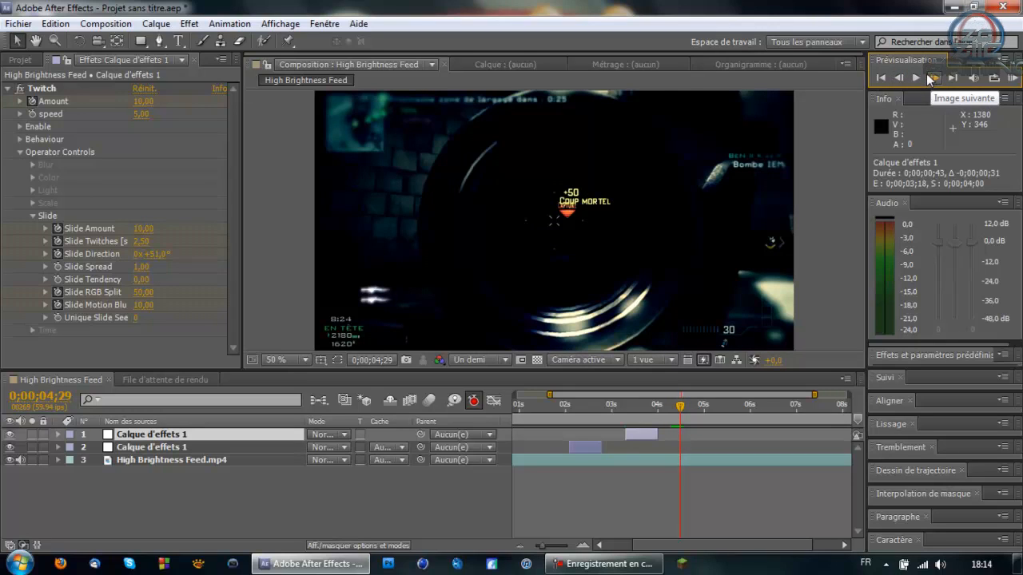
{"action": "key", "text": "ctrl+v"}
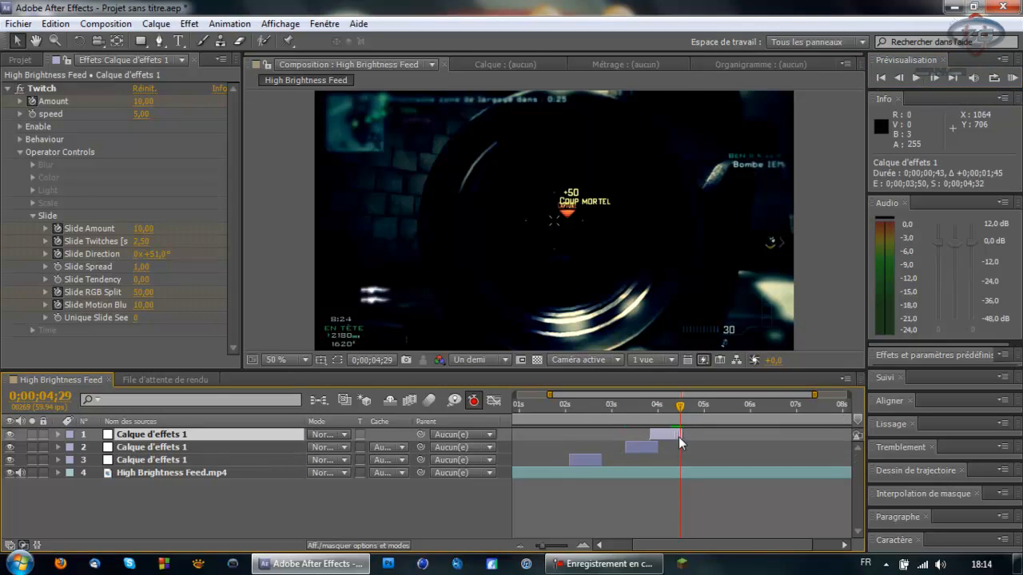
{"action": "left_click_drag", "start_coordinate": [704, 438], "coordinate": [707, 440]}
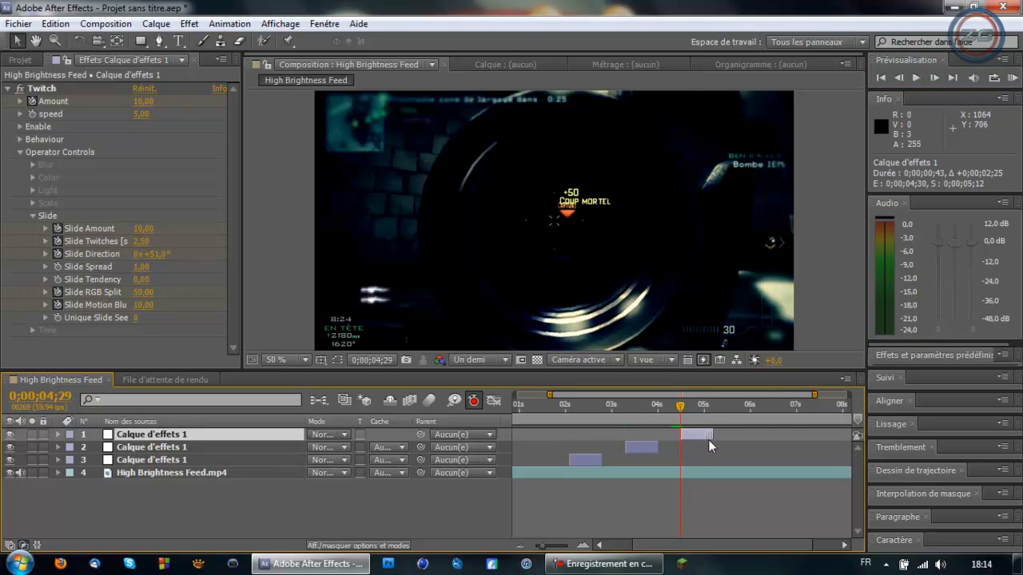
Find the fourth scope shot's frame and add one more copy of the adjustment layer, starting at 0;00;06;11.
{"action": "left_click", "coordinate": [803, 404]}
{"action": "left_click_drag", "start_coordinate": [814, 394], "coordinate": [821, 394]}
{"action": "left_click", "coordinate": [757, 407]}
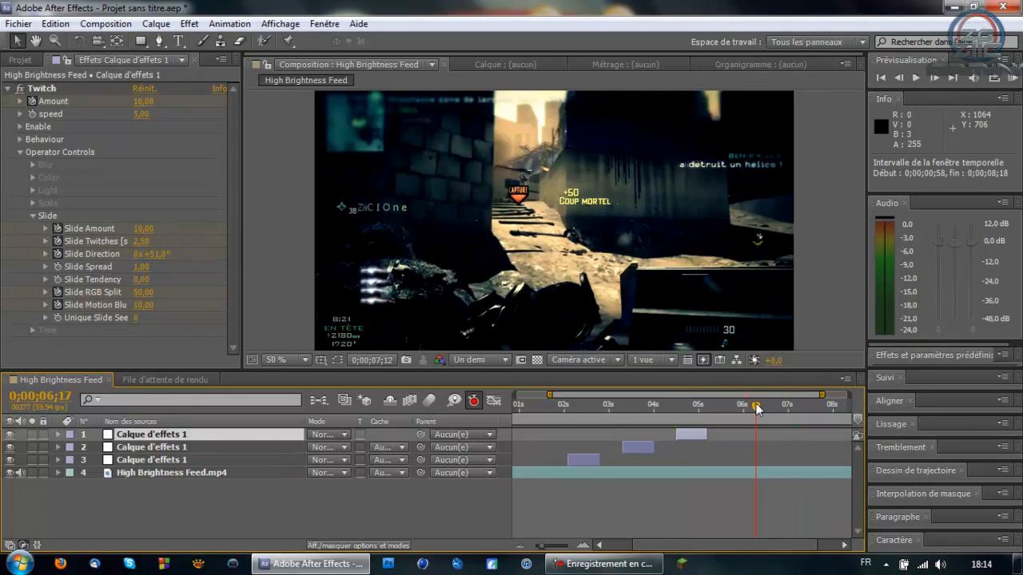
{"action": "left_click", "coordinate": [934, 78]}
{"action": "left_click", "coordinate": [934, 78]}
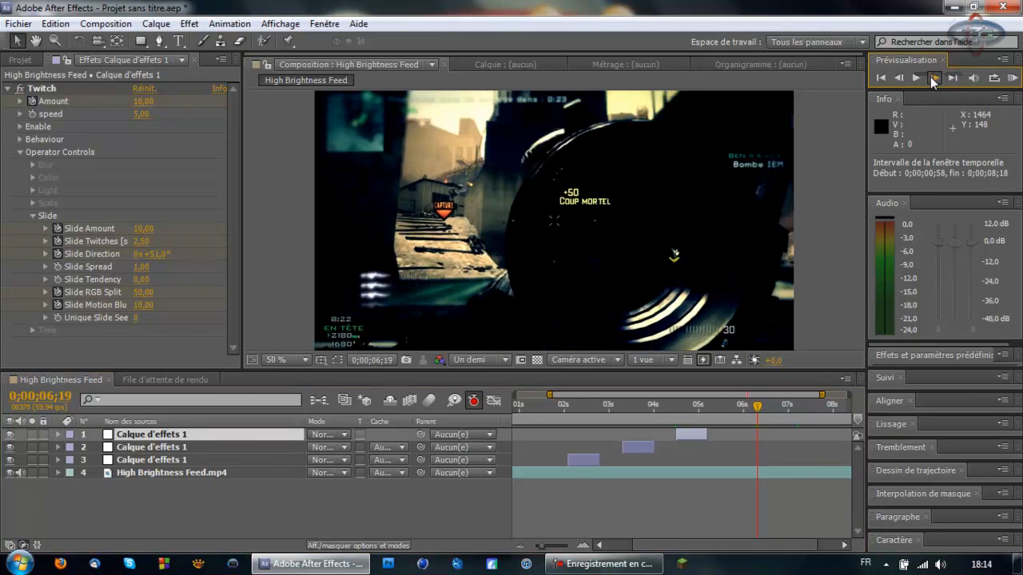
{"action": "left_click", "coordinate": [934, 78]}
{"action": "left_click", "coordinate": [898, 78]}
{"action": "left_click", "coordinate": [897, 78]}
{"action": "left_click", "coordinate": [897, 78]}
{"action": "left_click", "coordinate": [898, 79]}
{"action": "left_click", "coordinate": [897, 78]}
{"action": "left_click", "coordinate": [897, 78]}
{"action": "left_click", "coordinate": [897, 78]}
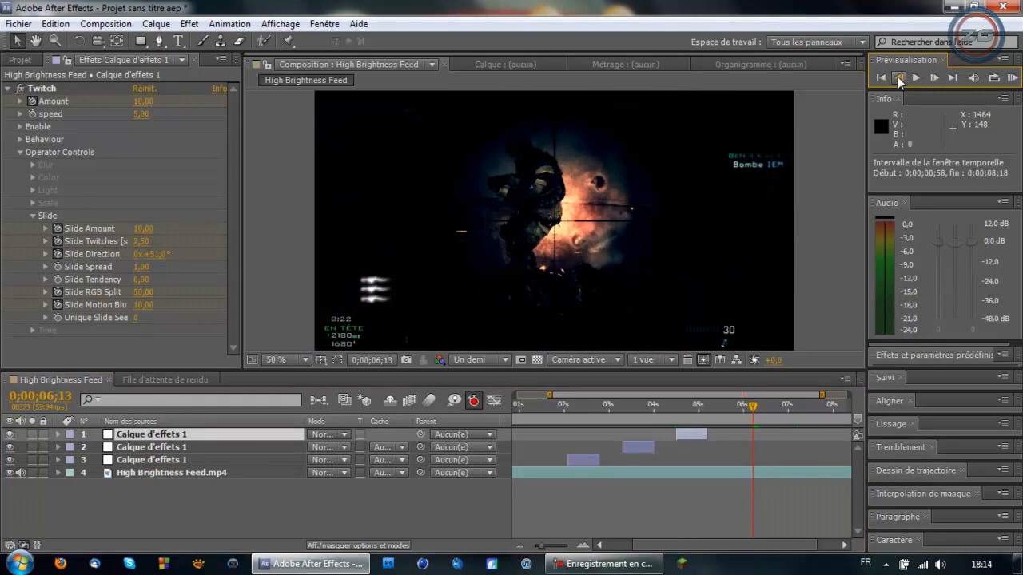
{"action": "left_click", "coordinate": [897, 78]}
{"action": "left_click", "coordinate": [897, 79]}
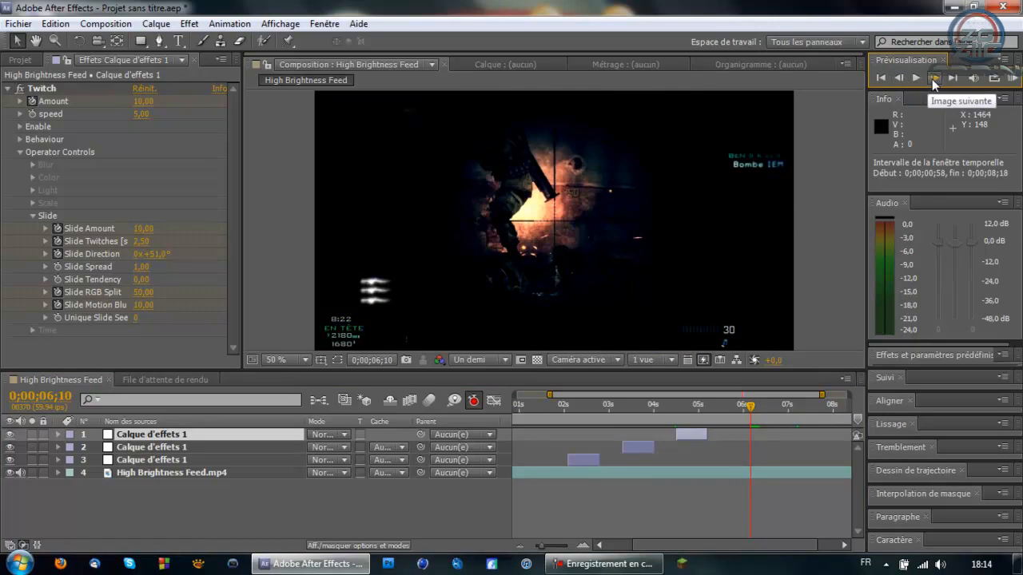
{"action": "left_click", "coordinate": [934, 79]}
{"action": "key", "text": "ctrl+v"}
{"action": "left_click_drag", "start_coordinate": [591, 435], "coordinate": [777, 436]}
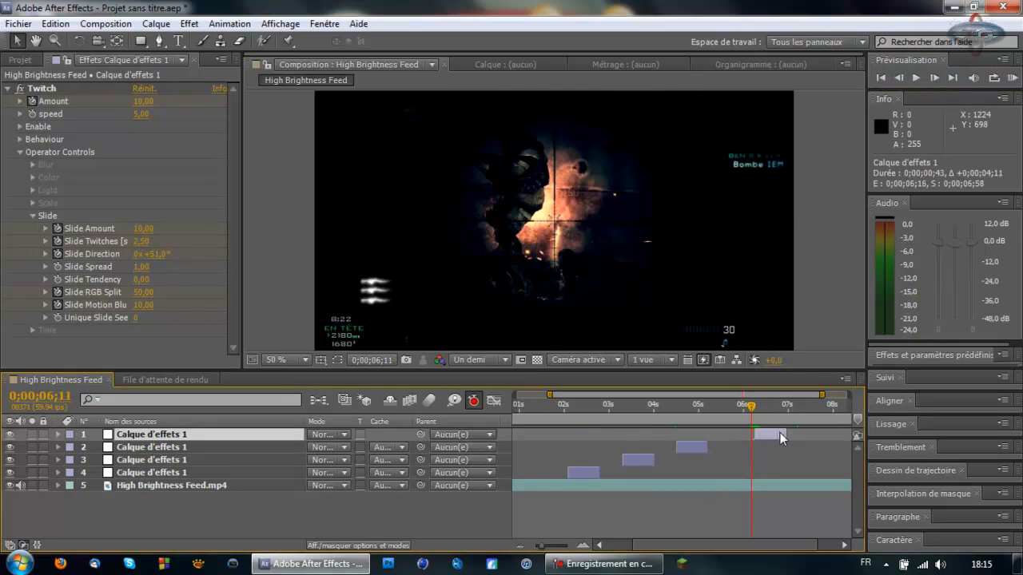
Preview the Twitch effects from before the first adjustment layer, lowering the preview resolution to Un quart.
{"action": "left_click", "coordinate": [551, 414]}
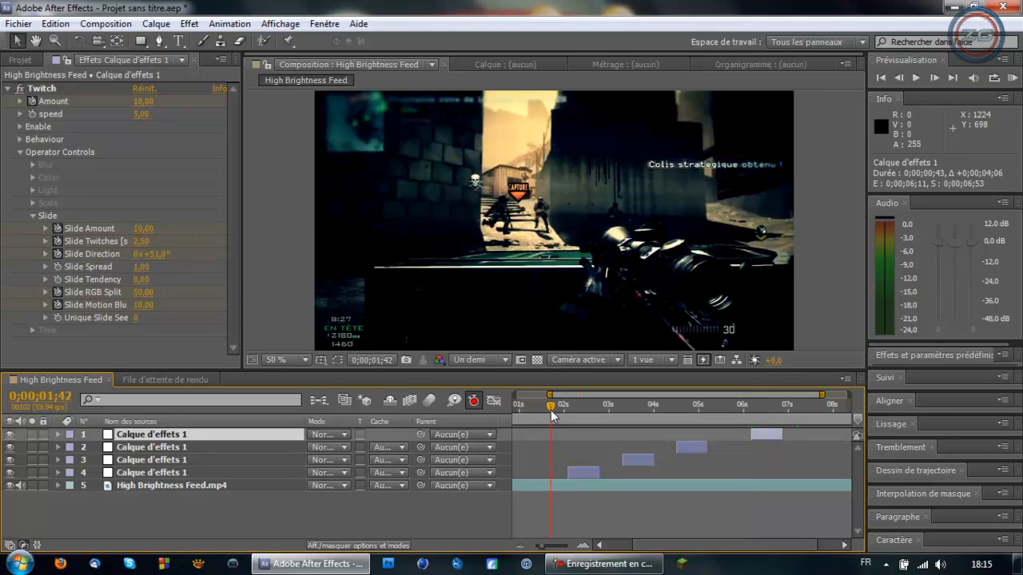
{"action": "key", "text": "space"}
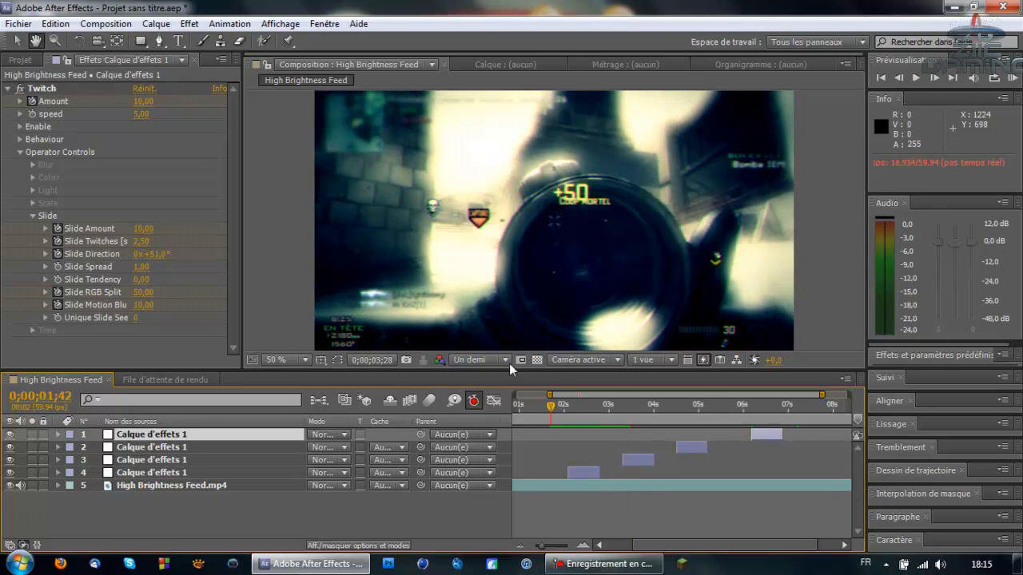
{"action": "left_click", "coordinate": [479, 360]}
{"action": "left_click", "coordinate": [493, 450]}
{"action": "left_click", "coordinate": [563, 409]}
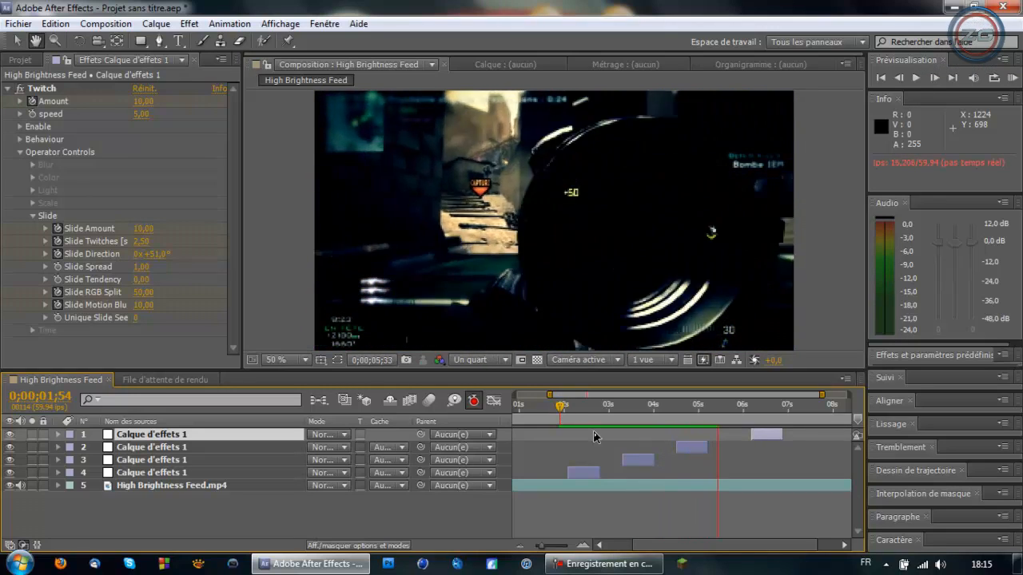
{"action": "key", "text": "space"}
Trim the ends of the four adjustment layers, from earliest to latest, to durations of 25, 27, 28 and 24 frames.
{"action": "left_click_drag", "start_coordinate": [599, 471], "coordinate": [586, 473]}
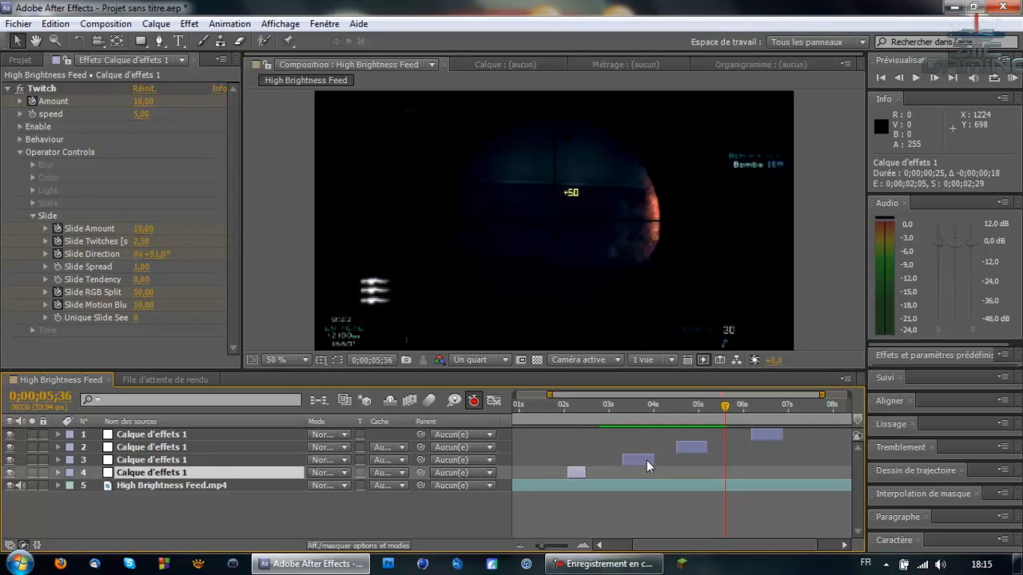
{"action": "left_click_drag", "start_coordinate": [651, 461], "coordinate": [641, 461]}
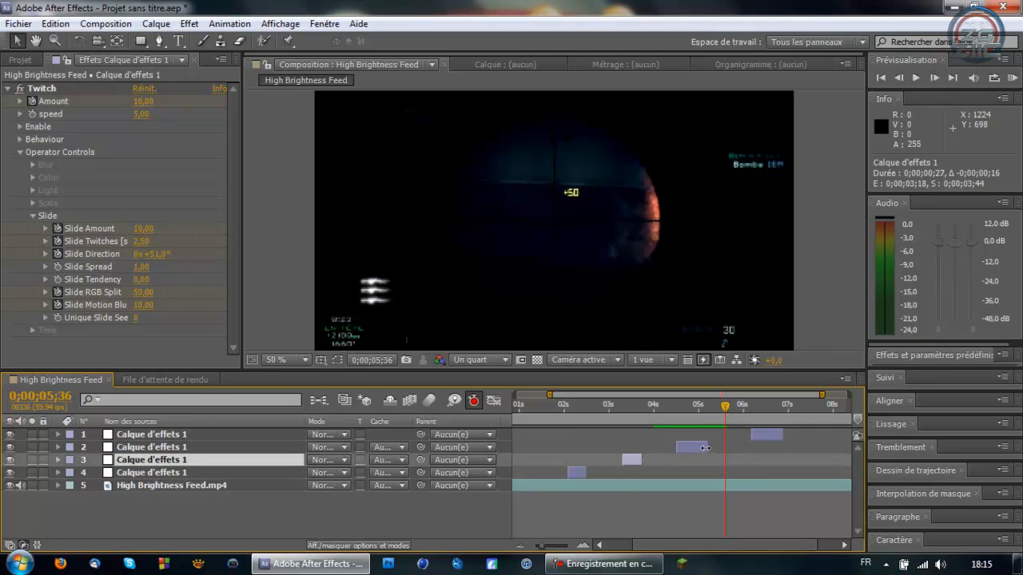
{"action": "left_click_drag", "start_coordinate": [704, 448], "coordinate": [691, 449]}
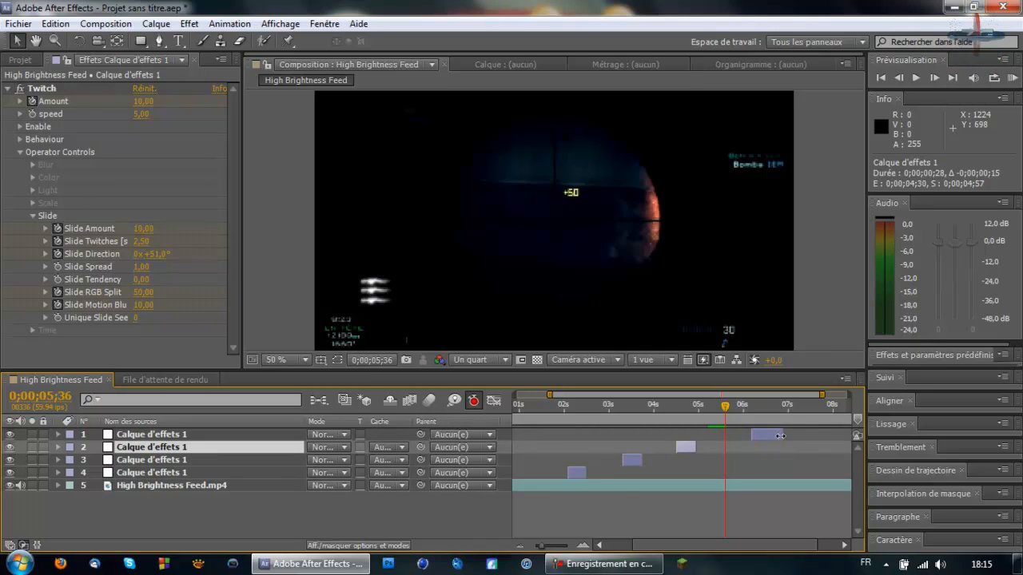
{"action": "left_click_drag", "start_coordinate": [780, 436], "coordinate": [773, 434]}
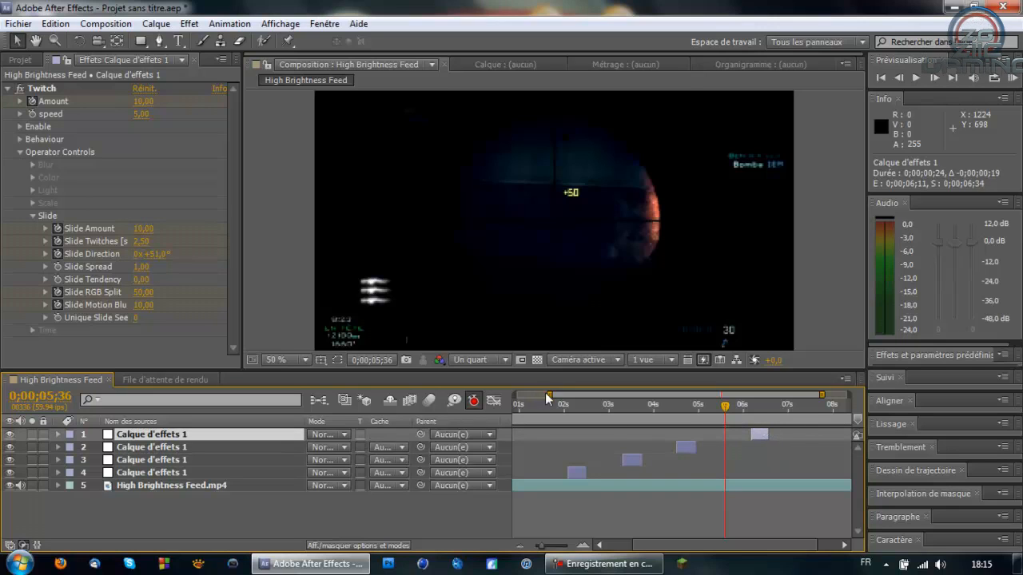
Return to the start of the High Brightness Feed composition and add it to the render queue.
{"action": "left_click_drag", "start_coordinate": [548, 397], "coordinate": [520, 395]}
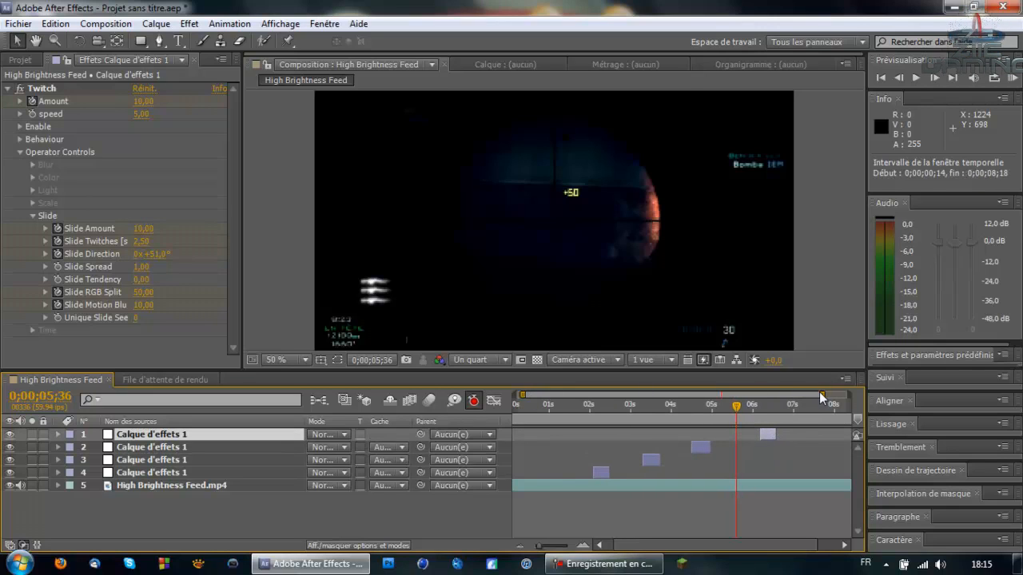
{"action": "left_click_drag", "start_coordinate": [821, 398], "coordinate": [849, 396]}
{"action": "left_click_drag", "start_coordinate": [526, 395], "coordinate": [509, 395]}
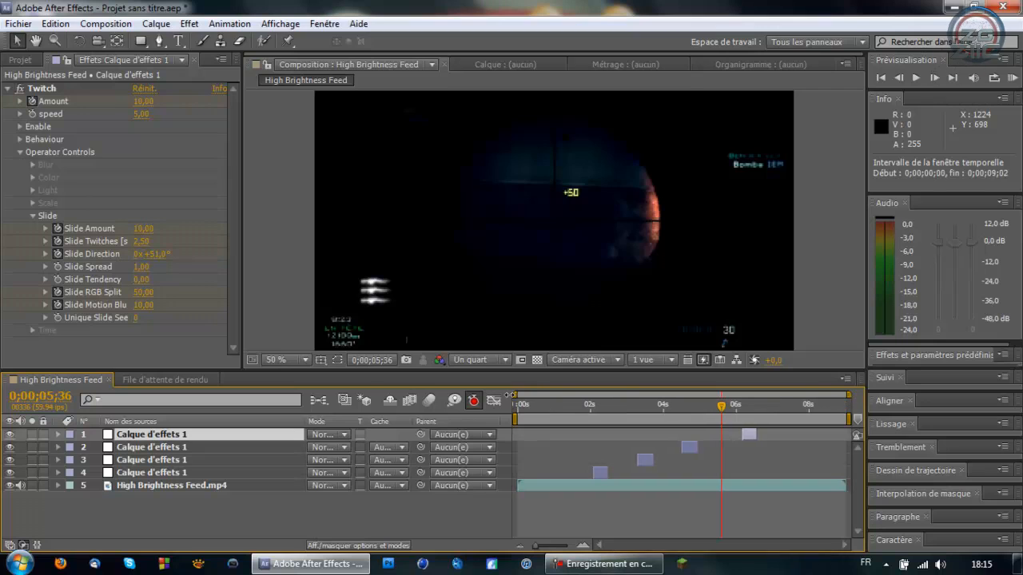
{"action": "left_click", "coordinate": [519, 409]}
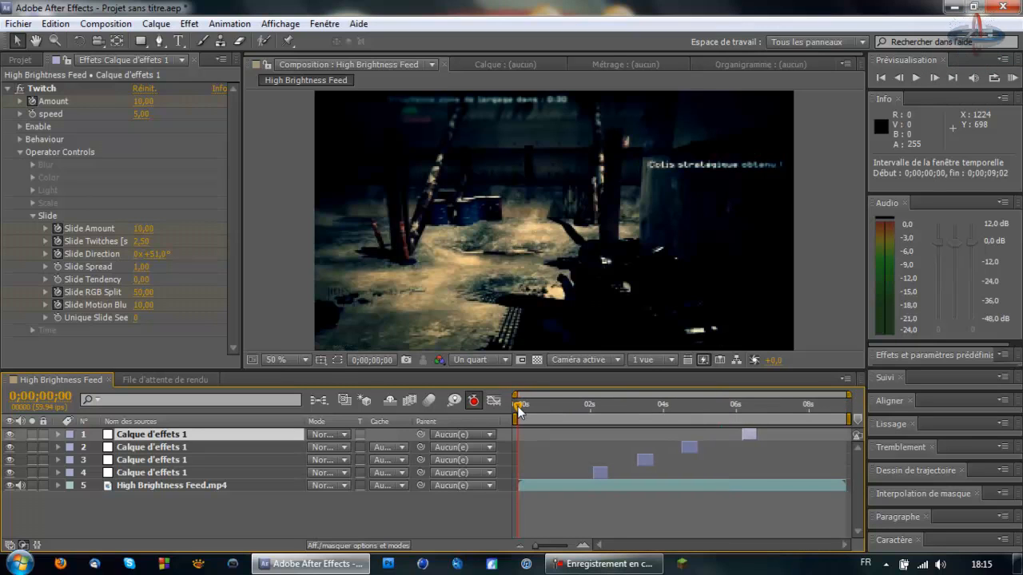
{"action": "left_click", "coordinate": [105, 23]}
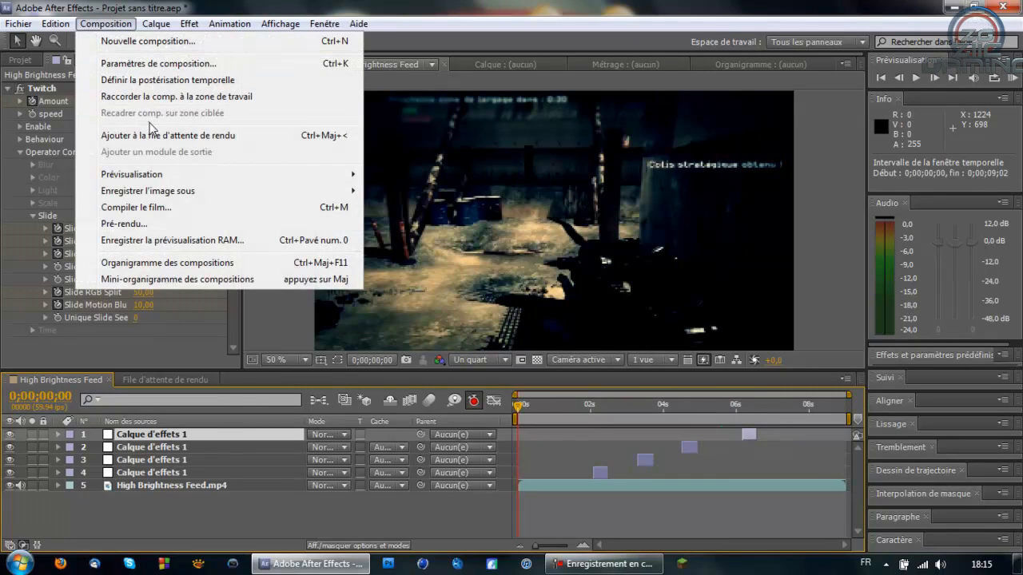
{"action": "left_click", "coordinate": [159, 132]}
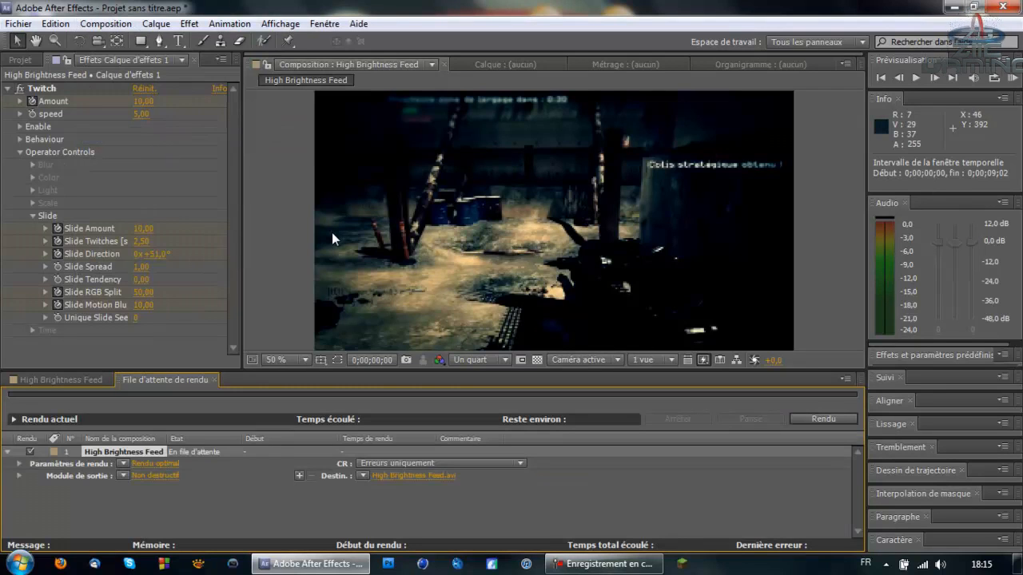
Review and accept the queued composition's render settings with Optimale quality and Intégrale resolution, limited to the work area.
{"action": "left_click", "coordinate": [106, 23]}
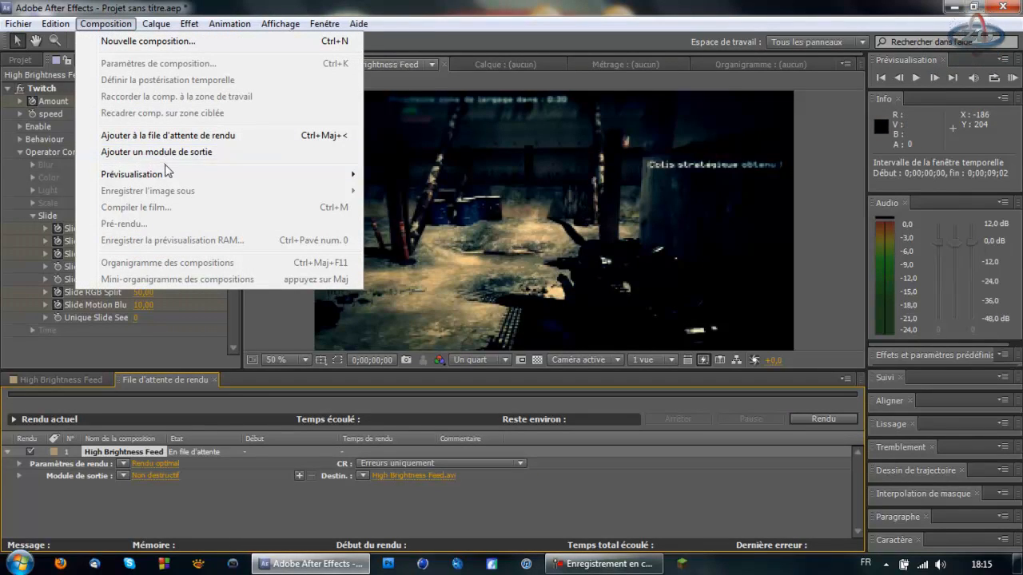
{"action": "left_click", "coordinate": [155, 465]}
{"action": "left_click", "coordinate": [155, 465]}
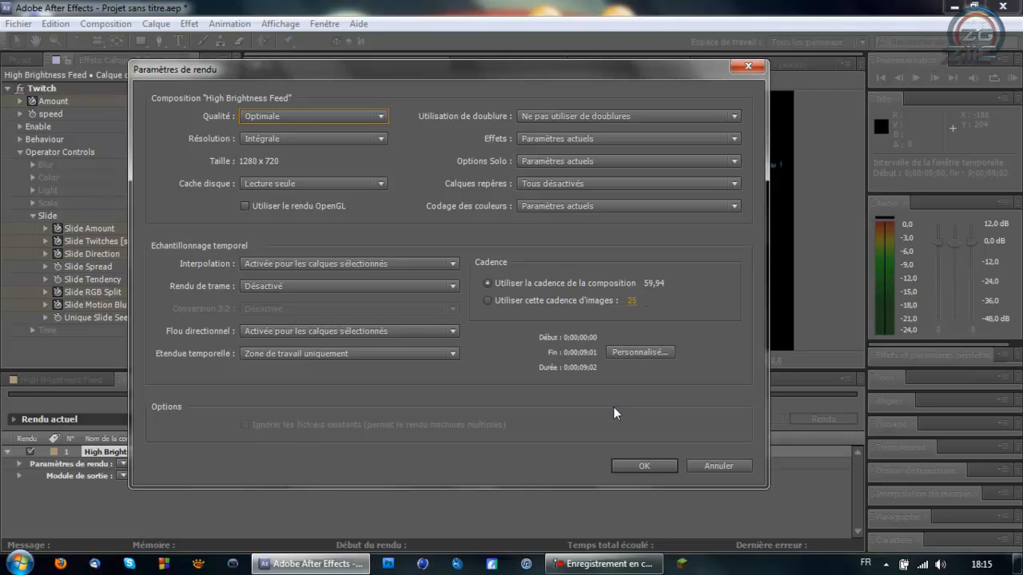
{"action": "left_click", "coordinate": [637, 467]}
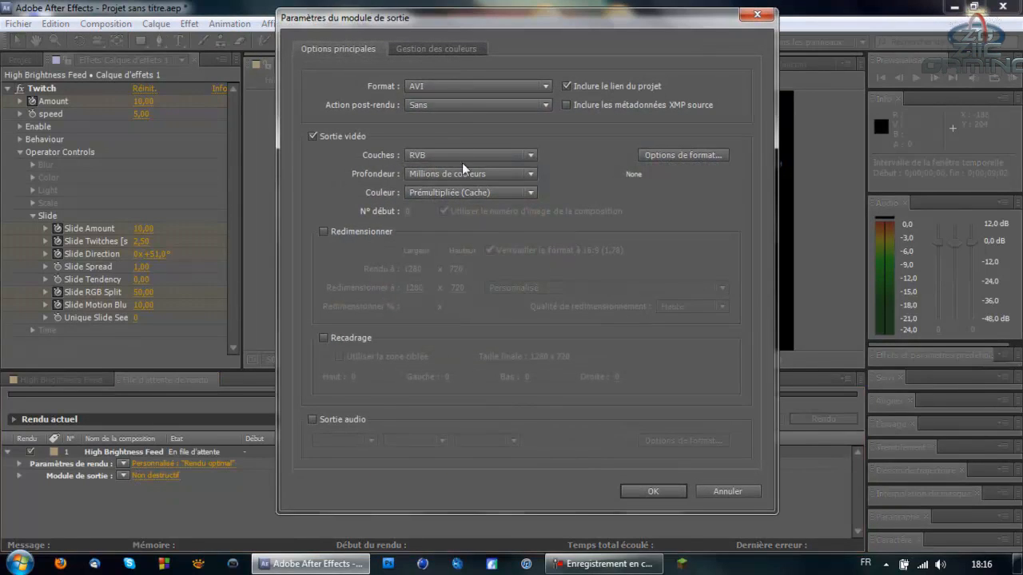
Set the output format to QuickTime with audio output enabled, start the render, and minimize the window.
{"action": "left_click", "coordinate": [449, 87]}
{"action": "left_click", "coordinate": [459, 336]}
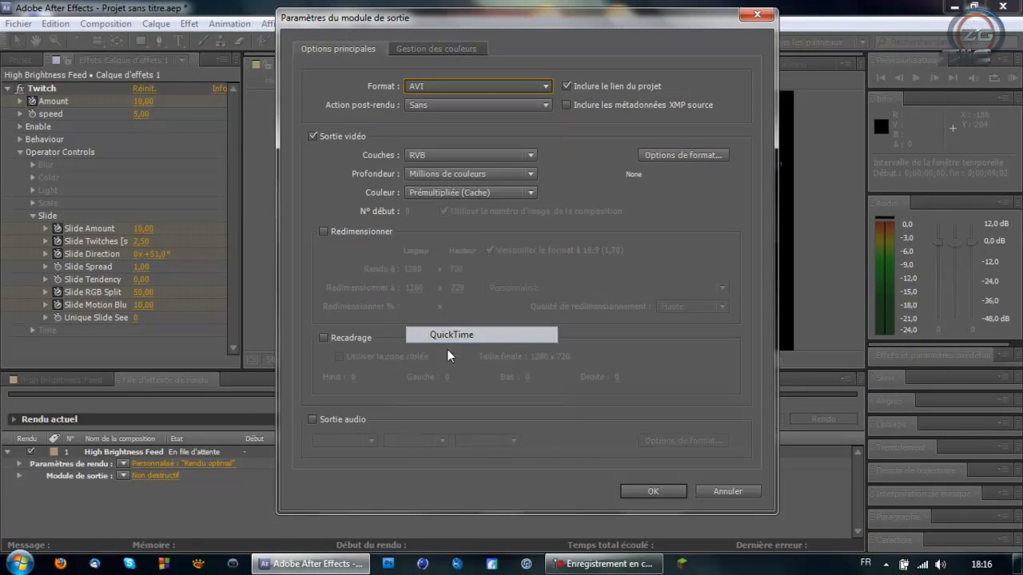
{"action": "left_click", "coordinate": [349, 417]}
{"action": "left_click", "coordinate": [648, 491]}
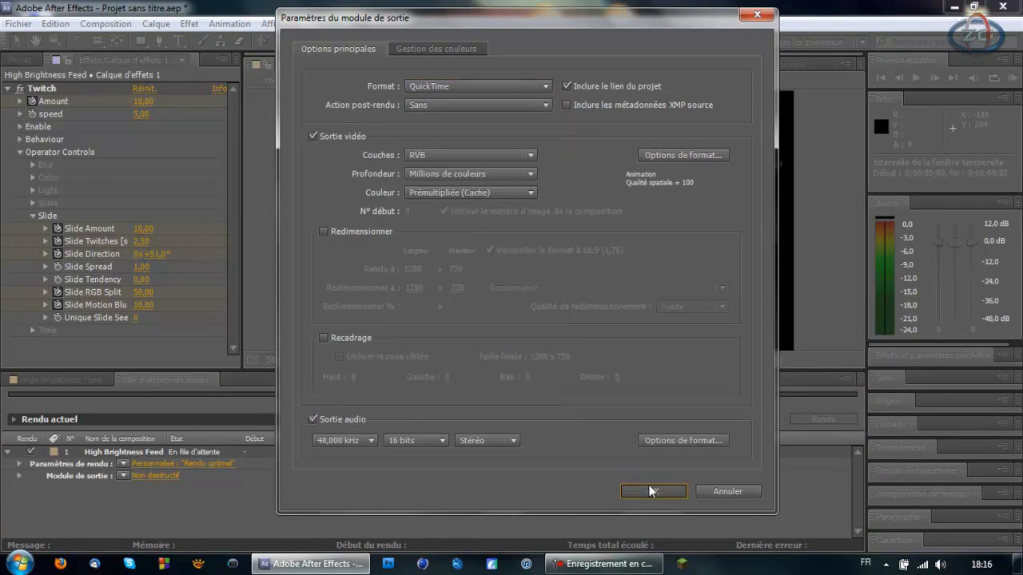
{"action": "left_click", "coordinate": [812, 416]}
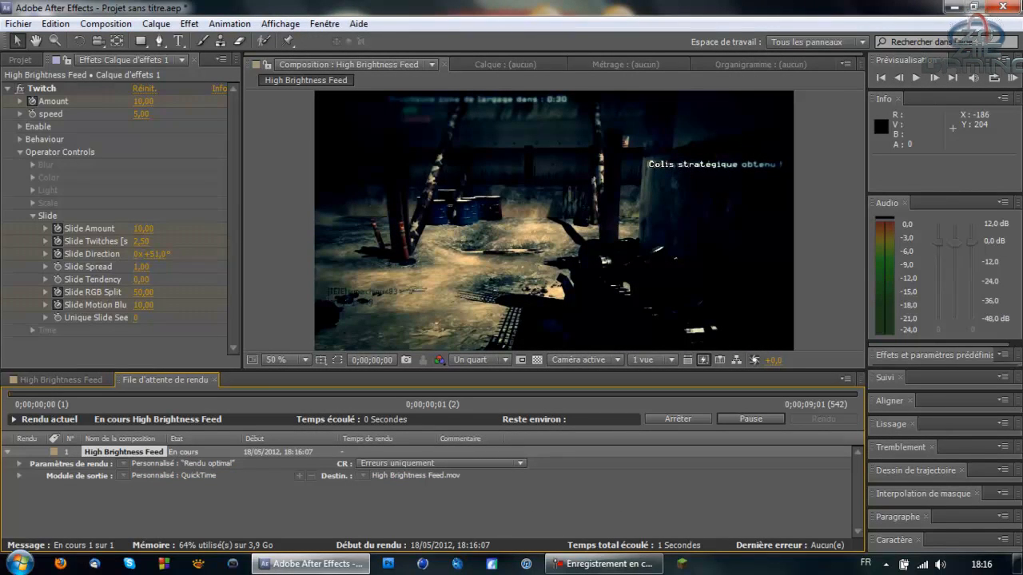
{"action": "left_click", "coordinate": [953, 7]}
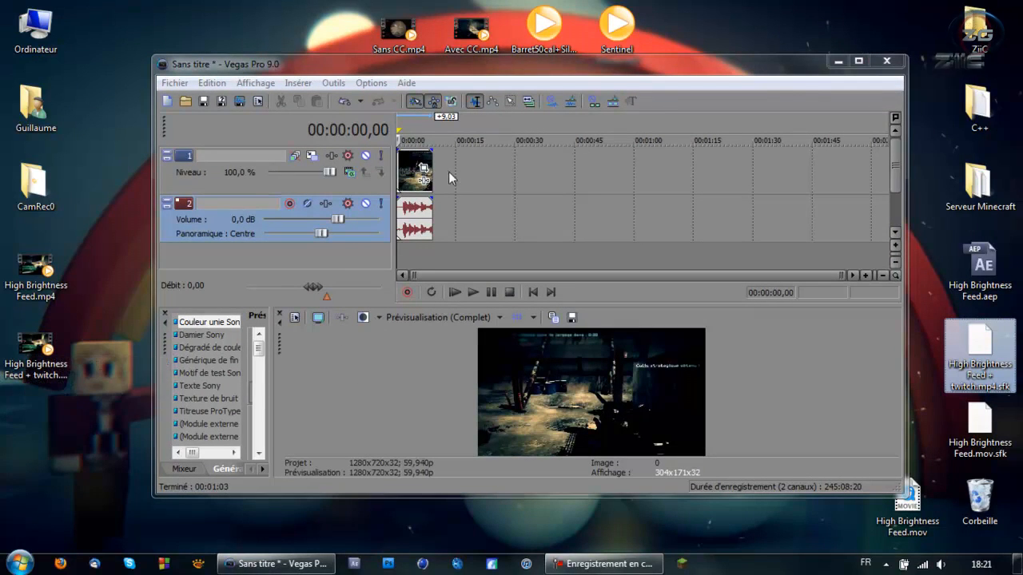
Select High Brightness Feed + twitch.mp4 on the desktop, and maximize the Vegas Pro window.
{"action": "left_click", "coordinate": [907, 516]}
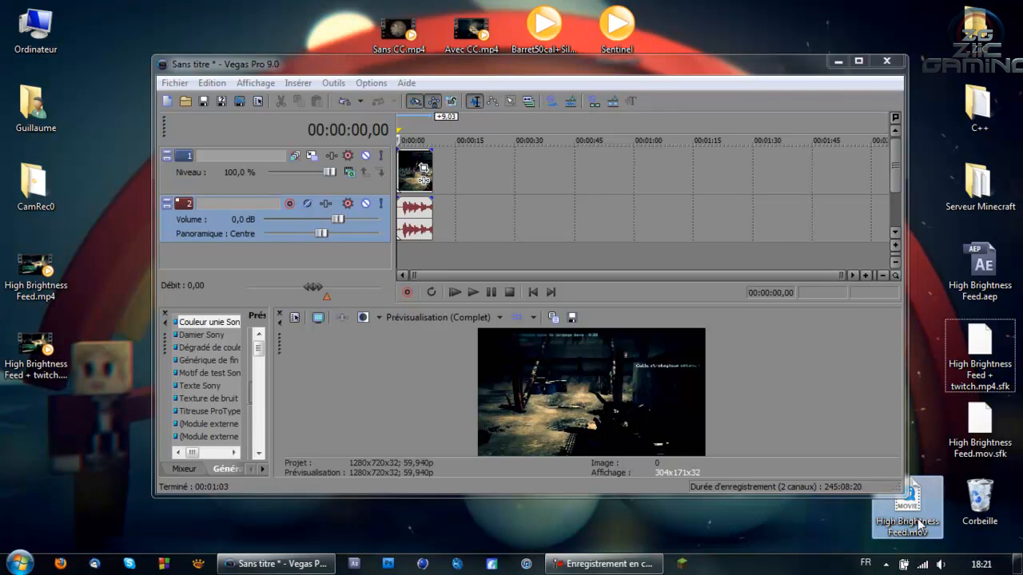
{"action": "left_click", "coordinate": [36, 355]}
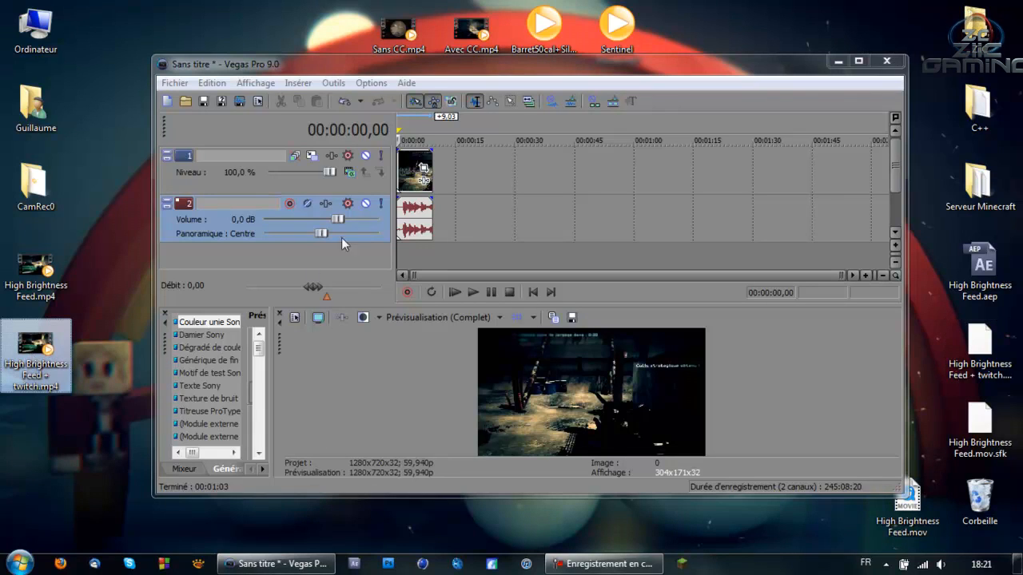
{"action": "left_click_drag", "start_coordinate": [429, 66], "coordinate": [418, 88]}
{"action": "double_click", "coordinate": [421, 78]}
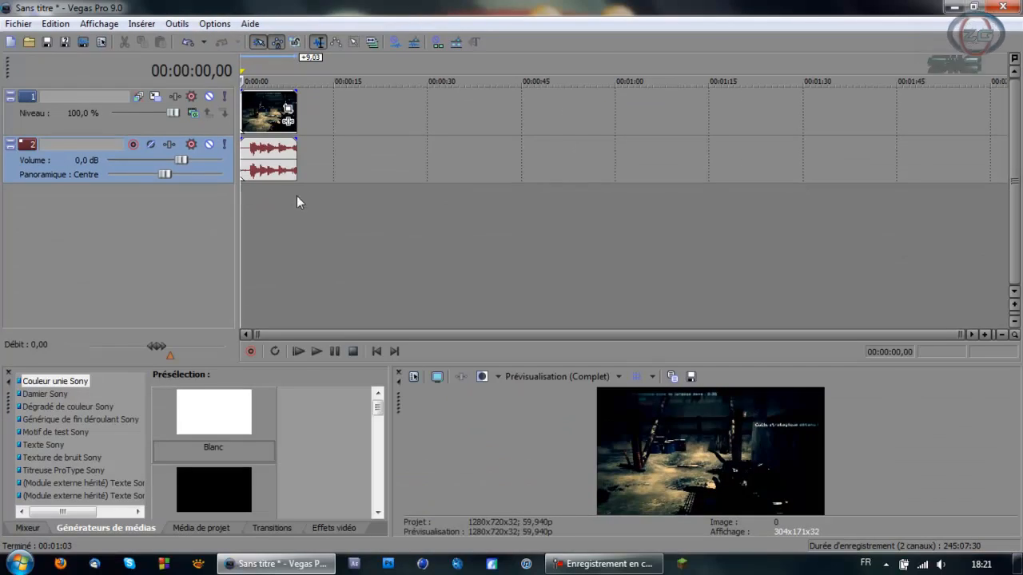
Enlarge the video preview area and play the gameplay clip from 00:00:03,35.
{"action": "left_click", "coordinate": [262, 213]}
{"action": "scroll", "coordinate": [262, 212], "scroll_direction": "up", "scroll_amount": 3}
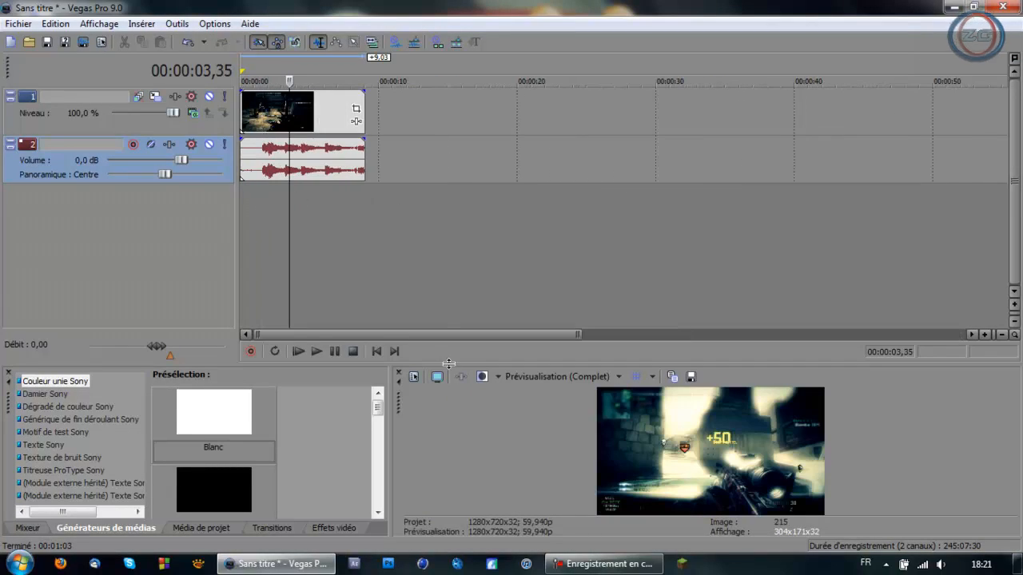
{"action": "left_click_drag", "start_coordinate": [443, 366], "coordinate": [444, 230]}
{"action": "key", "text": "space"}
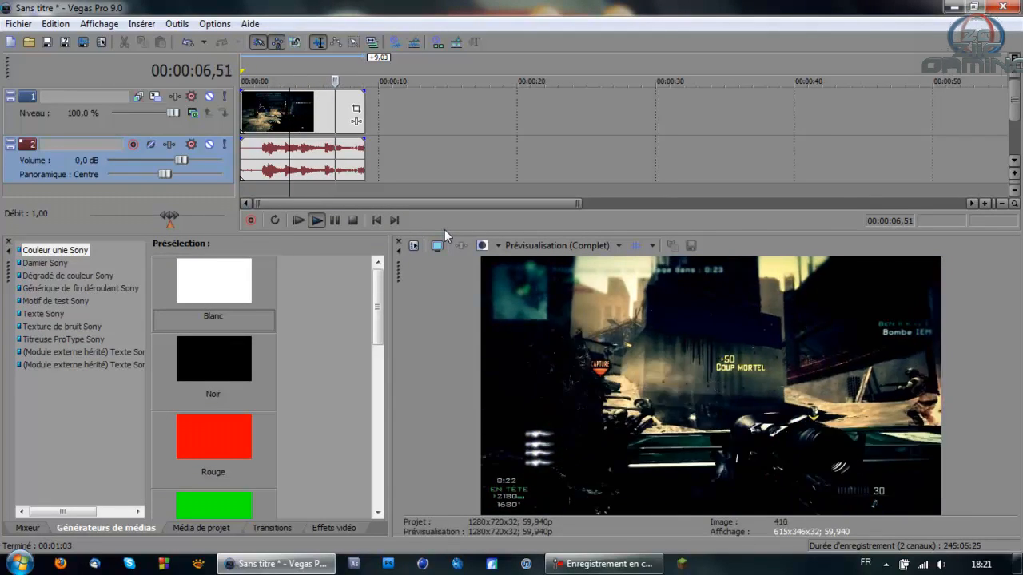
{"action": "key", "text": "space"}
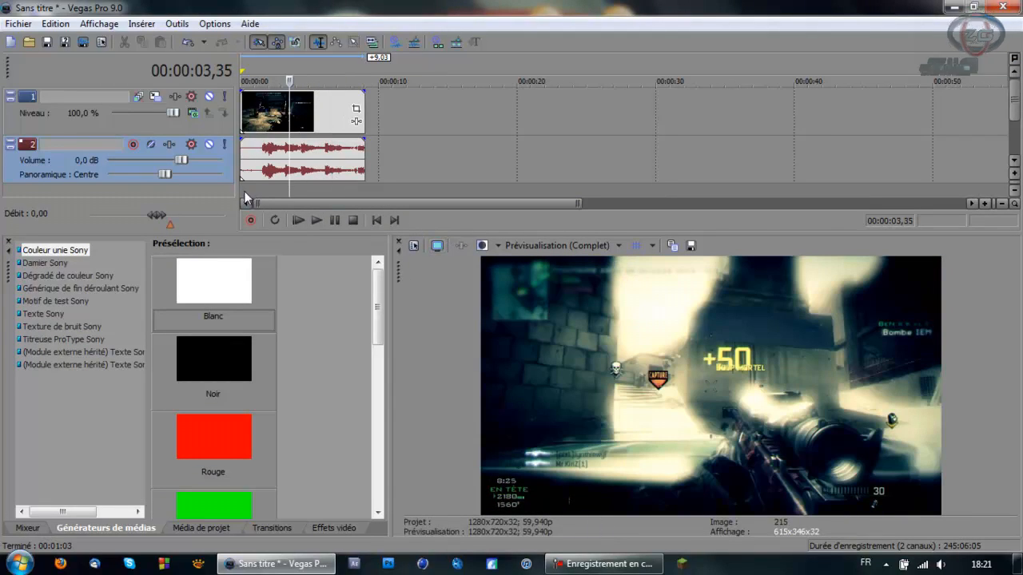
Add the Barret50cal gunshot sound at about 3 seconds and Sentinel Prime.mp3 at the timeline start, each on a new audio track.
{"action": "left_click", "coordinate": [252, 120]}
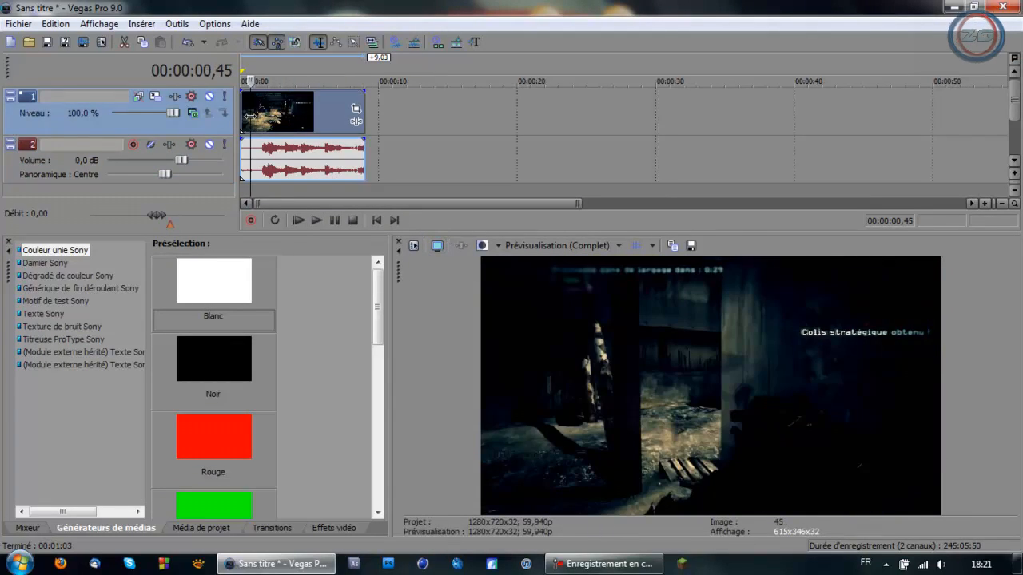
{"action": "left_click_drag", "start_coordinate": [356, 231], "coordinate": [351, 266]}
{"action": "left_click_drag", "start_coordinate": [384, 8], "coordinate": [466, 94]}
{"action": "left_click_drag", "start_coordinate": [512, 255], "coordinate": [530, 373]}
{"action": "left_click_drag", "start_coordinate": [545, 25], "coordinate": [358, 304]}
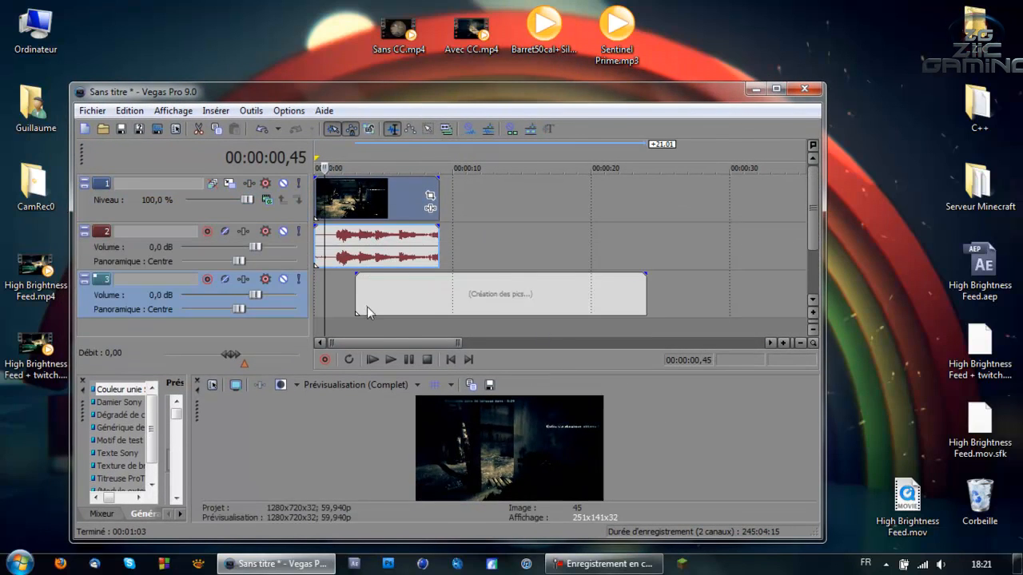
{"action": "left_click_drag", "start_coordinate": [616, 25], "coordinate": [317, 331]}
{"action": "double_click", "coordinate": [503, 92]}
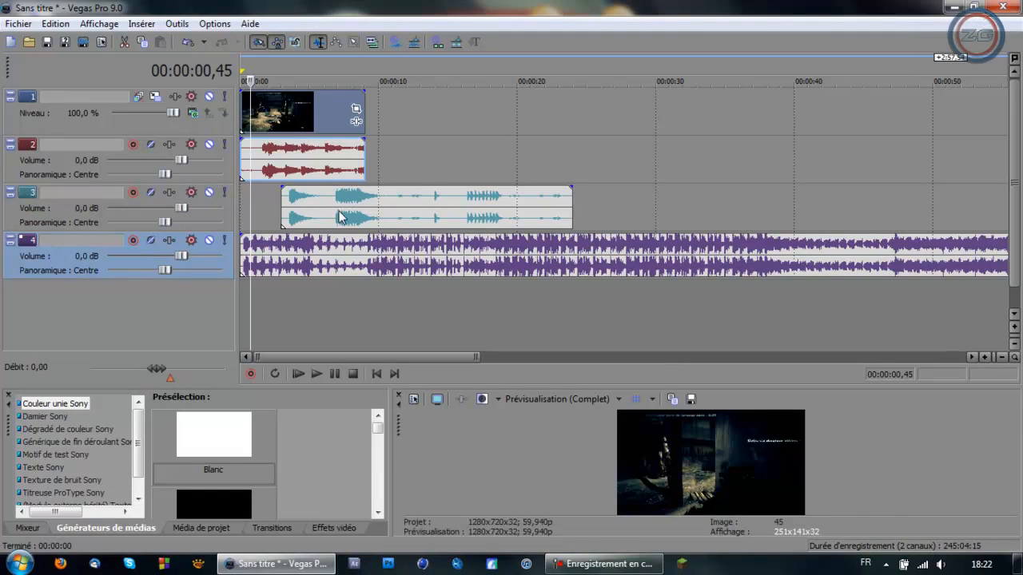
Shift the gunshot sound slightly earlier and split it at 00:00:04,48, after its first shot.
{"action": "left_click_drag", "start_coordinate": [323, 211], "coordinate": [315, 213]}
{"action": "left_click", "coordinate": [306, 212]}
{"action": "scroll", "coordinate": [307, 211], "scroll_direction": "up", "scroll_amount": 3}
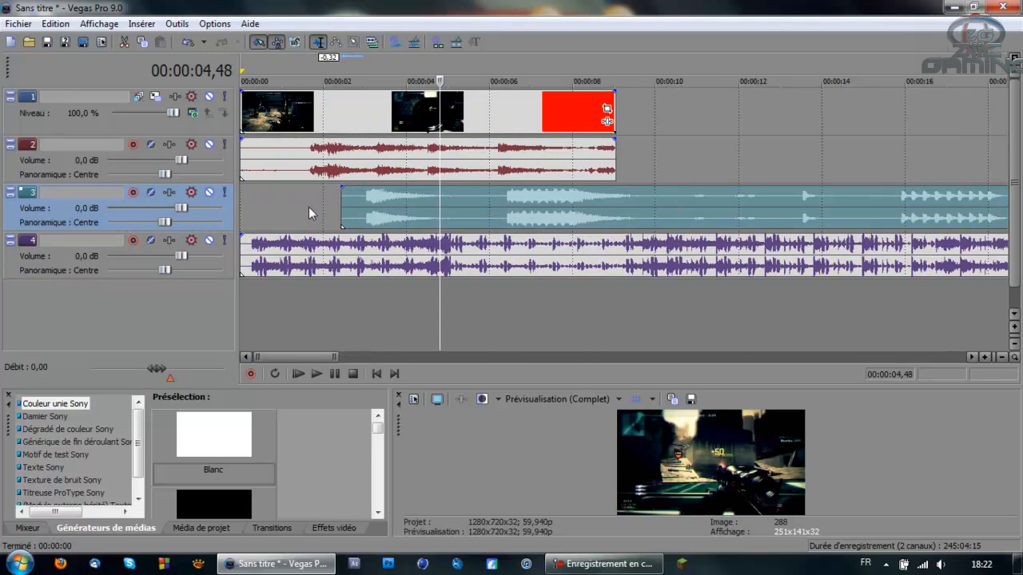
{"action": "scroll", "coordinate": [308, 207], "scroll_direction": "up", "scroll_amount": 2}
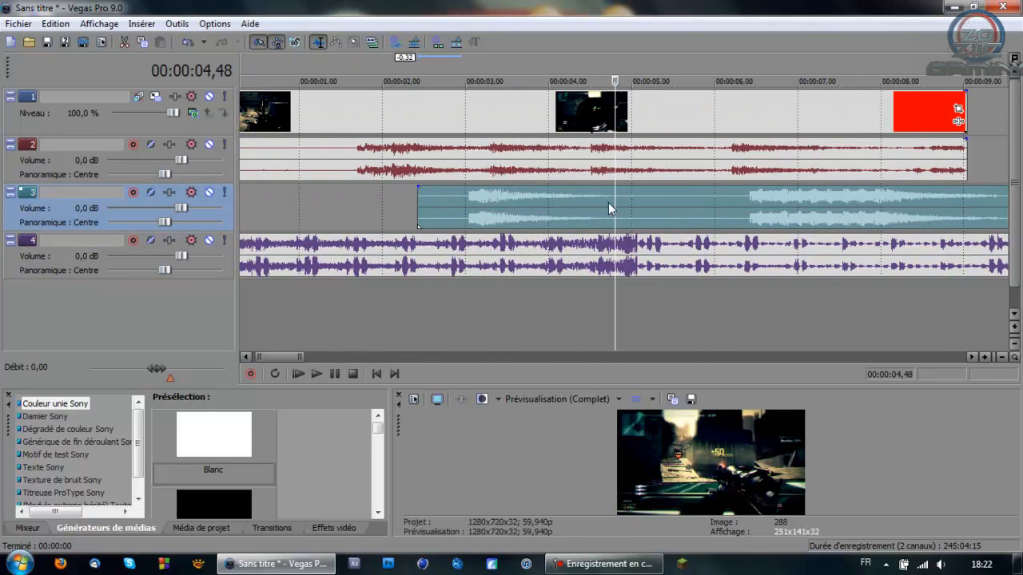
{"action": "key", "text": "s"}
{"action": "left_click", "coordinate": [691, 205]}
Split the first gunshot segment at 00:00:03,03 and delete the silent part before the shot.
{"action": "left_click", "coordinate": [468, 210]}
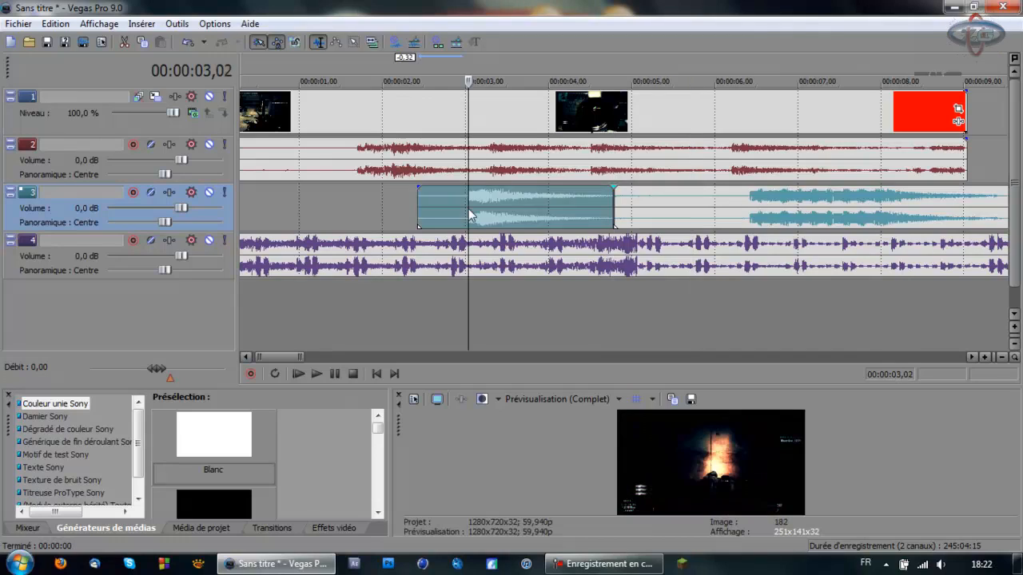
{"action": "scroll", "coordinate": [468, 210], "scroll_direction": "up", "scroll_amount": 4}
{"action": "left_click", "coordinate": [617, 206]}
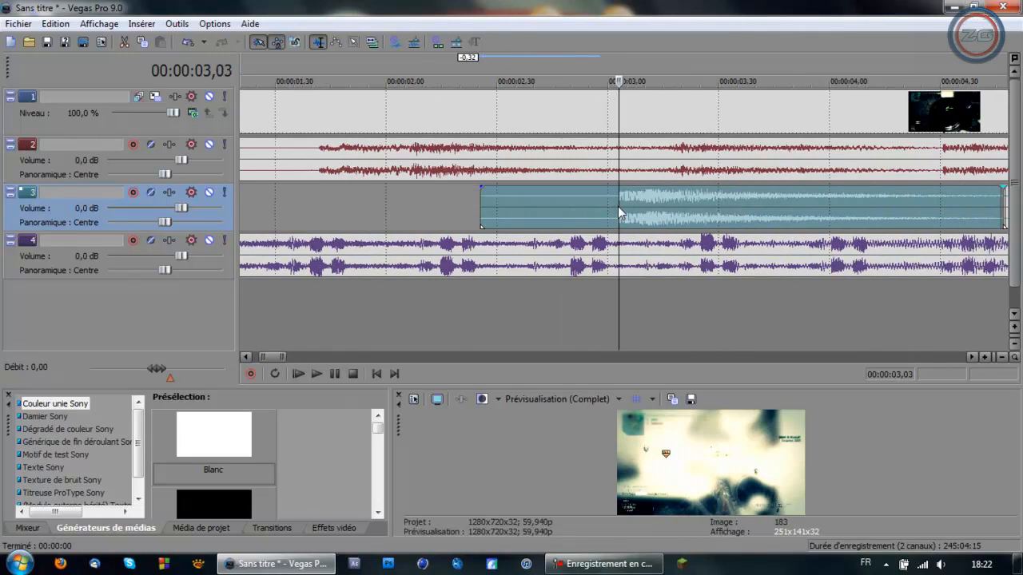
{"action": "key", "text": "s"}
{"action": "left_click", "coordinate": [582, 212]}
{"action": "scroll", "coordinate": [662, 209], "scroll_direction": "down", "scroll_amount": 4}
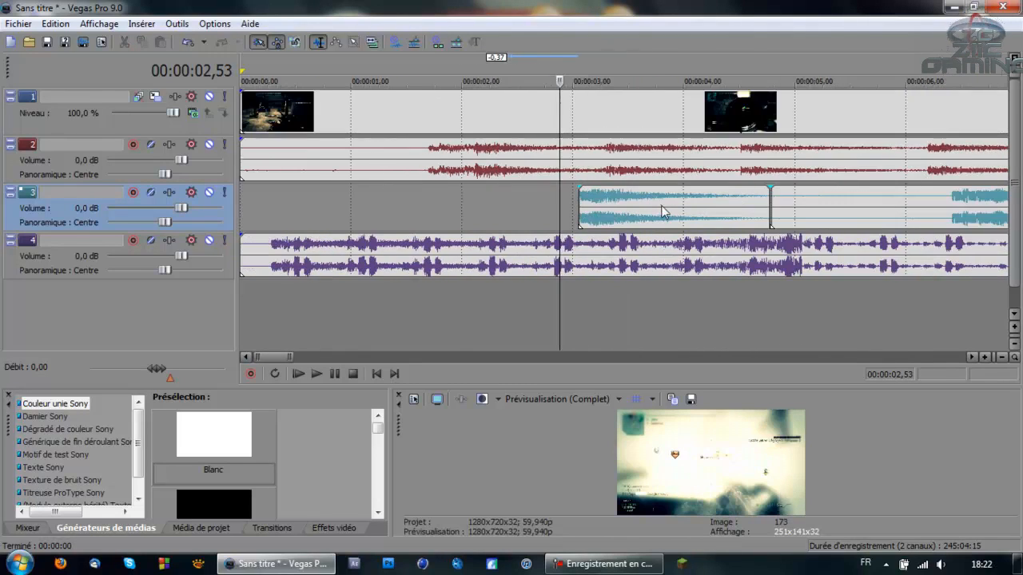
Check the remaining gunshot audio after the first shot and delete that segment.
{"action": "left_click", "coordinate": [815, 209]}
{"action": "scroll", "coordinate": [815, 210], "scroll_direction": "down", "scroll_amount": 4}
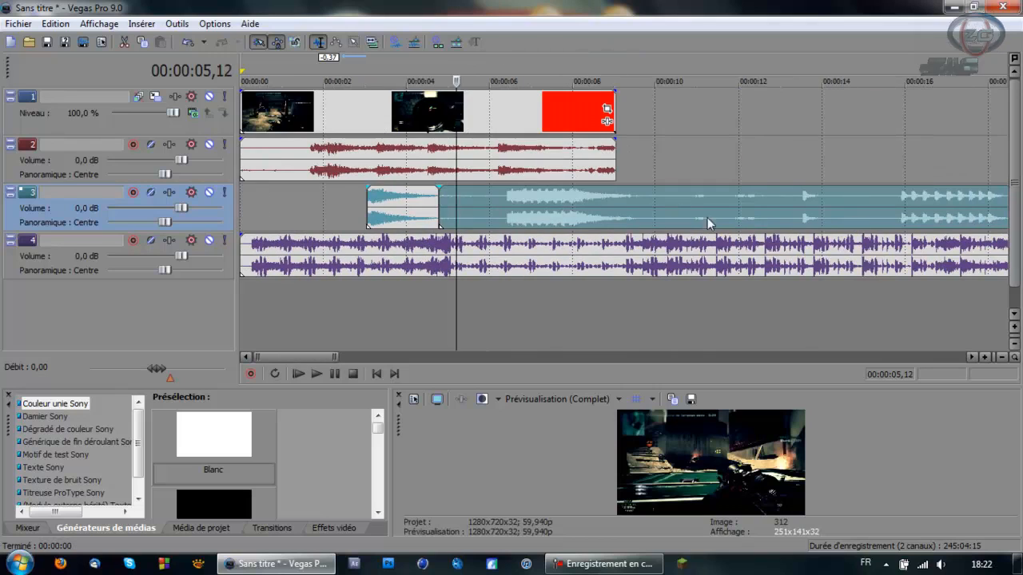
{"action": "left_click", "coordinate": [550, 209]}
{"action": "key", "text": "space"}
{"action": "key", "text": "space"}
{"action": "left_click", "coordinate": [598, 211]}
{"action": "key", "text": "Delete"}
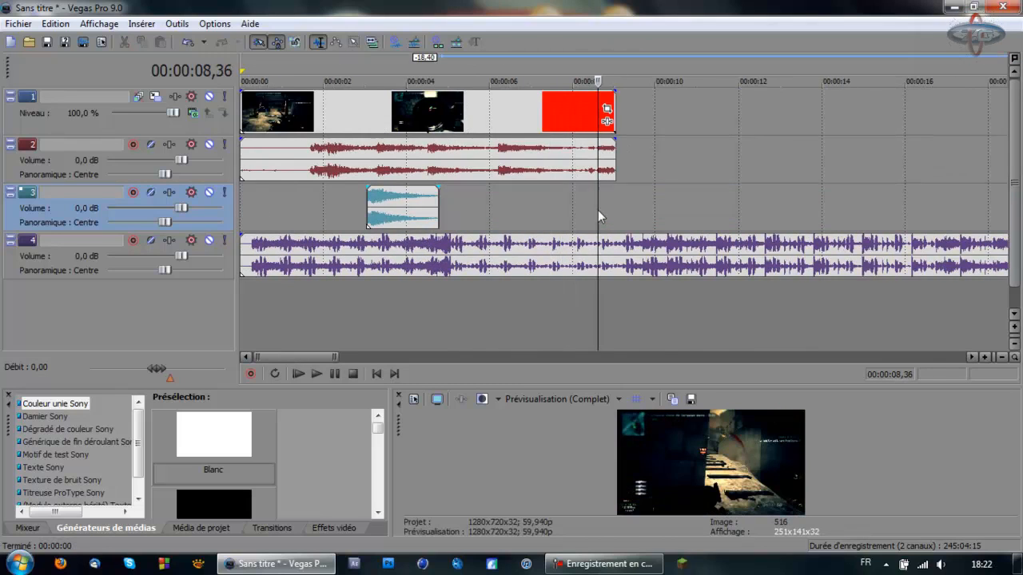
Play the trimmed gunshot against the video from the start of the shot.
{"action": "left_click", "coordinate": [368, 207]}
{"action": "key", "text": "space"}
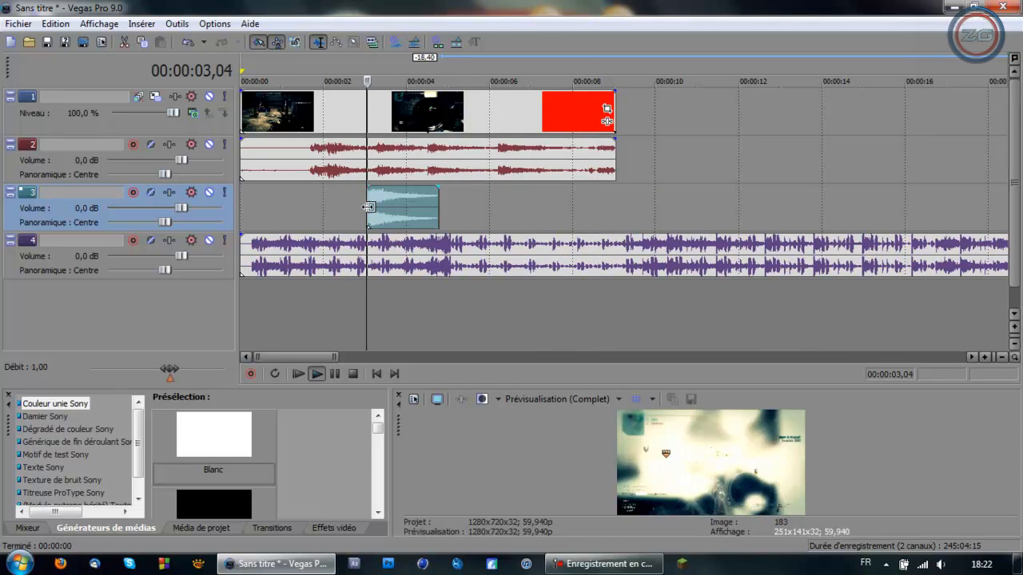
{"action": "key", "text": "space"}
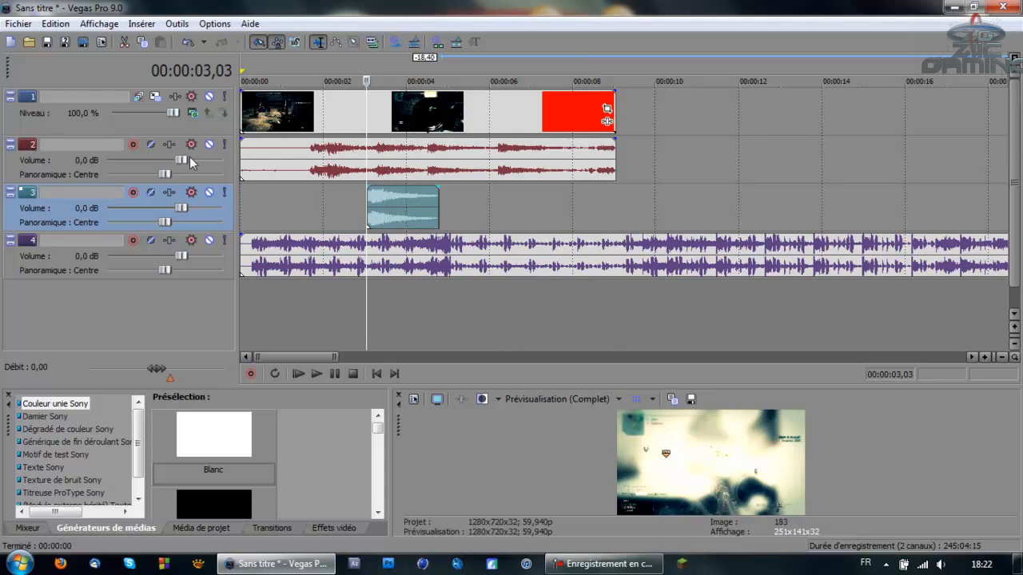
{"action": "left_click", "coordinate": [286, 140]}
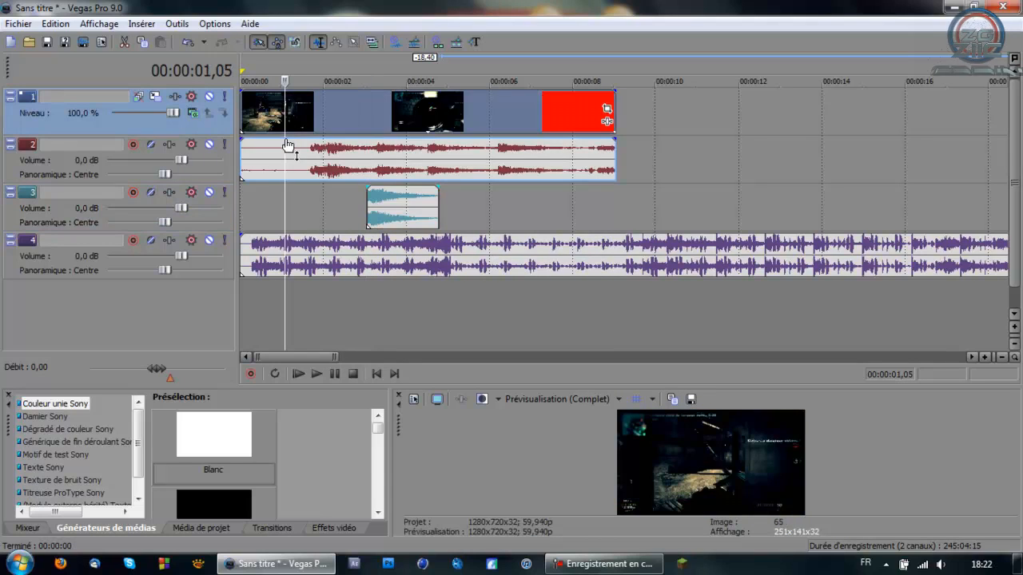
{"action": "key", "text": "Delete"}
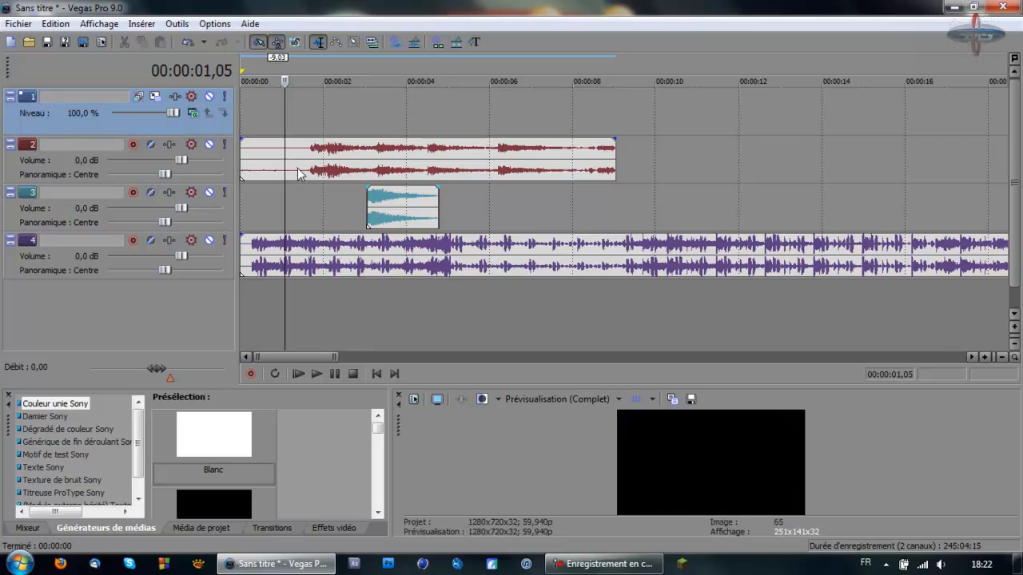
{"action": "key", "text": "ctrl+z"}
Delete the gameplay clip's original audio together with its track, and move the trimmed gunshot slightly earlier.
{"action": "left_click", "coordinate": [326, 162]}
{"action": "key", "text": "Delete"}
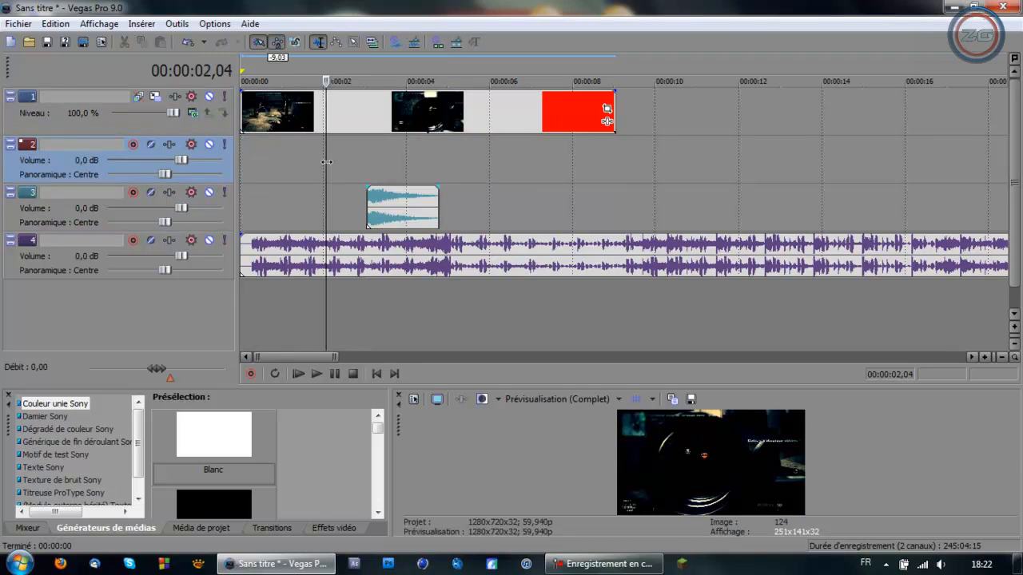
{"action": "right_click", "coordinate": [78, 177]}
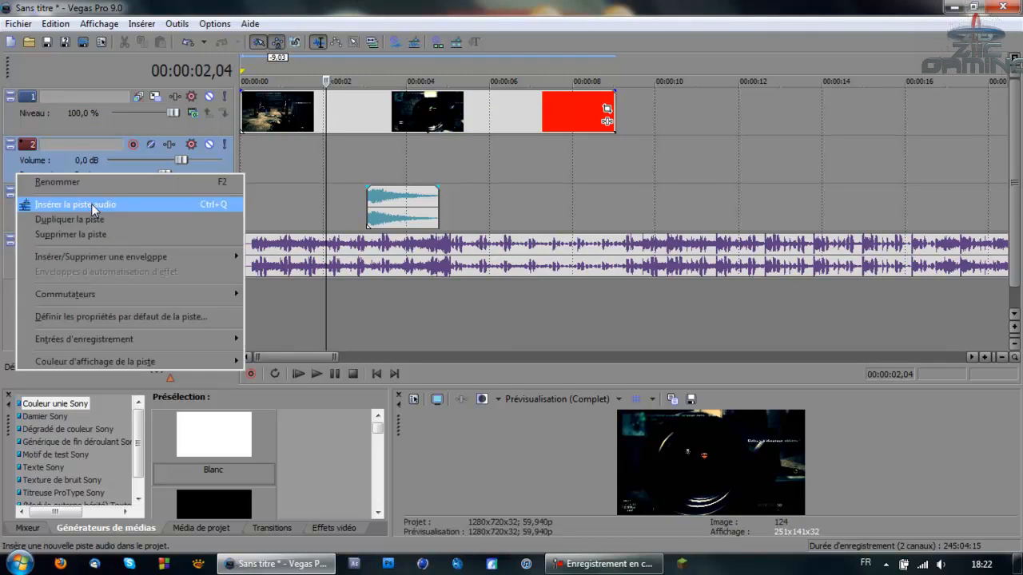
{"action": "left_click", "coordinate": [96, 235]}
{"action": "mouse_move", "coordinate": [388, 170]}
{"action": "left_mouse_down"}
{"action": "mouse_move", "coordinate": [410, 159]}
{"action": "mouse_move", "coordinate": [370, 159]}
{"action": "left_mouse_up"}
Listen to the opening part of the music track, moving the cursor from 00:00:08,06 to 00:00:15,56.
{"action": "left_click", "coordinate": [577, 215]}
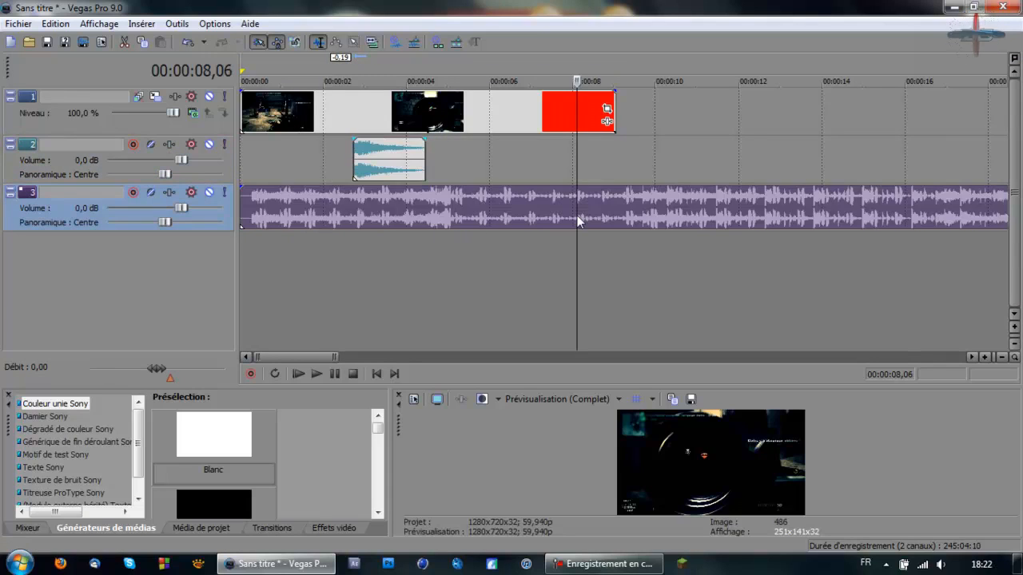
{"action": "key", "text": "space"}
{"action": "scroll", "coordinate": [575, 215], "scroll_direction": "down", "scroll_amount": 2}
{"action": "key", "text": "space"}
{"action": "left_click", "coordinate": [570, 216]}
{"action": "scroll", "coordinate": [570, 215], "scroll_direction": "down", "scroll_amount": 2}
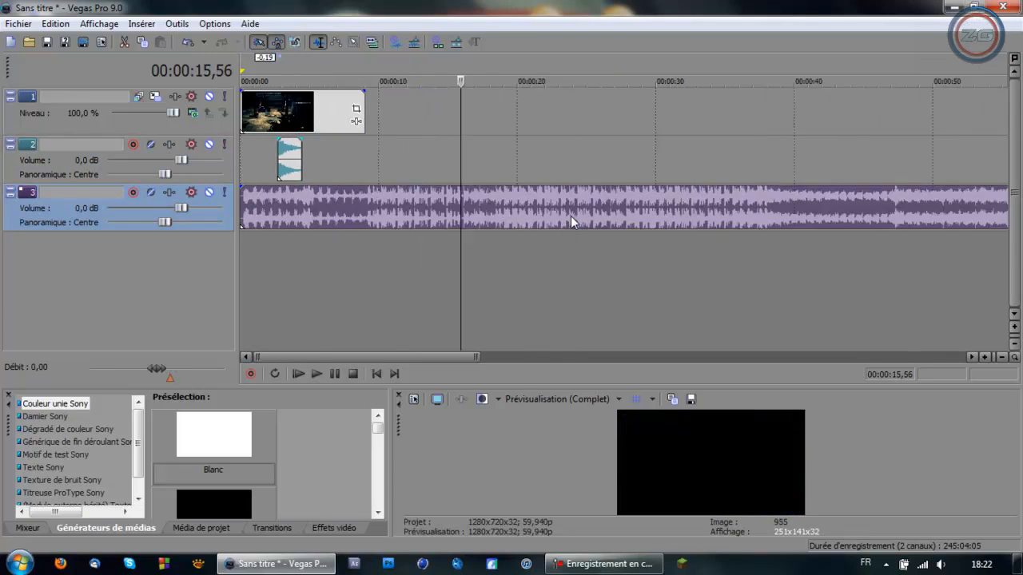
Examine the music waveform between about 53 and 57 seconds for a usable passage and play it from 00:00:56,31.
{"action": "scroll", "coordinate": [717, 220], "scroll_direction": "down", "scroll_amount": 1}
{"action": "left_click", "coordinate": [612, 205]}
{"action": "scroll", "coordinate": [614, 206], "scroll_direction": "up", "scroll_amount": 3}
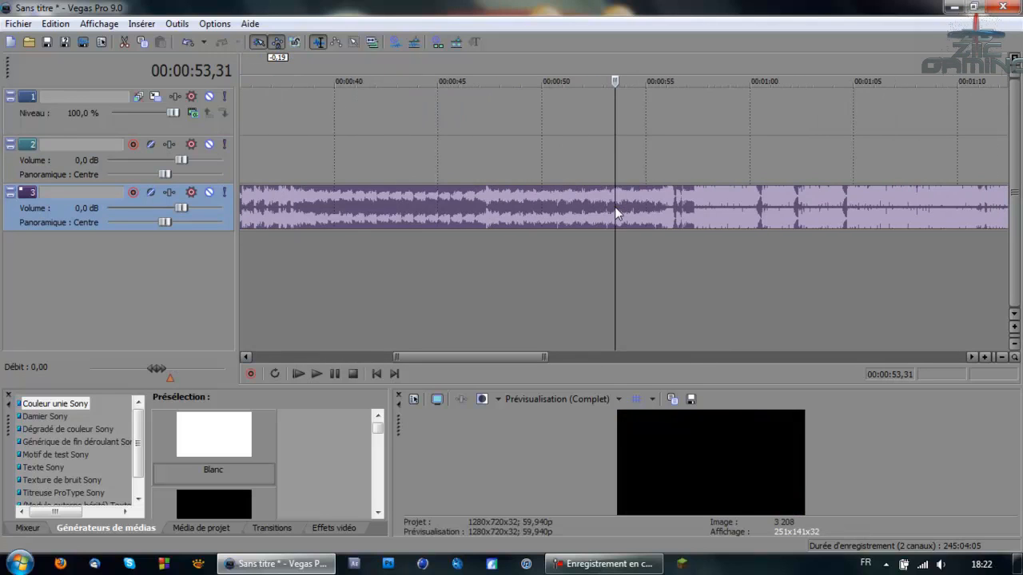
{"action": "left_click", "coordinate": [652, 213]}
{"action": "scroll", "coordinate": [652, 213], "scroll_direction": "down", "scroll_amount": 3}
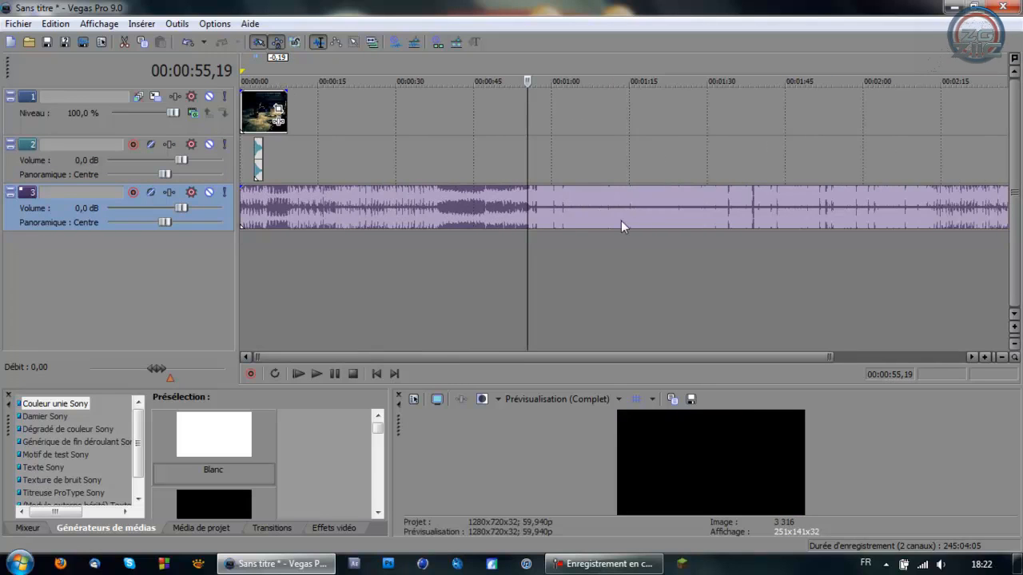
{"action": "left_click", "coordinate": [537, 211]}
{"action": "scroll", "coordinate": [536, 211], "scroll_direction": "up", "scroll_amount": 3}
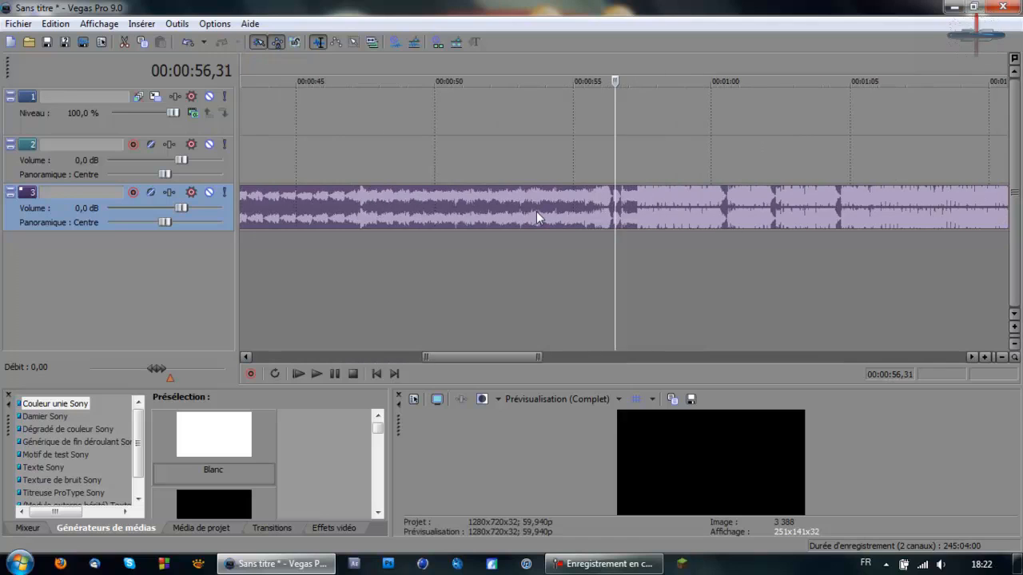
{"action": "key", "text": "space"}
{"action": "key", "text": "space"}
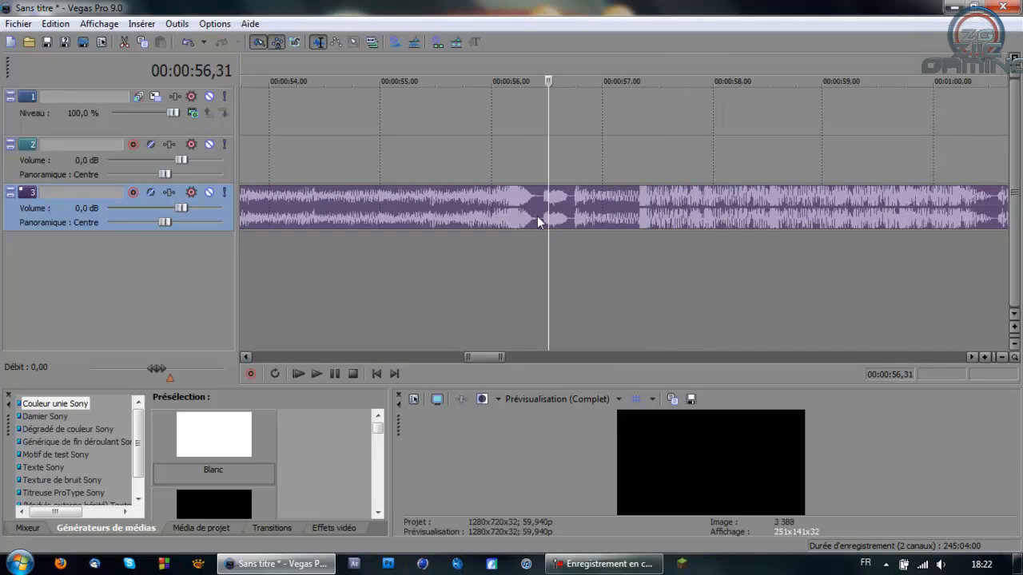
Play the music from 00:00:56,32, locate the next beat in the waveform, and raise the music track's volume to 1,2 dB.
{"action": "left_click", "coordinate": [551, 214]}
{"action": "key", "text": "space"}
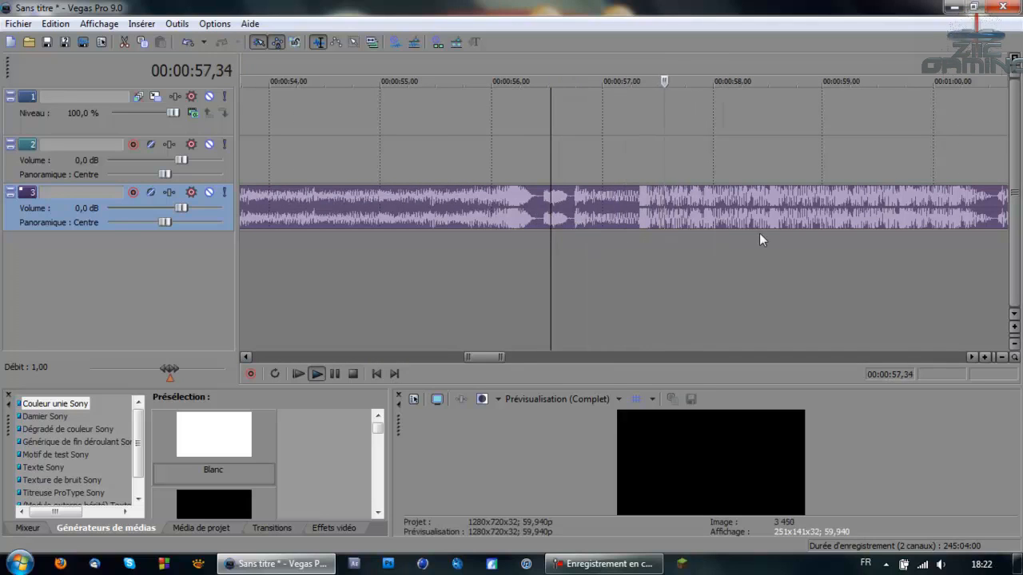
{"action": "key", "text": "space"}
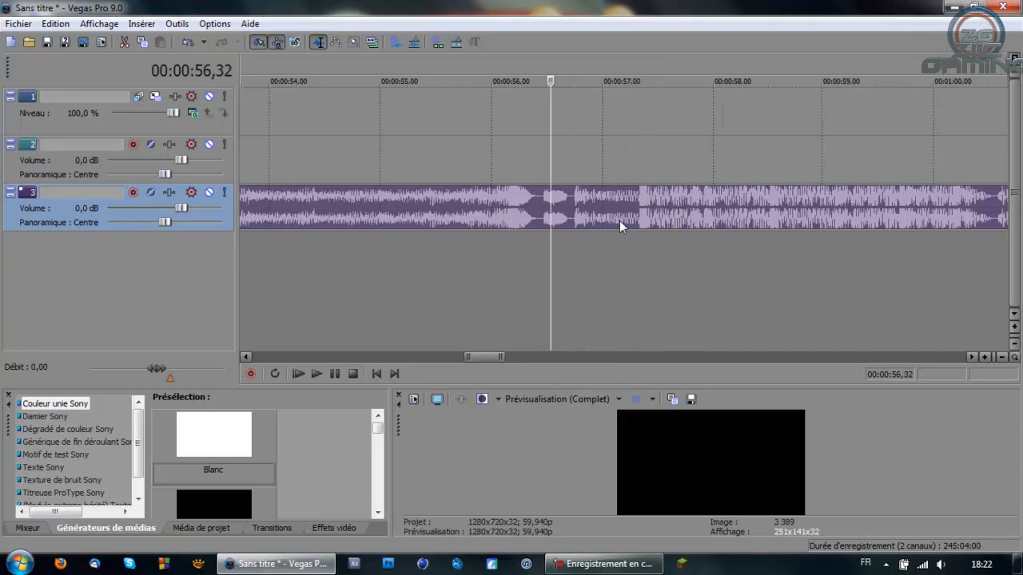
{"action": "left_click", "coordinate": [572, 210]}
{"action": "scroll", "coordinate": [577, 216], "scroll_direction": "up", "scroll_amount": 2}
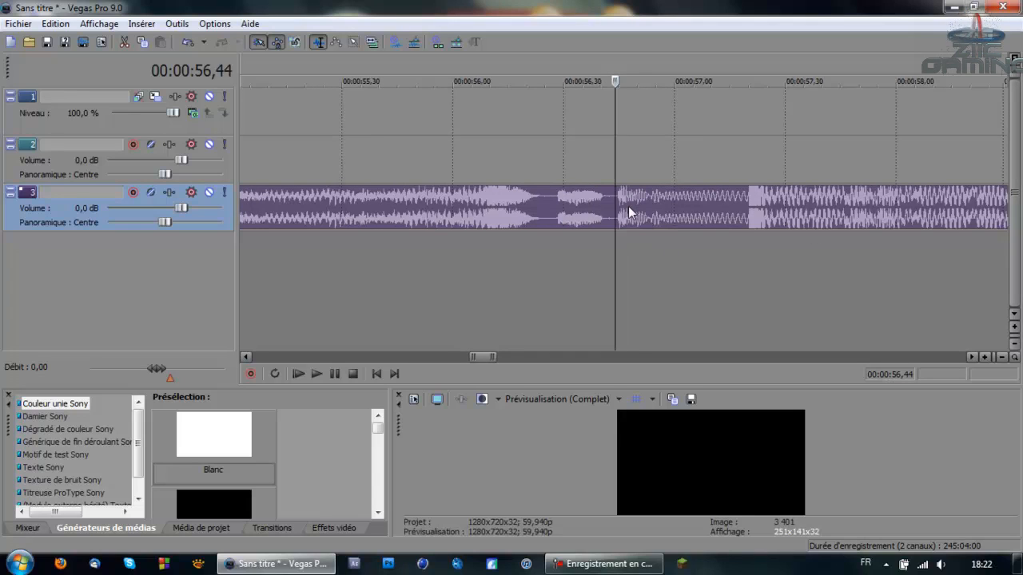
{"action": "scroll", "coordinate": [628, 207], "scroll_direction": "up", "scroll_amount": 3}
{"action": "left_click_drag", "start_coordinate": [182, 208], "coordinate": [187, 207]}
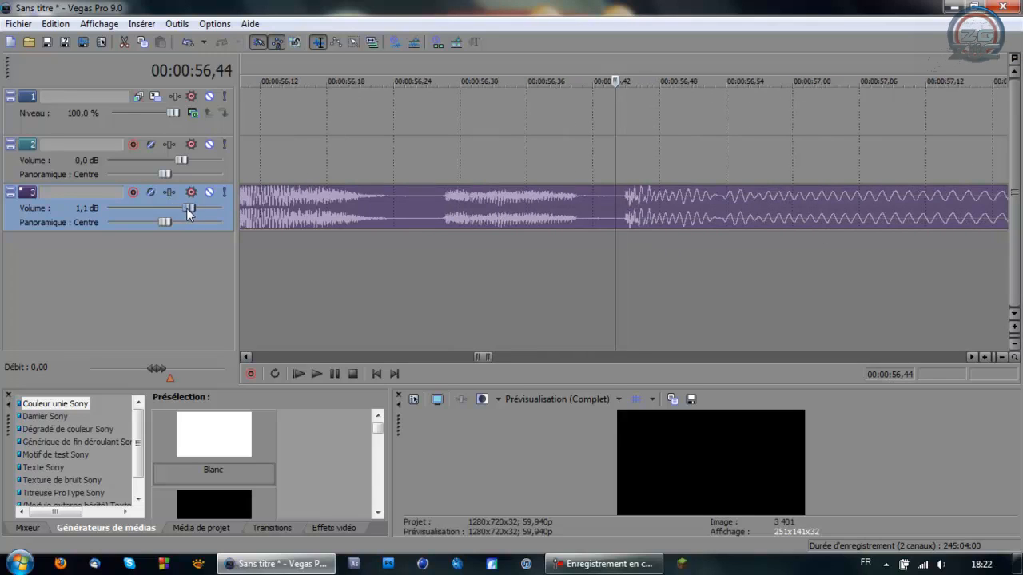
Split the music at 00:00:56,45, exactly where the beat begins.
{"action": "left_click", "coordinate": [624, 207]}
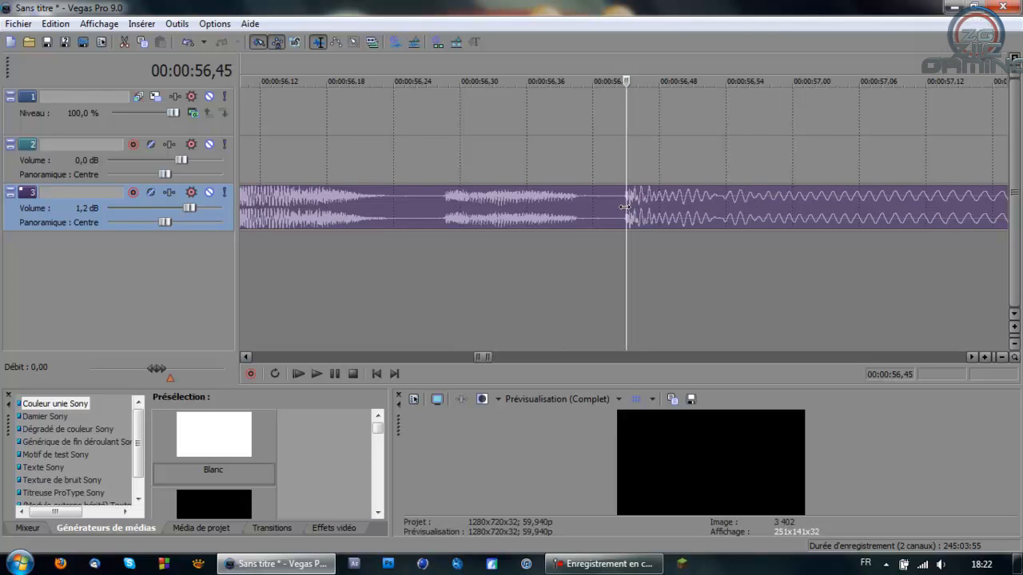
{"action": "key", "text": "Left"}
{"action": "key", "text": "Right"}
{"action": "key", "text": "s"}
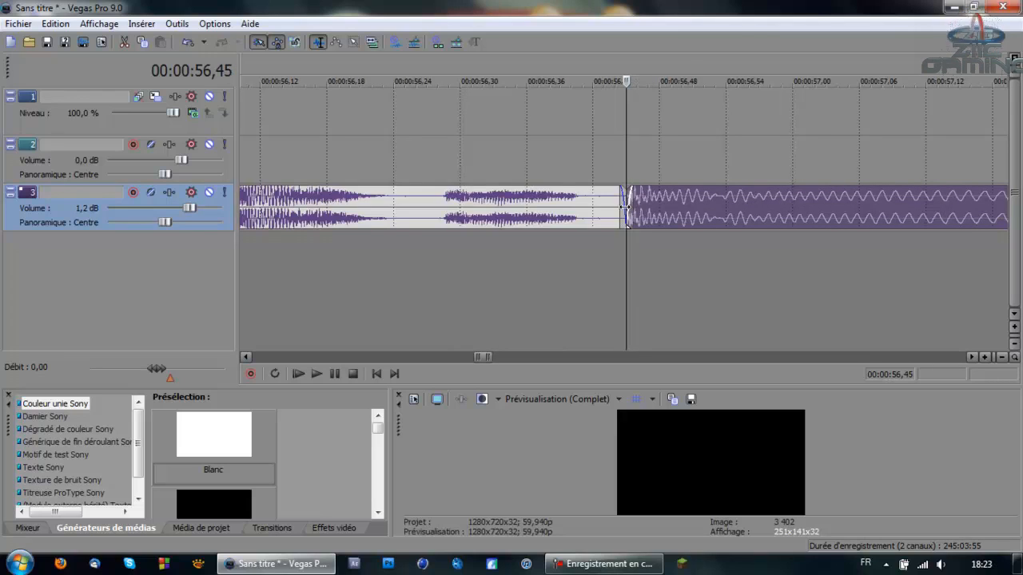
Play the music from the cut and split it again at 00:00:57,24 to isolate the short beat passage.
{"action": "scroll", "coordinate": [695, 189], "scroll_direction": "down", "scroll_amount": 3}
{"action": "key", "text": "space"}
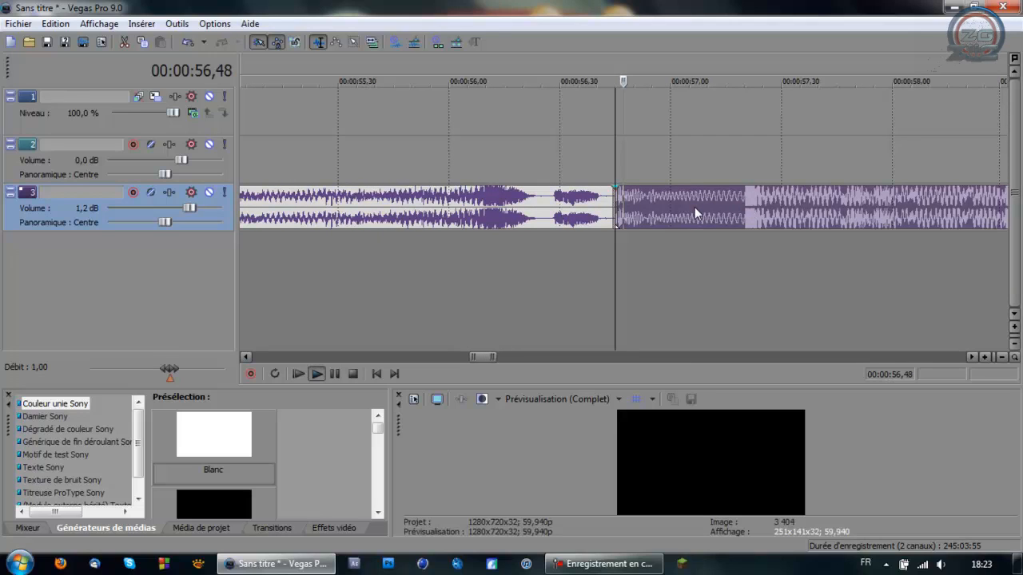
{"action": "key", "text": "space"}
{"action": "left_click", "coordinate": [760, 208]}
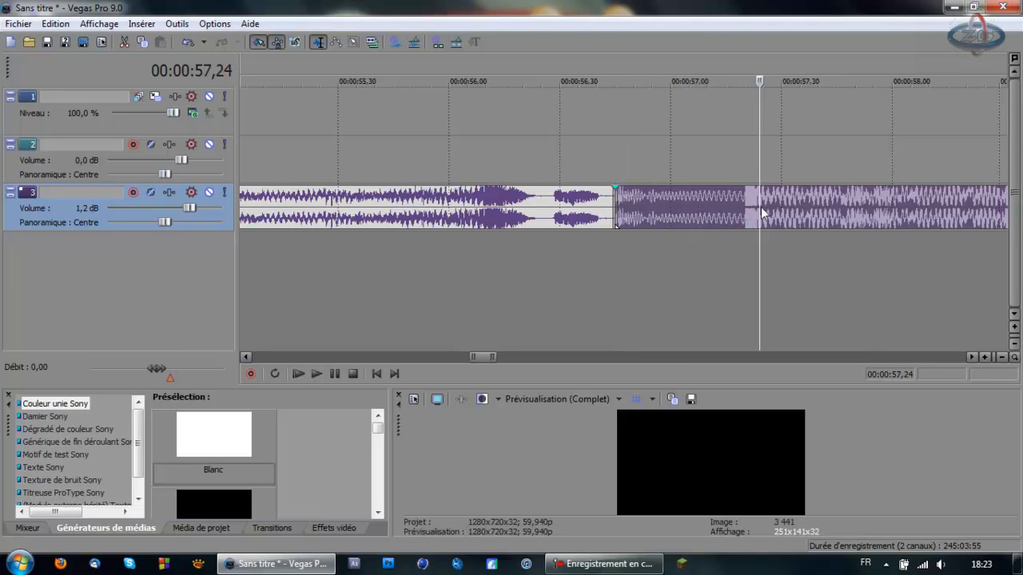
{"action": "key", "text": "s"}
{"action": "left_click", "coordinate": [779, 217]}
Move the gameplay clip and the gunshot along the timeline to the music cuts around 57 seconds.
{"action": "scroll", "coordinate": [561, 248], "scroll_direction": "down", "scroll_amount": 10}
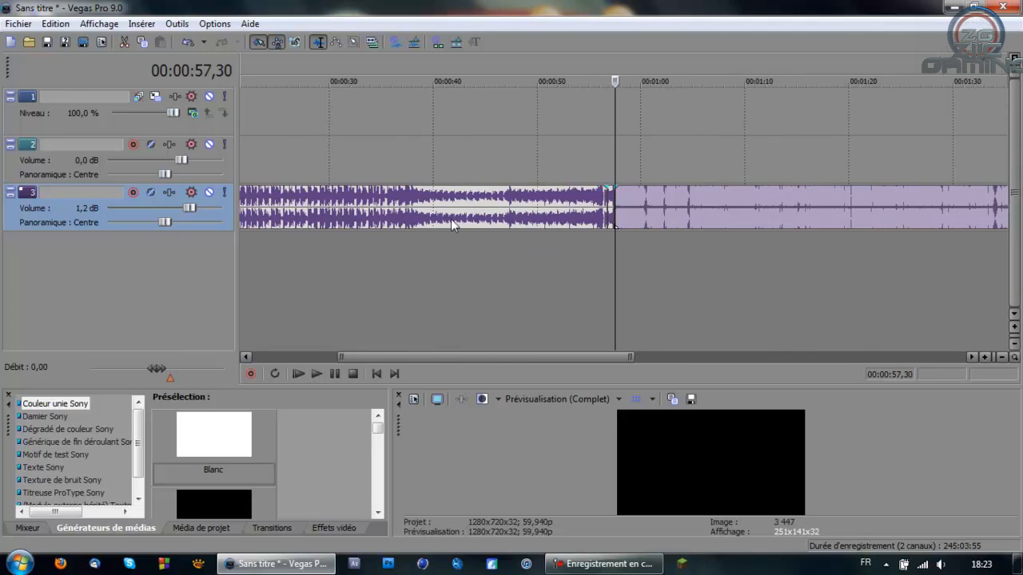
{"action": "left_click_drag", "start_coordinate": [273, 128], "coordinate": [476, 127]}
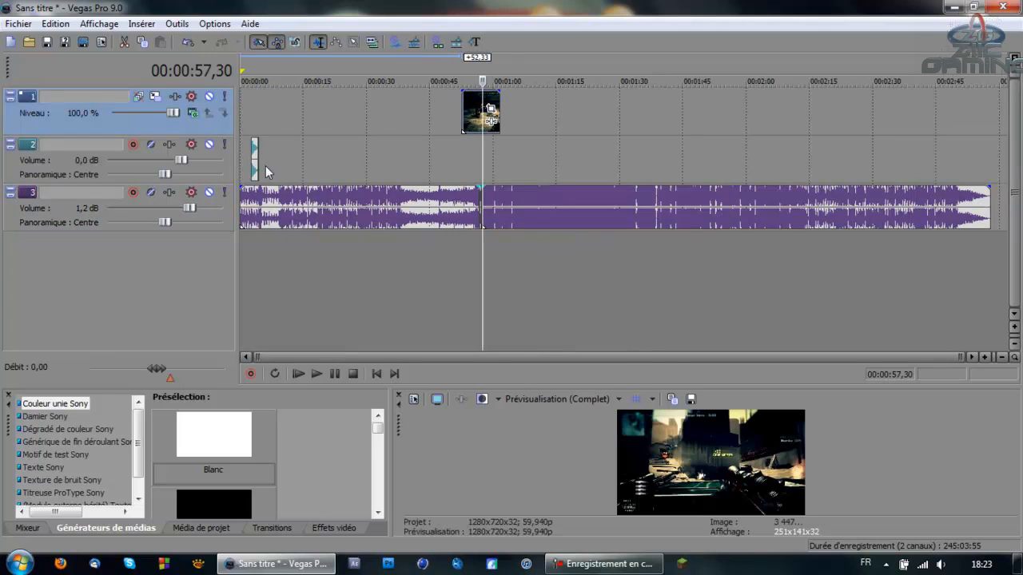
{"action": "left_click_drag", "start_coordinate": [256, 167], "coordinate": [478, 174]}
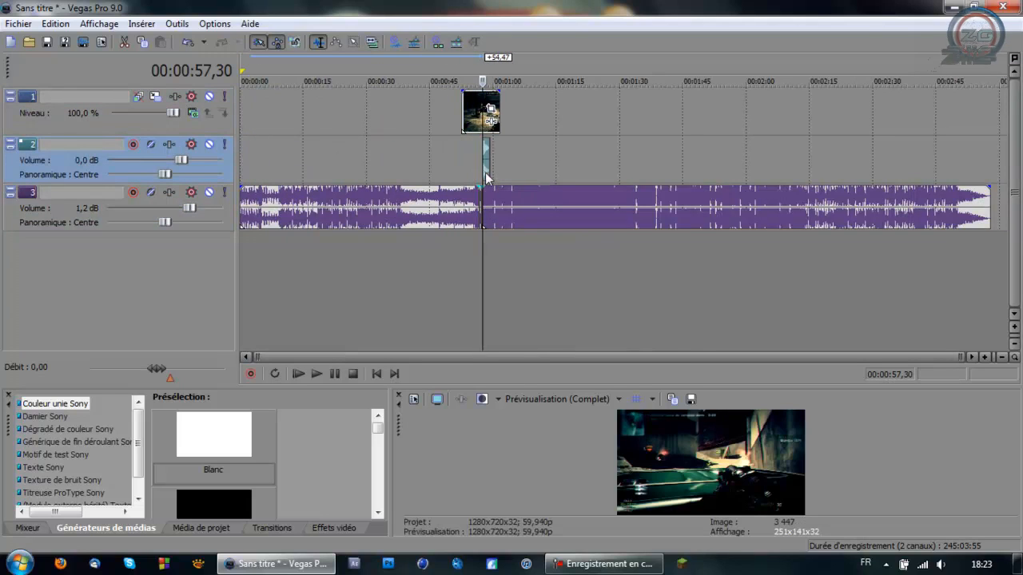
{"action": "scroll", "coordinate": [482, 172], "scroll_direction": "up", "scroll_amount": 10}
{"action": "left_click", "coordinate": [507, 159]}
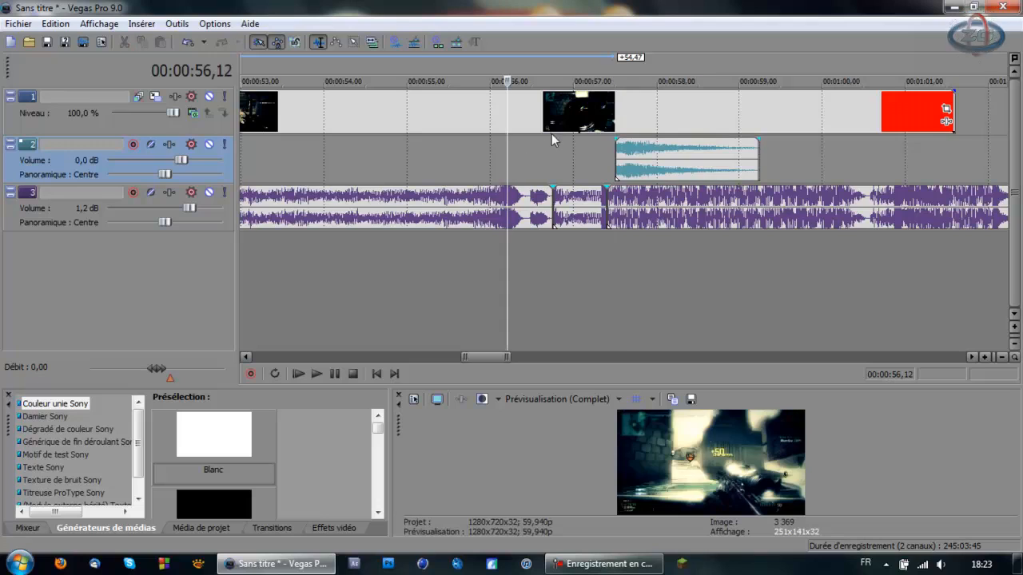
Place a marker at 00:00:56,45, enlarge the video preview, and shift the gameplay clip to start at about 00:00:55.
{"action": "left_click_drag", "start_coordinate": [500, 120], "coordinate": [594, 123]}
{"action": "mouse_move", "coordinate": [509, 118]}
{"action": "left_mouse_down"}
{"action": "mouse_move", "coordinate": [577, 127]}
{"action": "mouse_move", "coordinate": [515, 115]}
{"action": "mouse_move", "coordinate": [476, 126]}
{"action": "left_mouse_up"}
{"action": "left_click", "coordinate": [553, 151]}
{"action": "key", "text": "m"}
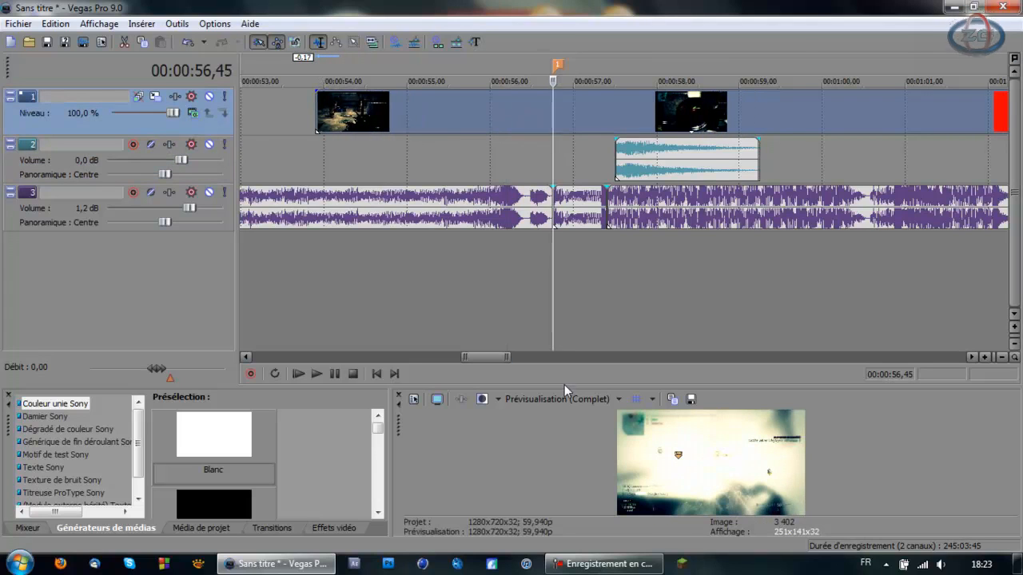
{"action": "left_click_drag", "start_coordinate": [564, 387], "coordinate": [564, 271]}
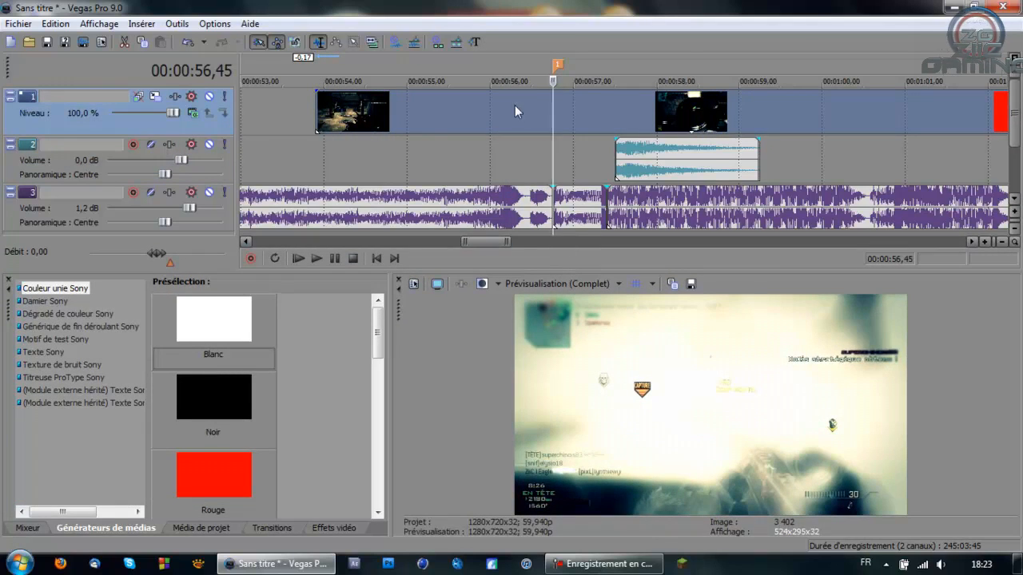
{"action": "left_click_drag", "start_coordinate": [515, 104], "coordinate": [595, 122]}
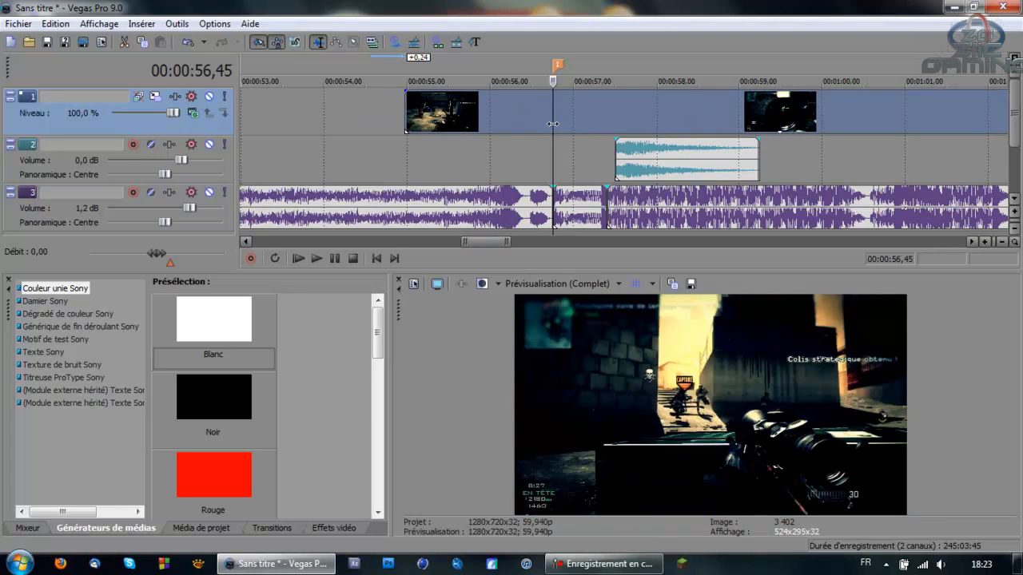
Advance frame by frame to the scoped shot and split the gameplay clip at 00:00:57,03.
{"action": "key", "text": "Right"}
{"action": "key", "text": "Right"}
{"action": "key", "text": "Right"}
{"action": "key", "text": "Right"}
{"action": "key", "text": "Right"}
{"action": "key", "text": "Right"}
{"action": "key", "text": "Right"}
{"action": "key", "text": "Right"}
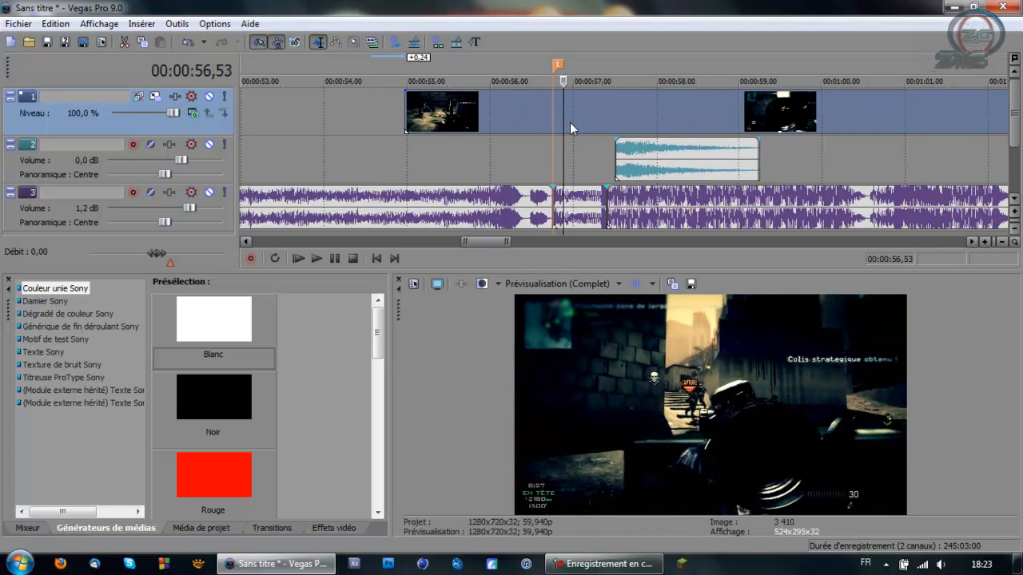
{"action": "key", "text": "Right"}
{"action": "key", "text": "Right"}
{"action": "key", "text": "Right"}
{"action": "key", "text": "Right"}
{"action": "key", "text": "Right"}
{"action": "key", "text": "Right"}
{"action": "key", "text": "Right"}
{"action": "key", "text": "Right"}
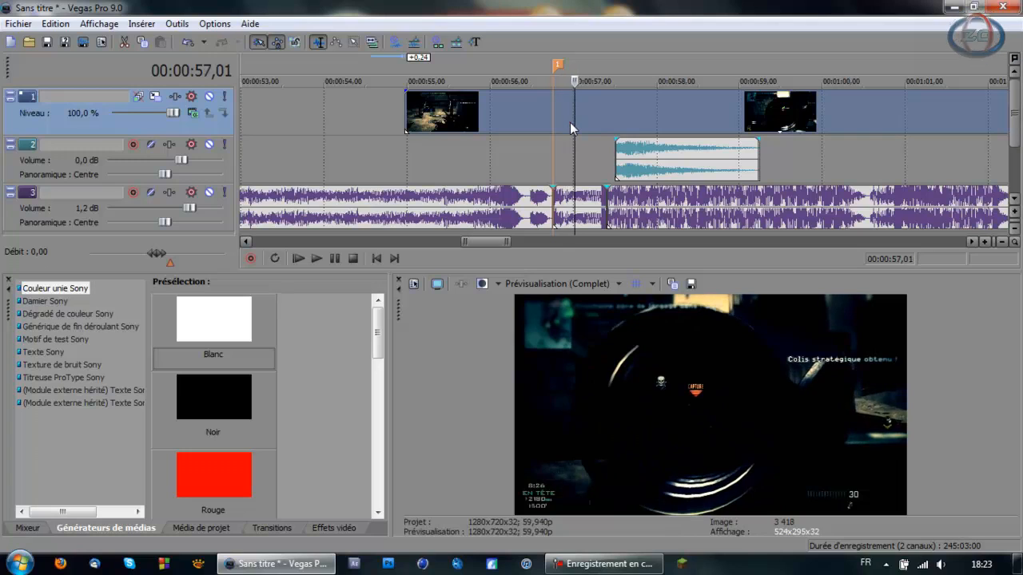
{"action": "key", "text": "Right"}
{"action": "key", "text": "Right"}
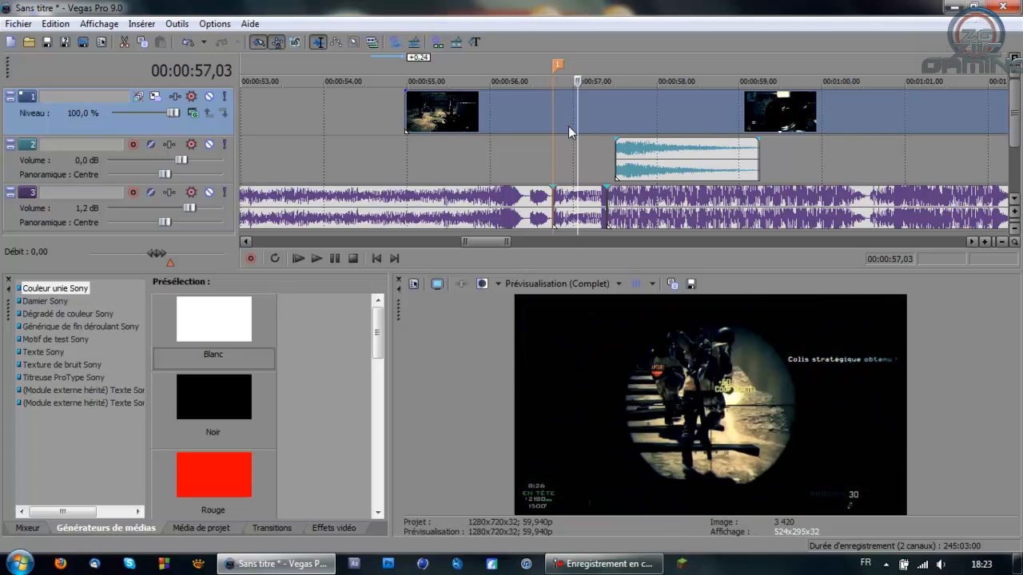
{"action": "key", "text": "s"}
Move both gameplay pieces 18 frames earlier so their cut falls on marker 1, and play from 00:00:55,47.
{"action": "left_click_drag", "start_coordinate": [522, 126], "coordinate": [500, 129]}
{"action": "left_click_drag", "start_coordinate": [634, 117], "coordinate": [611, 117]}
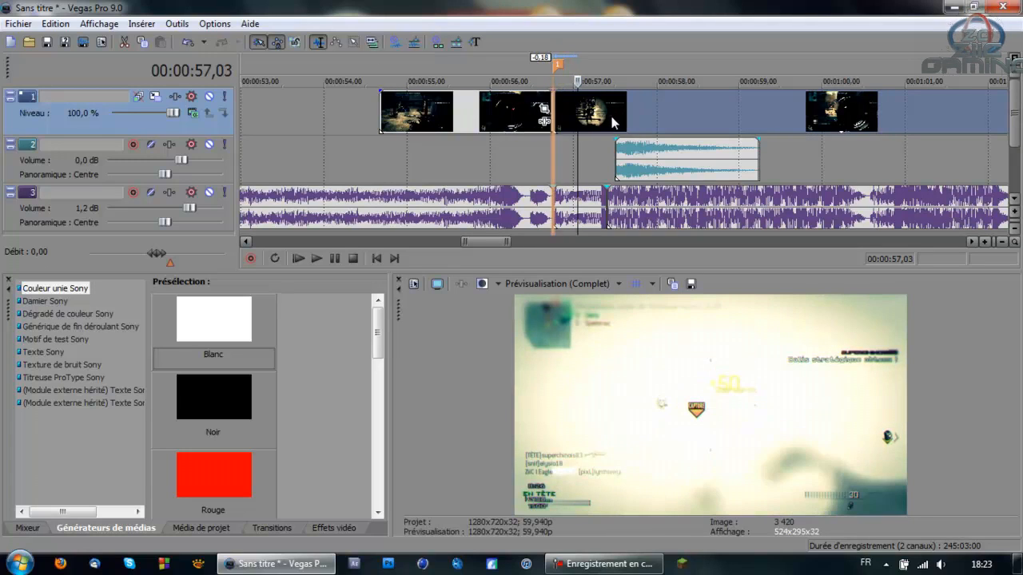
{"action": "left_click", "coordinate": [472, 123]}
{"action": "key", "text": "space"}
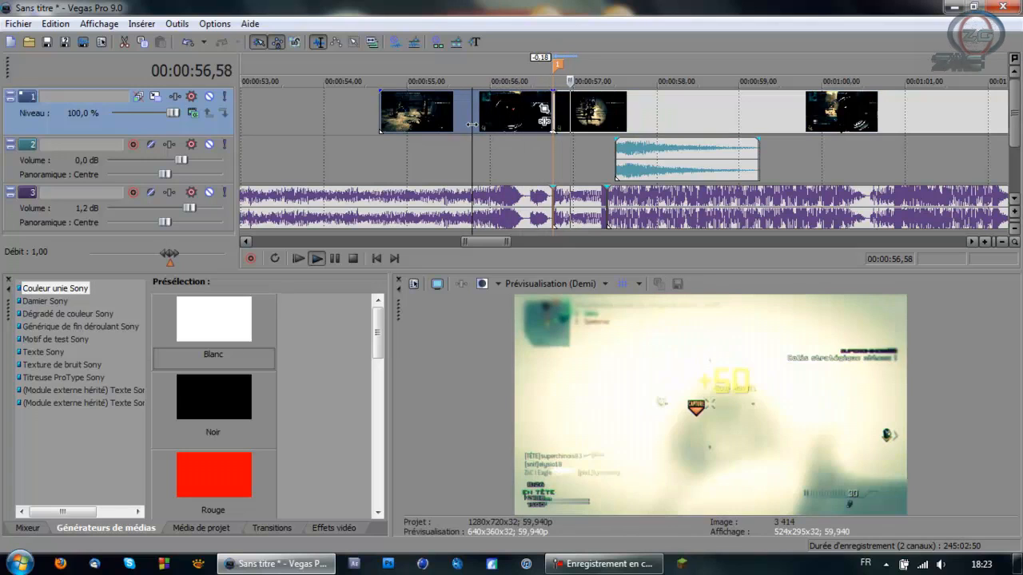
{"action": "key", "text": "space"}
Move the gunshot to start at marker 1 and play the result from 00:00:56,12.
{"action": "left_click_drag", "start_coordinate": [675, 164], "coordinate": [613, 172]}
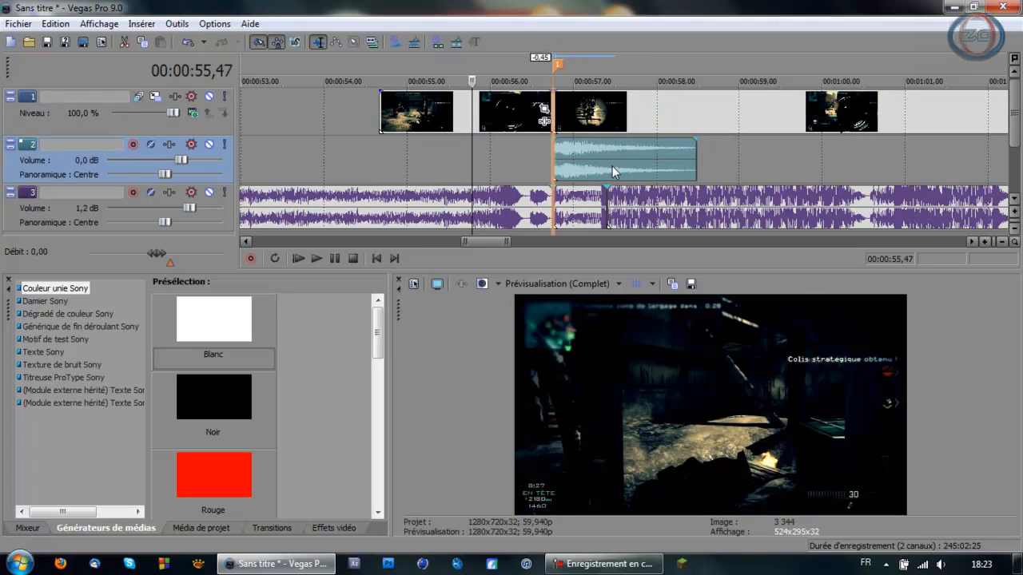
{"action": "left_click", "coordinate": [508, 122]}
{"action": "key", "text": "space"}
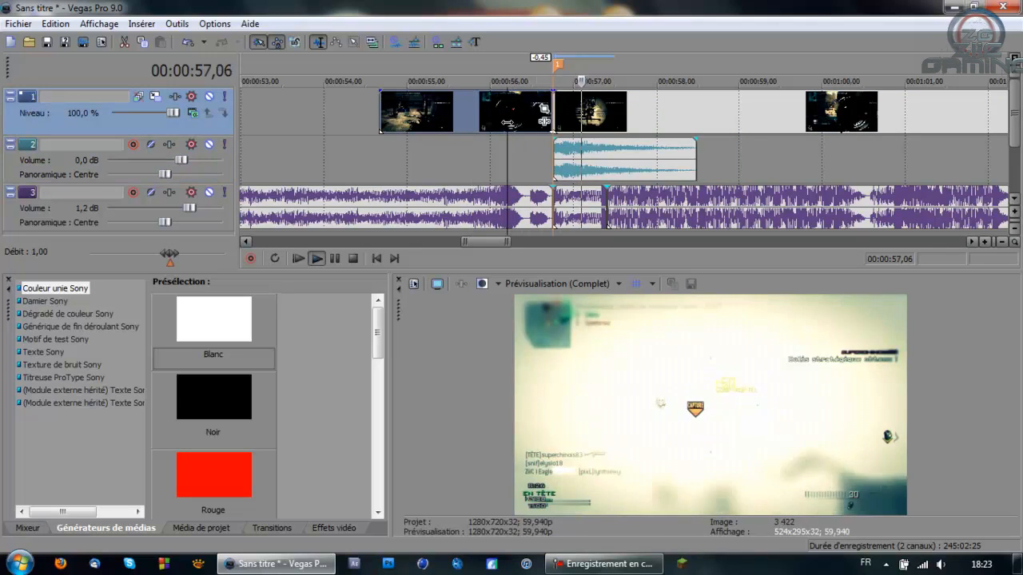
{"action": "key", "text": "space"}
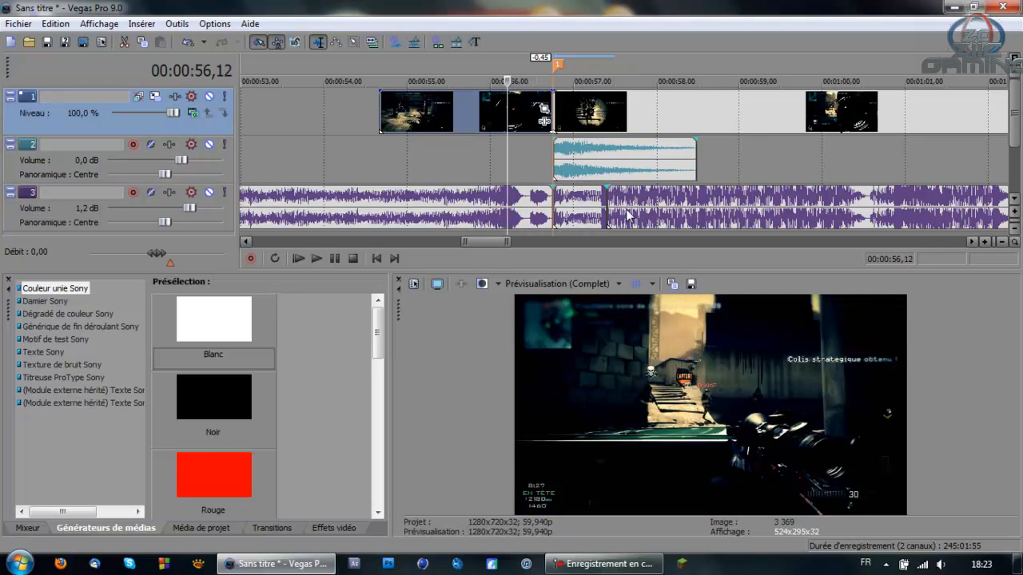
Shift the remaining music later to open a gap and paste a copy of the short beat passage right after the original.
{"action": "left_click_drag", "start_coordinate": [617, 214], "coordinate": [848, 213]}
{"action": "left_click", "coordinate": [587, 202]}
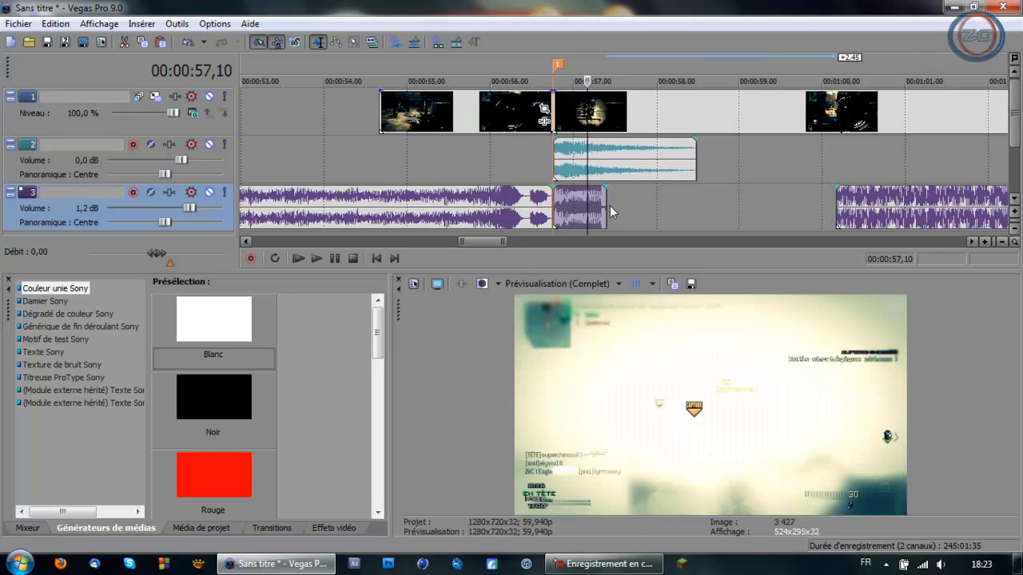
{"action": "left_click", "coordinate": [609, 205]}
{"action": "key", "text": "ctrl+v"}
Advance frame by frame to the next scoped shot and place a second marker at 00:00:57,57.
{"action": "left_click", "coordinate": [614, 119]}
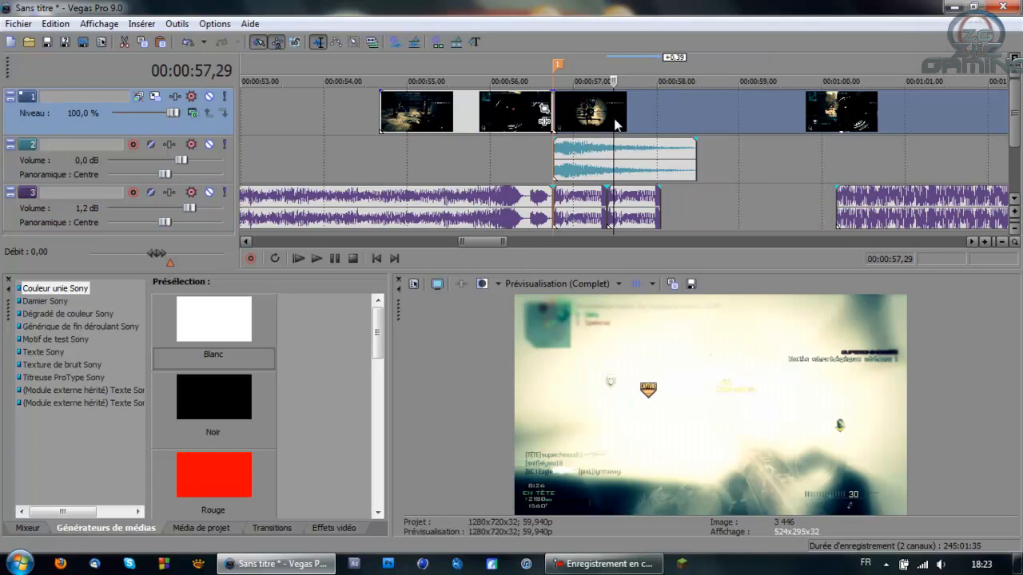
{"action": "key", "text": "Right"}
{"action": "key", "text": "Right"}
{"action": "key", "text": "Right"}
{"action": "key", "text": "Right"}
{"action": "key", "text": "Right"}
{"action": "key", "text": "Right"}
{"action": "key", "text": "Right"}
{"action": "key", "text": "Right"}
{"action": "key", "text": "Right"}
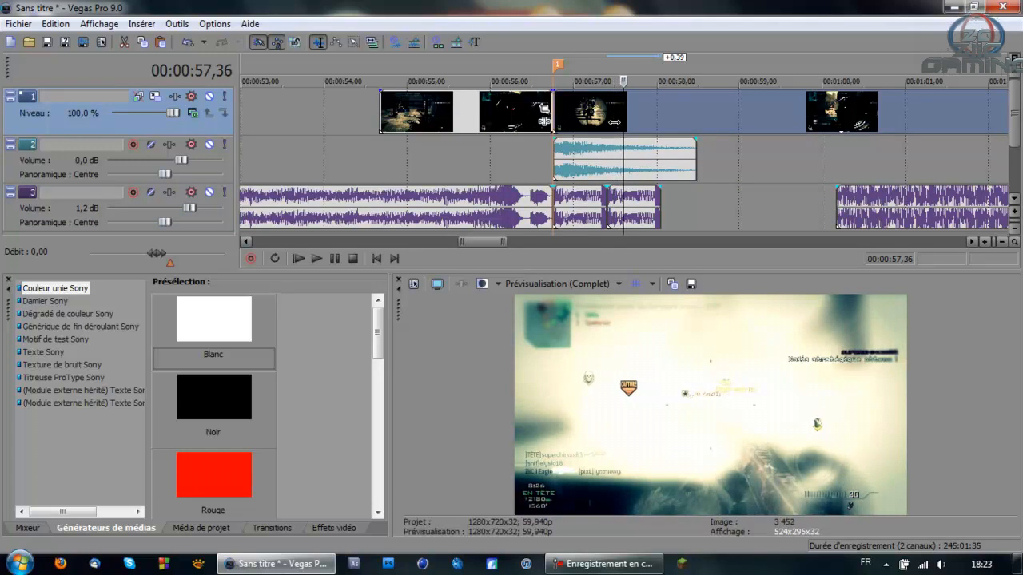
{"action": "key", "text": "Right"}
{"action": "key", "text": "Right"}
{"action": "key", "text": "Right"}
{"action": "key", "text": "Right"}
{"action": "key", "text": "Right"}
{"action": "key", "text": "Right"}
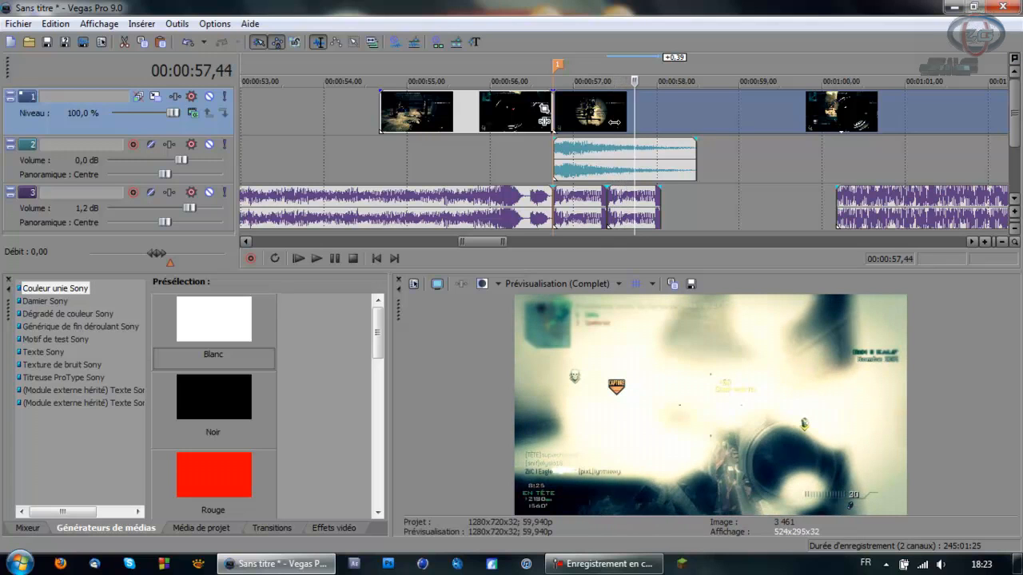
{"action": "key", "text": "Right"}
{"action": "key", "text": "Right"}
{"action": "key", "text": "Right"}
{"action": "key", "text": "Right"}
{"action": "key", "text": "Right"}
{"action": "key", "text": "Right"}
{"action": "key", "text": "Right"}
{"action": "key", "text": "Right"}
{"action": "key", "text": "Right"}
{"action": "key", "text": "Right"}
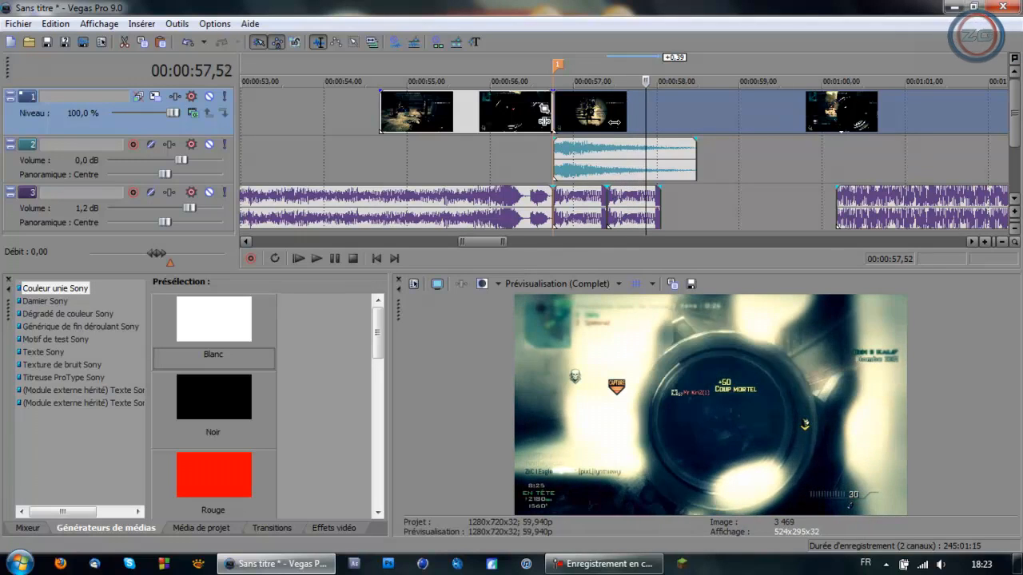
{"action": "key", "text": "Right"}
{"action": "key", "text": "Right"}
{"action": "key", "text": "Right"}
{"action": "key", "text": "Left"}
{"action": "key", "text": "Left"}
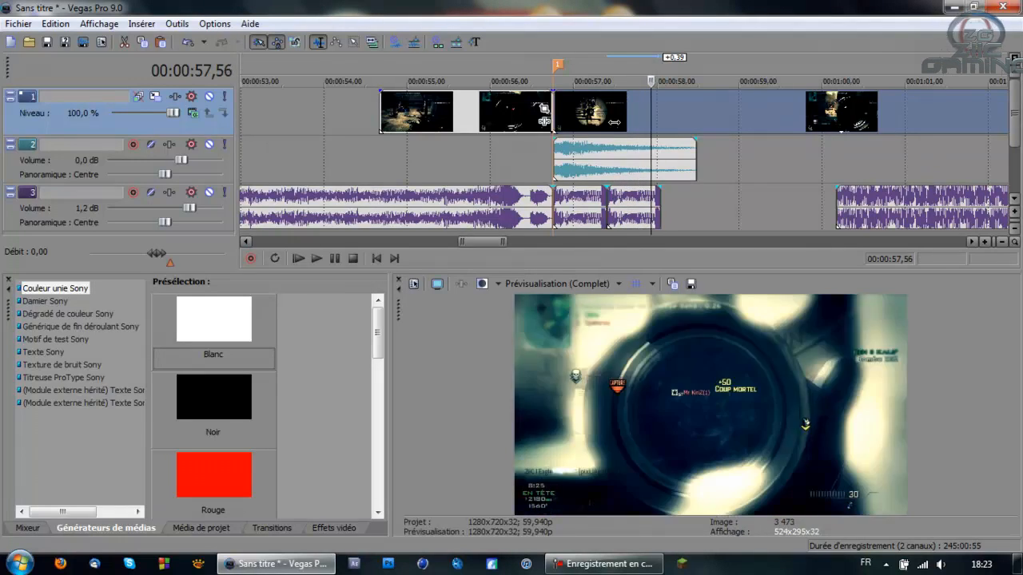
{"action": "key", "text": "Right"}
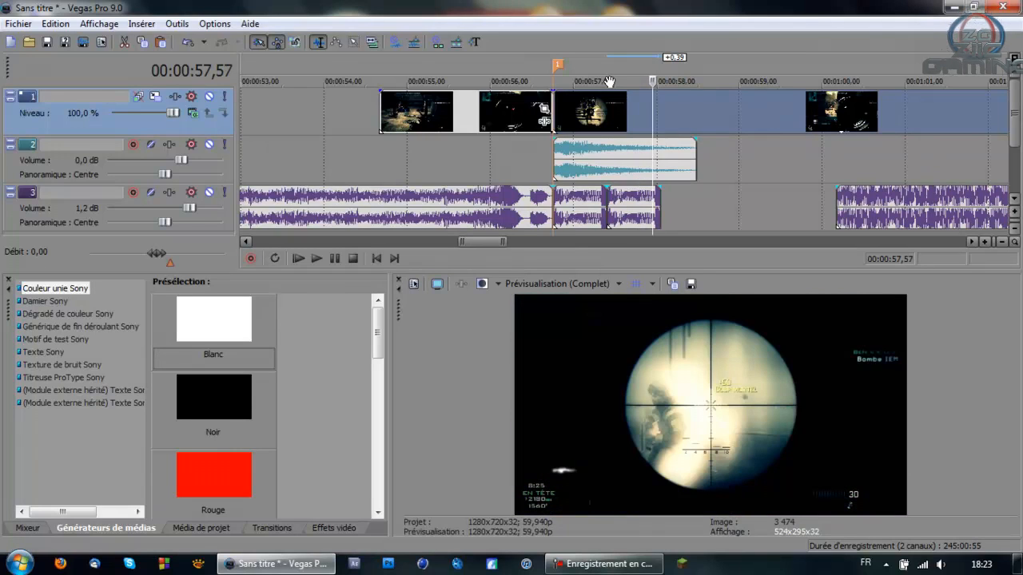
{"action": "key", "text": "m"}
Extend the first beat passage to marker 2, start its copy at that marker, and play from 00:00:56,15.
{"action": "left_click_drag", "start_coordinate": [621, 220], "coordinate": [651, 206]}
{"action": "left_click_drag", "start_coordinate": [730, 204], "coordinate": [663, 196]}
{"action": "left_click", "coordinate": [512, 116]}
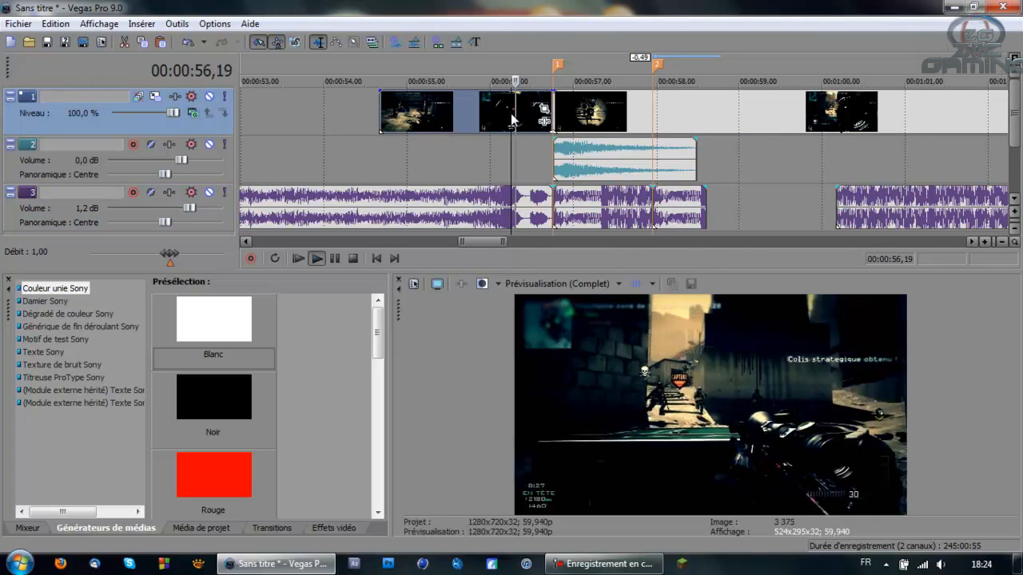
{"action": "key", "text": "space"}
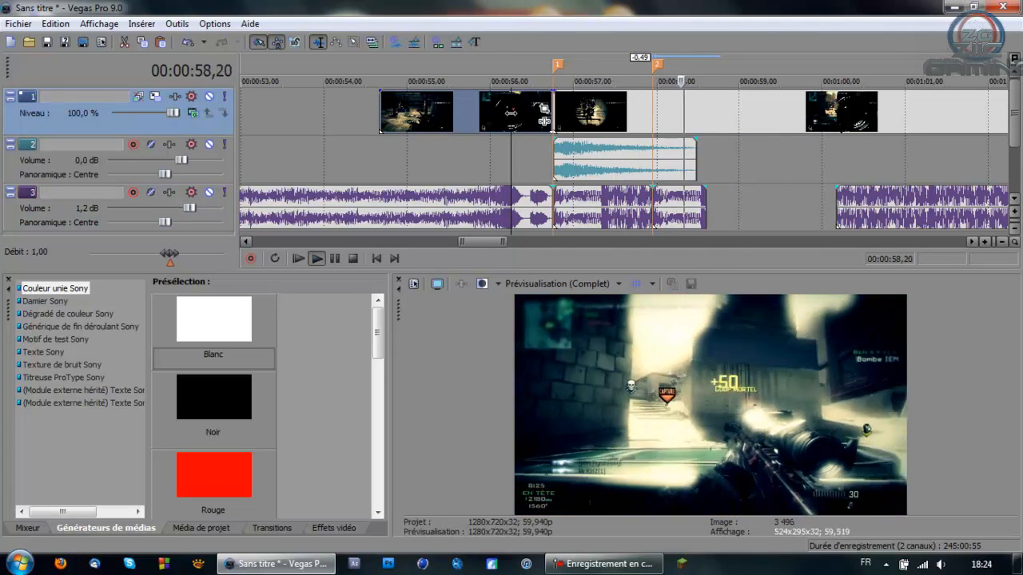
{"action": "key", "text": "space"}
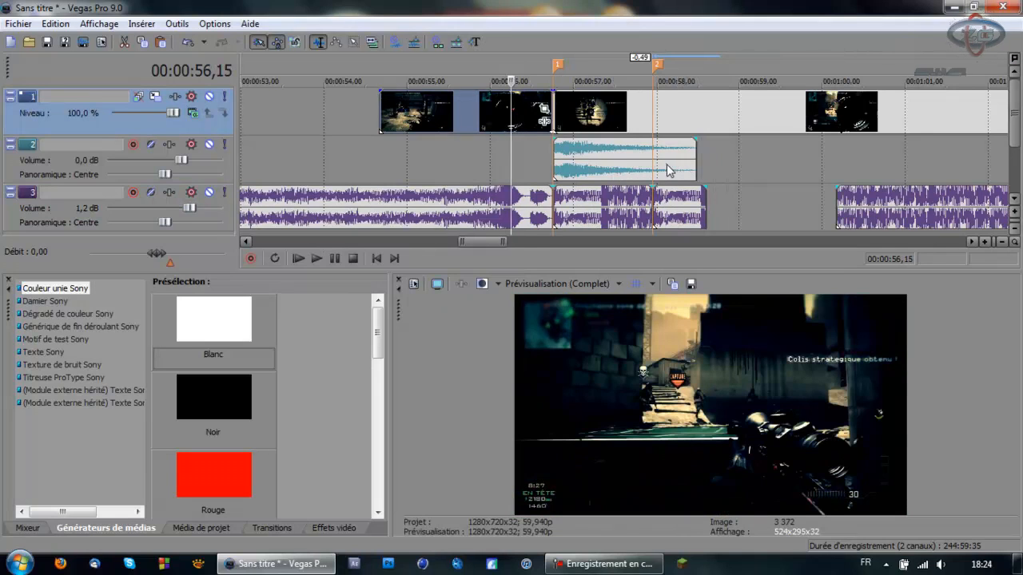
Move the remaining music 0,41 earlier, extend the second beat passage by 0,40, and play the result from 00:00:56,15.
{"action": "left_click", "coordinate": [607, 104]}
{"action": "key", "text": "space"}
{"action": "key", "text": "space"}
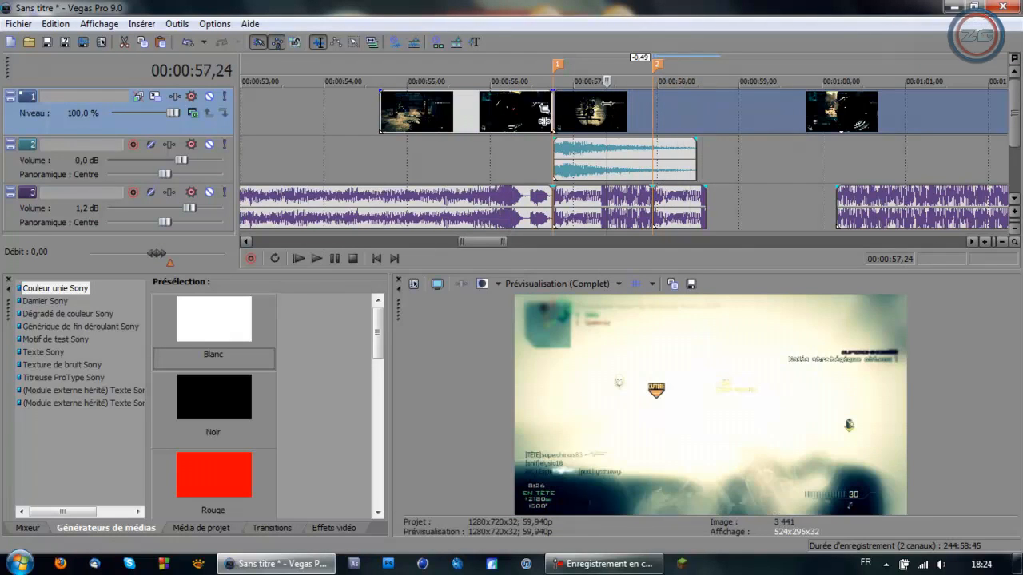
{"action": "left_click_drag", "start_coordinate": [849, 209], "coordinate": [793, 210]}
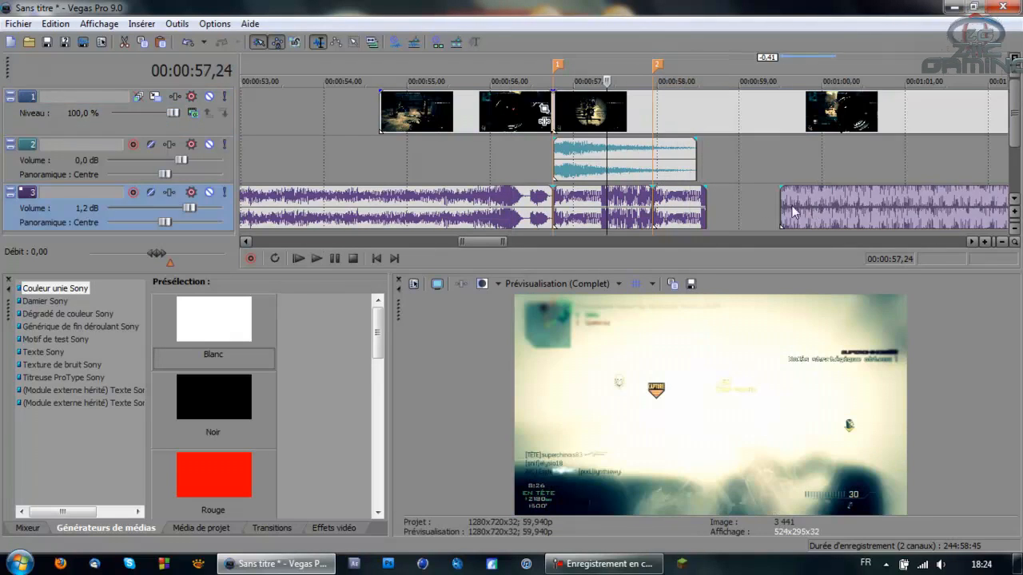
{"action": "left_click_drag", "start_coordinate": [706, 201], "coordinate": [762, 203]}
{"action": "left_click", "coordinate": [512, 142]}
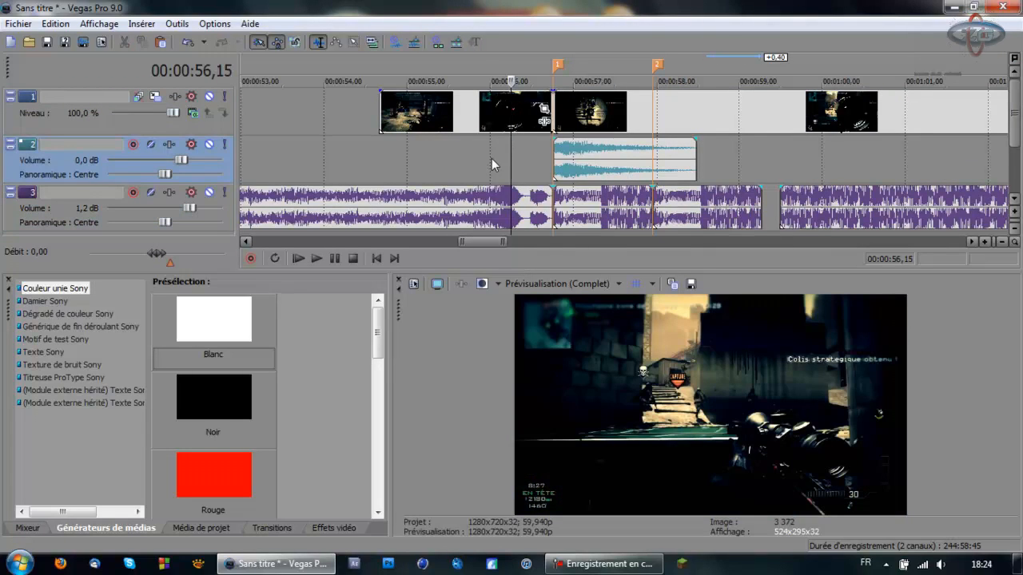
{"action": "key", "text": "space"}
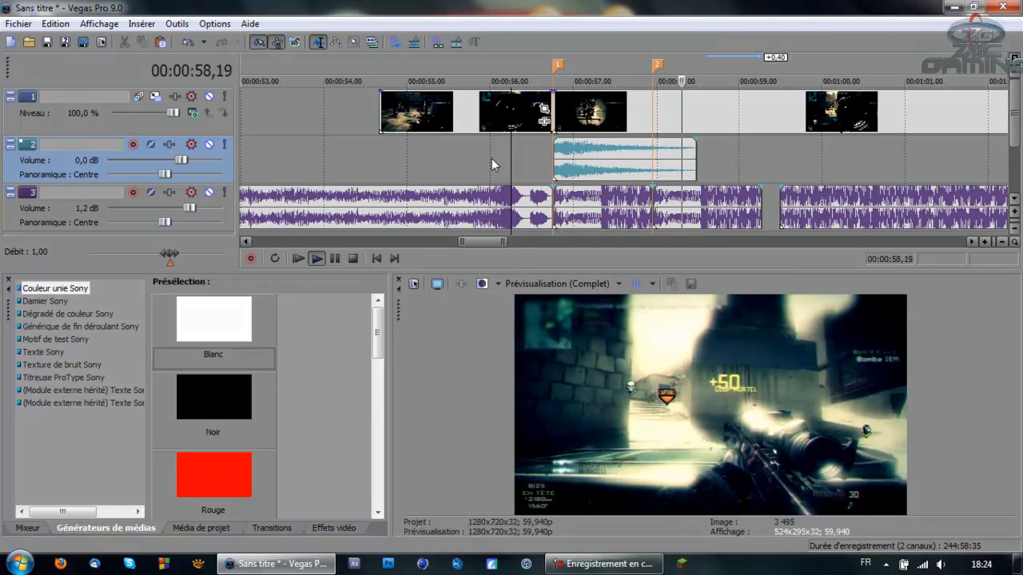
{"action": "key", "text": "space"}
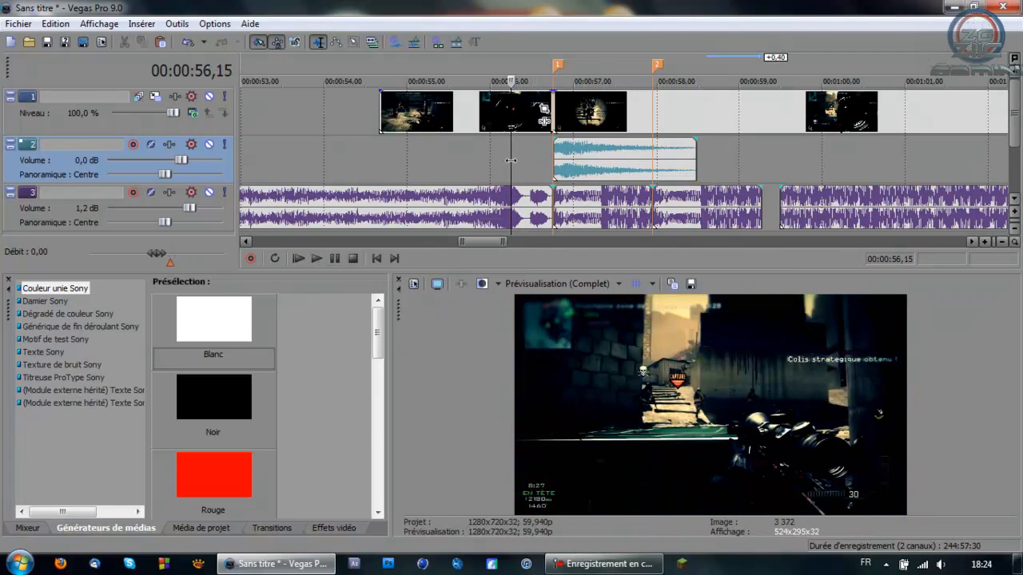
Play the synced beat passages from 00:00:56,27 and again from marker 1.
{"action": "left_click", "coordinate": [528, 164]}
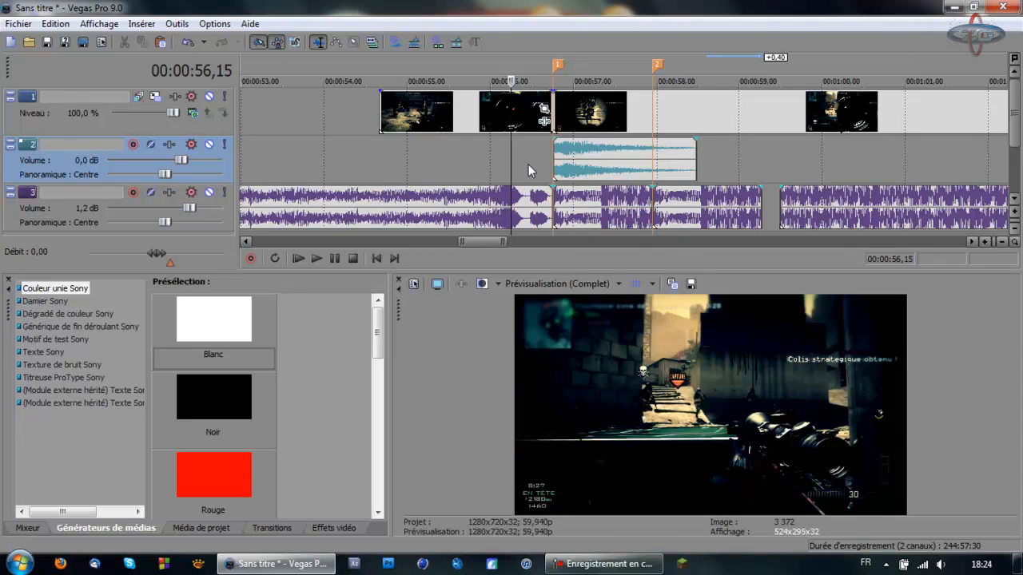
{"action": "key", "text": "space"}
{"action": "key", "text": "space"}
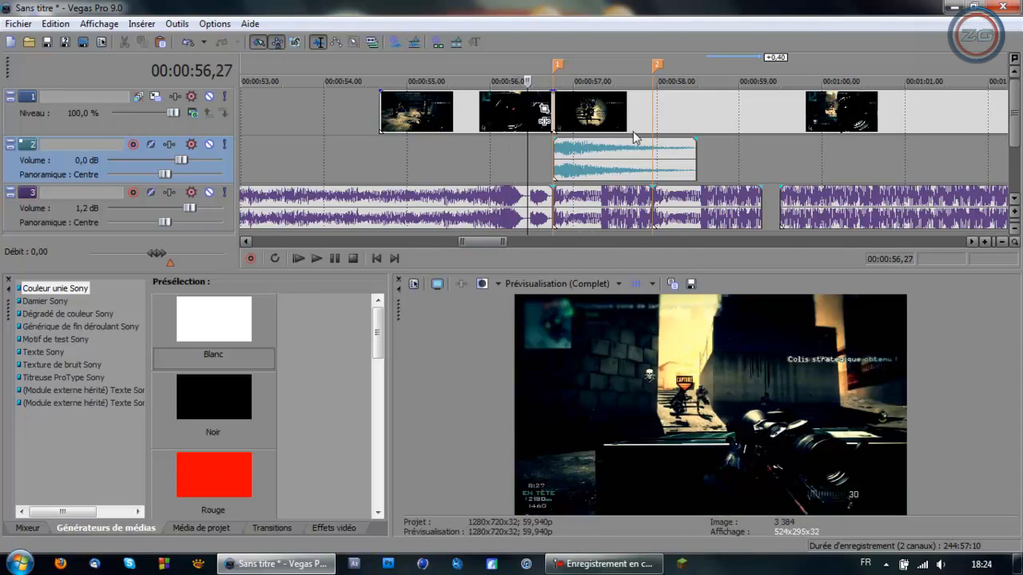
{"action": "left_click", "coordinate": [605, 120]}
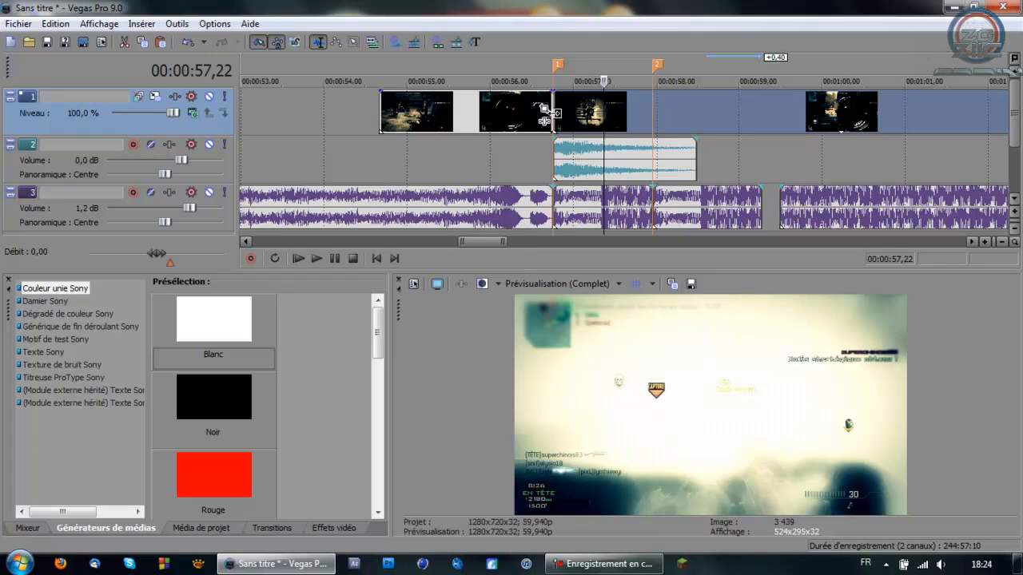
{"action": "left_click", "coordinate": [547, 114]}
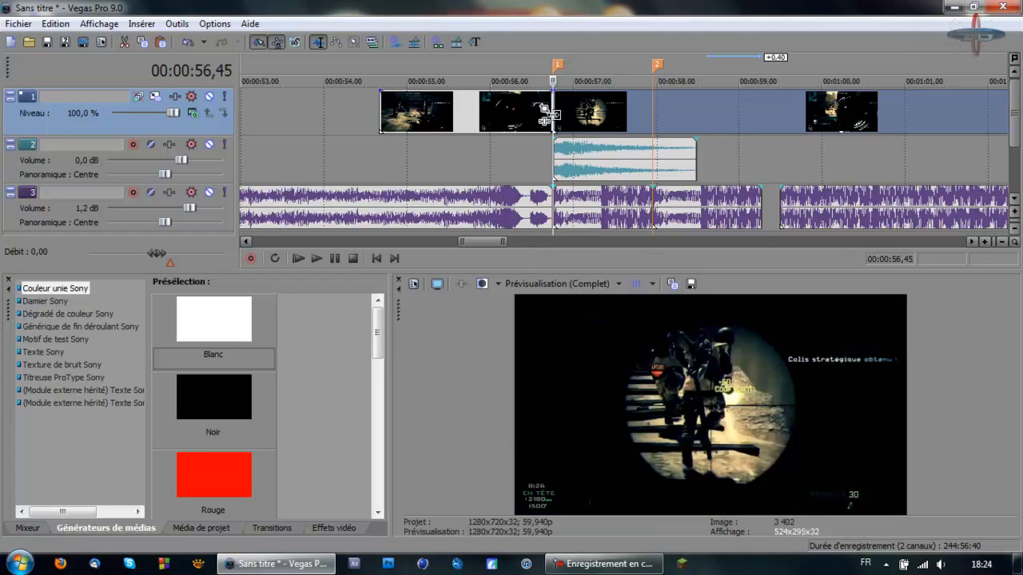
{"action": "key", "text": "space"}
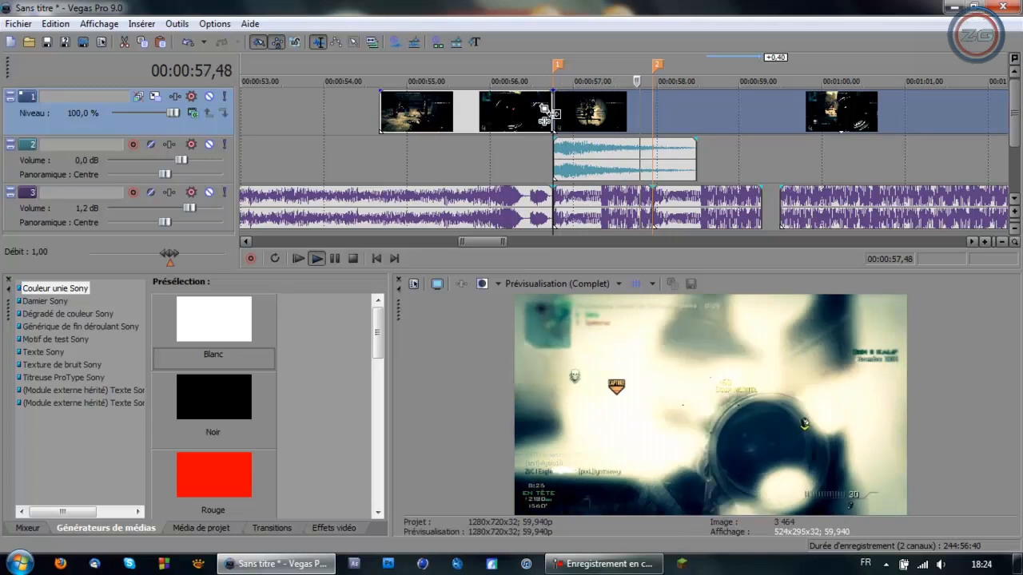
{"action": "key", "text": "space"}
Realign the second beat passage to start at marker 2 and play from 00:00:57,22.
{"action": "mouse_move", "coordinate": [680, 212]}
{"action": "left_mouse_down"}
{"action": "mouse_move", "coordinate": [693, 216]}
{"action": "mouse_move", "coordinate": [669, 205]}
{"action": "mouse_move", "coordinate": [632, 216]}
{"action": "mouse_move", "coordinate": [649, 210]}
{"action": "mouse_move", "coordinate": [526, 214]}
{"action": "left_mouse_up"}
{"action": "left_click", "coordinate": [669, 205]}
{"action": "scroll", "coordinate": [674, 209], "scroll_direction": "up", "scroll_amount": 6}
{"action": "left_click", "coordinate": [413, 131]}
{"action": "scroll", "coordinate": [413, 131], "scroll_direction": "down", "scroll_amount": 4}
{"action": "left_click", "coordinate": [502, 133]}
{"action": "key", "text": "space"}
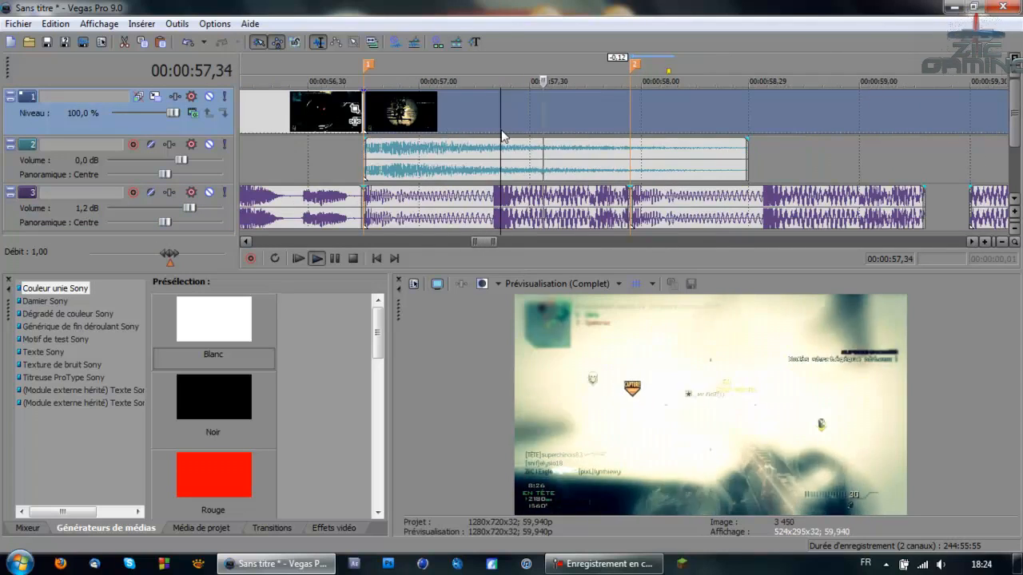
{"action": "key", "text": "space"}
{"action": "scroll", "coordinate": [586, 201], "scroll_direction": "down", "scroll_amount": 2}
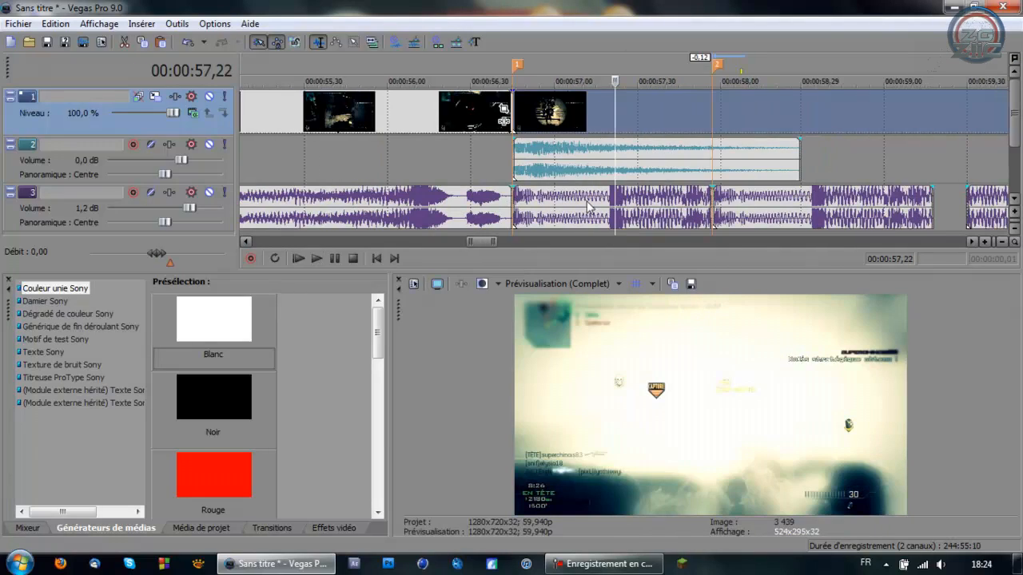
Play the section from 00:00:57,09, adjust the system volume, and replay it from 00:00:57,04.
{"action": "left_click", "coordinate": [579, 162]}
{"action": "key", "text": "space"}
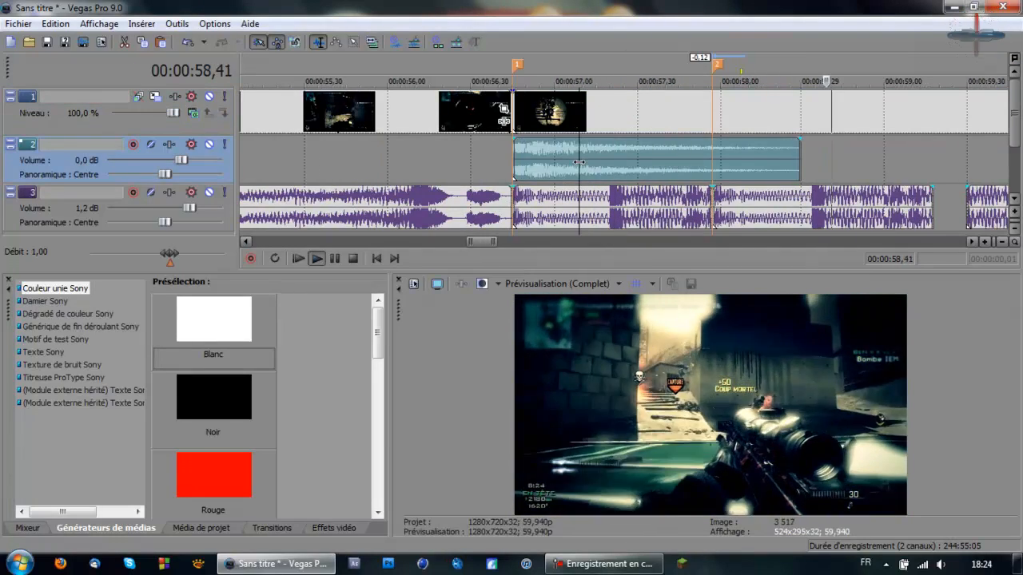
{"action": "key", "text": "space"}
{"action": "left_click", "coordinate": [939, 566]}
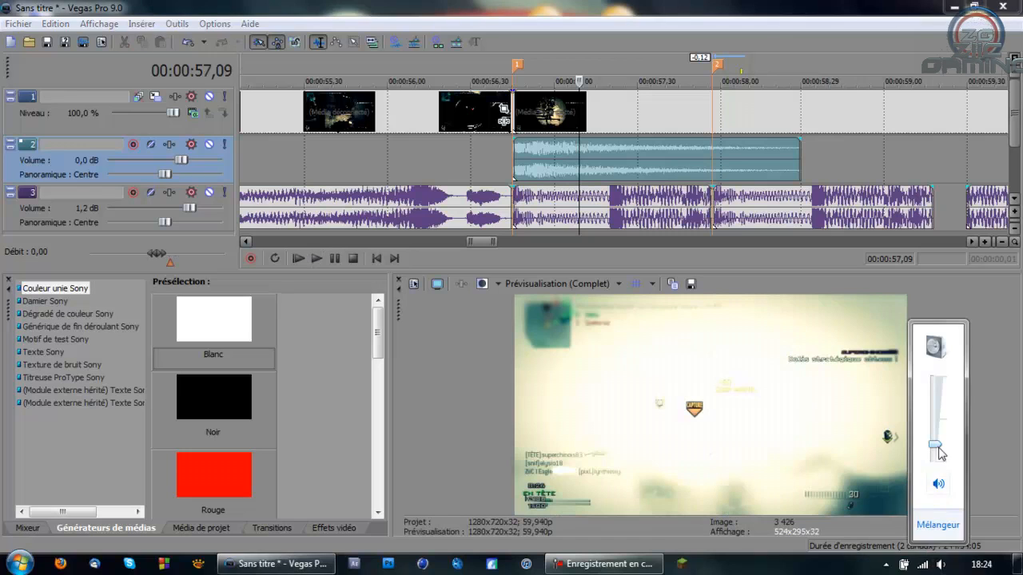
{"action": "left_click", "coordinate": [565, 163]}
{"action": "key", "text": "space"}
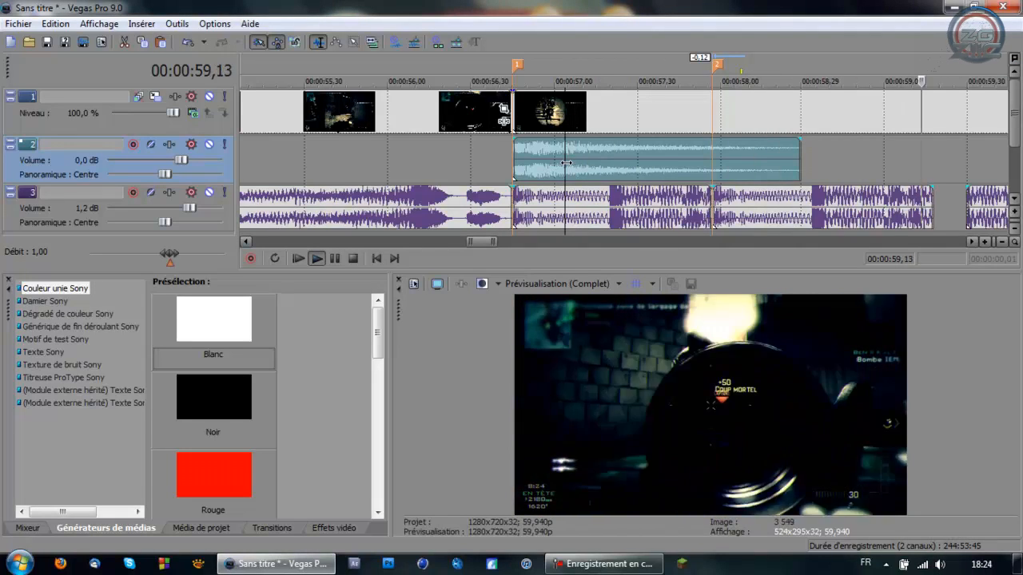
{"action": "key", "text": "space"}
Shift the remaining music later, trim the gunshot to end at marker 2, and paste a copy of it starting there.
{"action": "scroll", "coordinate": [912, 230], "scroll_direction": "down", "scroll_amount": 2}
{"action": "left_click_drag", "start_coordinate": [943, 210], "coordinate": [976, 209]}
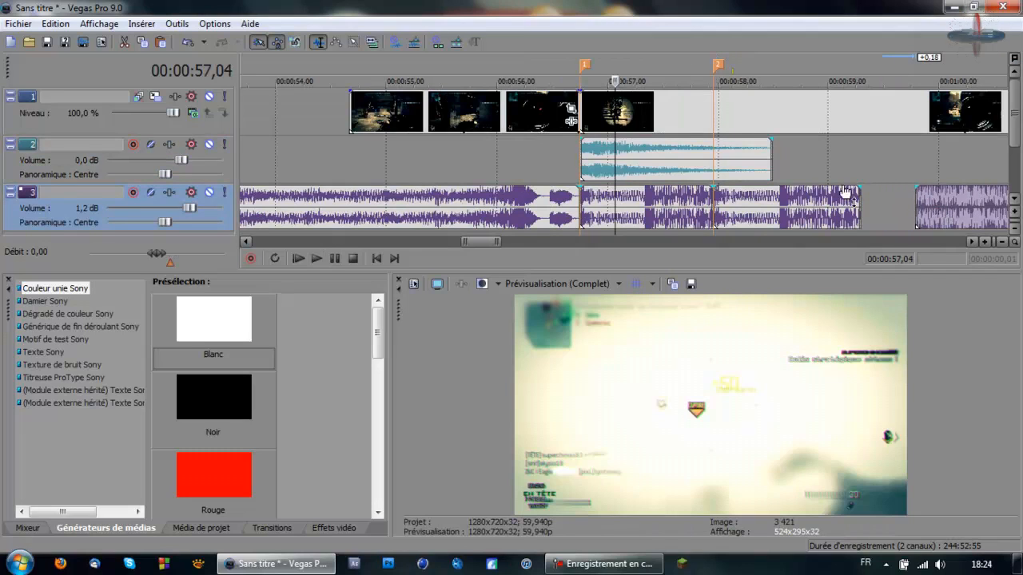
{"action": "mouse_move", "coordinate": [772, 163]}
{"action": "left_mouse_down"}
{"action": "mouse_move", "coordinate": [666, 156]}
{"action": "mouse_move", "coordinate": [845, 155]}
{"action": "left_mouse_up"}
{"action": "left_click", "coordinate": [653, 156]}
{"action": "scroll", "coordinate": [716, 163], "scroll_direction": "down", "scroll_amount": 2}
Step frame by frame to the next scoped shot and place a third marker at 00:00:59,10.
{"action": "left_click", "coordinate": [619, 128]}
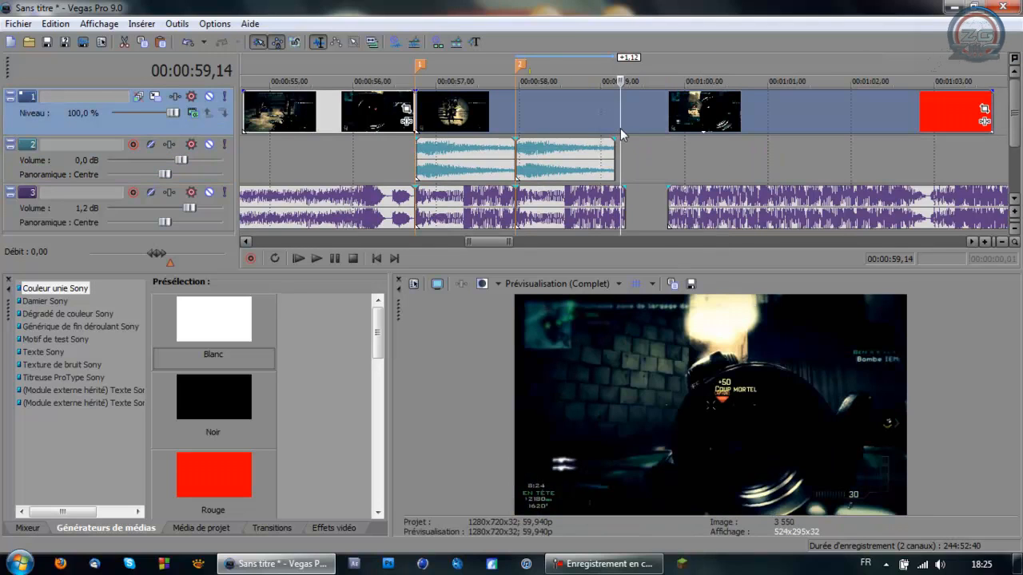
{"action": "key", "text": "Left"}
{"action": "key", "text": "Left"}
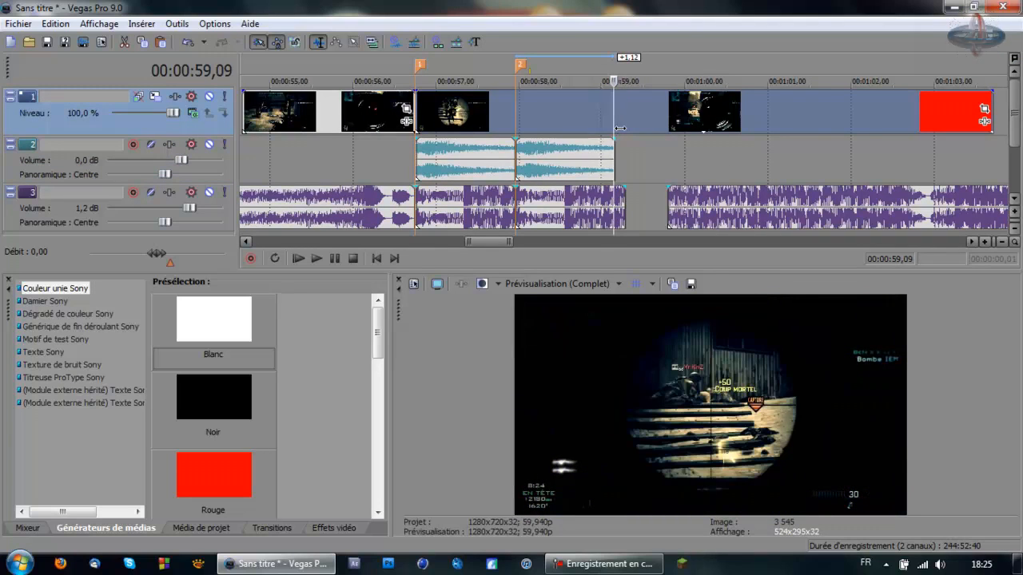
{"action": "key", "text": "Left"}
{"action": "key", "text": "Left"}
{"action": "key", "text": "Right"}
{"action": "key", "text": "Right"}
{"action": "key", "text": "Right"}
{"action": "key", "text": "Left"}
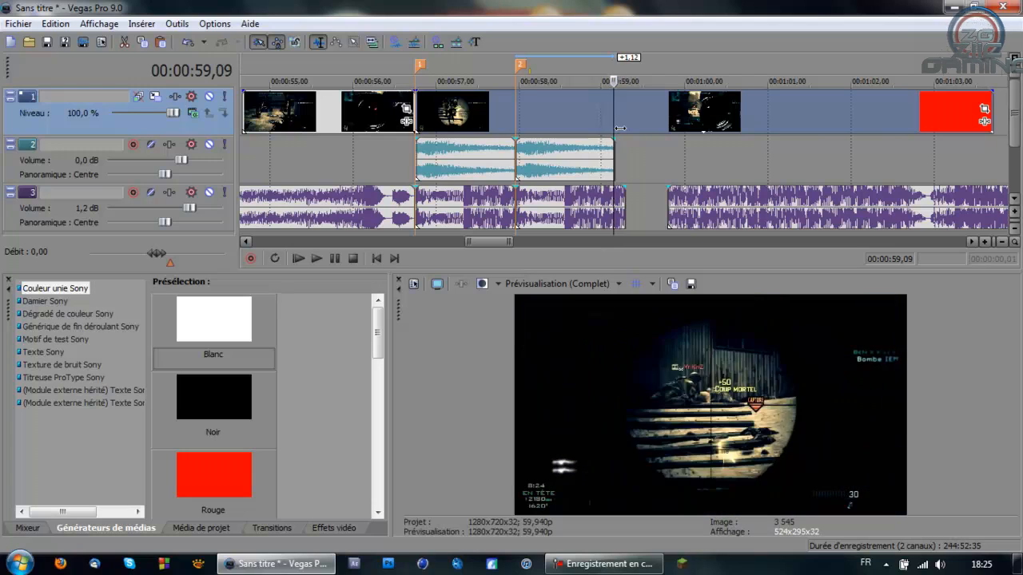
{"action": "key", "text": "Right"}
{"action": "key", "text": "m"}
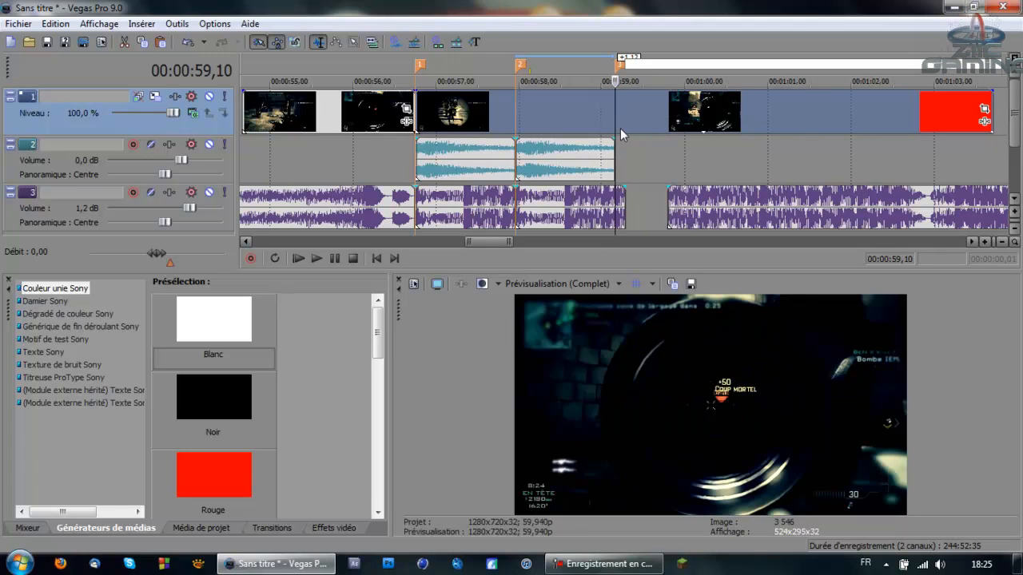
Copy the second gunshot and paste it to start at marker 3.
{"action": "left_click", "coordinate": [570, 174]}
{"action": "left_click", "coordinate": [624, 165]}
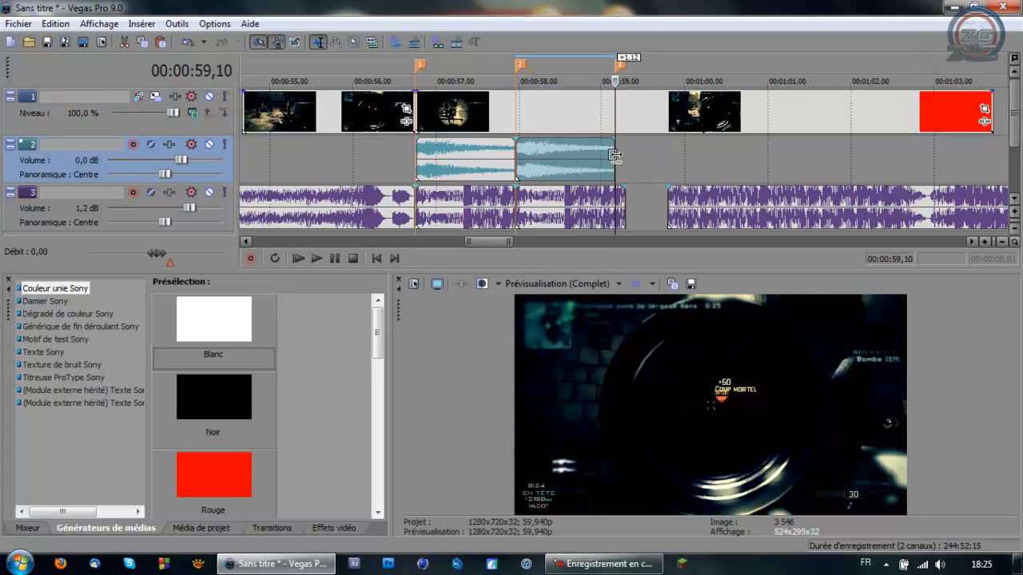
{"action": "key", "text": "ctrl+v"}
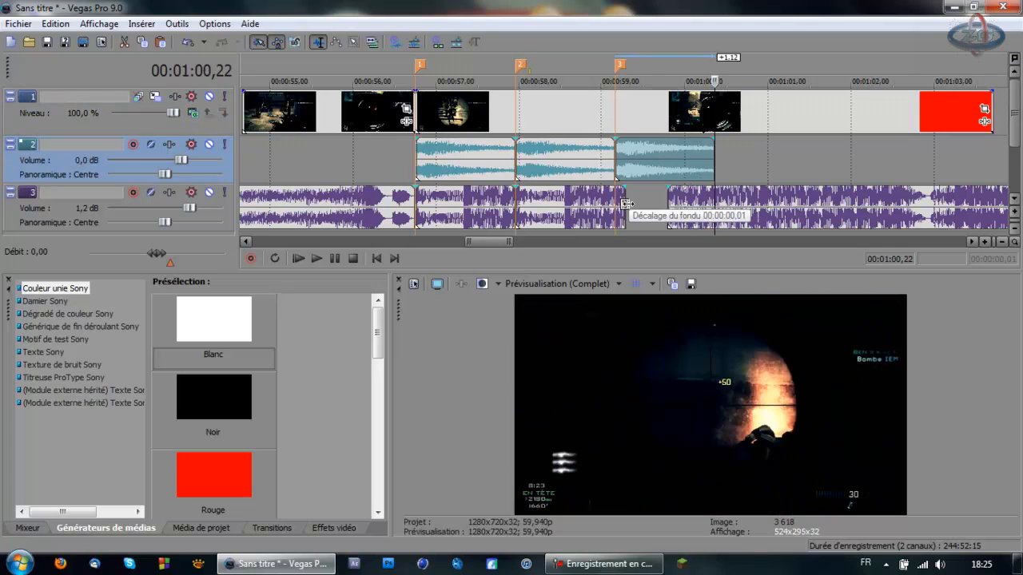
Trim the second beat passage to end at marker 3, shift the remaining music later, and paste a copy of the passage at that marker.
{"action": "left_click_drag", "start_coordinate": [624, 204], "coordinate": [615, 205]}
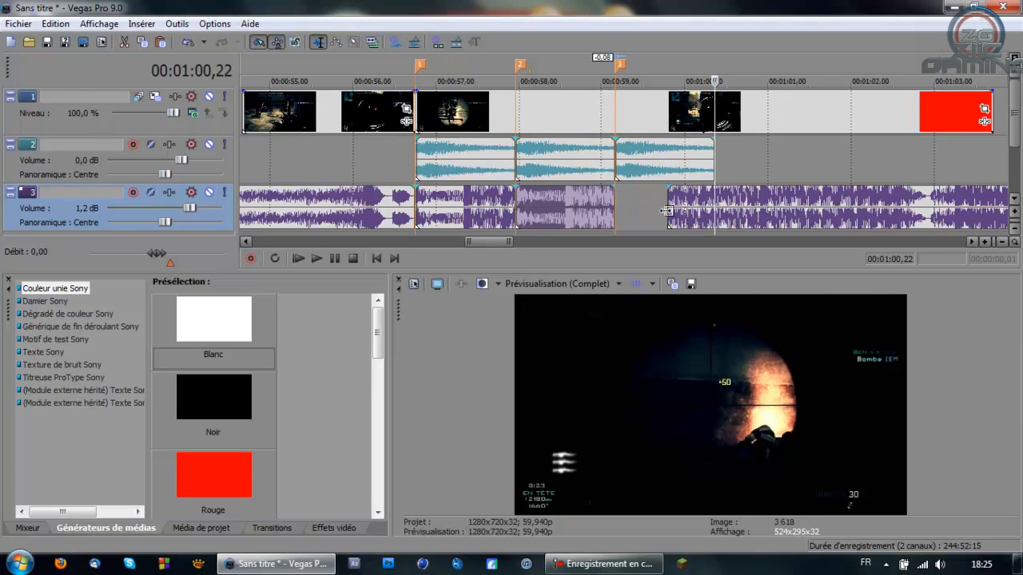
{"action": "left_click", "coordinate": [553, 210]}
{"action": "left_click", "coordinate": [612, 208]}
{"action": "left_click_drag", "start_coordinate": [728, 206], "coordinate": [822, 208]}
{"action": "key", "text": "ctrl+v"}
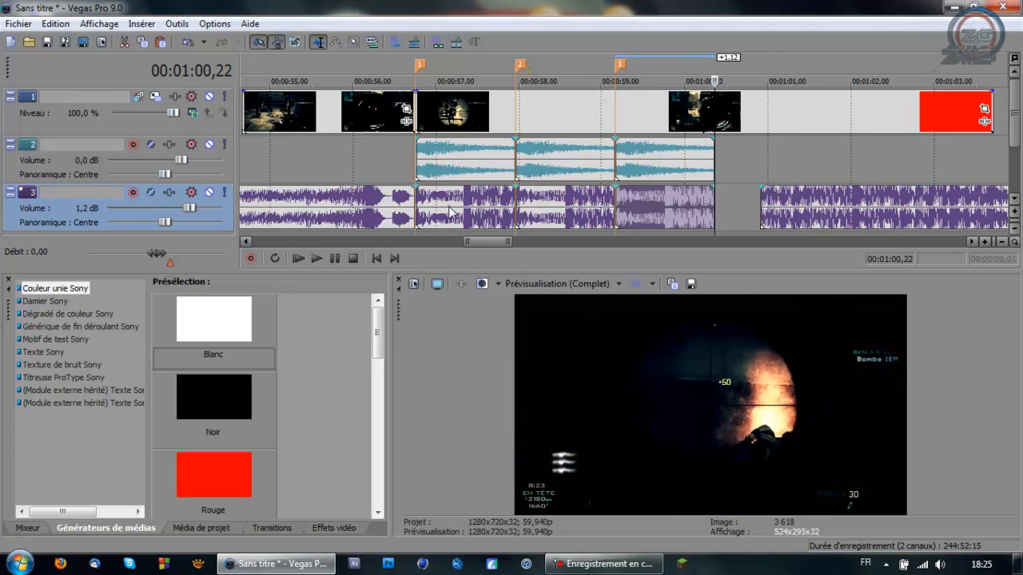
Play the three beat passages with their gunshots twice from 00:00:56,26.
{"action": "left_click", "coordinate": [389, 202]}
{"action": "key", "text": "space"}
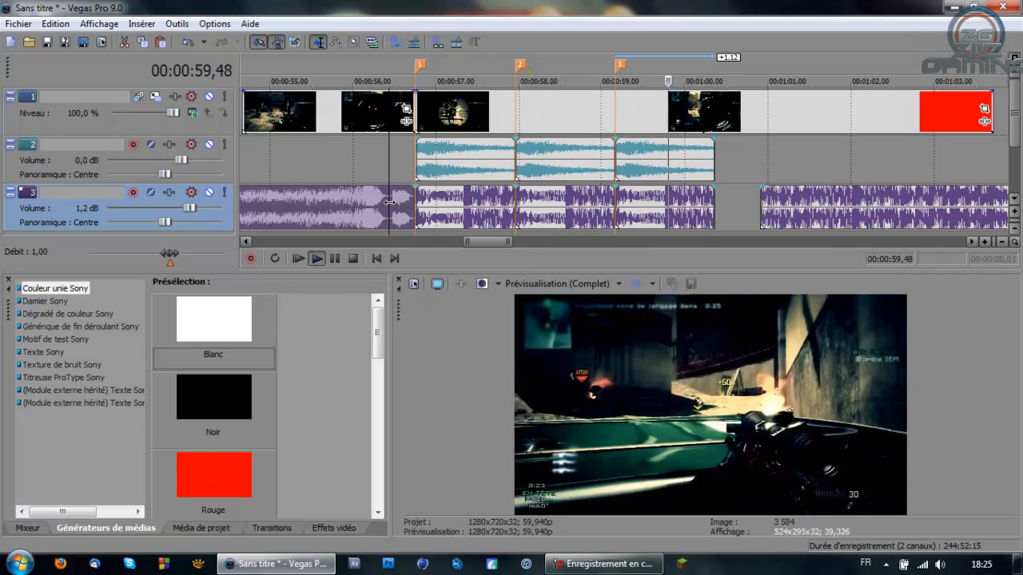
{"action": "key", "text": "space"}
{"action": "key", "text": "space"}
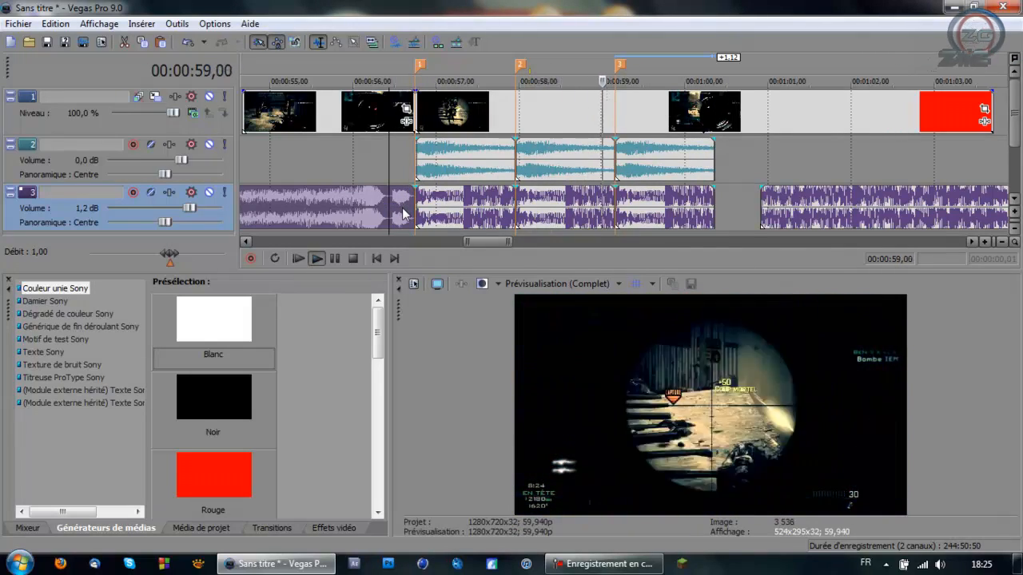
{"action": "key", "text": "space"}
Shift the remaining music 1,37 later and step frame by frame to the next scoped shot at 00:01:00,52.
{"action": "mouse_move", "coordinate": [801, 209]}
{"action": "left_mouse_down"}
{"action": "mouse_move", "coordinate": [787, 210]}
{"action": "mouse_move", "coordinate": [789, 199]}
{"action": "left_mouse_up"}
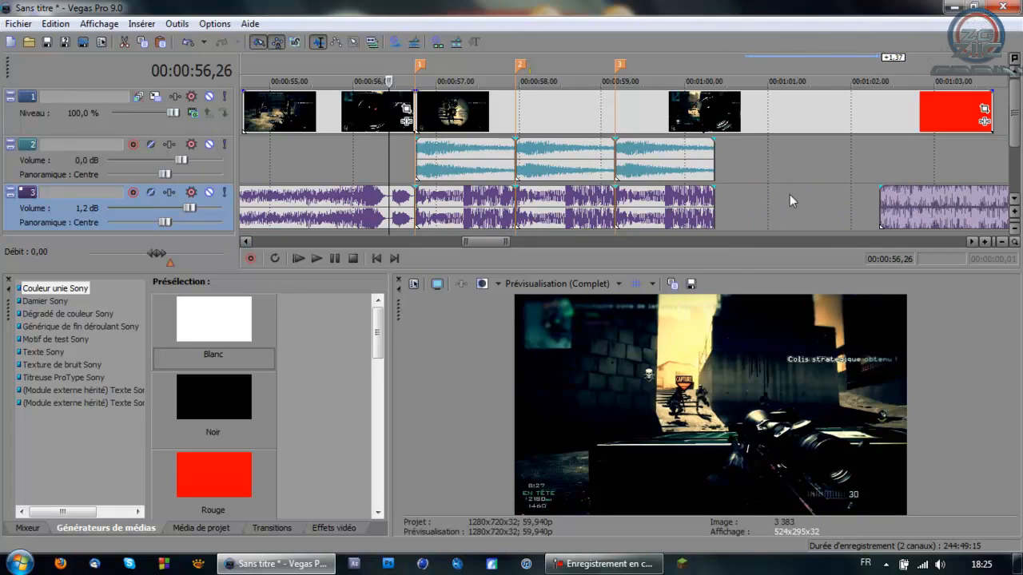
{"action": "left_click", "coordinate": [740, 120]}
{"action": "left_click", "coordinate": [766, 117]}
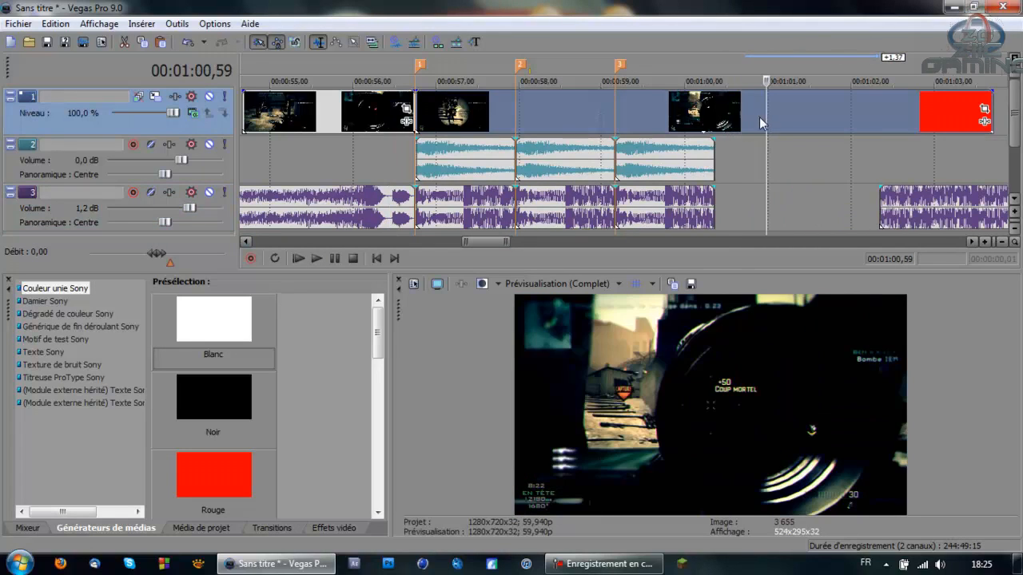
{"action": "left_click", "coordinate": [756, 116]}
{"action": "key", "text": "Left"}
{"action": "key", "text": "Left"}
{"action": "key", "text": "Left"}
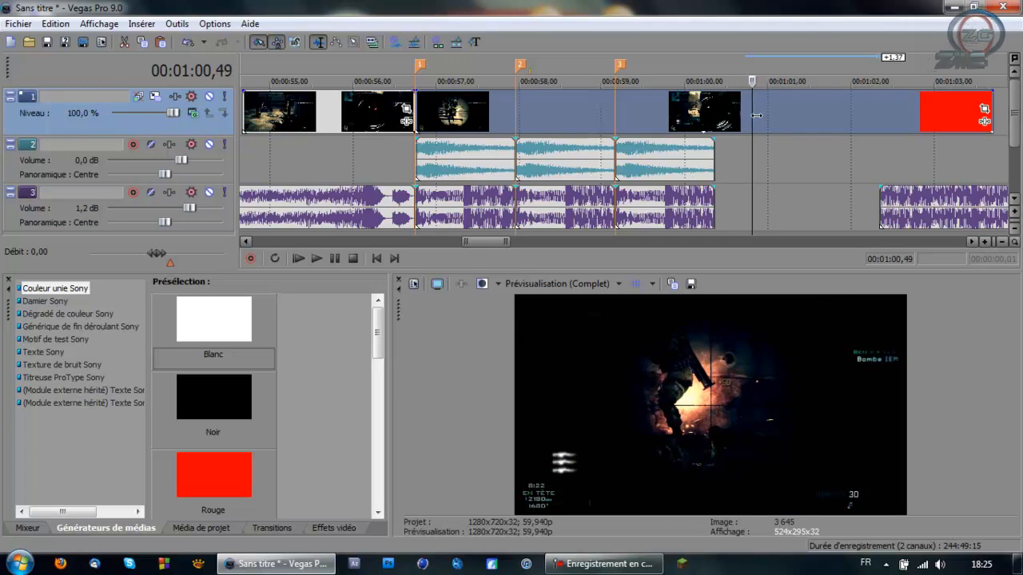
{"action": "key", "text": "Right"}
{"action": "key", "text": "Right"}
{"action": "key", "text": "Right"}
{"action": "key", "text": "Left"}
{"action": "key", "text": "Right"}
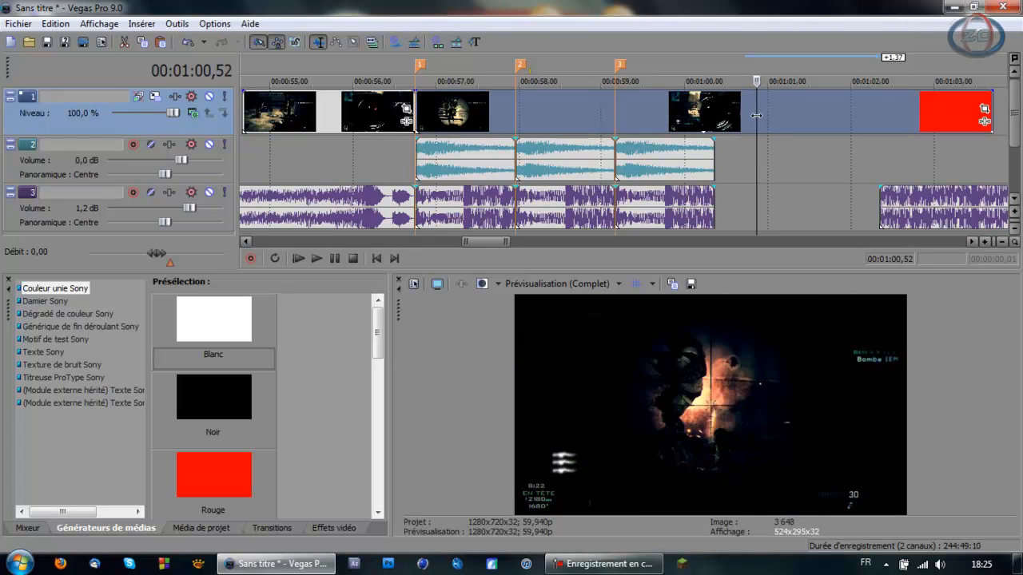
{"action": "key", "text": "Left"}
{"action": "key", "text": "Right"}
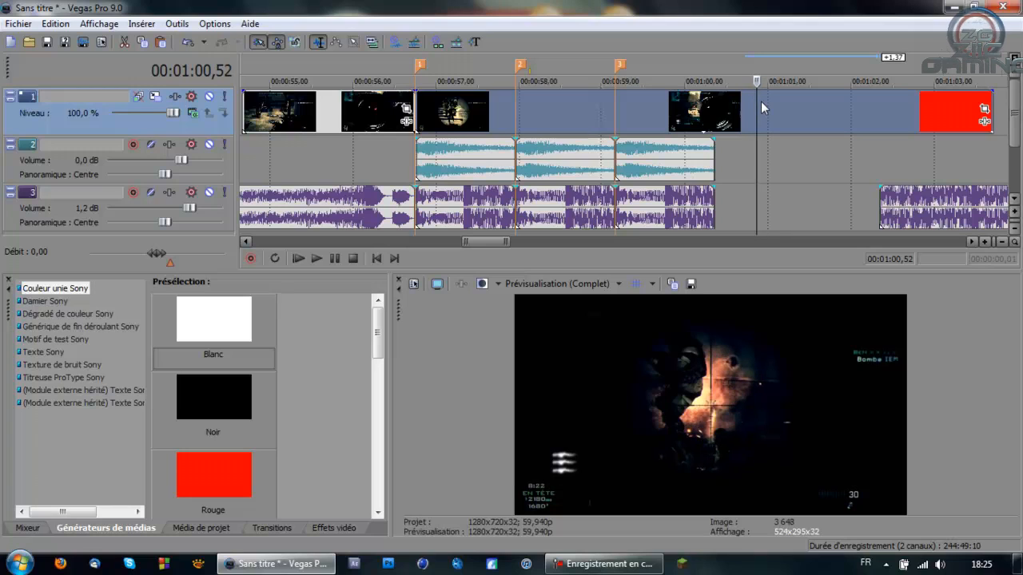
Split the gameplay clip at 00:01:00,52 and again at 00:00:59,58.
{"action": "left_click", "coordinate": [690, 112]}
{"action": "left_click", "coordinate": [682, 106]}
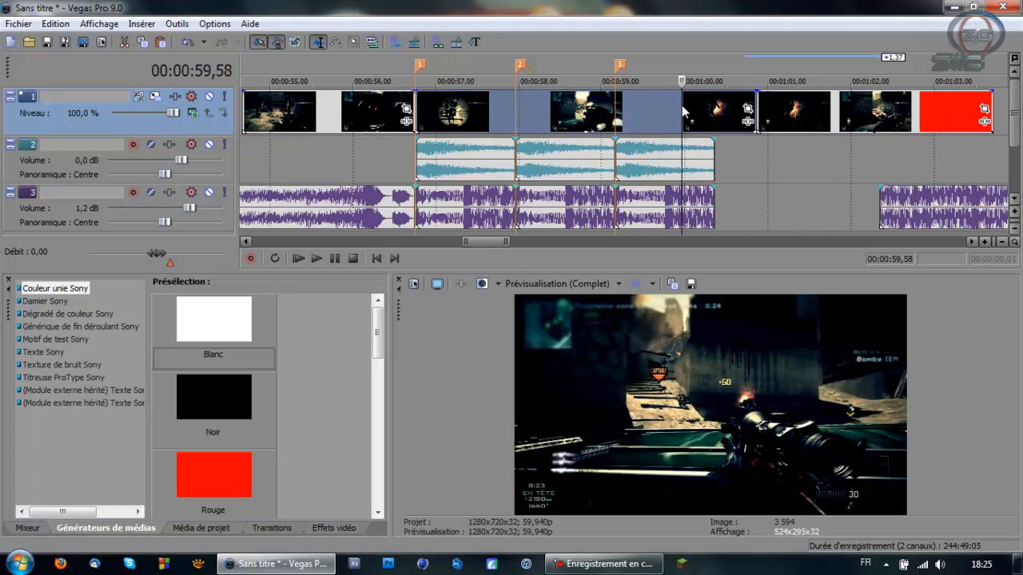
{"action": "key", "text": "s"}
Time-compress the short middle clip section to end with the third beat passage, and move the following clip section directly after it.
{"action": "left_click", "coordinate": [706, 115]}
{"action": "left_click_drag", "start_coordinate": [776, 111], "coordinate": [730, 107]}
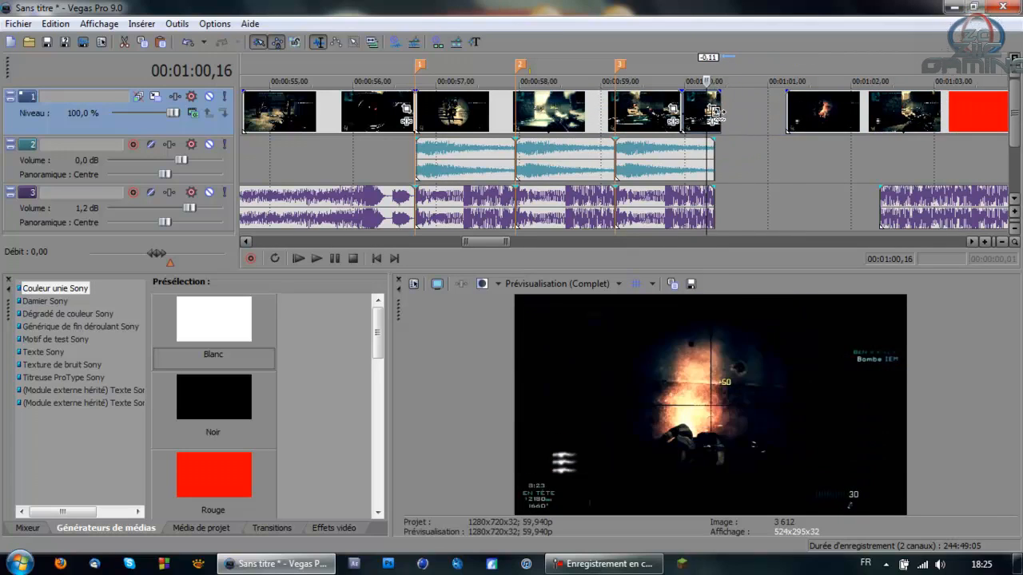
{"action": "left_click_drag", "start_coordinate": [820, 118], "coordinate": [747, 119]}
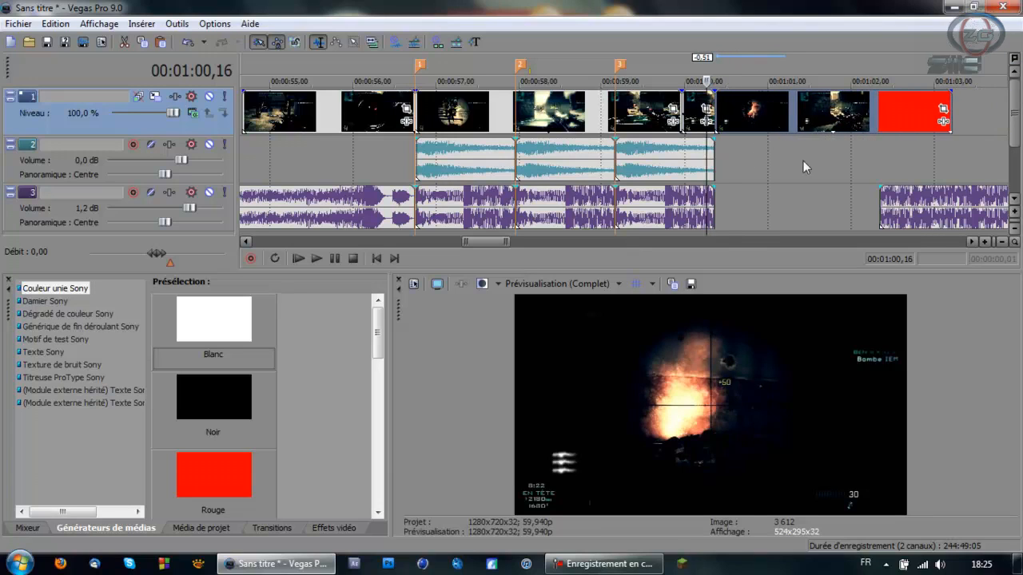
Add a fourth copy of the beat passage directly after the third and place marker 4 at its start, 00:01:00,22.
{"action": "left_click_drag", "start_coordinate": [882, 193], "coordinate": [814, 202]}
{"action": "left_click", "coordinate": [714, 170]}
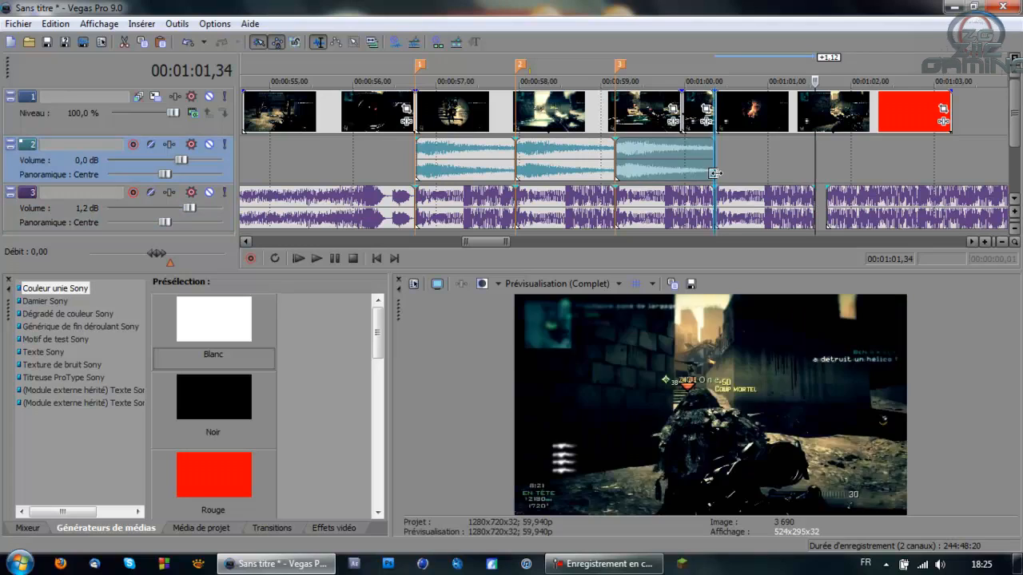
{"action": "key", "text": "m"}
{"action": "key", "text": "Return"}
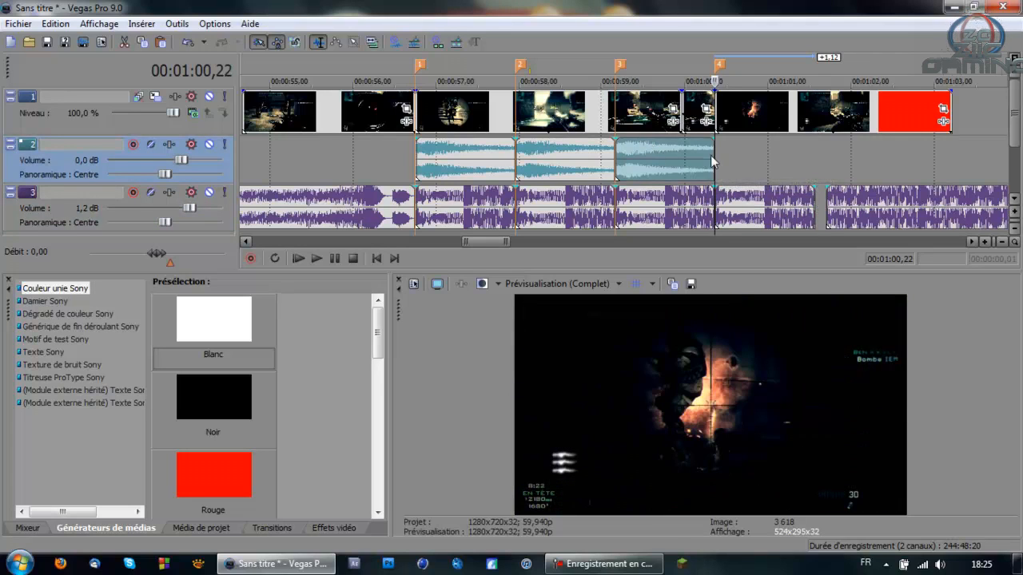
Copy the gunshot sound to marker 4 and move the remaining music directly after the fourth beat passage.
{"action": "left_click_drag", "start_coordinate": [714, 155], "coordinate": [813, 155]}
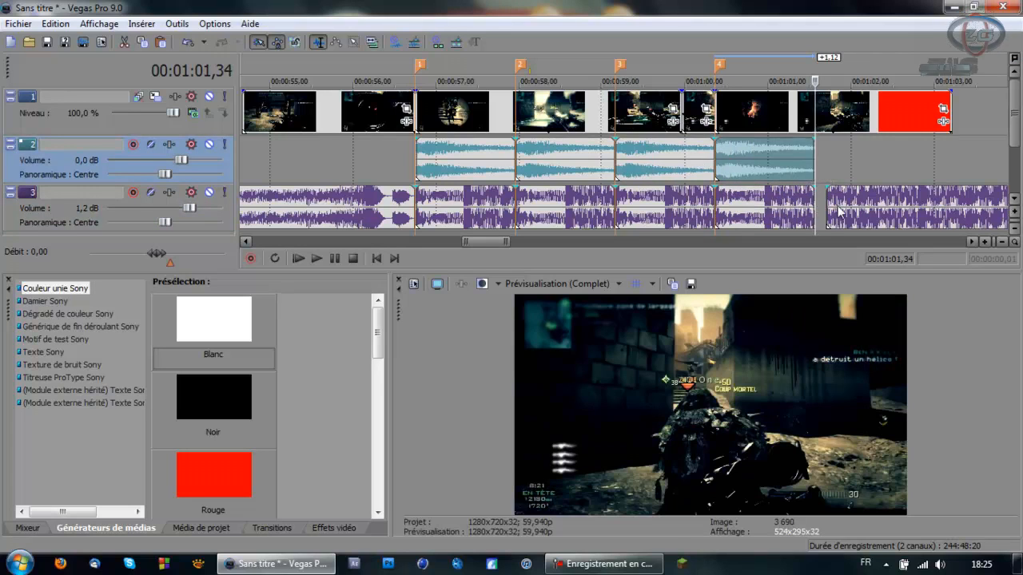
{"action": "left_click_drag", "start_coordinate": [839, 210], "coordinate": [828, 210]}
Play the four beat passages with their gunshots twice from about 00:00:56,10.
{"action": "left_click", "coordinate": [367, 149]}
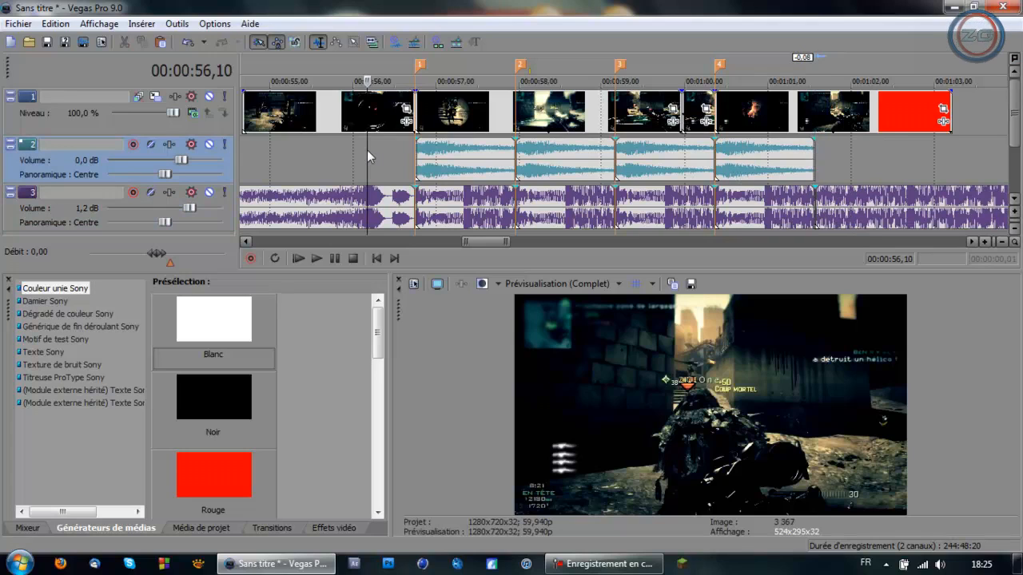
{"action": "key", "text": "space"}
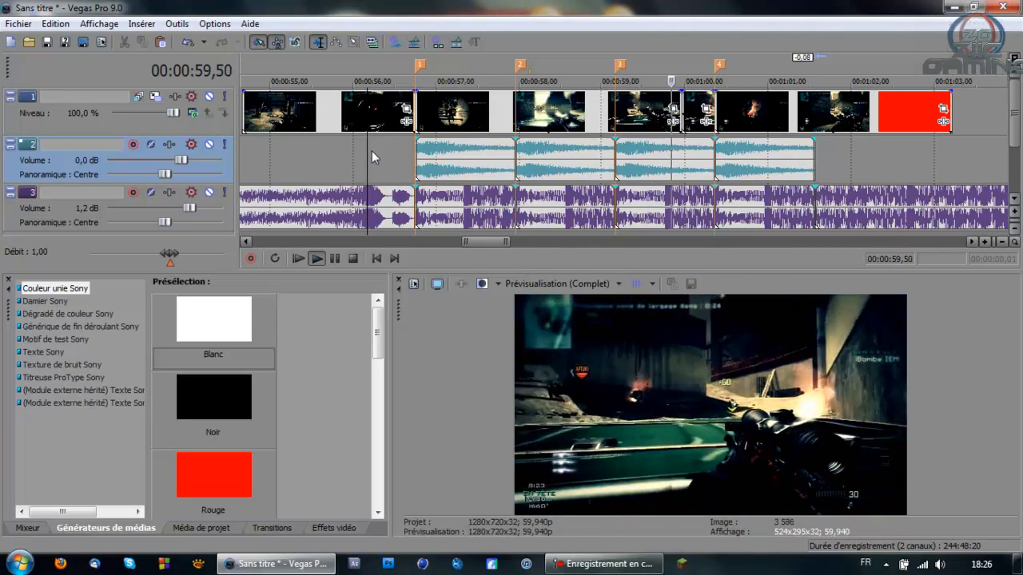
{"action": "key", "text": "space"}
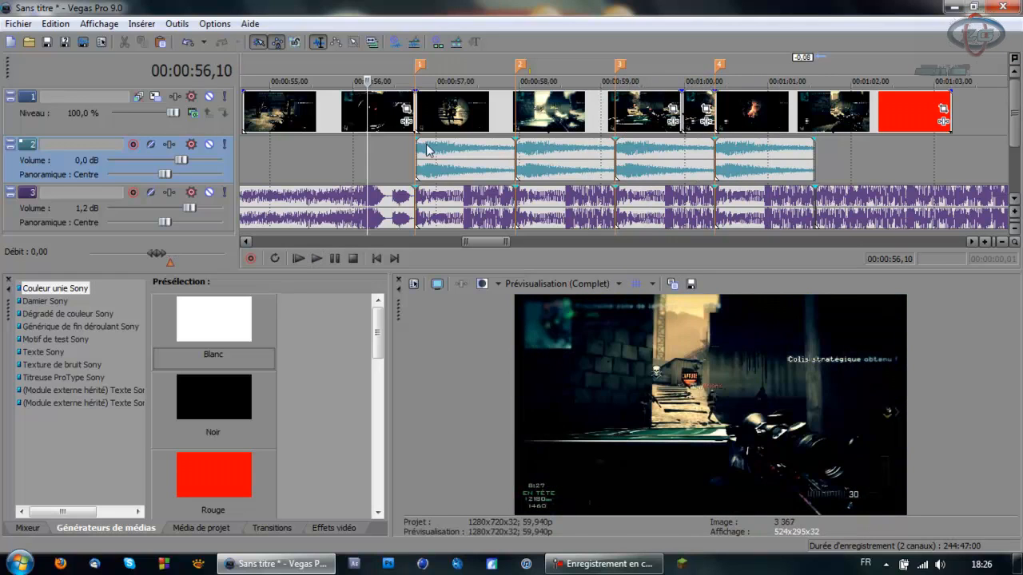
{"action": "key", "text": "space"}
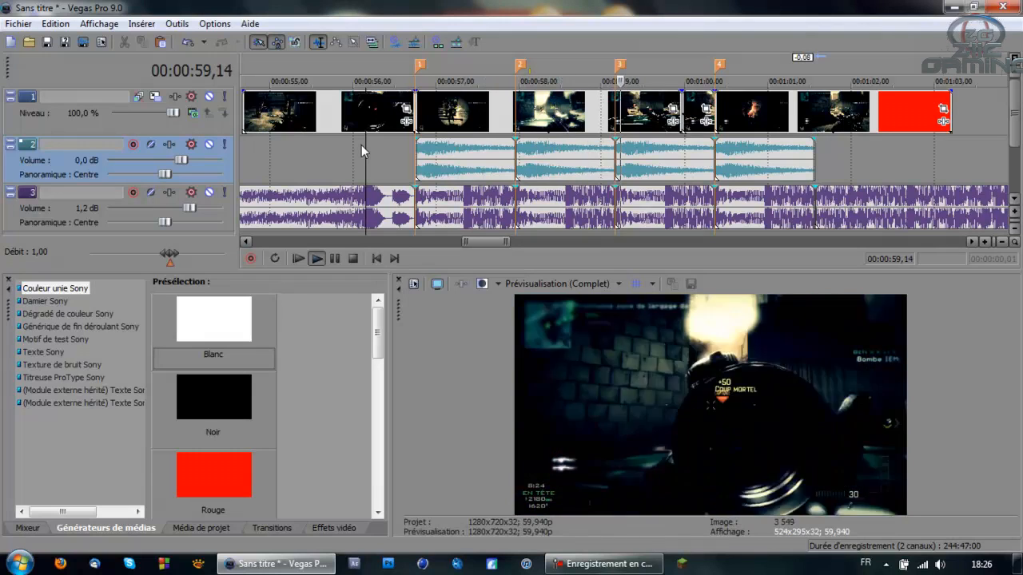
{"action": "key", "text": "space"}
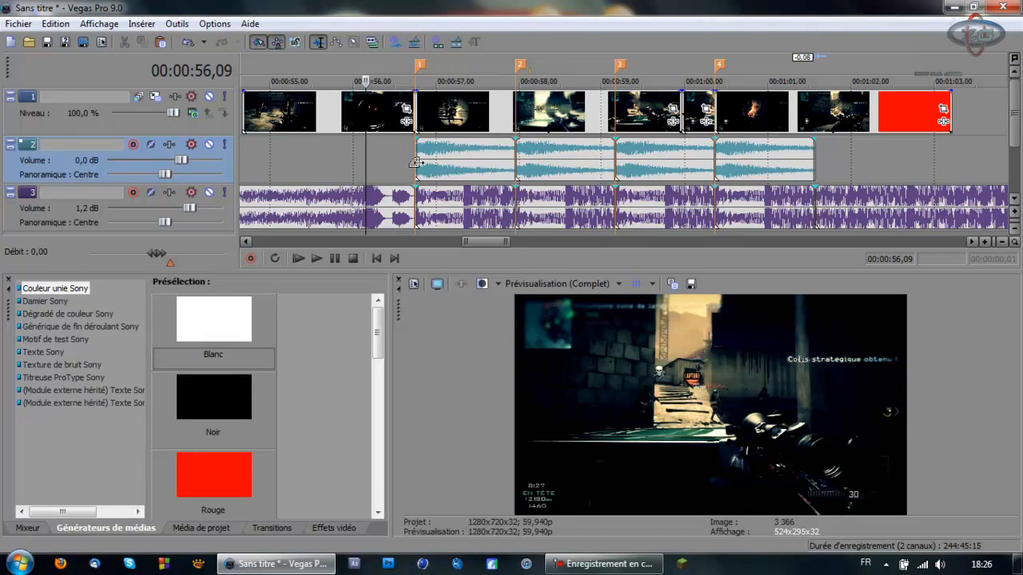
Split the music at the gameplay clip's start, 00:00:54,40, and delete the part before it.
{"action": "scroll", "coordinate": [454, 182], "scroll_direction": "down", "scroll_amount": 2}
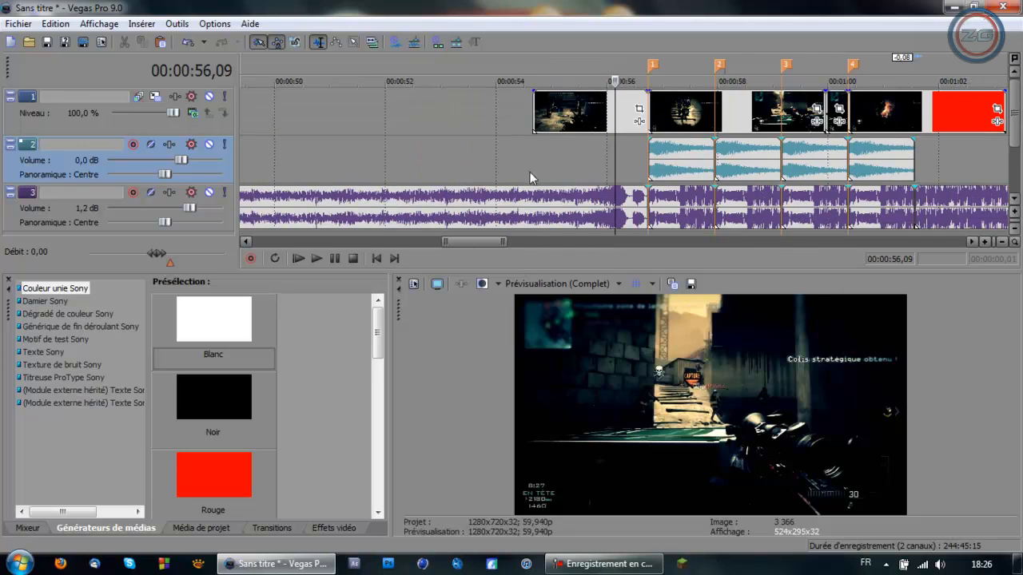
{"action": "left_click", "coordinate": [523, 172]}
{"action": "left_click", "coordinate": [533, 159]}
{"action": "key", "text": "s"}
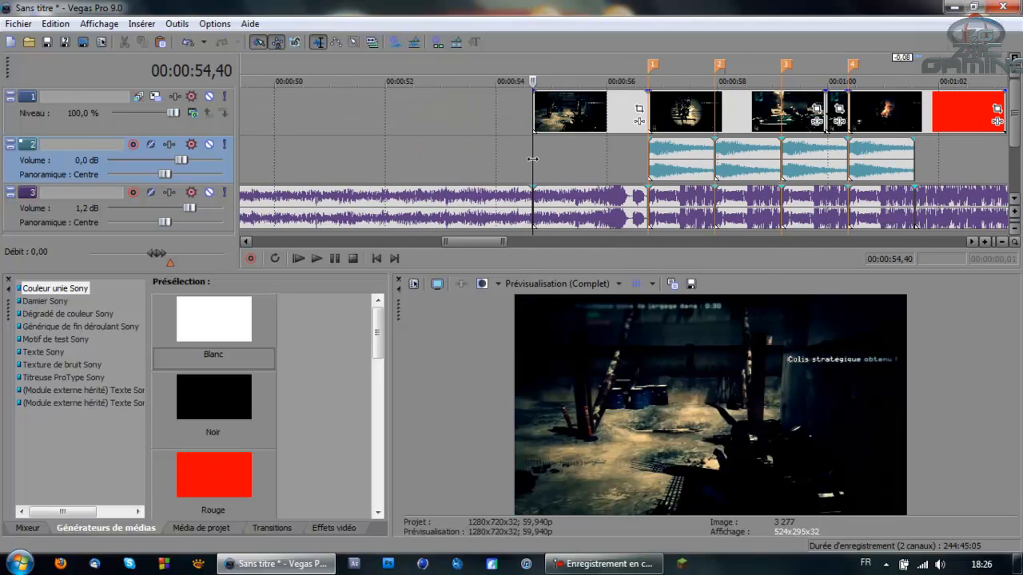
{"action": "left_click", "coordinate": [512, 204]}
{"action": "key", "text": "Delete"}
Split the music at the gameplay clip's end, 00:01:03,13, and delete the part after it.
{"action": "scroll", "coordinate": [786, 190], "scroll_direction": "down", "scroll_amount": 3}
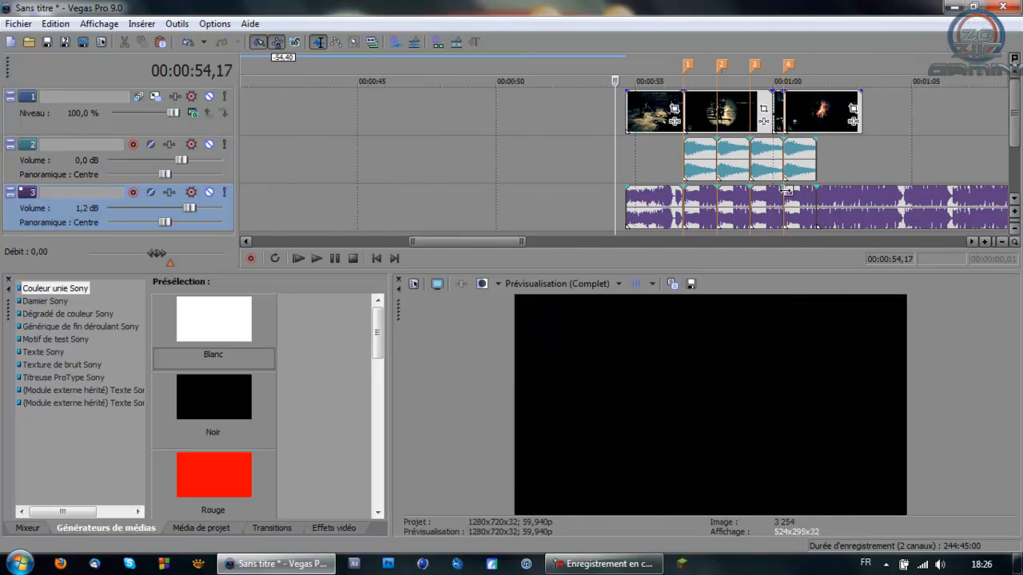
{"action": "left_click", "coordinate": [853, 153]}
{"action": "left_click", "coordinate": [860, 154]}
{"action": "key", "text": "s"}
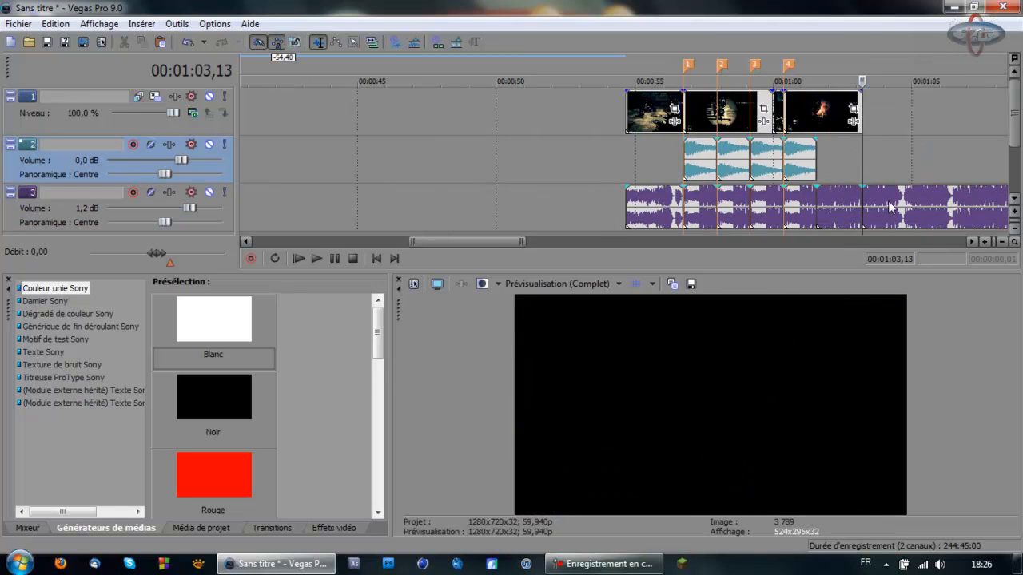
{"action": "left_click", "coordinate": [888, 201]}
{"action": "key", "text": "Delete"}
Select the time range from 00:00:54,40 to 00:01:03,45 covering the gameplay clip and its music.
{"action": "left_click_drag", "start_coordinate": [876, 168], "coordinate": [625, 168]}
{"action": "right_click", "coordinate": [713, 168]}
{"action": "left_click", "coordinate": [743, 544]}
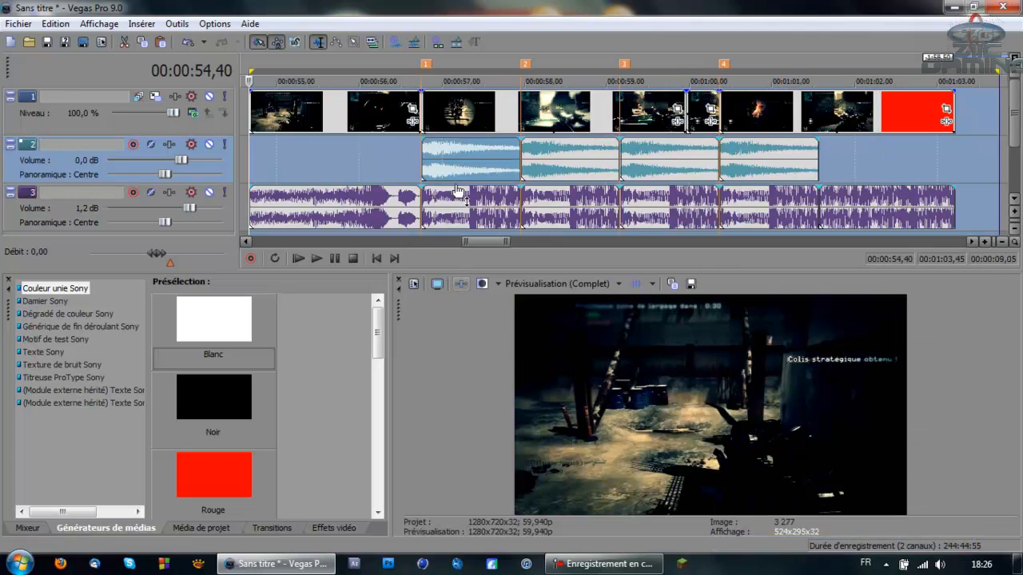
Add a video track above the gameplay clip and place a Dégradé de couleur Sony generator, Linéaire blanc vers noir, at the clip's start.
{"action": "scroll", "coordinate": [488, 242], "scroll_direction": "right", "scroll_amount": 5}
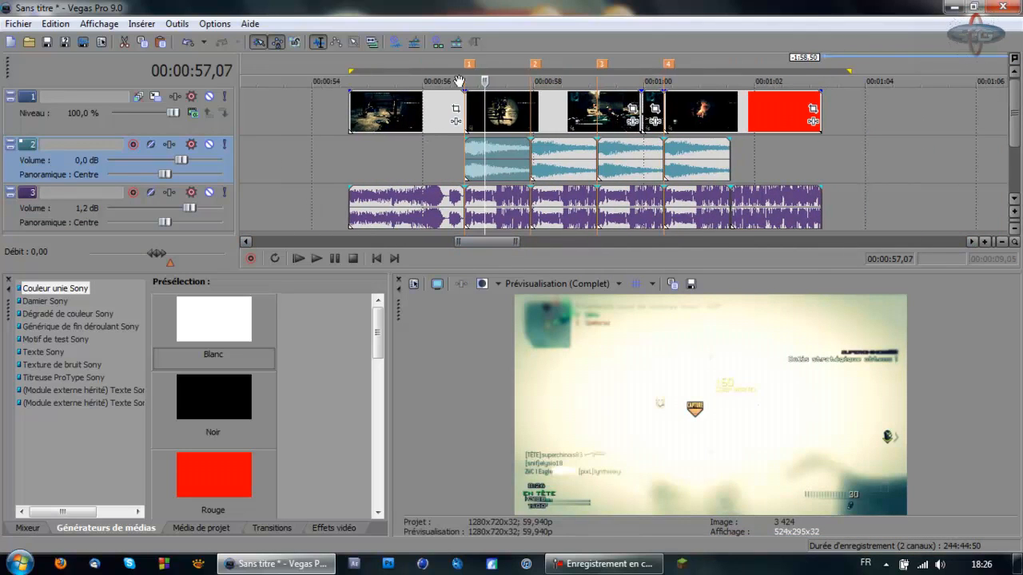
{"action": "left_click", "coordinate": [457, 44]}
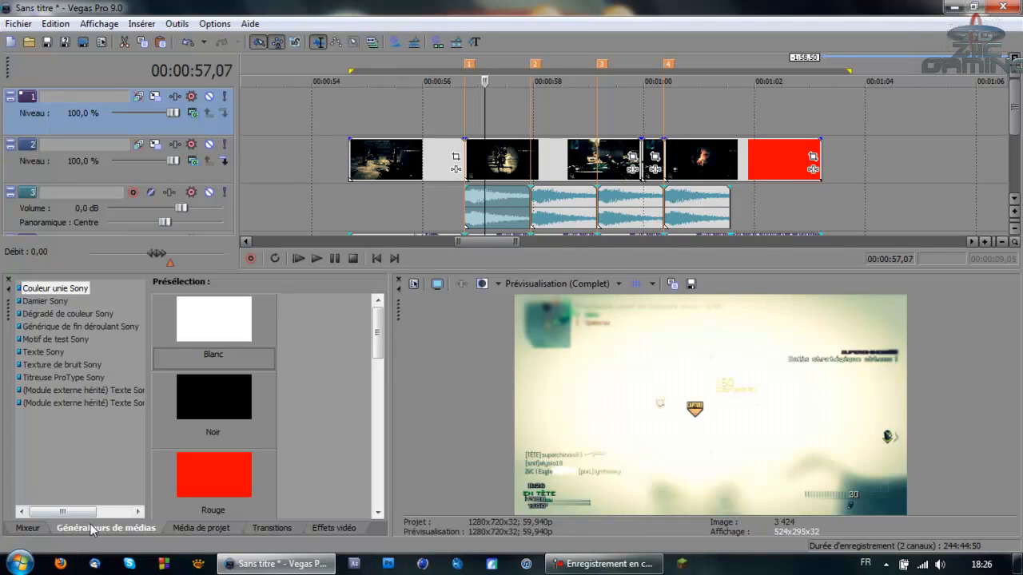
{"action": "left_click", "coordinate": [54, 315]}
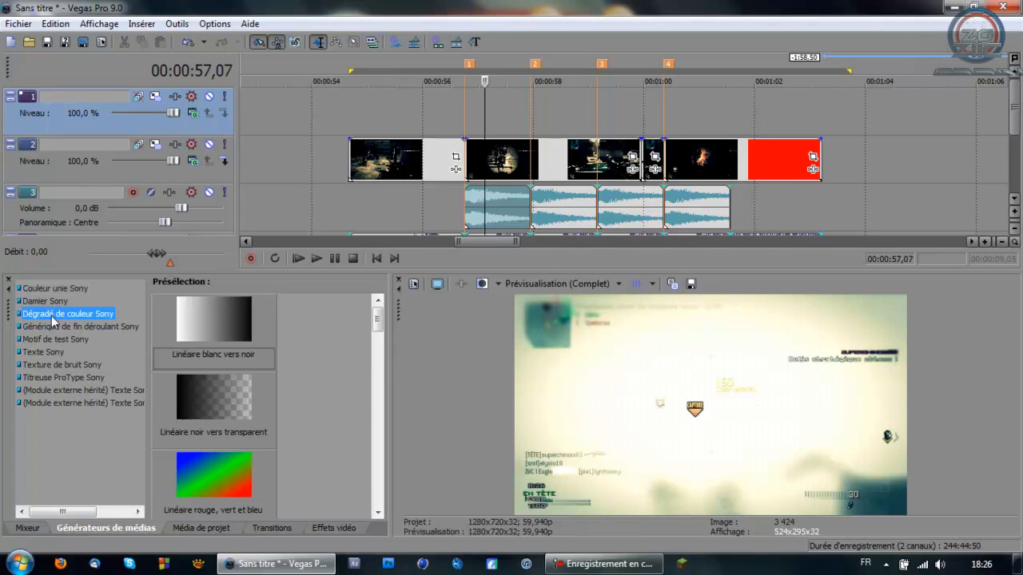
{"action": "left_click_drag", "start_coordinate": [213, 320], "coordinate": [358, 116]}
Change the gradient's preset to "bandes noires 2" and close the media generator window.
{"action": "key", "text": "Down"}
{"action": "key", "text": "Down"}
{"action": "key", "text": "Down"}
{"action": "key", "text": "Down"}
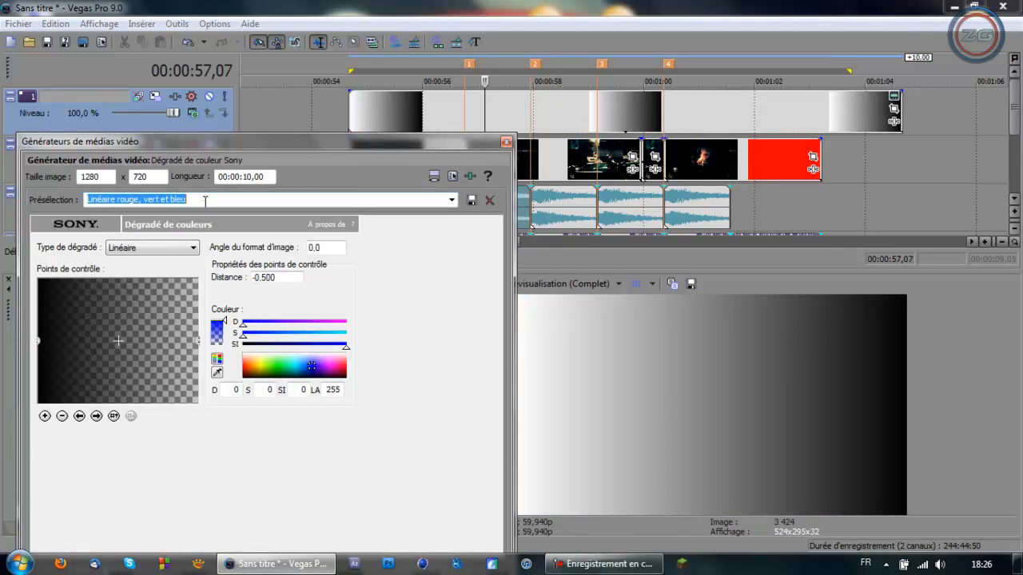
{"action": "key", "text": "Down"}
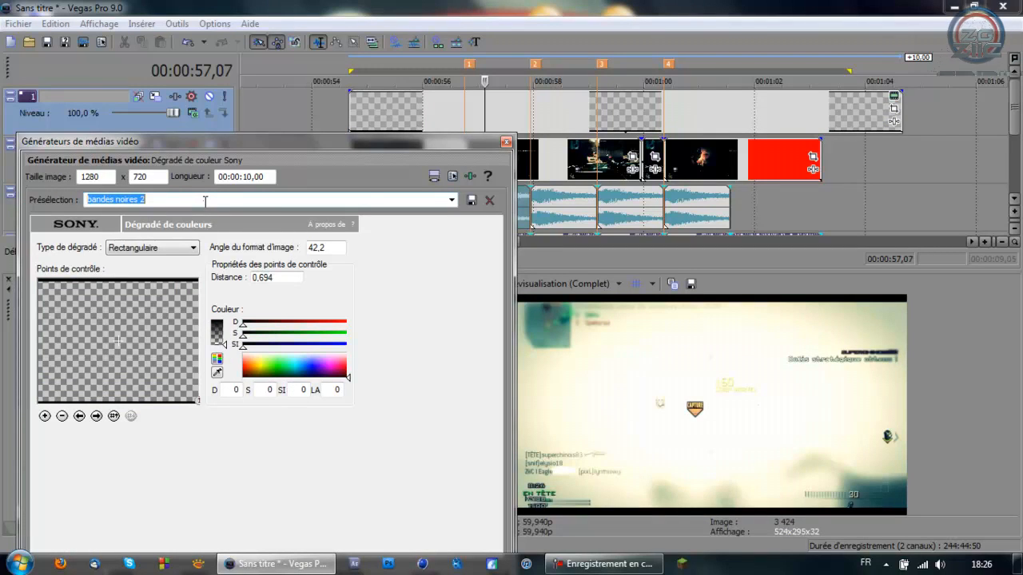
{"action": "left_click", "coordinate": [506, 143]}
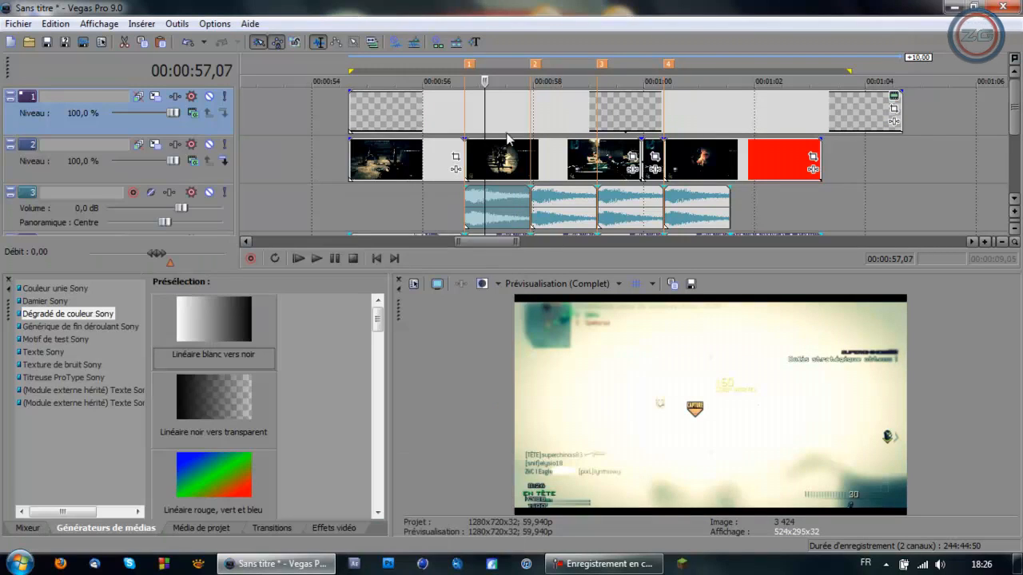
Play the sequence with the black bars from 00:00:56,18.
{"action": "left_click", "coordinate": [464, 110]}
{"action": "left_click", "coordinate": [438, 115]}
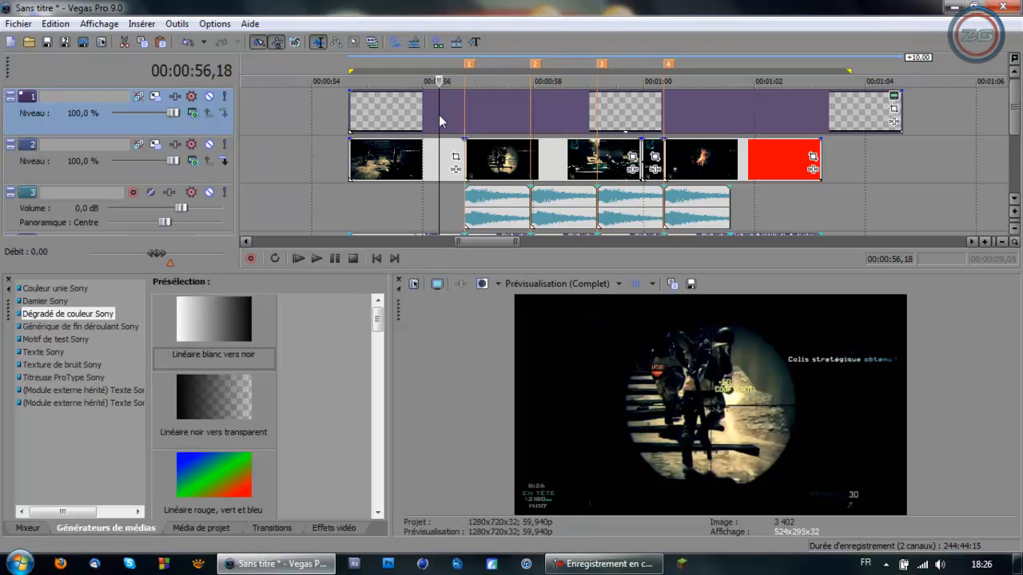
{"action": "key", "text": "space"}
{"action": "key", "text": "space"}
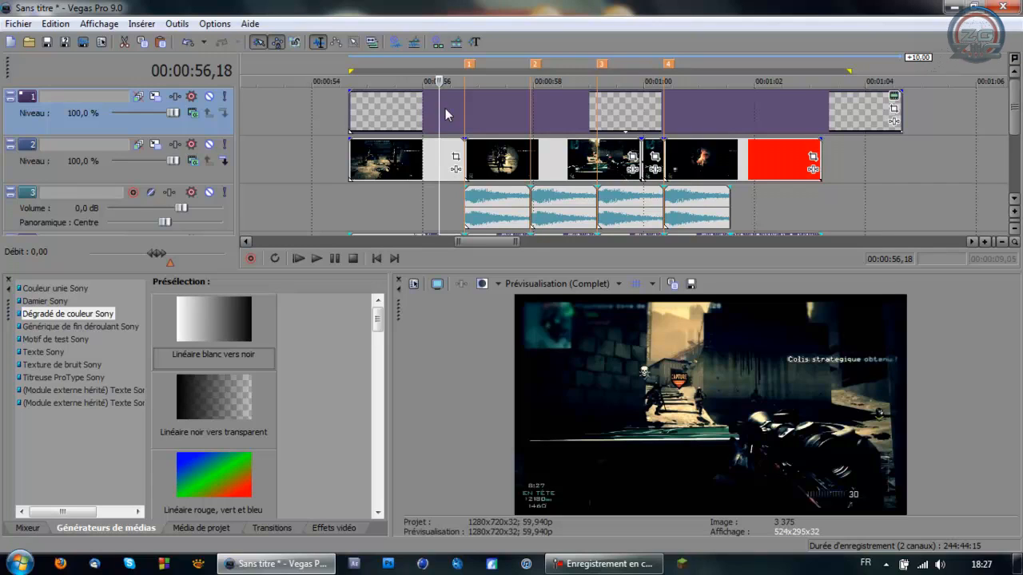
Trim the black-bars event to start at marker 1 and end shortly before marker 2.
{"action": "left_click_drag", "start_coordinate": [355, 122], "coordinate": [466, 121]}
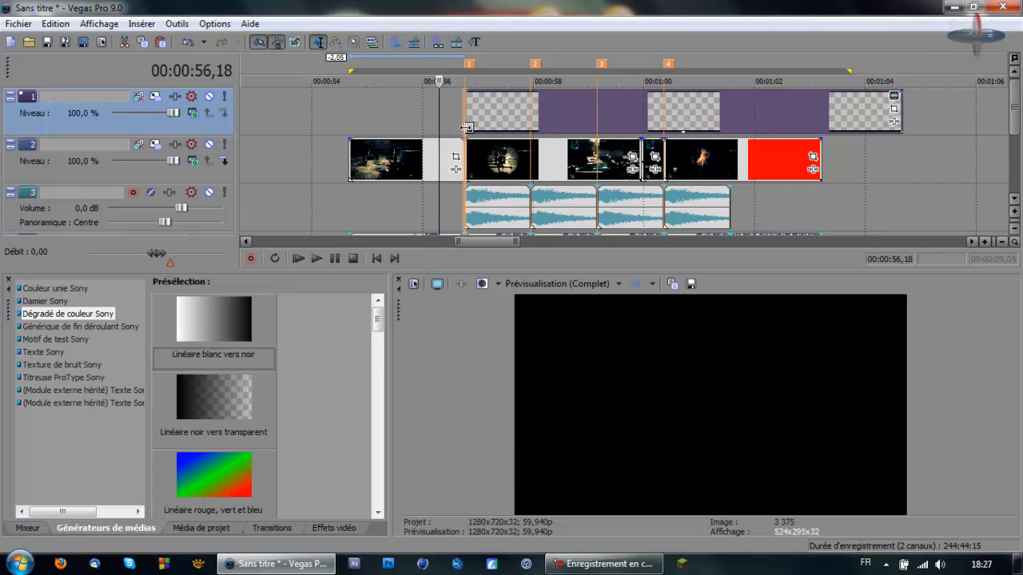
{"action": "left_click_drag", "start_coordinate": [907, 108], "coordinate": [519, 108]}
{"action": "left_click", "coordinate": [469, 162]}
{"action": "scroll", "coordinate": [621, 170], "scroll_direction": "up", "scroll_amount": 2}
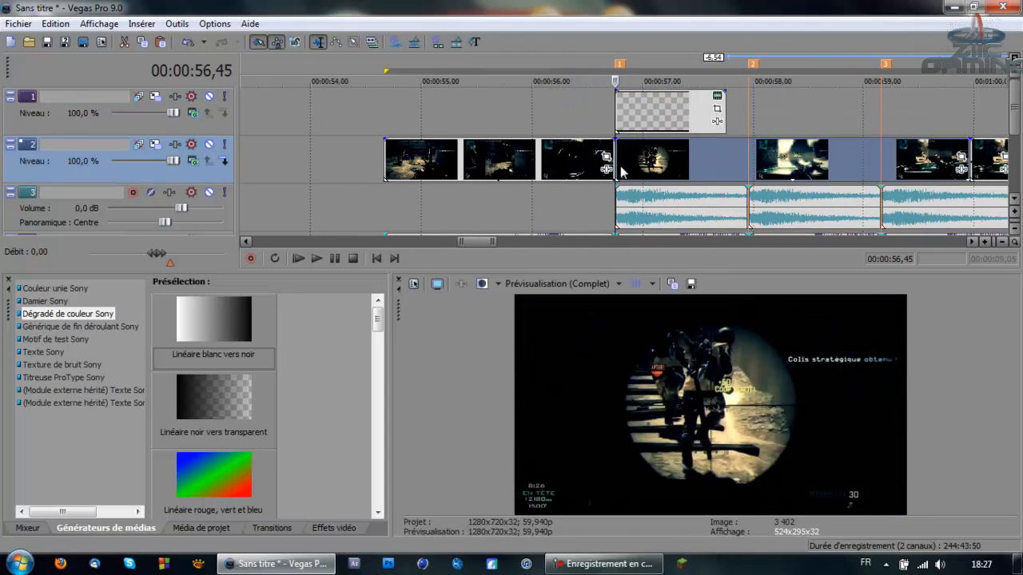
Examine the frame at marker 2, play the black-bars passage from 00:00:56,28 and inspect its frame at 00:00:57,26.
{"action": "scroll", "coordinate": [769, 170], "scroll_direction": "down", "scroll_amount": 1}
{"action": "left_click", "coordinate": [715, 163]}
{"action": "scroll", "coordinate": [714, 164], "scroll_direction": "up", "scroll_amount": 1}
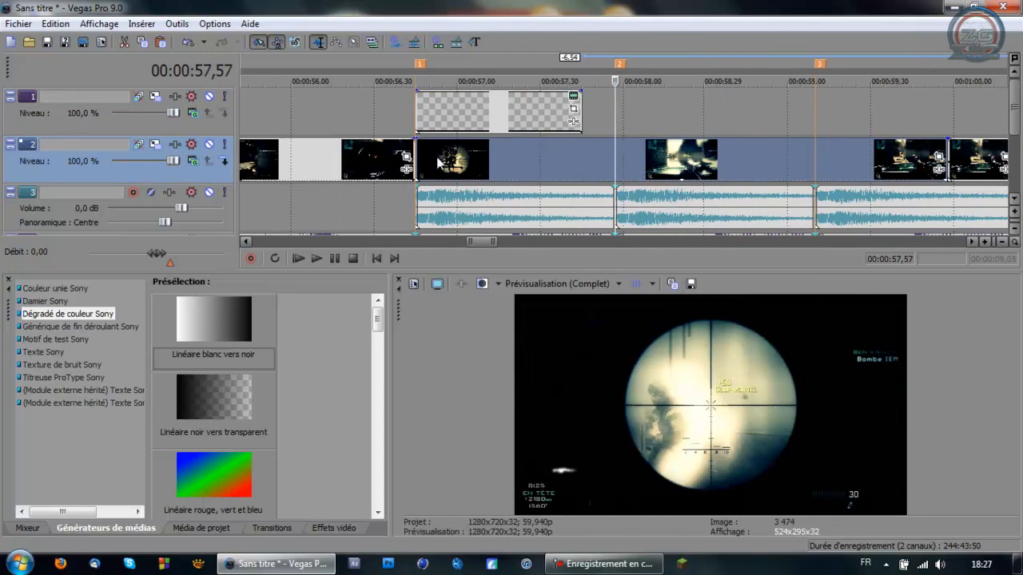
{"action": "left_click", "coordinate": [368, 163]}
{"action": "key", "text": "space"}
{"action": "scroll", "coordinate": [369, 158], "scroll_direction": "down", "scroll_amount": 1}
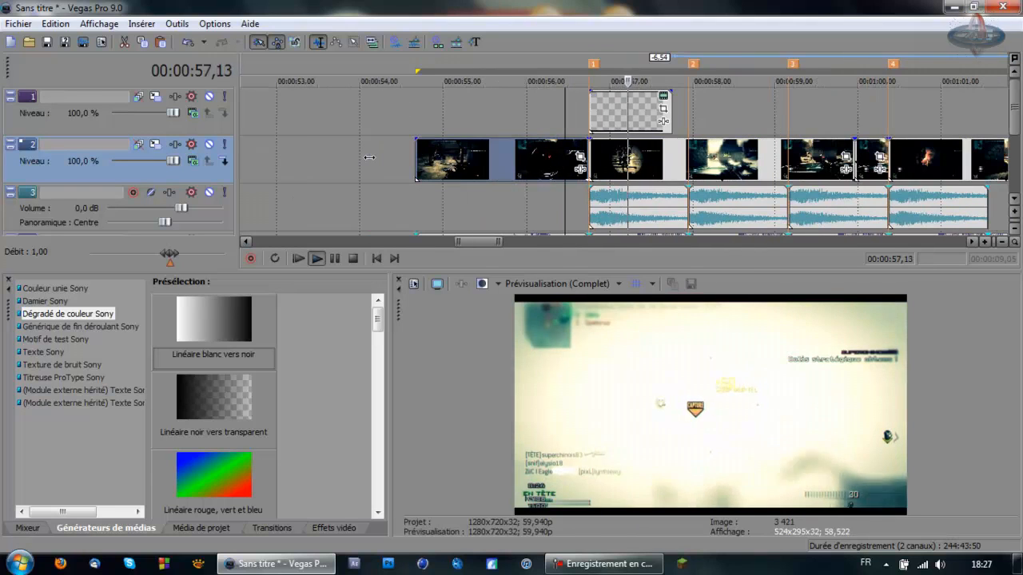
{"action": "key", "text": "space"}
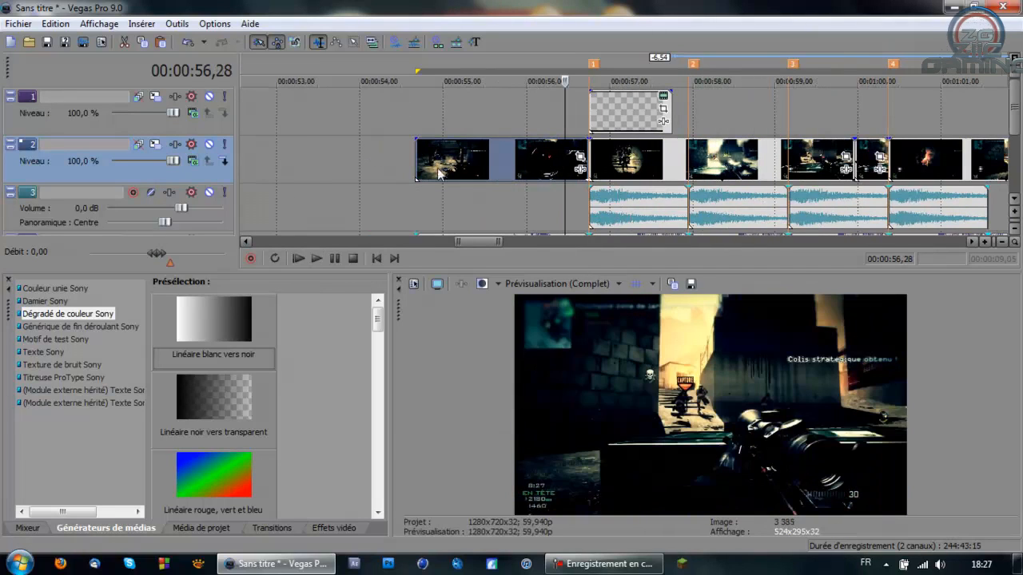
{"action": "scroll", "coordinate": [671, 170], "scroll_direction": "down", "scroll_amount": 1}
{"action": "left_click", "coordinate": [669, 167]}
{"action": "scroll", "coordinate": [671, 169], "scroll_direction": "up", "scroll_amount": 1}
Split the gameplay clip one frame before its end, at 00:01:03,12, and delete the leftover red frame.
{"action": "scroll", "coordinate": [891, 180], "scroll_direction": "down", "scroll_amount": 2}
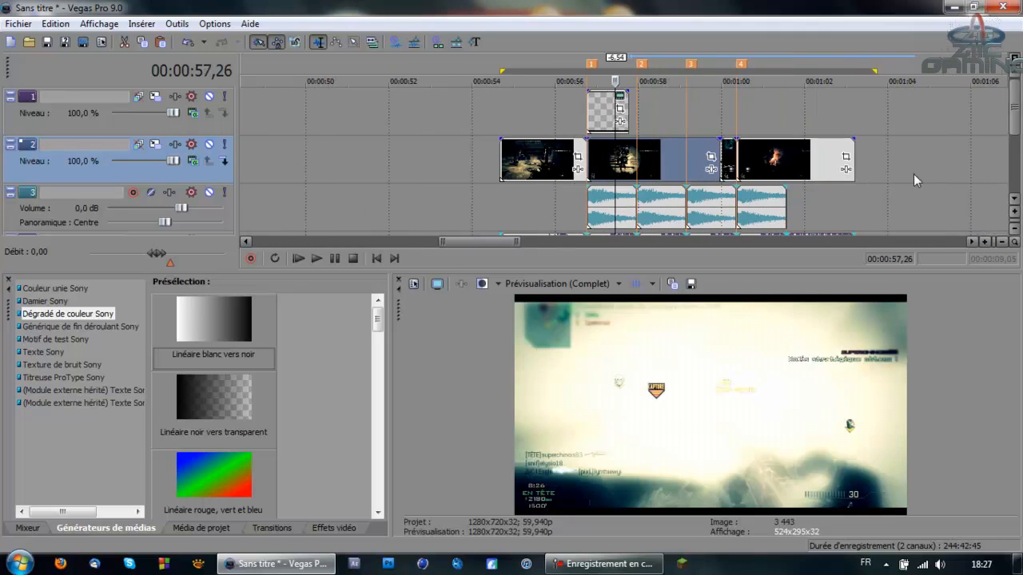
{"action": "left_click", "coordinate": [843, 188]}
{"action": "scroll", "coordinate": [842, 188], "scroll_direction": "up", "scroll_amount": 4}
{"action": "scroll", "coordinate": [652, 183], "scroll_direction": "up", "scroll_amount": 1}
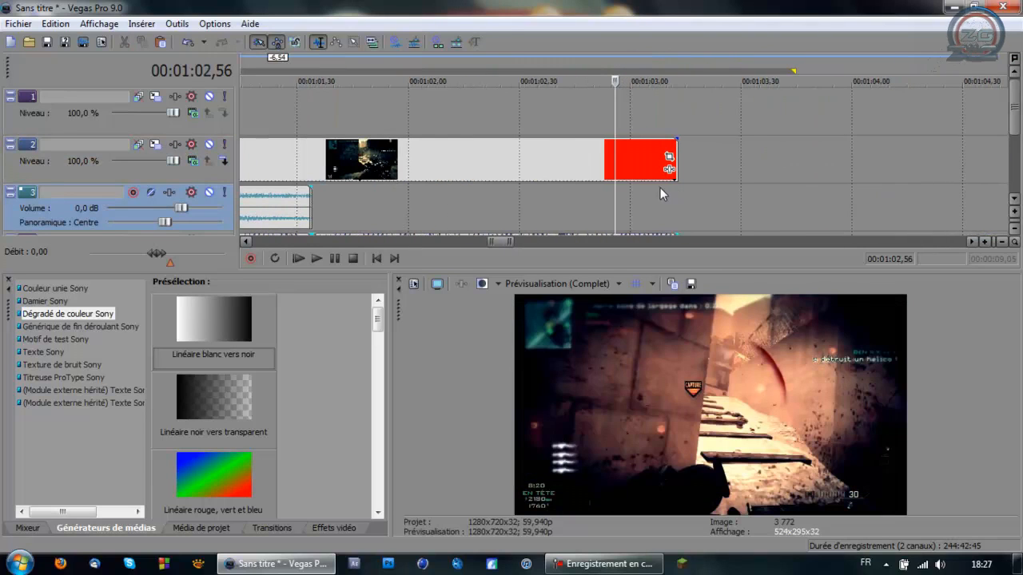
{"action": "left_click", "coordinate": [659, 187]}
{"action": "left_click", "coordinate": [670, 189]}
{"action": "scroll", "coordinate": [671, 189], "scroll_direction": "up", "scroll_amount": 1}
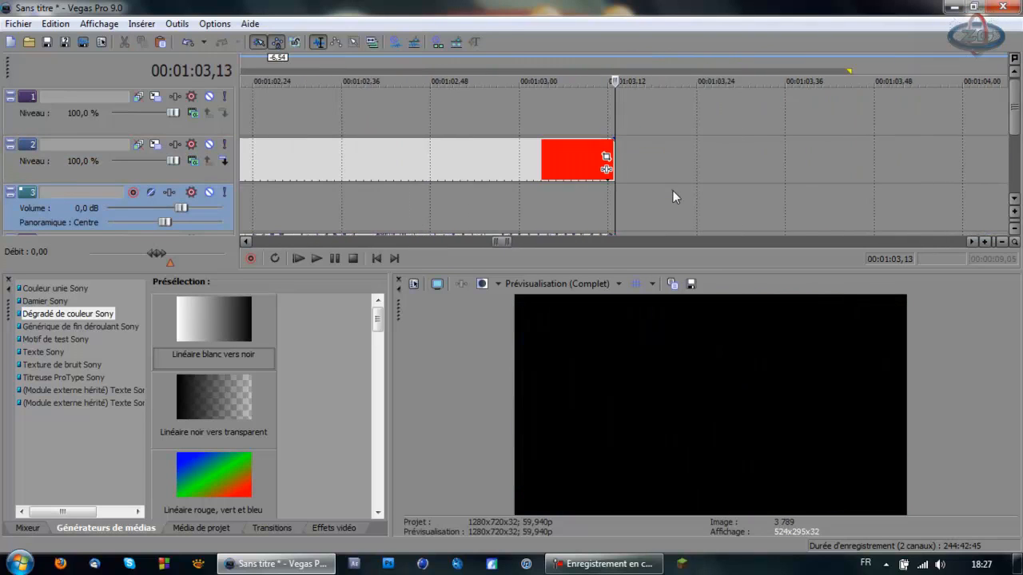
{"action": "left_click", "coordinate": [606, 197]}
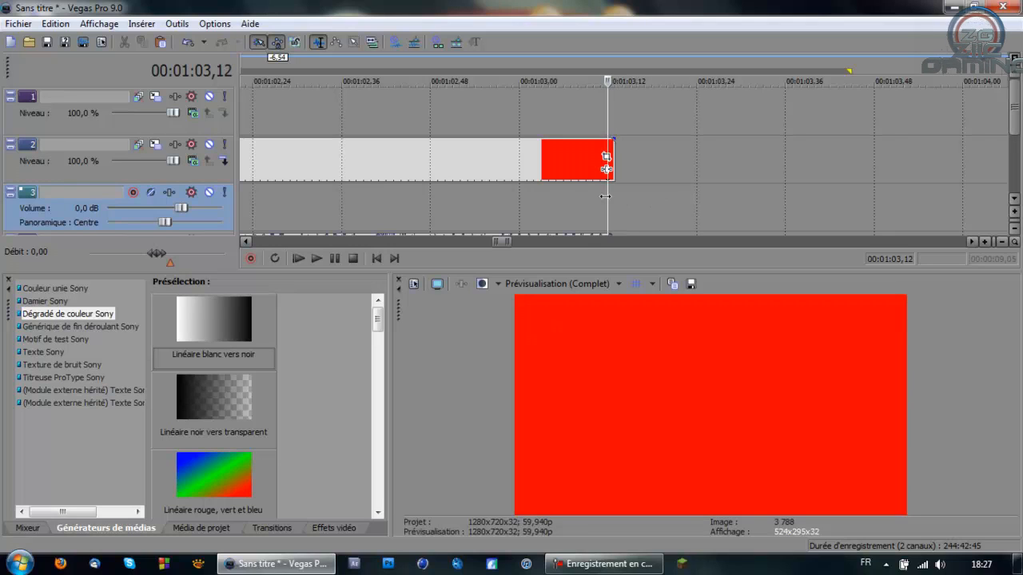
{"action": "key", "text": "s"}
{"action": "left_click", "coordinate": [612, 168]}
{"action": "key", "text": "Delete"}
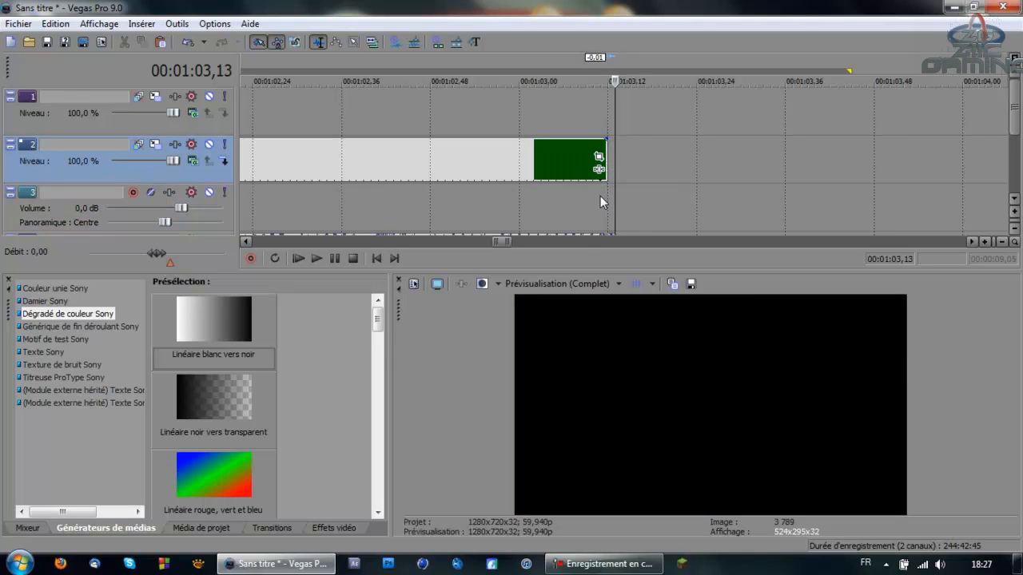
Check the gameplay clip's last frame at 00:01:03,11.
{"action": "left_click", "coordinate": [597, 197]}
{"action": "key", "text": "space"}
{"action": "key", "text": "space"}
{"action": "scroll", "coordinate": [512, 201], "scroll_direction": "down", "scroll_amount": 5}
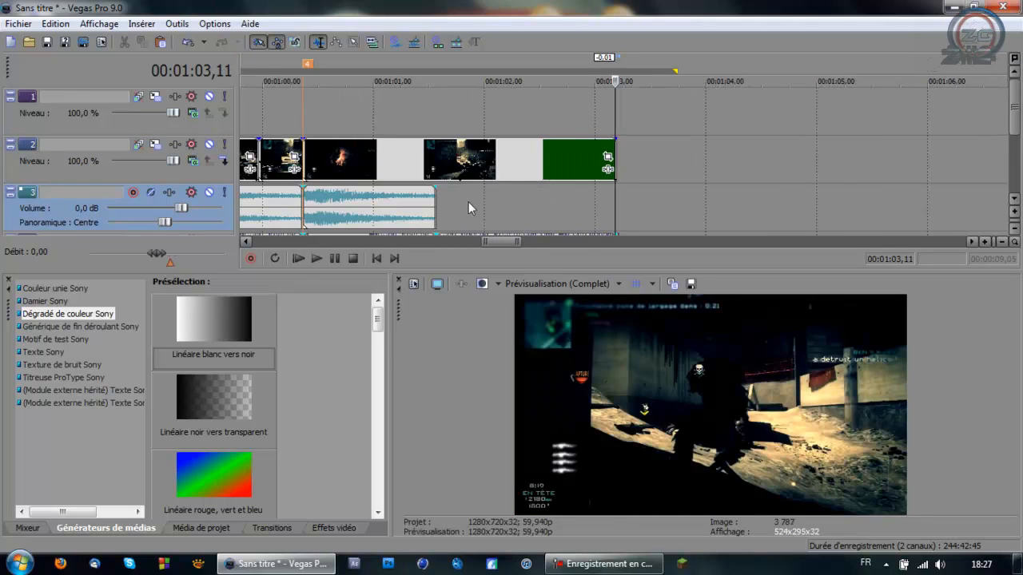
Split the gameplay clip at marker 2 (00:00:57,57) and at marker 3 (00:00:59,10).
{"action": "left_click", "coordinate": [323, 168]}
{"action": "left_click", "coordinate": [324, 168]}
{"action": "scroll", "coordinate": [565, 164], "scroll_direction": "up", "scroll_amount": 5}
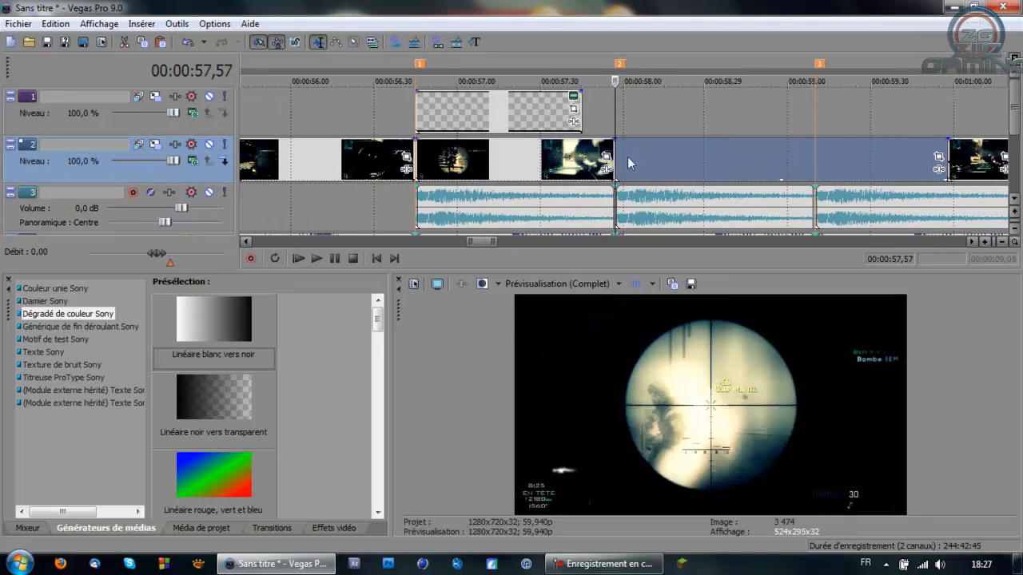
{"action": "left_click", "coordinate": [815, 164]}
{"action": "scroll", "coordinate": [827, 170], "scroll_direction": "down", "scroll_amount": 2}
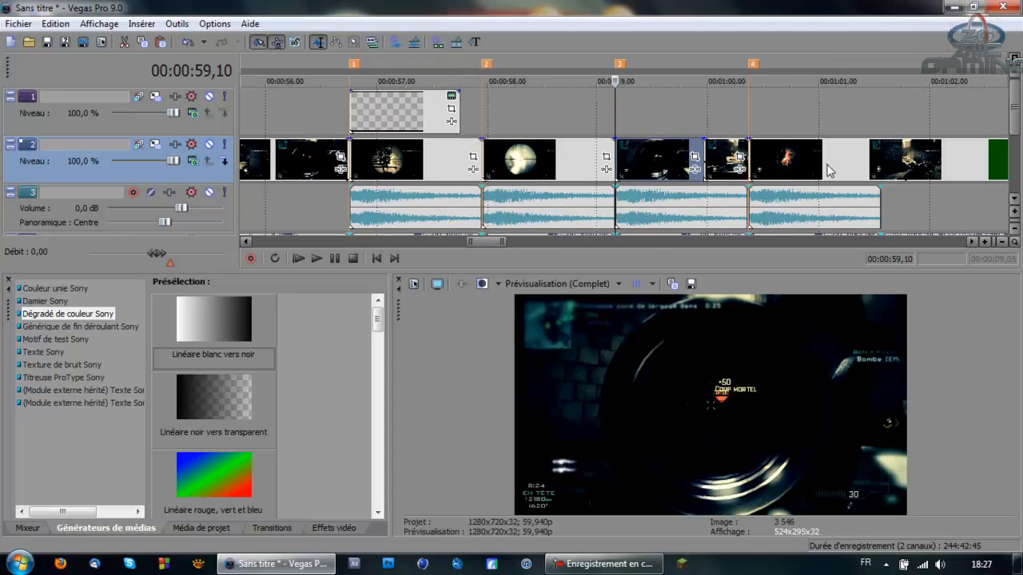
{"action": "scroll", "coordinate": [741, 185], "scroll_direction": "down", "scroll_amount": 1}
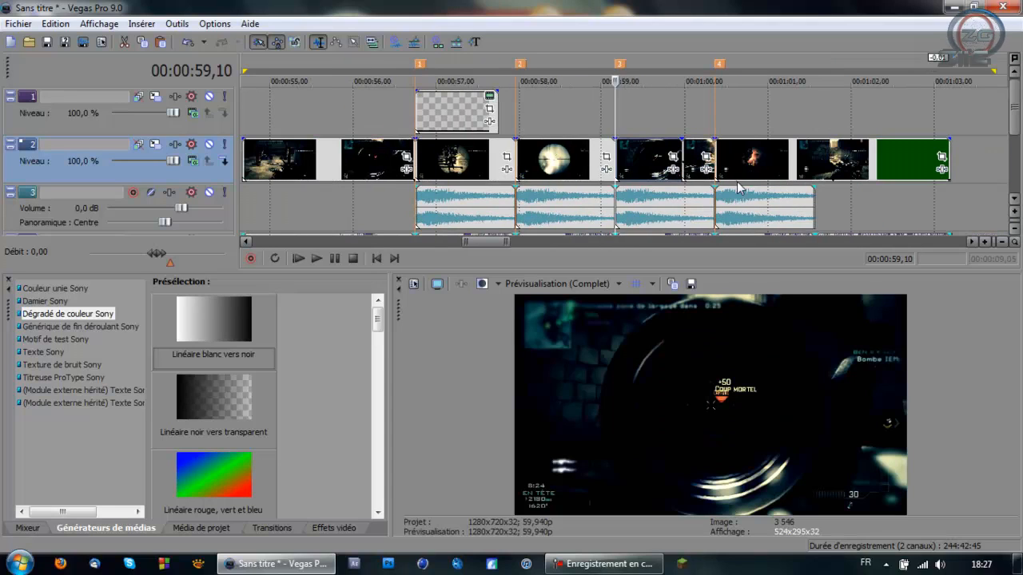
Shorten the black-bars clip so it ends at 00:00:57,37, and play the passage from marker 1.
{"action": "left_click", "coordinate": [445, 165]}
{"action": "scroll", "coordinate": [447, 164], "scroll_direction": "up", "scroll_amount": 1}
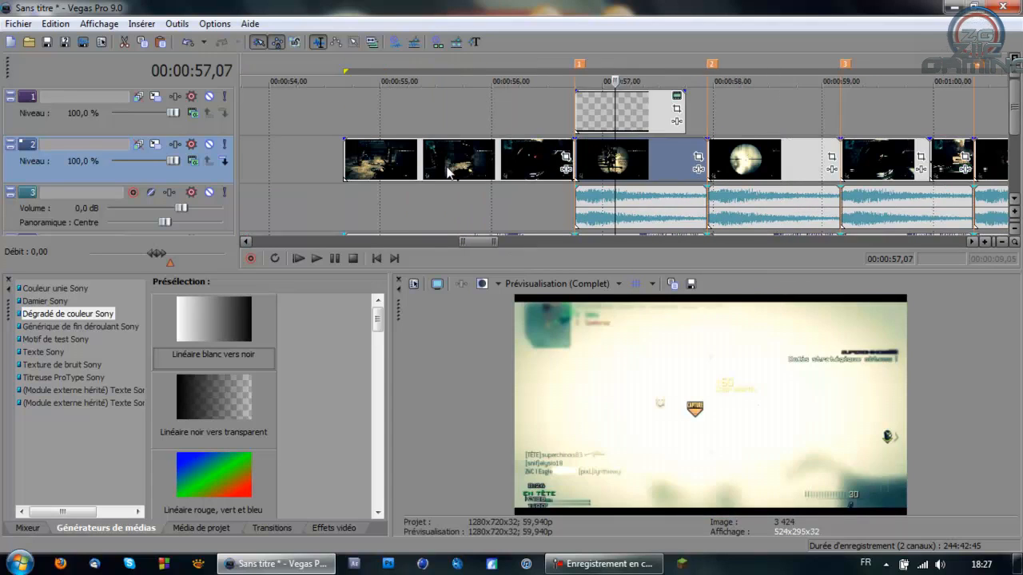
{"action": "left_click", "coordinate": [537, 120]}
{"action": "key", "text": "space"}
{"action": "key", "text": "space"}
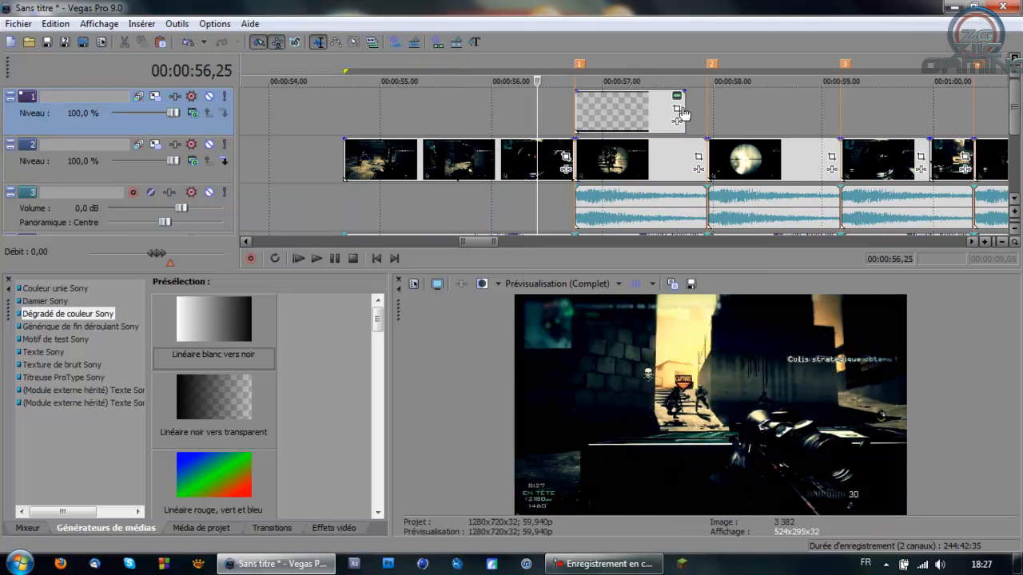
{"action": "left_click_drag", "start_coordinate": [680, 108], "coordinate": [669, 109]}
{"action": "left_click", "coordinate": [572, 119]}
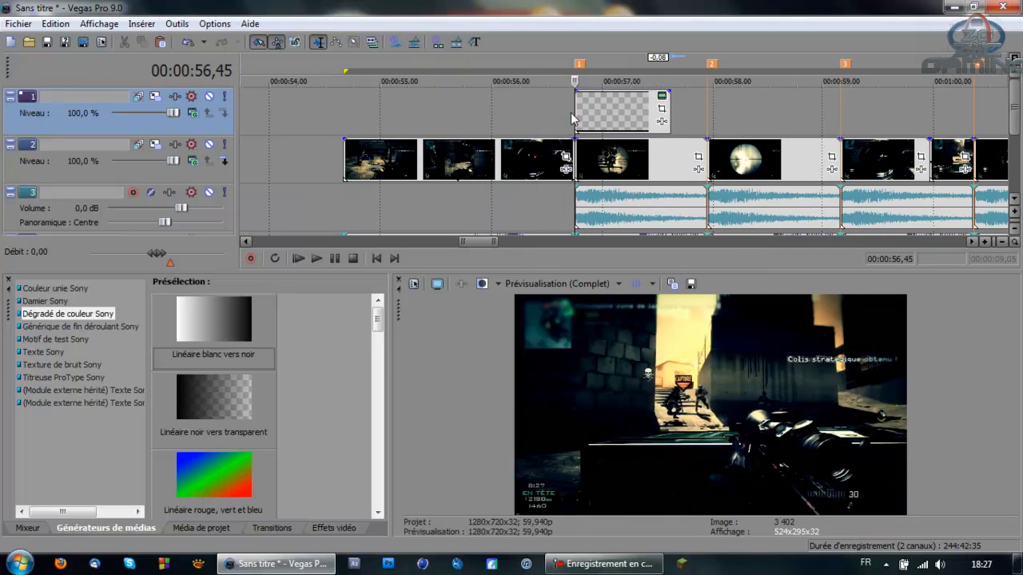
{"action": "key", "text": "space"}
{"action": "key", "text": "space"}
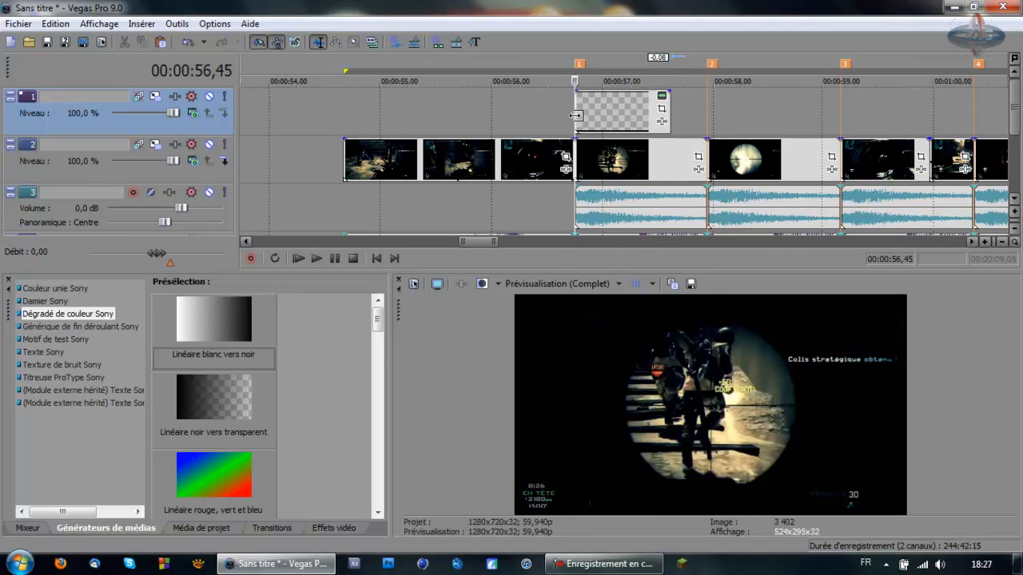
Inspect the frame at the black-bars clip's end, select the clip's time range and replay the passage from marker 1.
{"action": "left_click", "coordinate": [669, 157]}
{"action": "left_click_drag", "start_coordinate": [672, 119], "coordinate": [552, 120]}
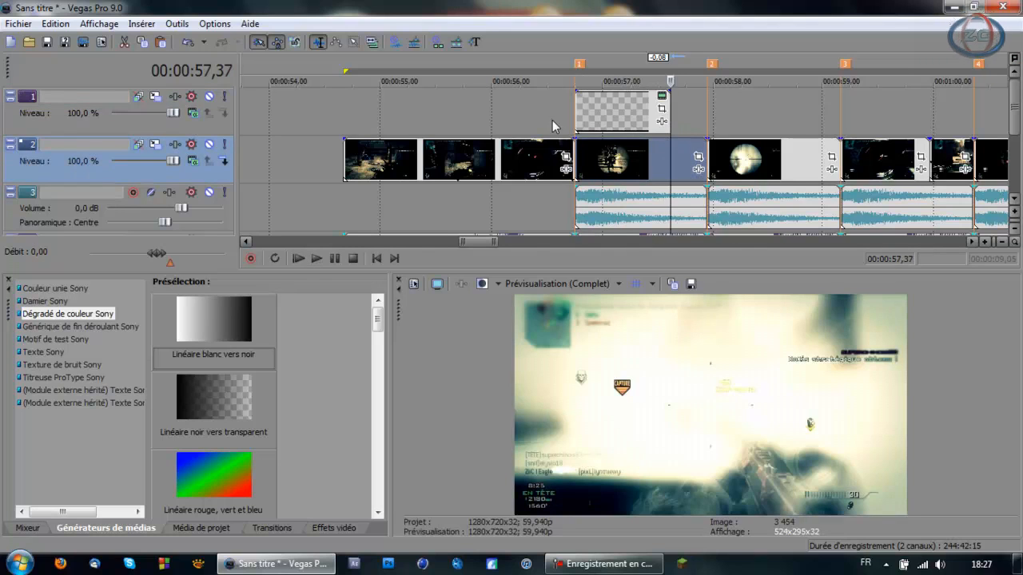
{"action": "left_click", "coordinate": [553, 118]}
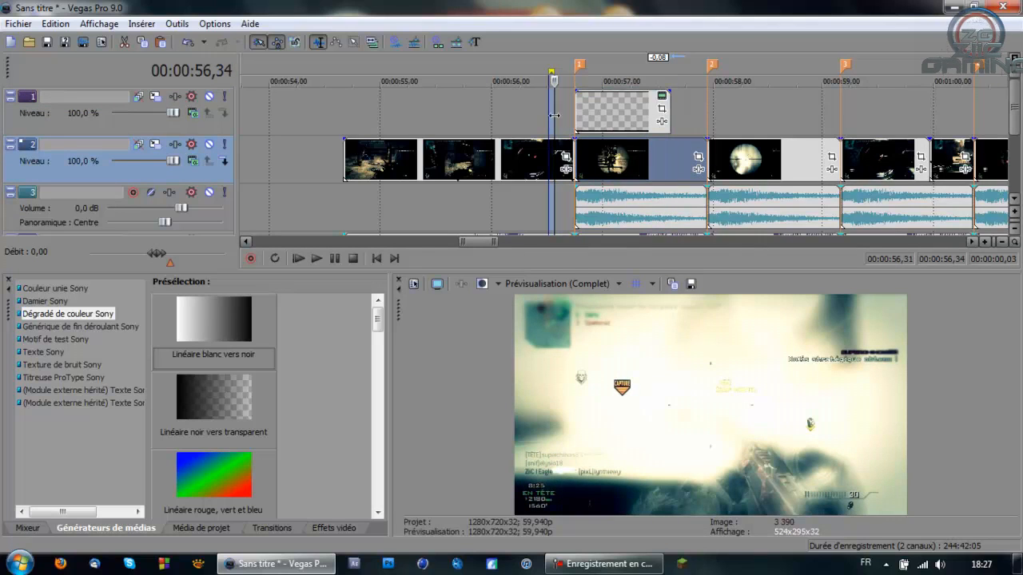
{"action": "left_click_drag", "start_coordinate": [572, 119], "coordinate": [664, 120]}
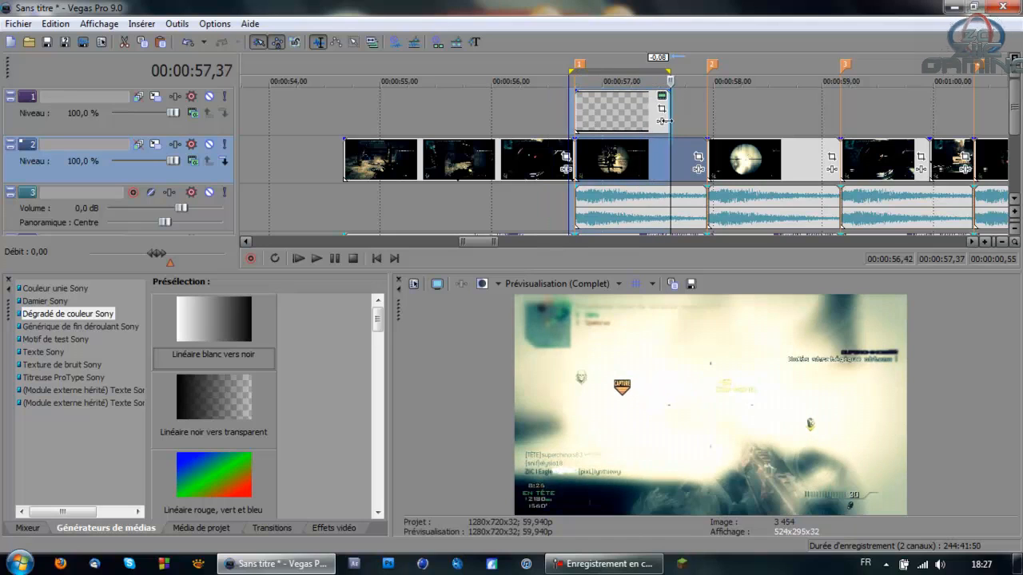
{"action": "left_click", "coordinate": [572, 109]}
{"action": "mouse_move", "coordinate": [571, 110]}
{"action": "left_mouse_down"}
{"action": "mouse_move", "coordinate": [561, 111]}
{"action": "mouse_move", "coordinate": [571, 111]}
{"action": "left_mouse_up"}
{"action": "left_click", "coordinate": [571, 112]}
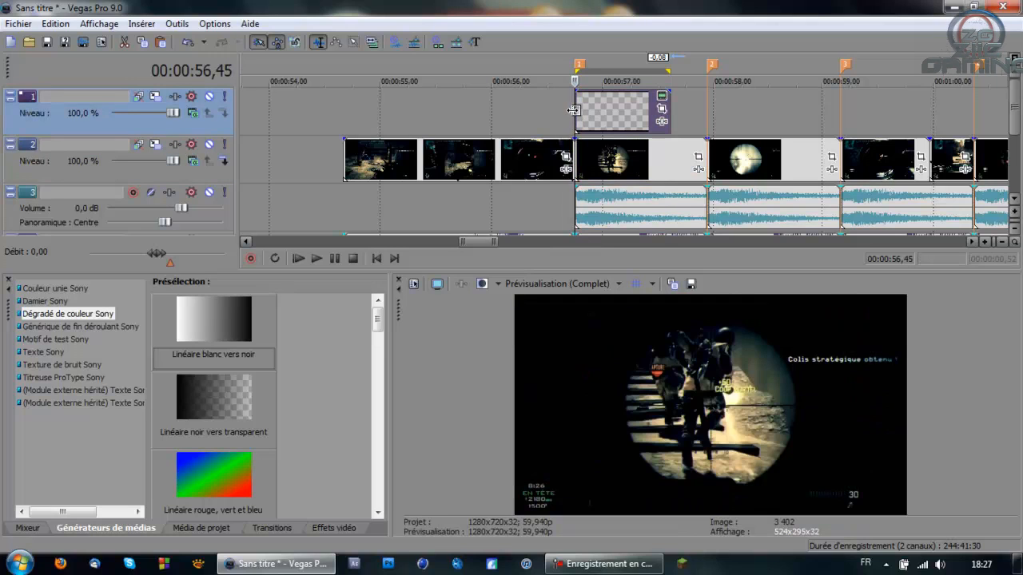
{"action": "key", "text": "space"}
{"action": "key", "text": "space"}
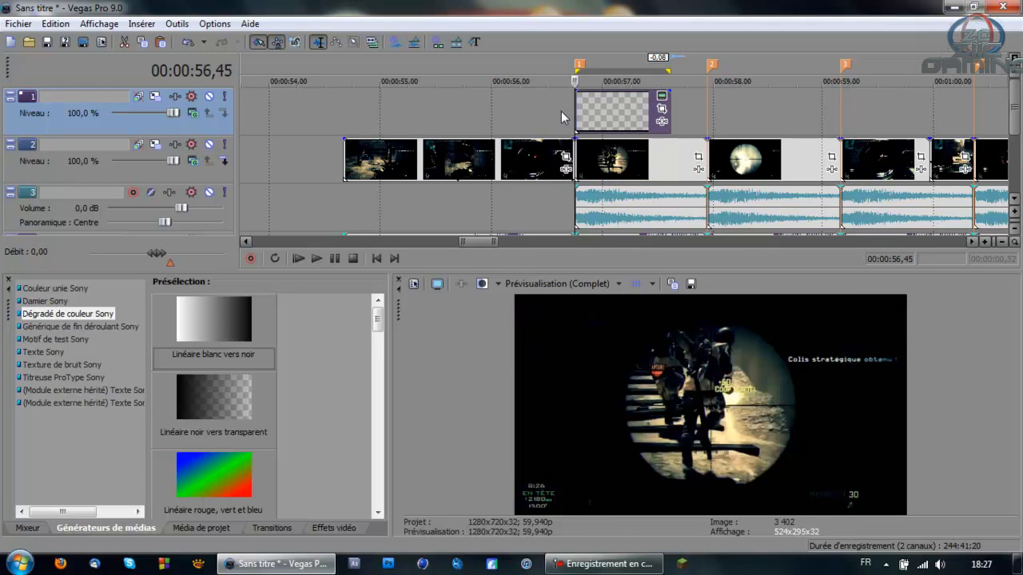
Thicken the black bars in the clip's gradient, giving its control points distances of 0,619 and 0,603 at an aspect angle of 36,2.
{"action": "left_click", "coordinate": [661, 97]}
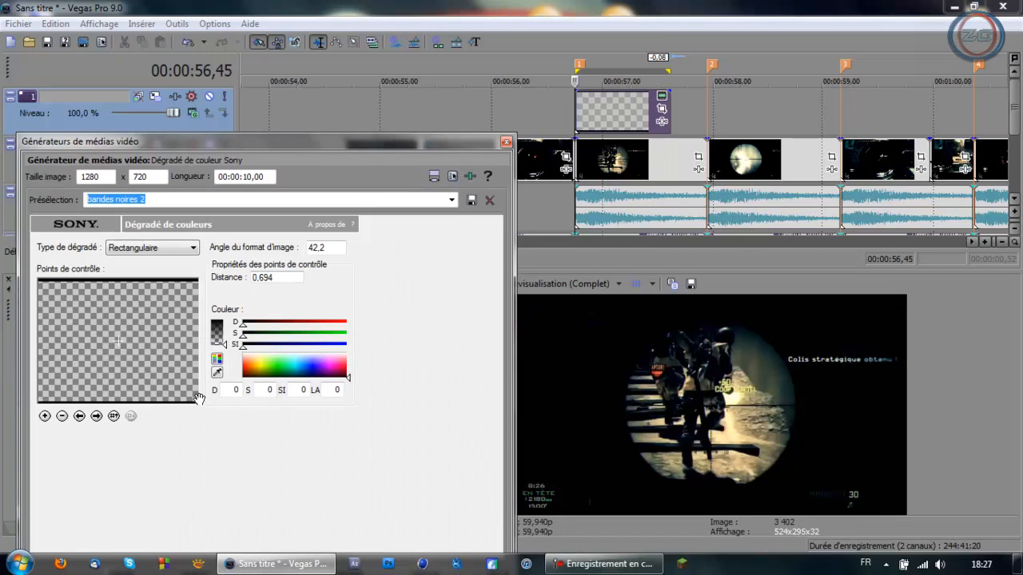
{"action": "left_click_drag", "start_coordinate": [199, 399], "coordinate": [200, 395]}
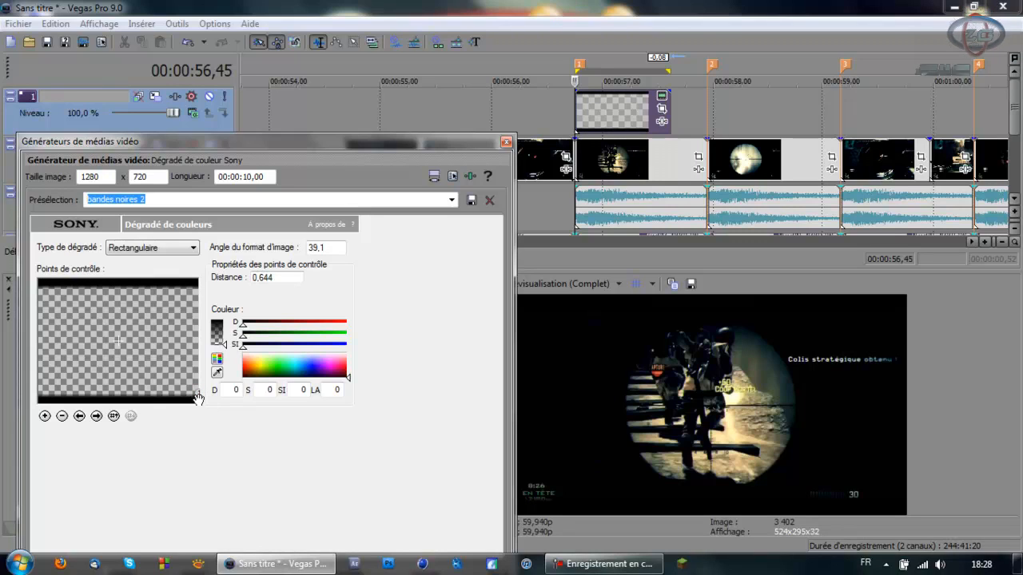
{"action": "left_click_drag", "start_coordinate": [197, 397], "coordinate": [200, 389]}
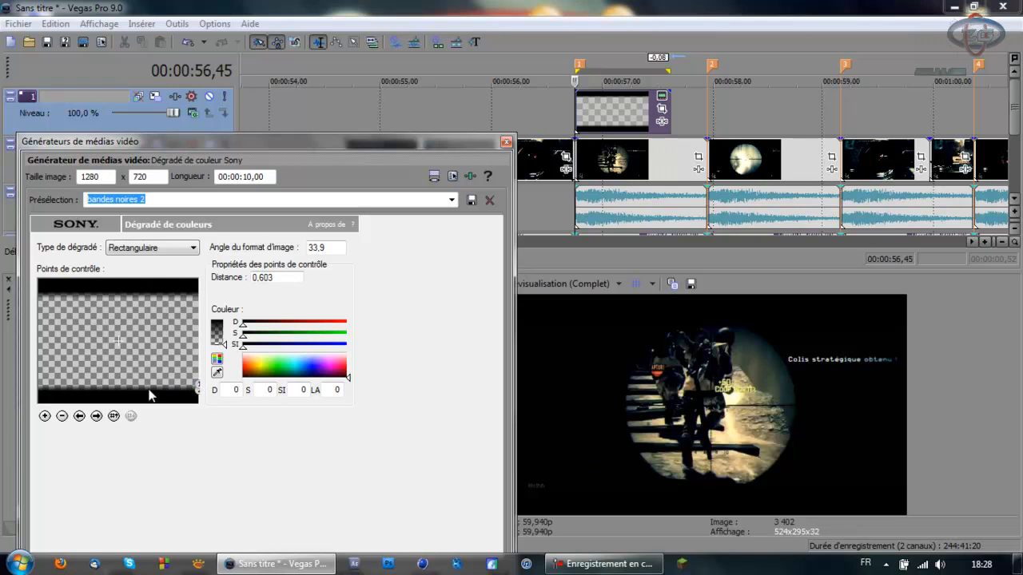
{"action": "left_click_drag", "start_coordinate": [197, 391], "coordinate": [200, 392]}
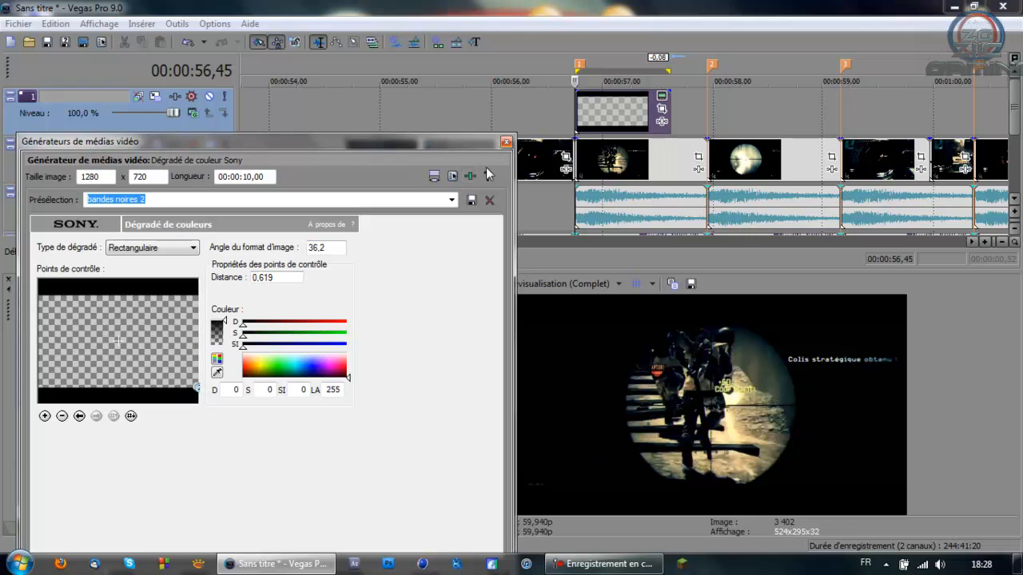
Add a keyframe with the preset "bandes noires sans" at 00:00:10,00, the end of the gradient's keyframe timeline.
{"action": "left_click_drag", "start_coordinate": [344, 140], "coordinate": [357, 97]}
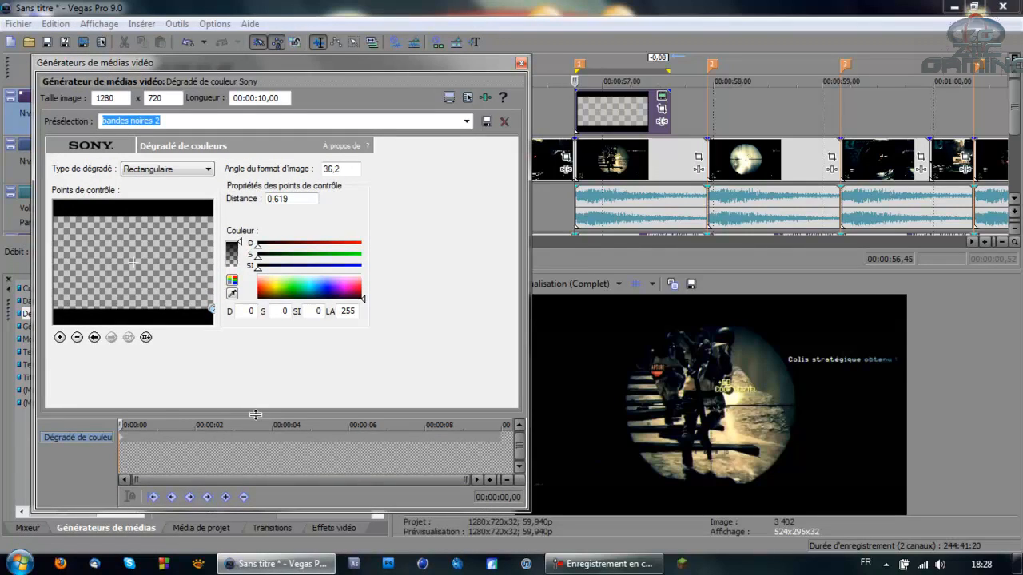
{"action": "left_click_drag", "start_coordinate": [255, 414], "coordinate": [237, 512]}
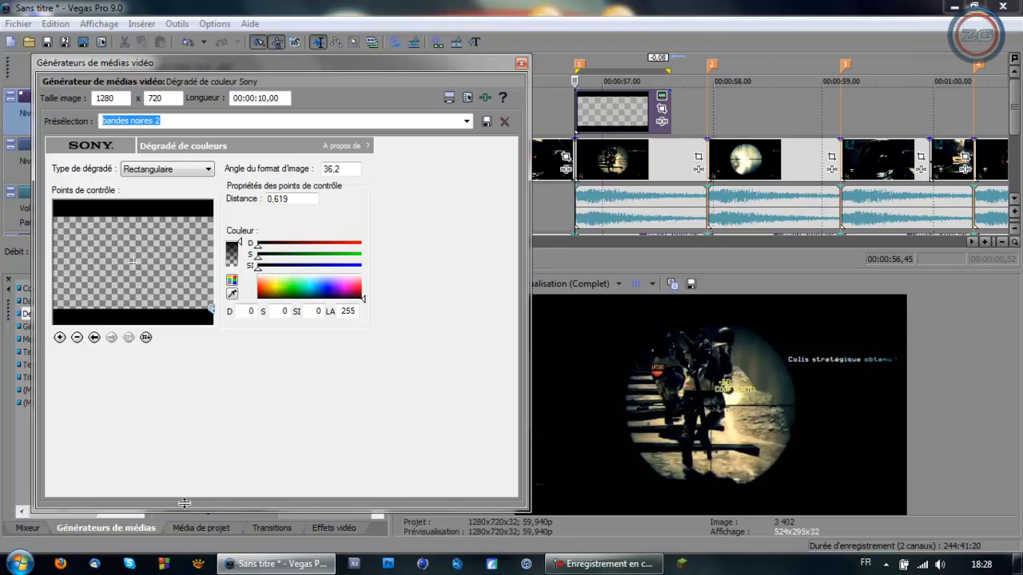
{"action": "left_click_drag", "start_coordinate": [183, 504], "coordinate": [200, 404]}
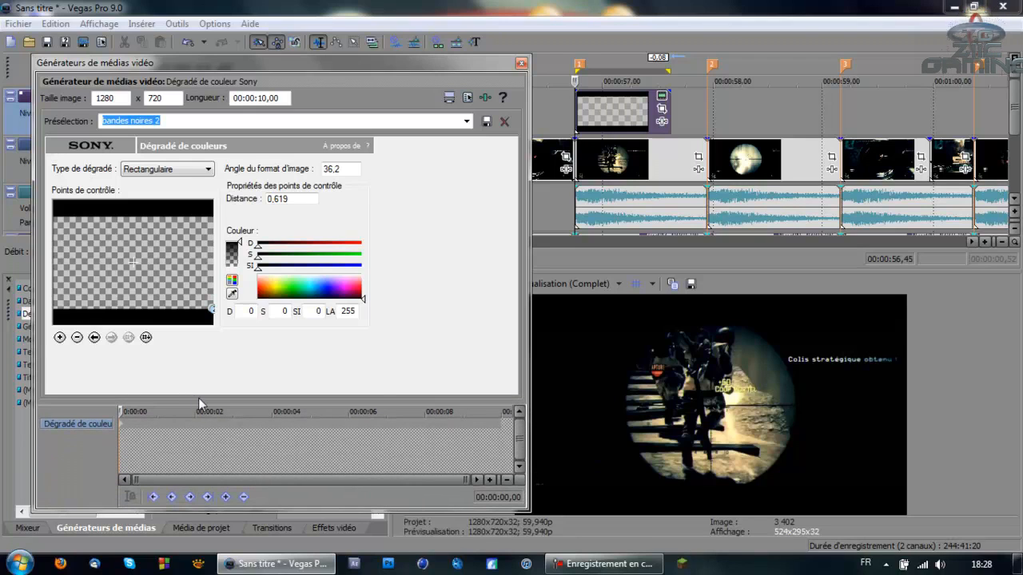
{"action": "left_click_drag", "start_coordinate": [475, 421], "coordinate": [502, 423]}
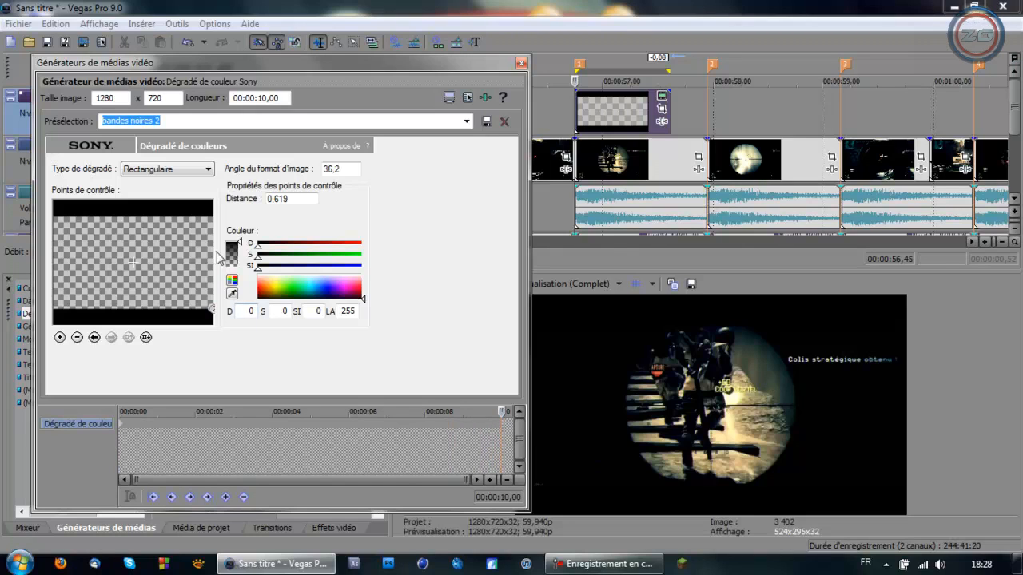
{"action": "scroll", "coordinate": [196, 121], "scroll_direction": "down", "scroll_amount": 1}
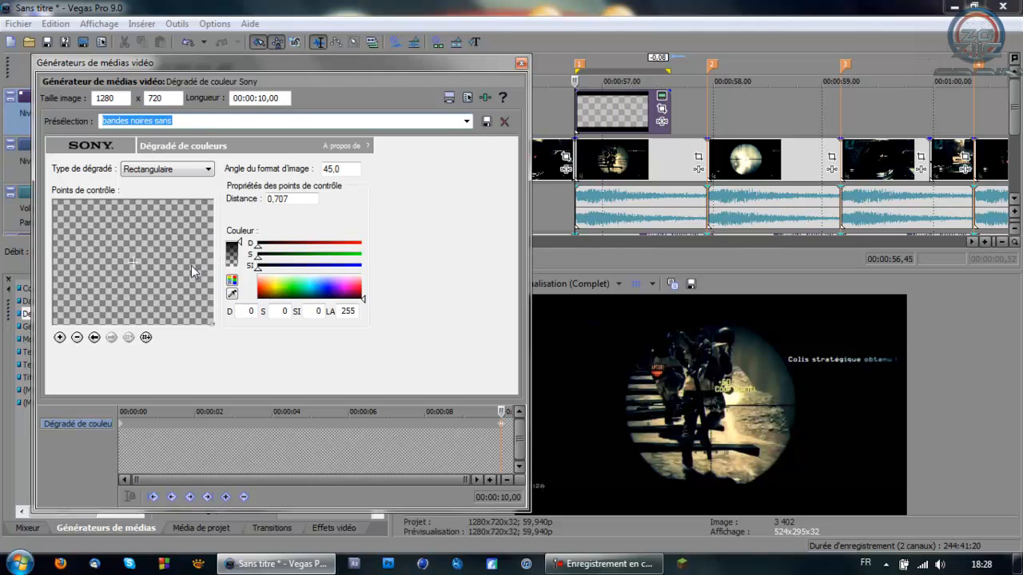
{"action": "left_click", "coordinate": [521, 62]}
Play the black-bars animation from 00:00:56,33 and again from marker 1.
{"action": "left_click", "coordinate": [549, 126]}
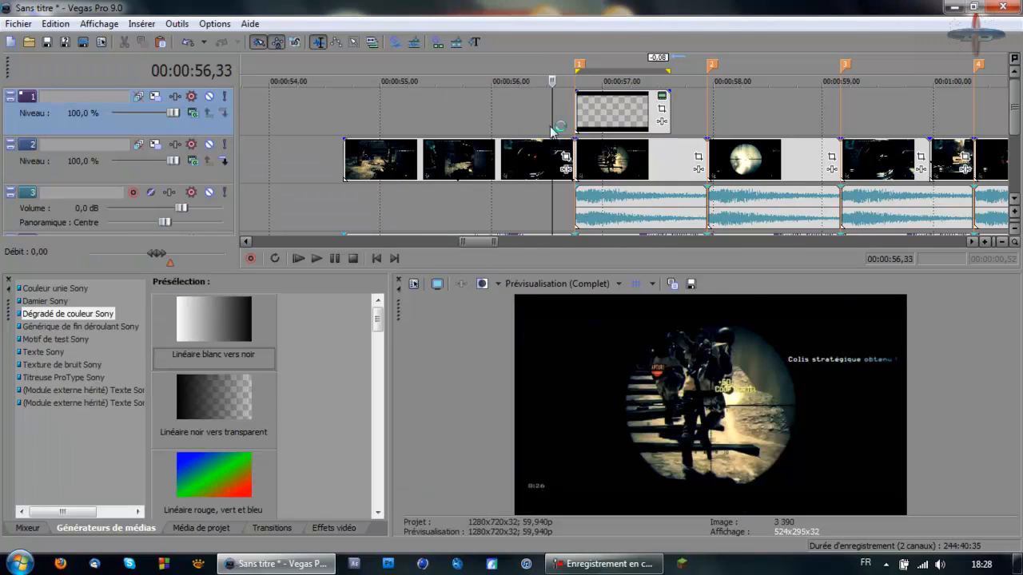
{"action": "key", "text": "space"}
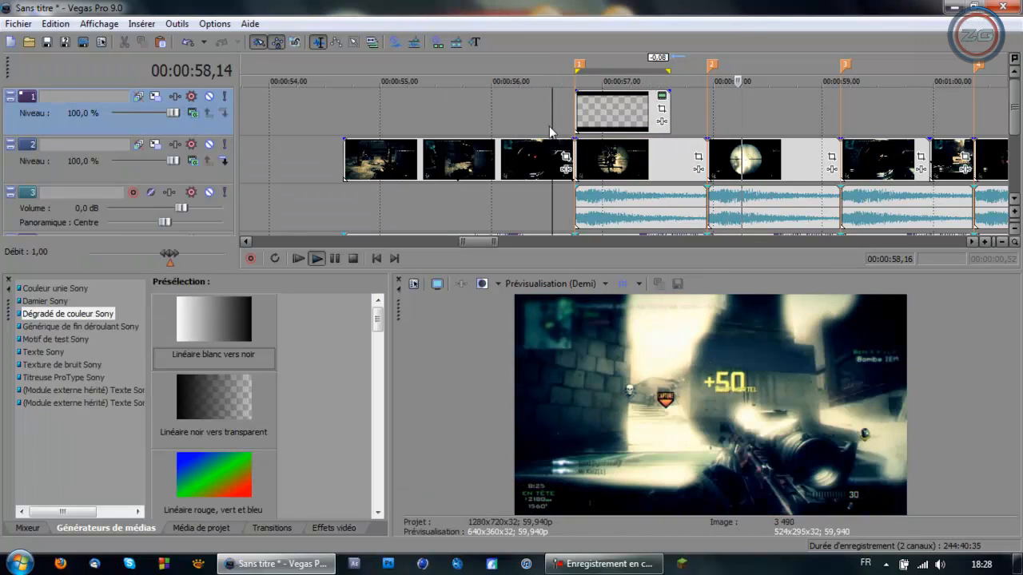
{"action": "key", "text": "space"}
{"action": "left_click", "coordinate": [575, 110]}
{"action": "key", "text": "space"}
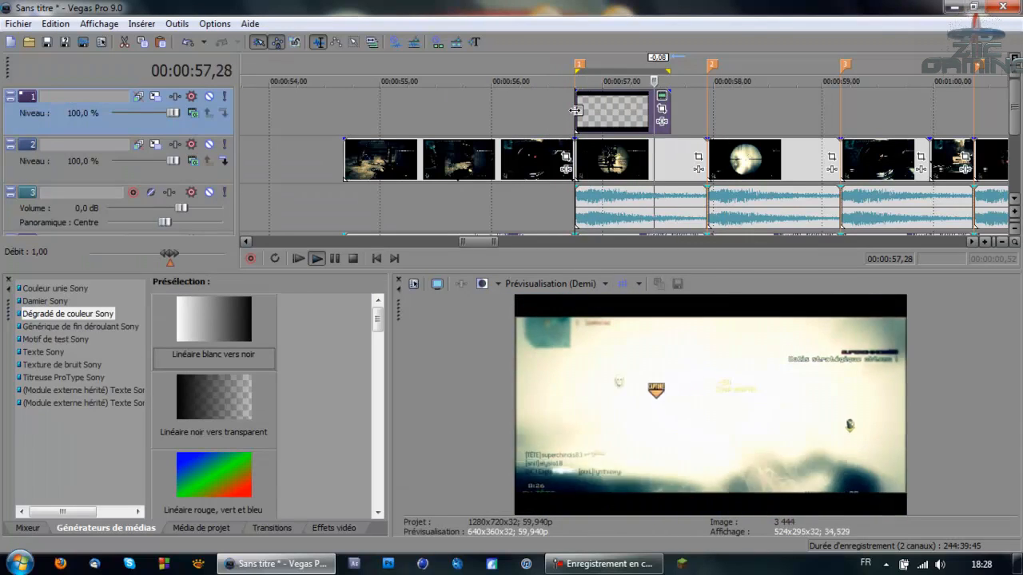
{"action": "key", "text": "space"}
Match the generated gradient's length to its clip, 00:00:00,52, and scrub its keyframe timeline back to 00:00:00,24.
{"action": "left_click", "coordinate": [660, 108]}
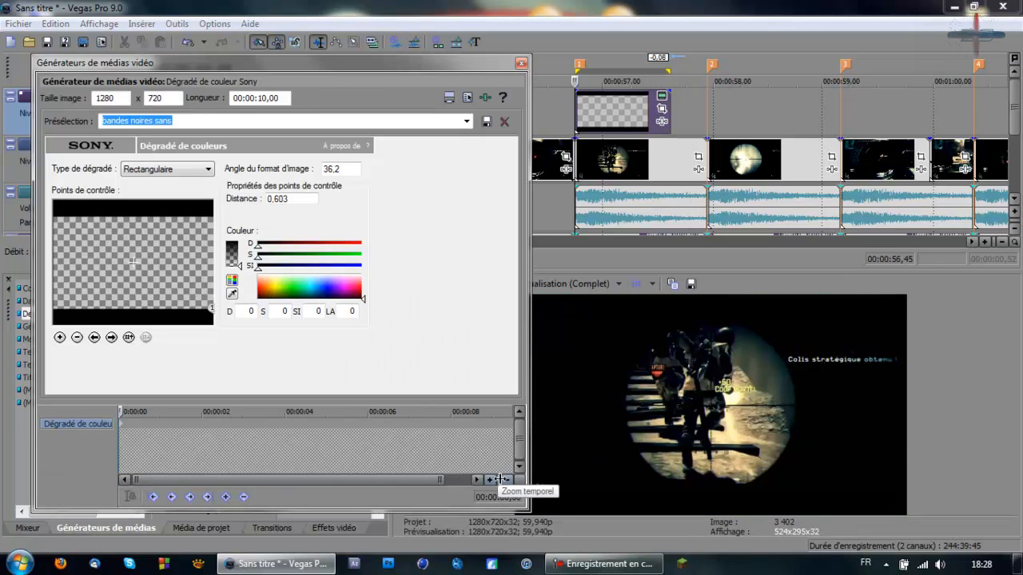
{"action": "left_click", "coordinate": [411, 425]}
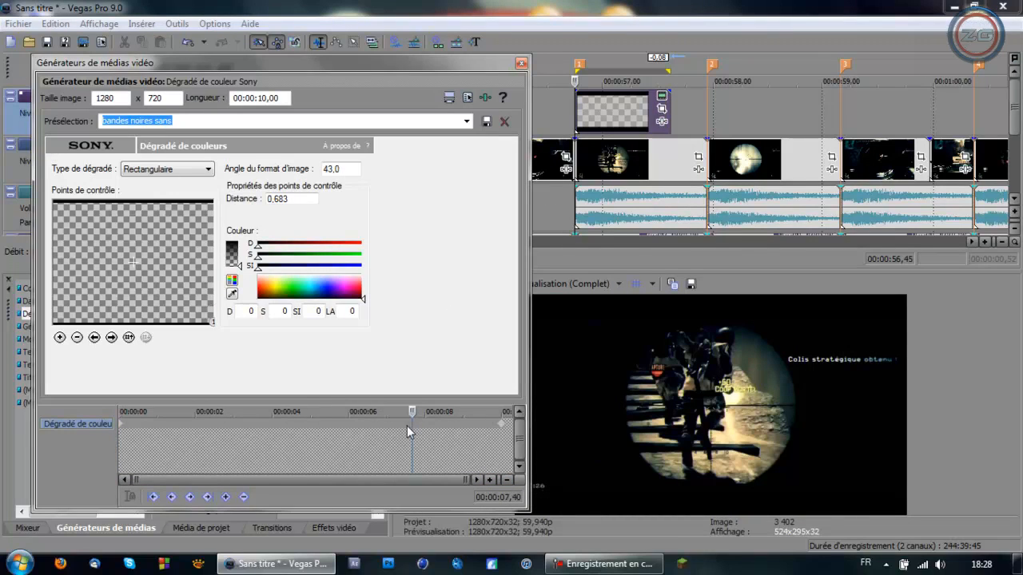
{"action": "left_click", "coordinate": [449, 98]}
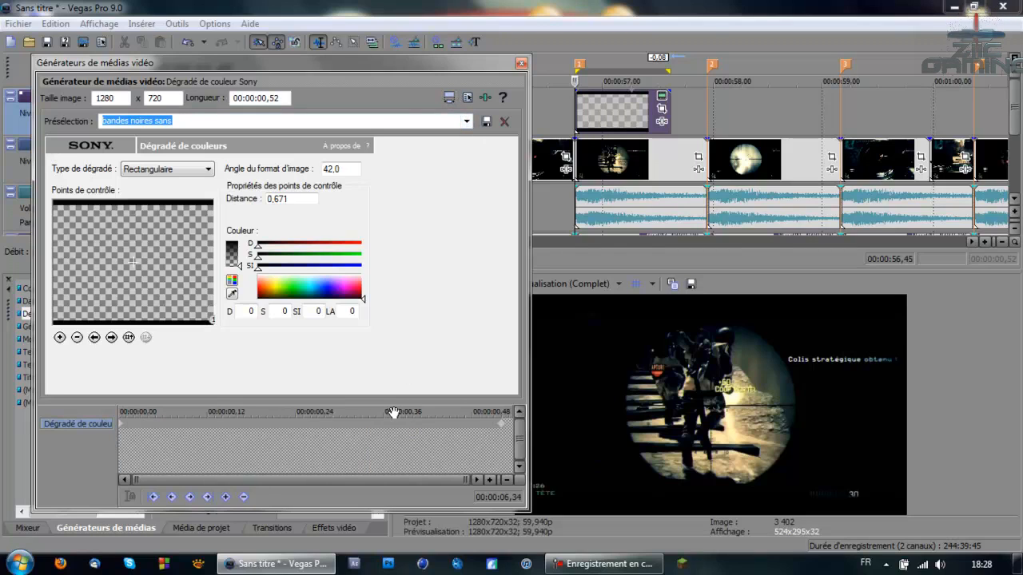
{"action": "left_click_drag", "start_coordinate": [354, 430], "coordinate": [298, 425]}
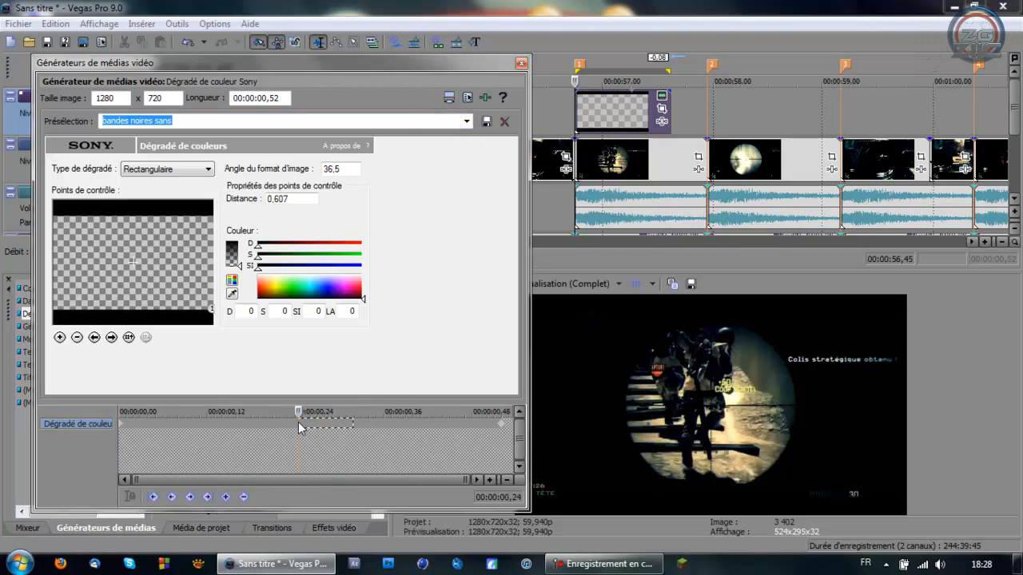
{"action": "left_click", "coordinate": [450, 98]}
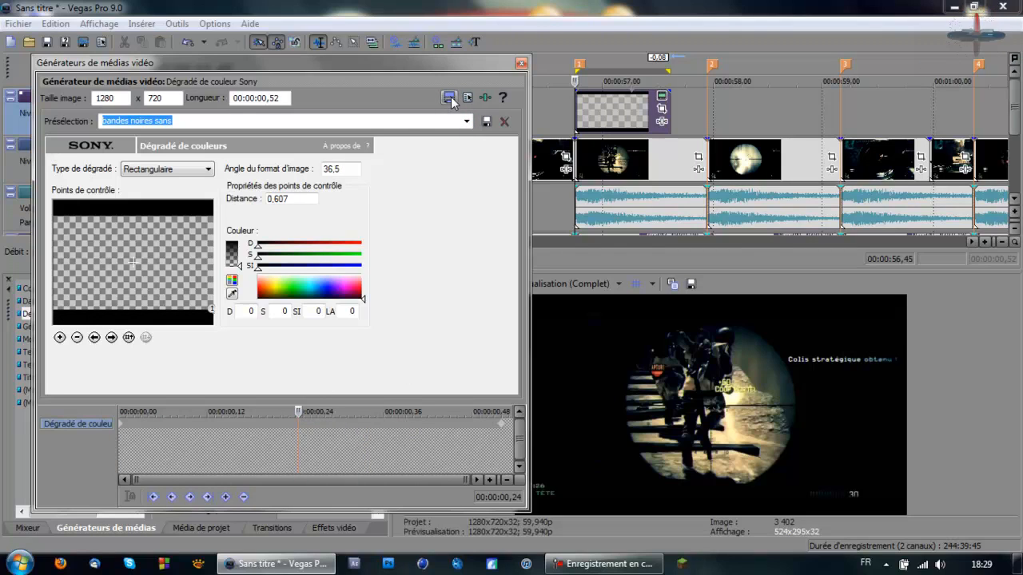
Apply the preset "bandes noires sans" at the gradient's end, 00:00:00,52, and scrub through the animation.
{"action": "left_click", "coordinate": [121, 425]}
{"action": "left_click_drag", "start_coordinate": [121, 412], "coordinate": [496, 413]}
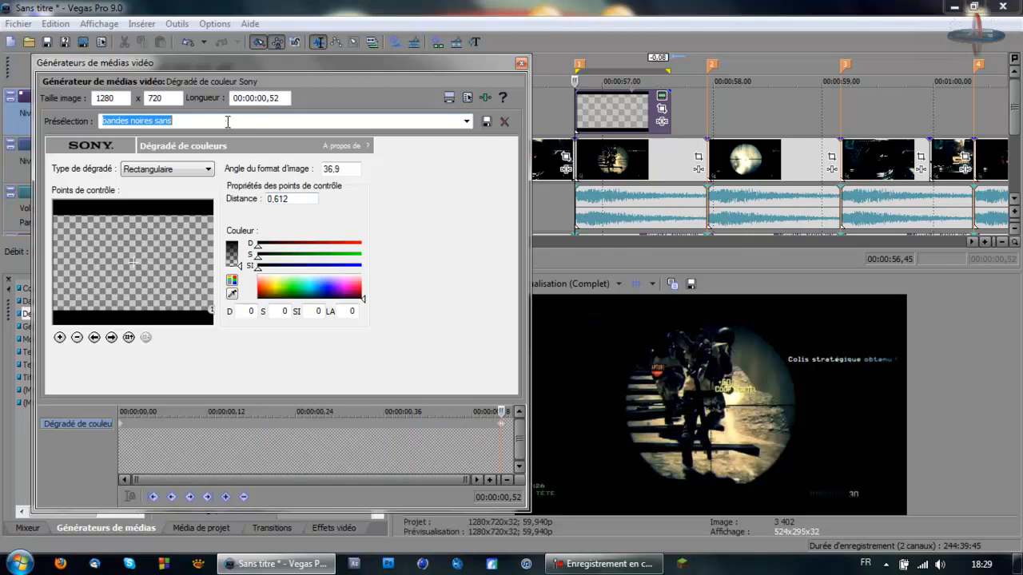
{"action": "scroll", "coordinate": [227, 122], "scroll_direction": "down", "scroll_amount": 2}
{"action": "left_click", "coordinate": [337, 432]}
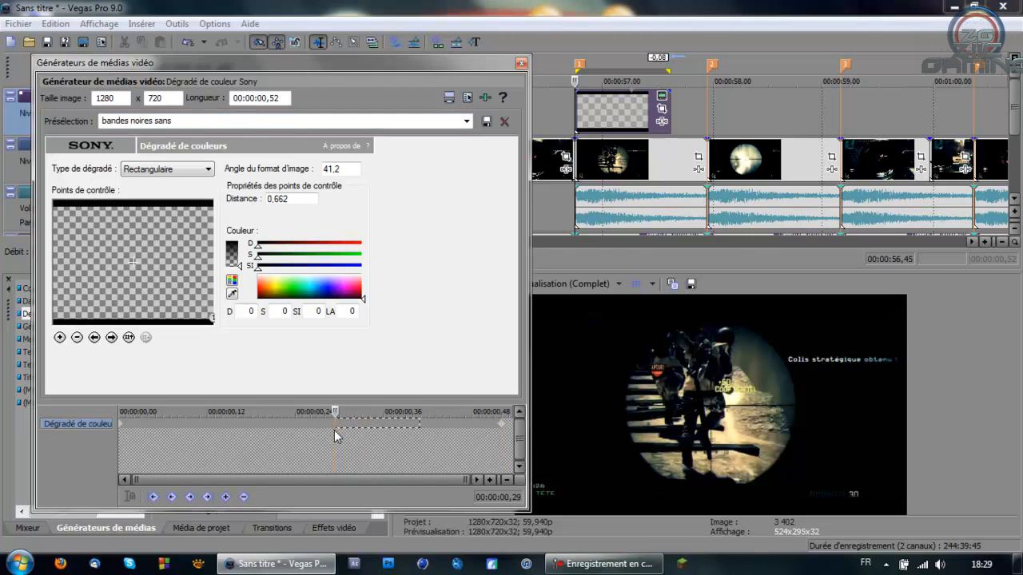
{"action": "left_click_drag", "start_coordinate": [336, 413], "coordinate": [481, 404]}
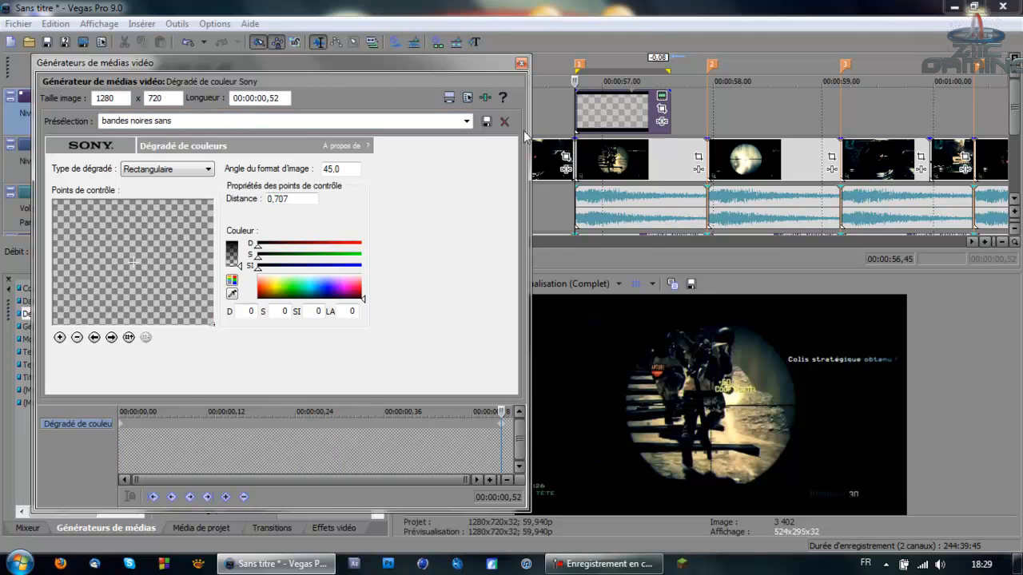
{"action": "left_click", "coordinate": [521, 63]}
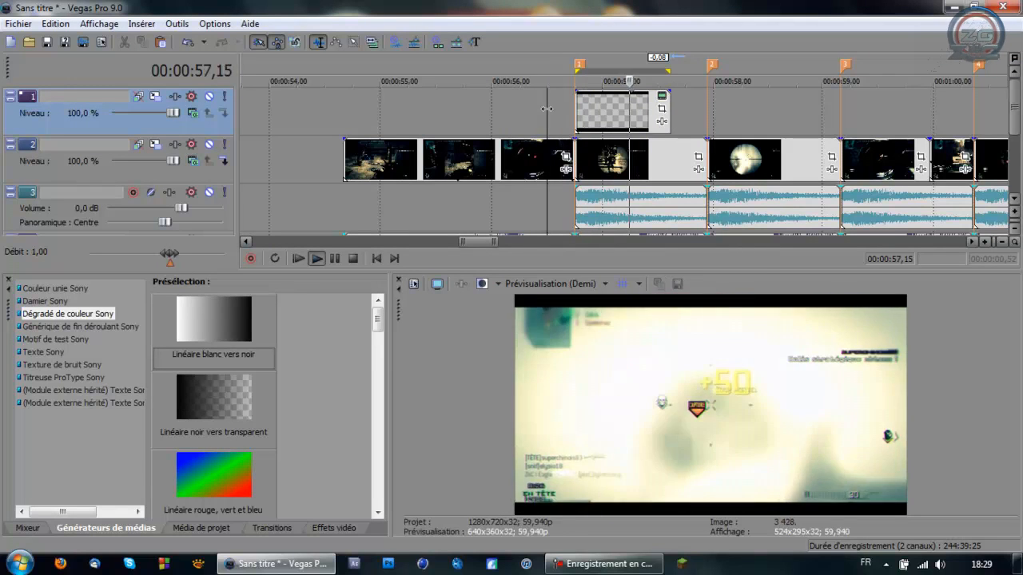
Play the passage from 00:00:56,30, scrub through the gradient's keyframes in the media generator and replay the passage.
{"action": "left_click", "coordinate": [549, 111]}
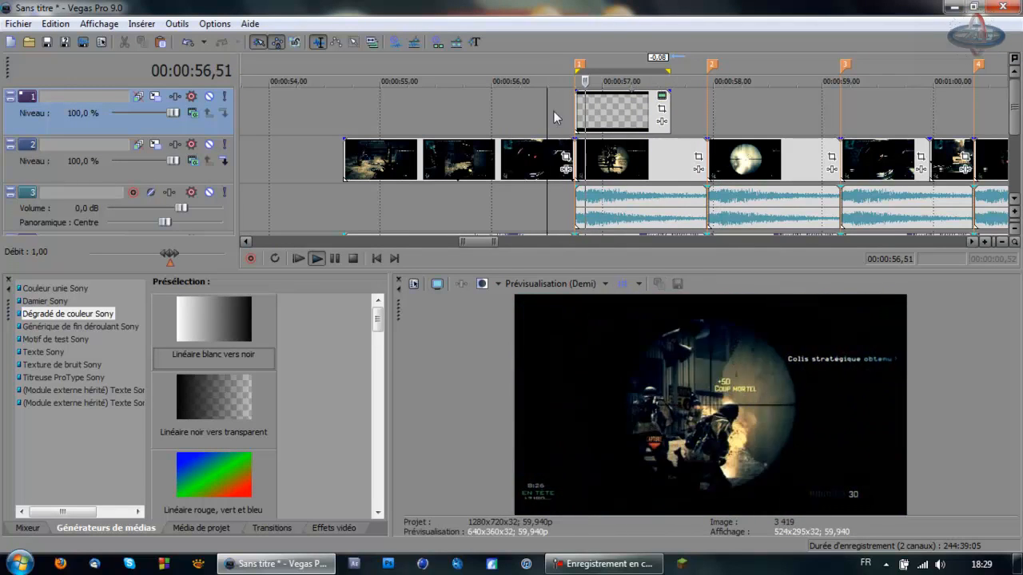
{"action": "key", "text": "space"}
{"action": "left_click", "coordinate": [662, 95]}
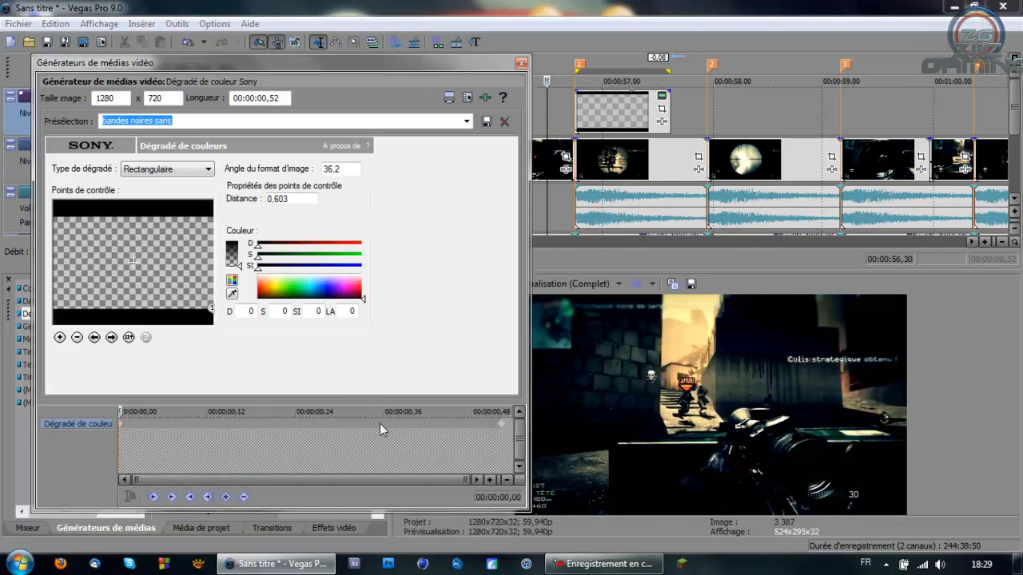
{"action": "left_click_drag", "start_coordinate": [388, 478], "coordinate": [337, 462]}
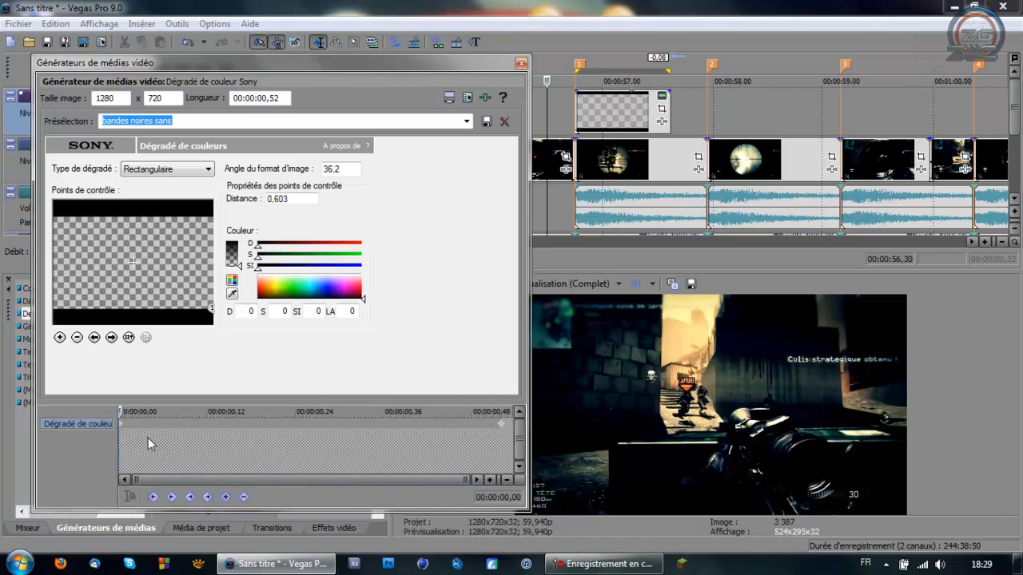
{"action": "left_click_drag", "start_coordinate": [120, 412], "coordinate": [447, 411]}
{"action": "left_click", "coordinate": [521, 63]}
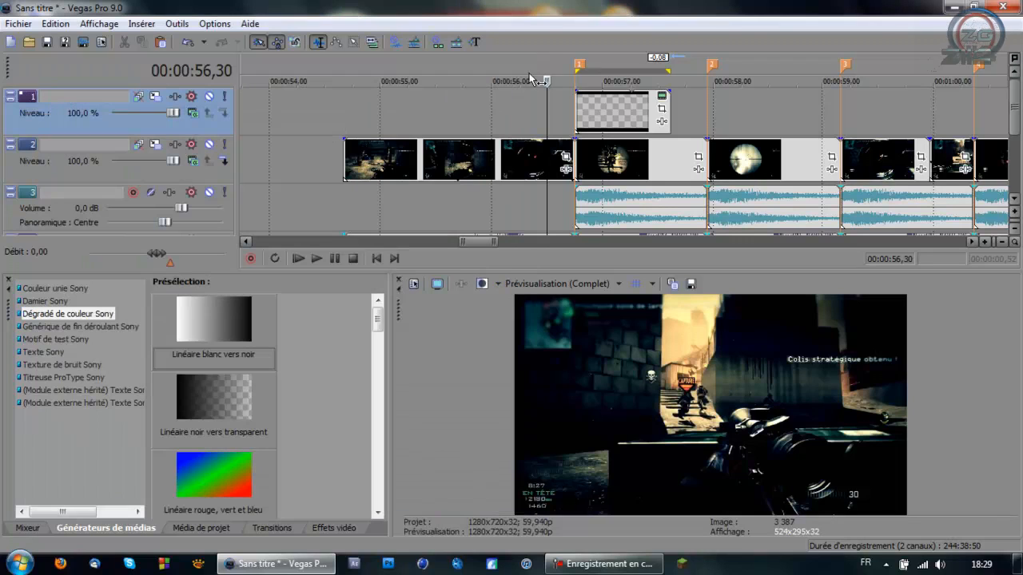
{"action": "key", "text": "space"}
{"action": "key", "text": "space"}
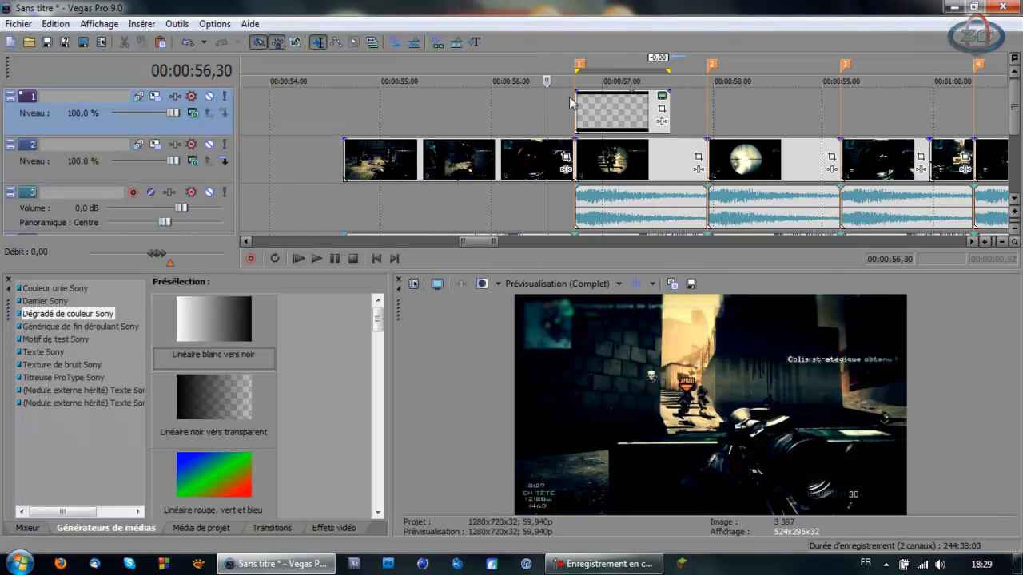
Trim the end of the black-bars gradient clip to a length of about 00:00:00,31 and play it from marker 1.
{"action": "left_click", "coordinate": [572, 98]}
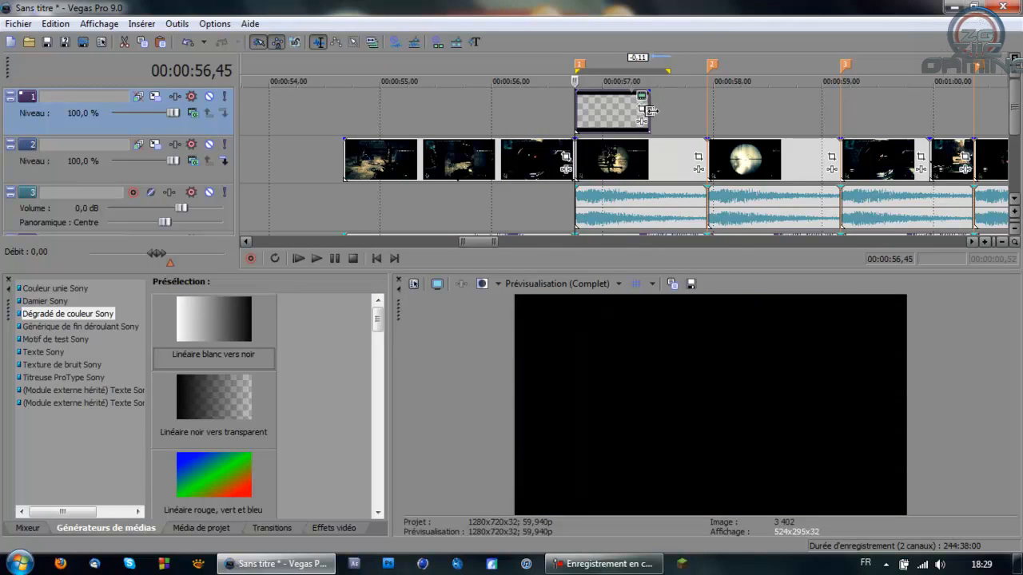
{"action": "left_click_drag", "start_coordinate": [652, 110], "coordinate": [621, 124]}
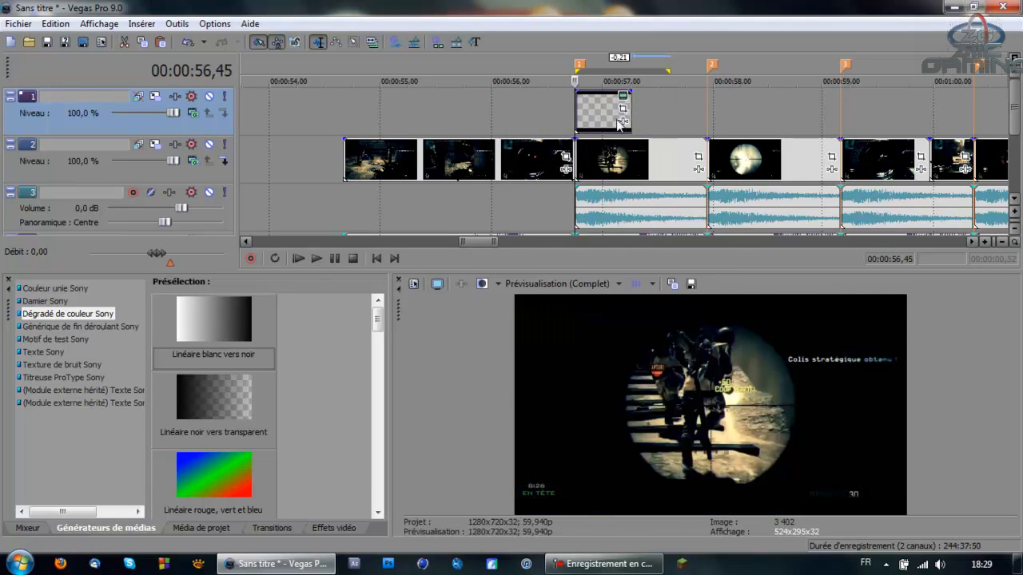
{"action": "key", "text": "space"}
{"action": "key", "text": "space"}
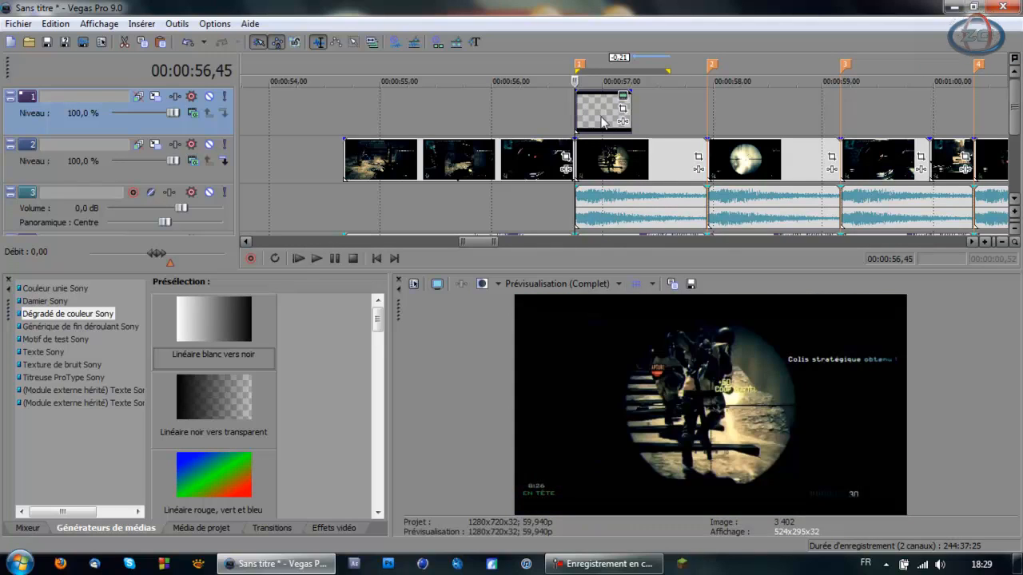
Apply the pan/crop preset "Petit 2" to the shot at marker 1 and rotate its starting frame to -6,9.
{"action": "left_click", "coordinate": [697, 157]}
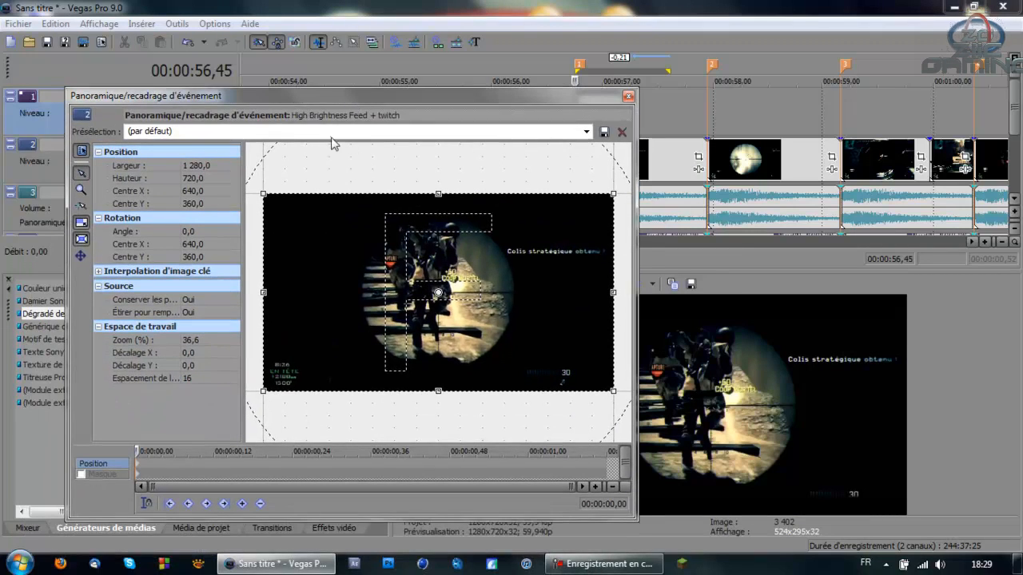
{"action": "left_click", "coordinate": [312, 131]}
{"action": "scroll", "coordinate": [312, 130], "scroll_direction": "down", "scroll_amount": 3}
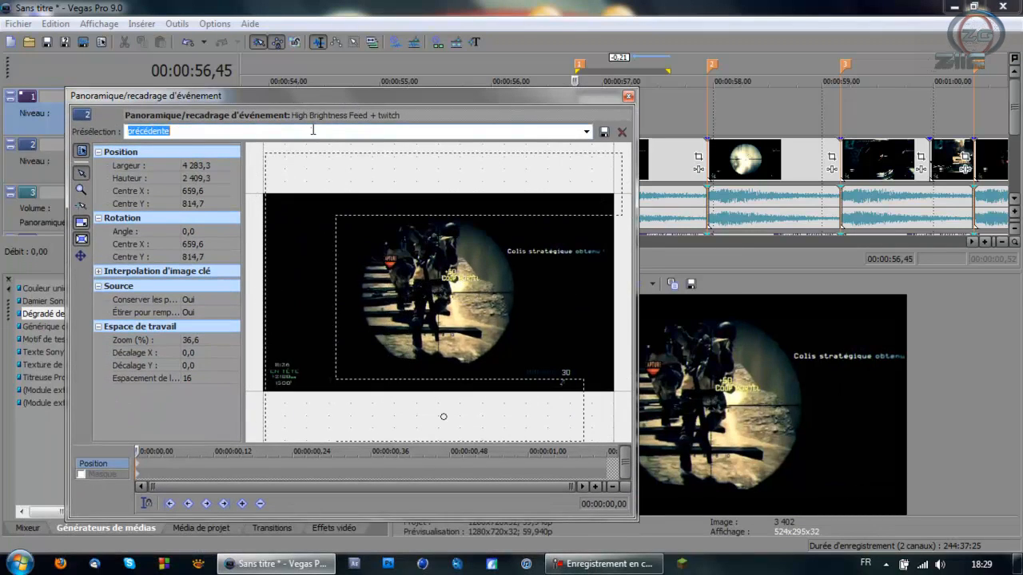
{"action": "scroll", "coordinate": [311, 131], "scroll_direction": "down", "scroll_amount": 2}
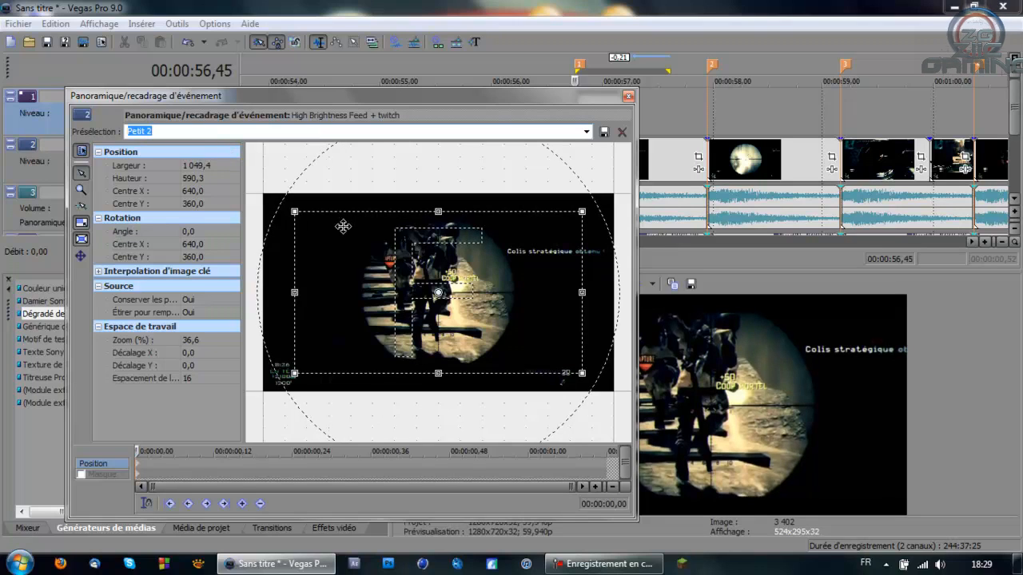
{"action": "mouse_move", "coordinate": [272, 267]}
{"action": "left_mouse_down"}
{"action": "mouse_move", "coordinate": [274, 251]}
{"action": "mouse_move", "coordinate": [277, 278]}
{"action": "left_mouse_up"}
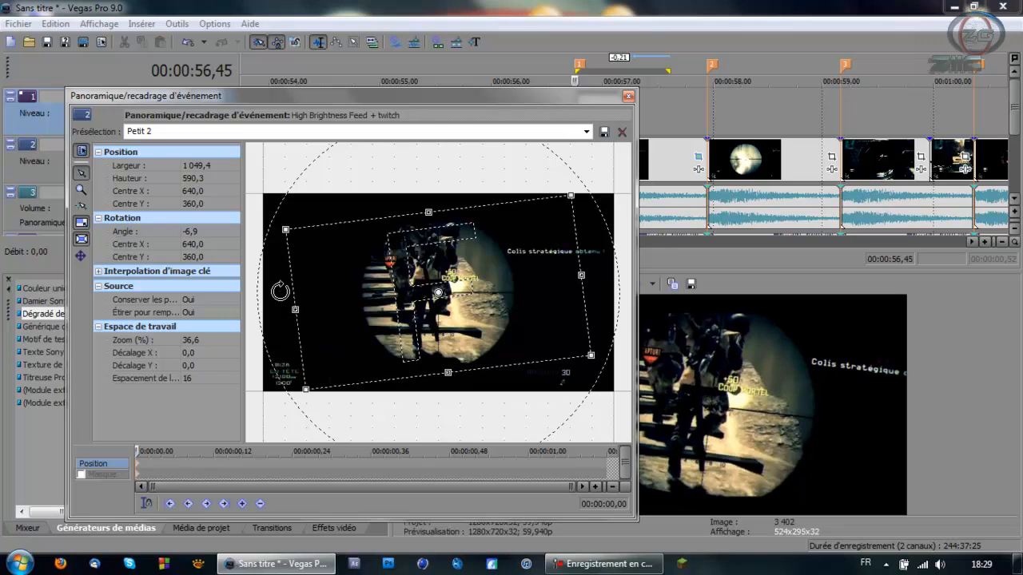
Restore the default framing with a position keyframe at 00:00:00,31 in the marker 1 shot's pan/crop.
{"action": "left_click_drag", "start_coordinate": [396, 451], "coordinate": [503, 453]}
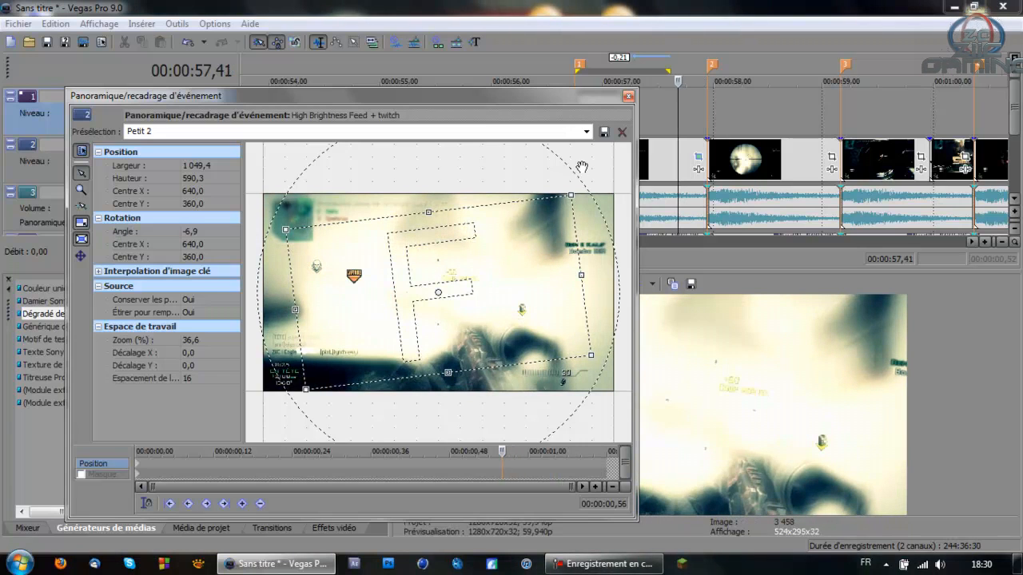
{"action": "left_click_drag", "start_coordinate": [513, 97], "coordinate": [412, 91]}
{"action": "left_click_drag", "start_coordinate": [315, 458], "coordinate": [240, 459]}
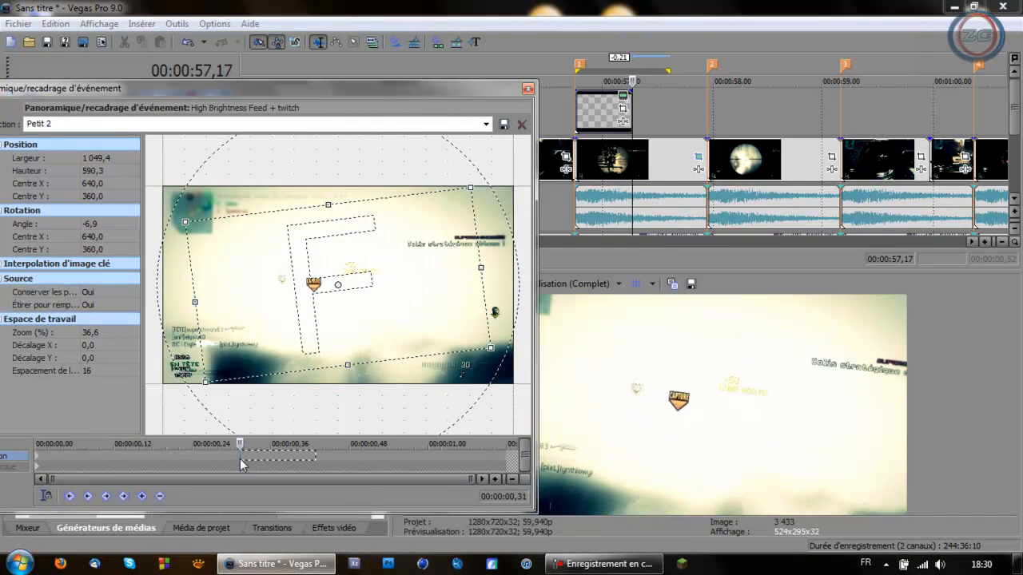
{"action": "right_click", "coordinate": [250, 247]}
{"action": "left_click", "coordinate": [272, 260]}
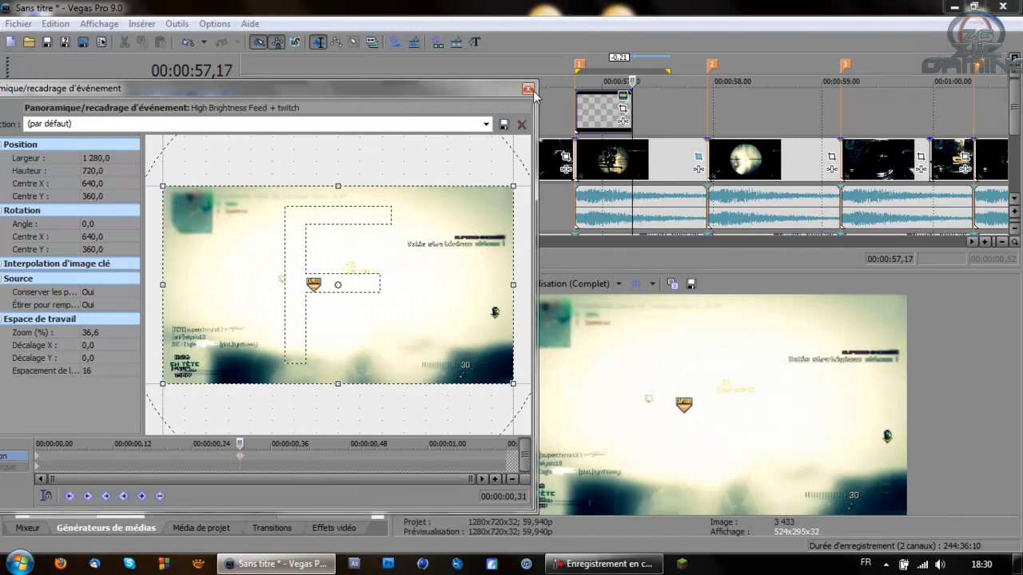
{"action": "left_click", "coordinate": [528, 89]}
Play the passage leading into marker 1 and replay it from 00:00:56,08 to check the rotation and black bars.
{"action": "left_click", "coordinate": [551, 129]}
{"action": "key", "text": "space"}
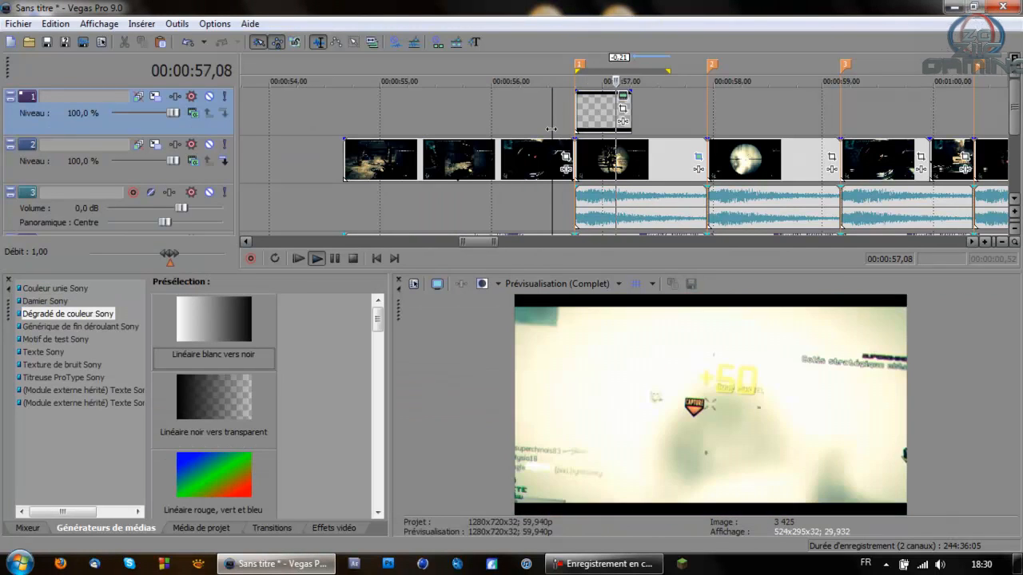
{"action": "key", "text": "space"}
{"action": "left_click", "coordinate": [505, 132]}
{"action": "key", "text": "space"}
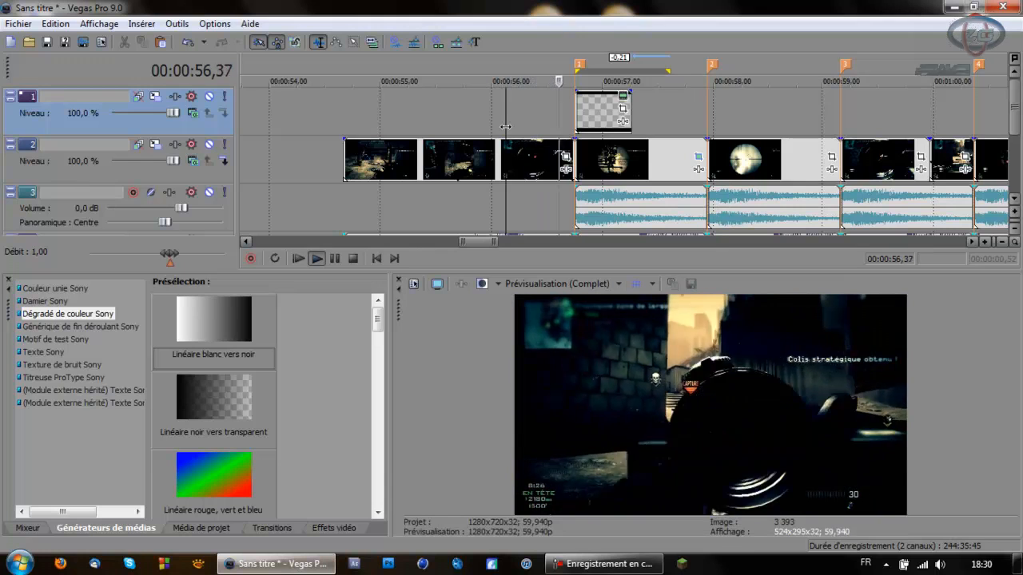
{"action": "key", "text": "space"}
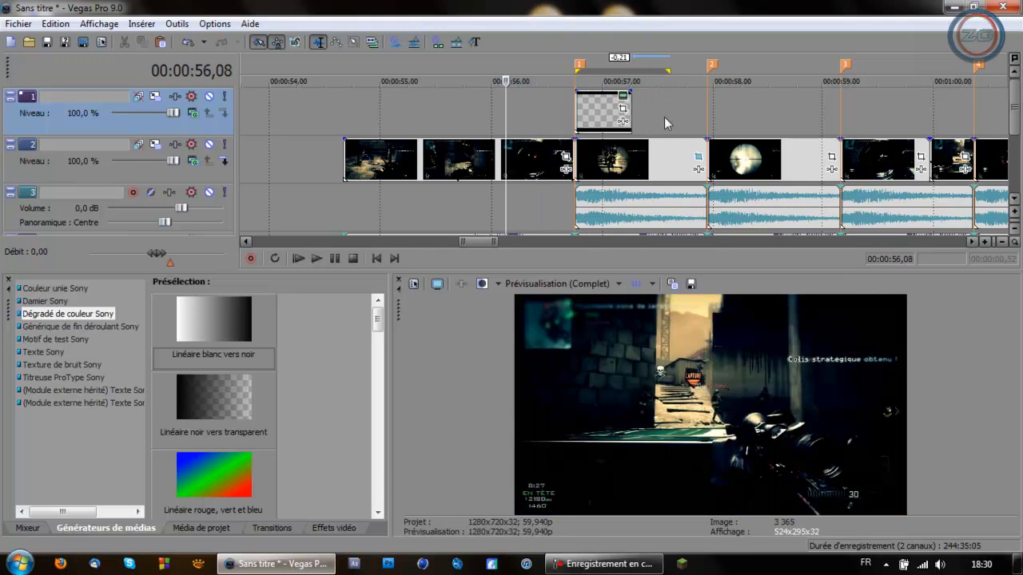
{"action": "key", "text": "space"}
{"action": "key", "text": "space"}
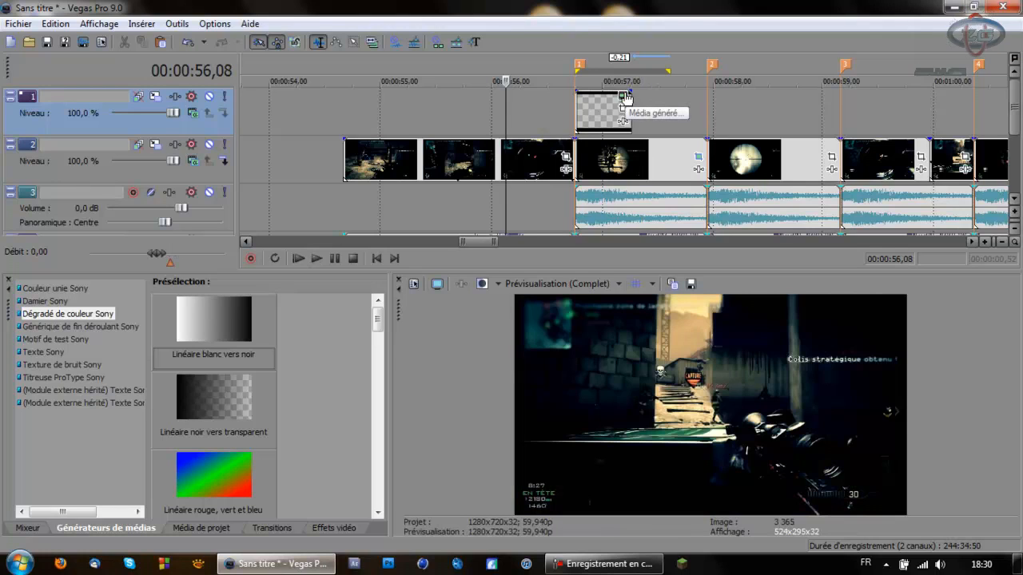
Examine the black-bars gradient's keyframes in its media generator, including the end keyframe at 00:00:00,52.
{"action": "left_click", "coordinate": [624, 96]}
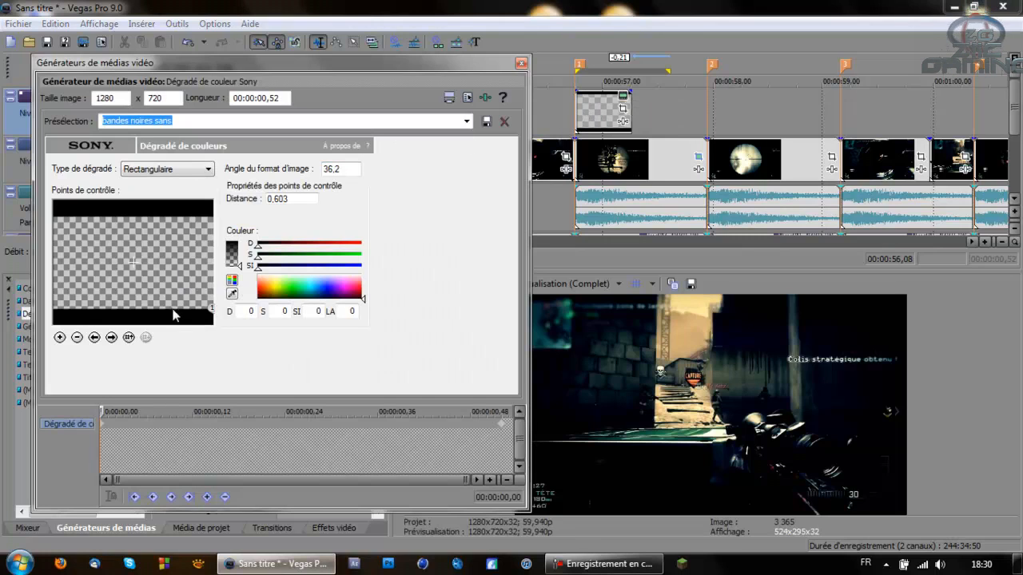
{"action": "left_click", "coordinate": [501, 423]}
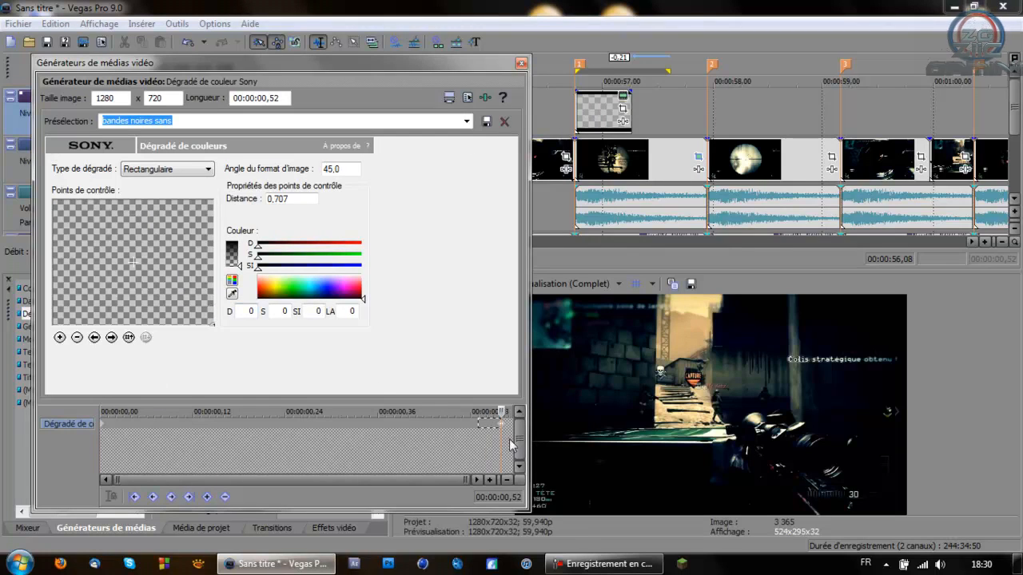
{"action": "left_click", "coordinate": [521, 62]}
Scrub the marker 1 shot's pan/crop animation from its start to 00:00:00,31 and replay the passage.
{"action": "left_click", "coordinate": [697, 157]}
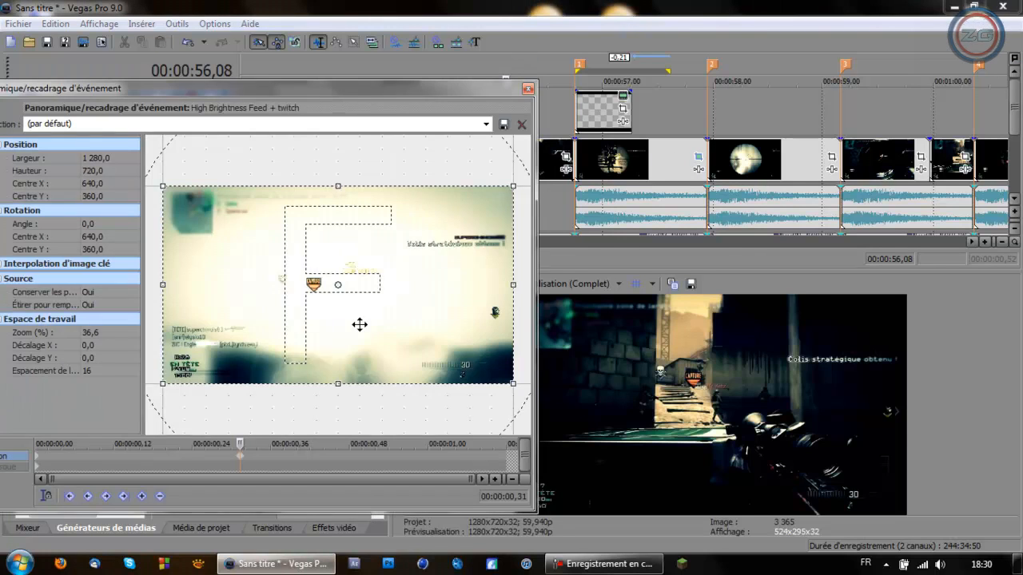
{"action": "left_click", "coordinate": [36, 465]}
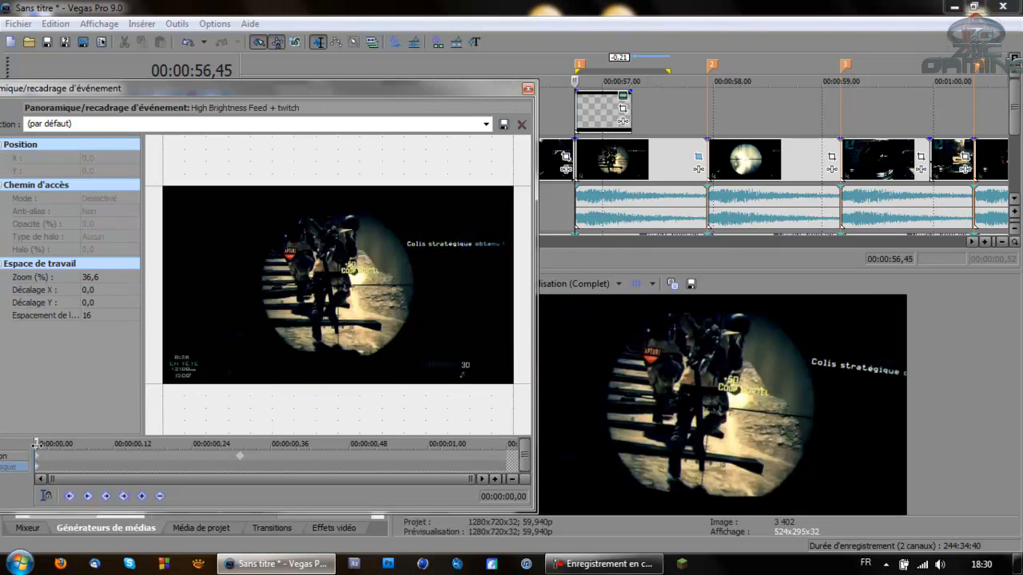
{"action": "left_click", "coordinate": [39, 454]}
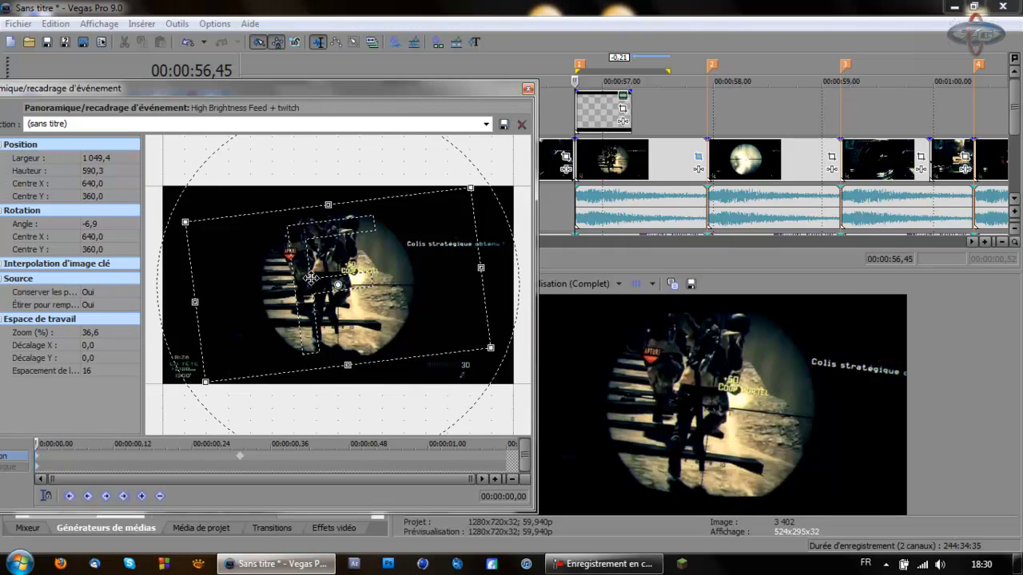
{"action": "left_click_drag", "start_coordinate": [62, 454], "coordinate": [240, 454]}
{"action": "left_click", "coordinate": [238, 444]}
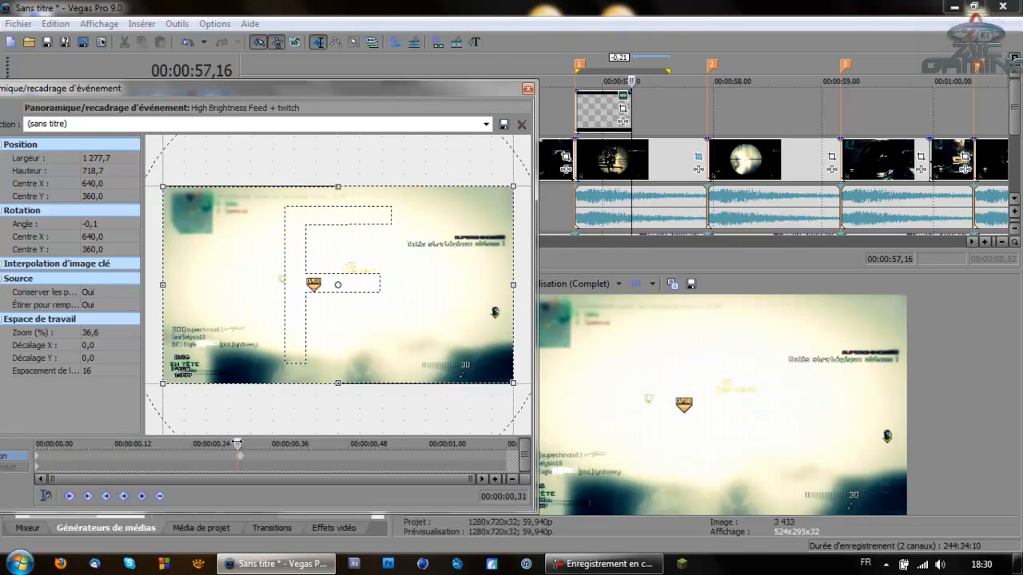
{"action": "left_click", "coordinate": [527, 89]}
{"action": "left_click", "coordinate": [545, 97]}
{"action": "key", "text": "space"}
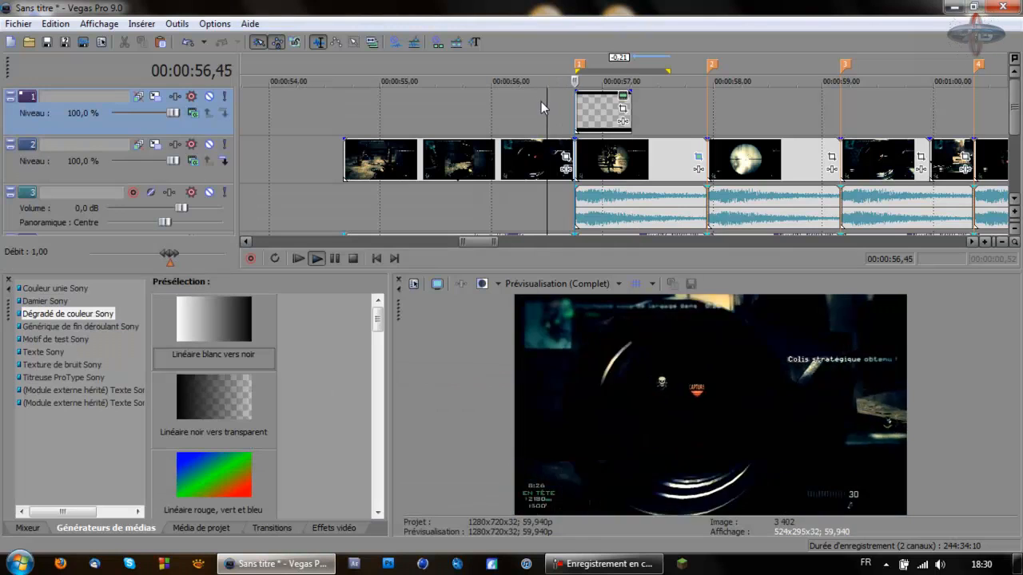
{"action": "key", "text": "space"}
Copy the black-bars gradient clip and paste it at marker 2 as a copy of the source media.
{"action": "left_click", "coordinate": [589, 110]}
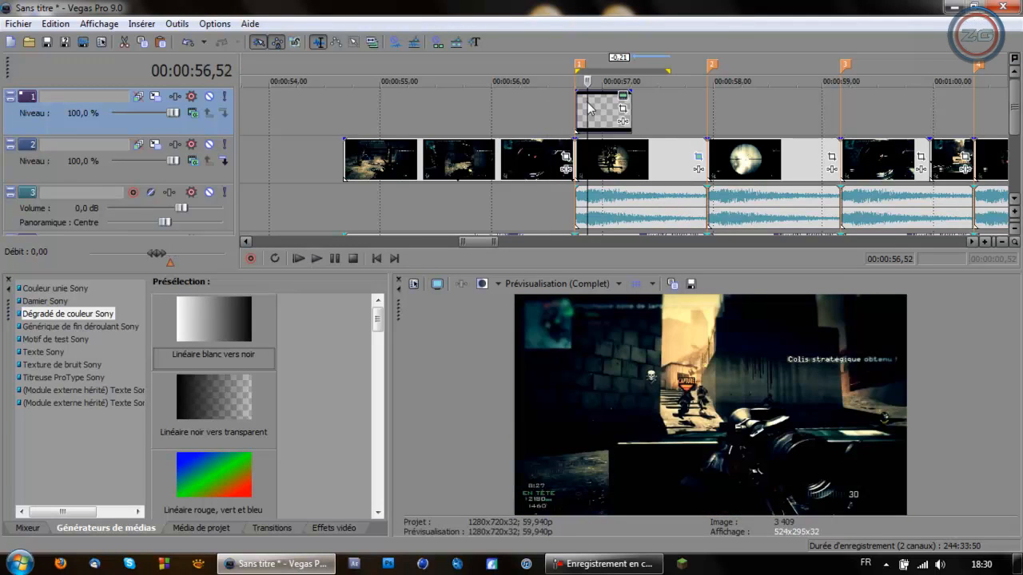
{"action": "key", "text": "ctrl+c"}
{"action": "left_click", "coordinate": [703, 94]}
{"action": "key", "text": "ctrl+v"}
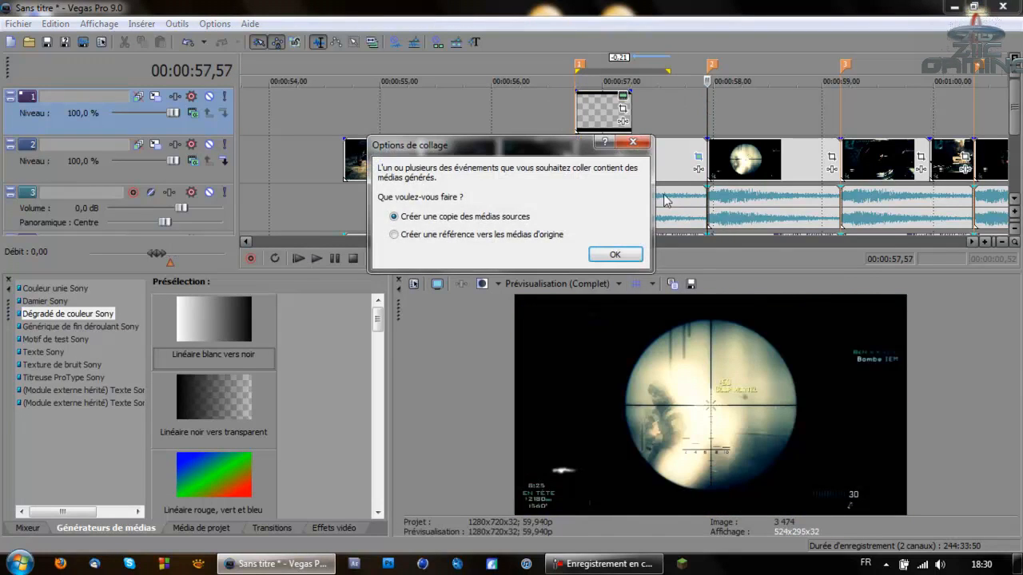
{"action": "left_click", "coordinate": [615, 254]}
Paste the gradient clip at markers 3 and 4, each time creating a copy of the source media.
{"action": "left_click", "coordinate": [842, 94]}
{"action": "key", "text": "ctrl+v"}
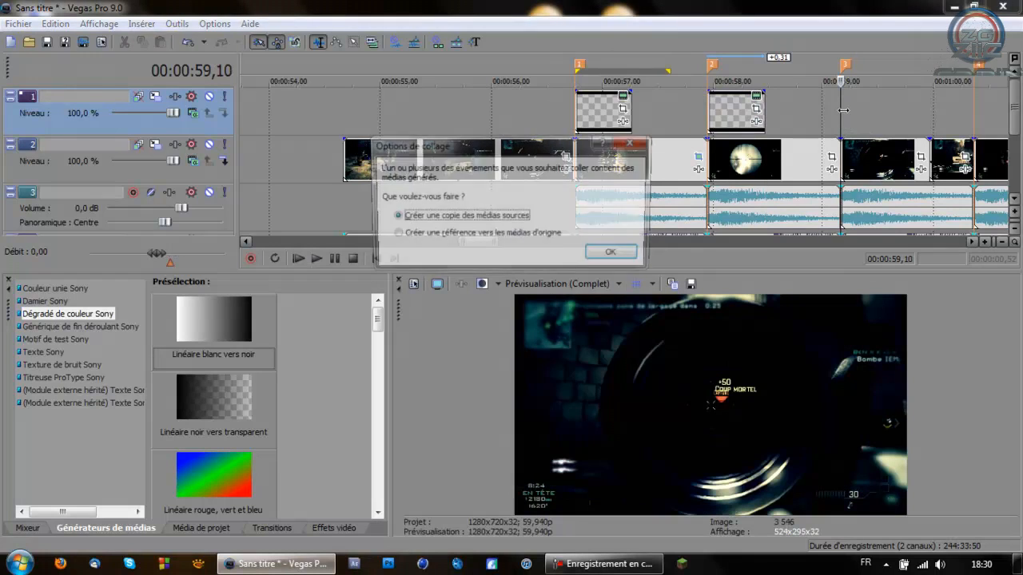
{"action": "left_click", "coordinate": [616, 254]}
{"action": "scroll", "coordinate": [711, 208], "scroll_direction": "down", "scroll_amount": 1}
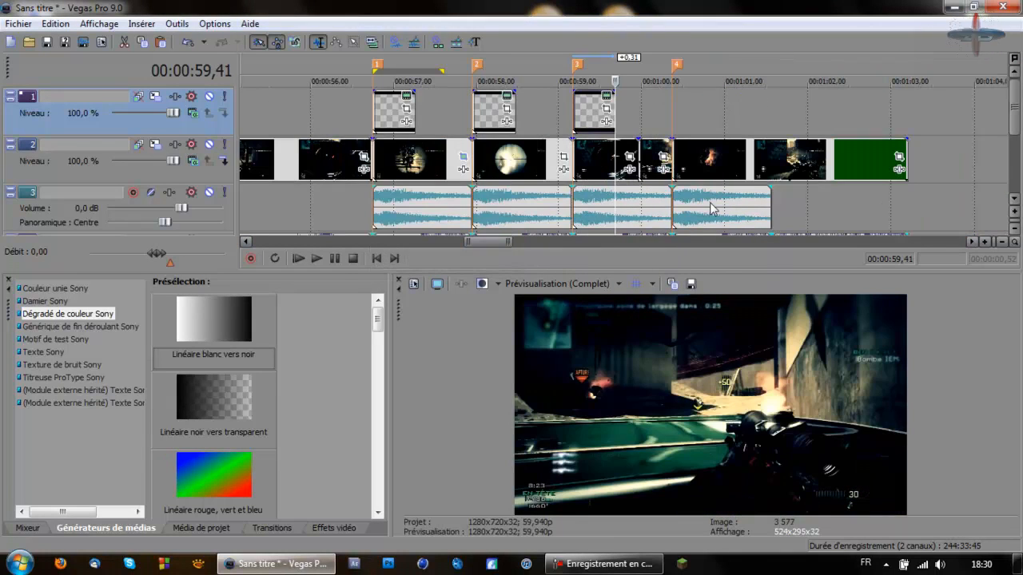
{"action": "left_click", "coordinate": [672, 119]}
{"action": "key", "text": "ctrl+v"}
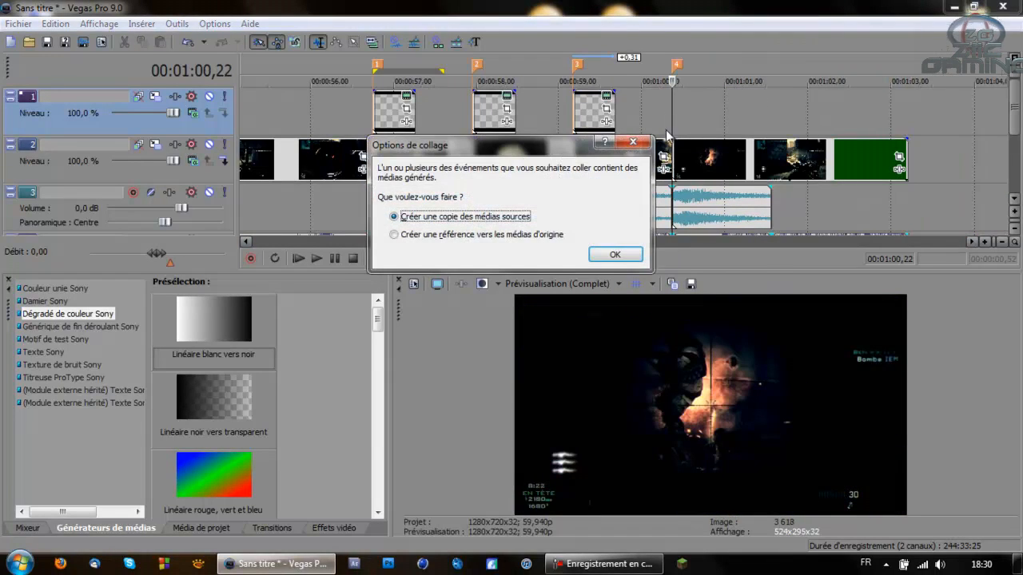
{"action": "left_click", "coordinate": [615, 254]}
Apply the pan/crop preset "Petit 2" to the start of the shot at marker 2.
{"action": "left_click", "coordinate": [570, 130]}
{"action": "scroll", "coordinate": [569, 131], "scroll_direction": "up", "scroll_amount": 1}
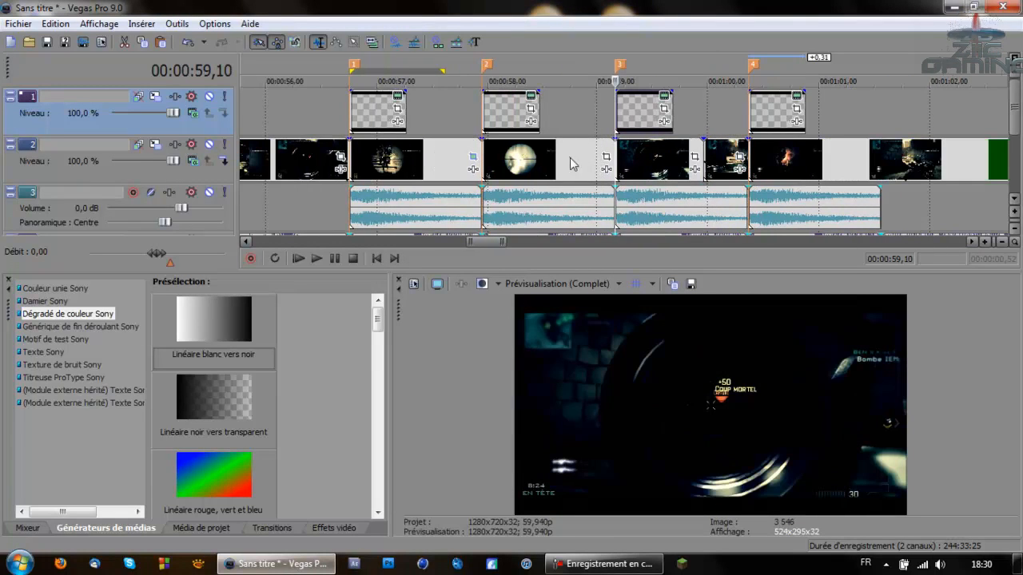
{"action": "left_click", "coordinate": [607, 158]}
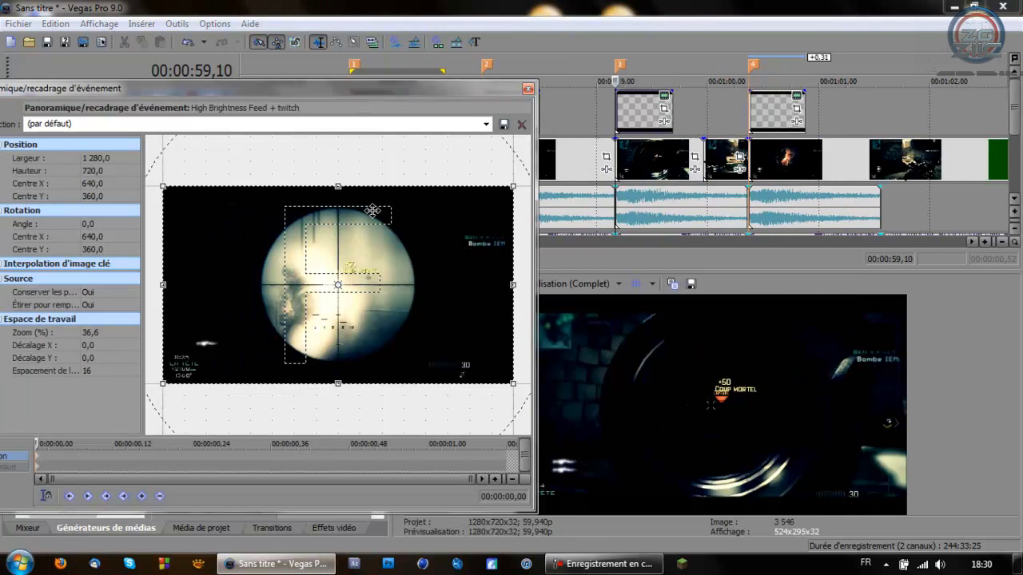
{"action": "left_click_drag", "start_coordinate": [364, 91], "coordinate": [486, 102]}
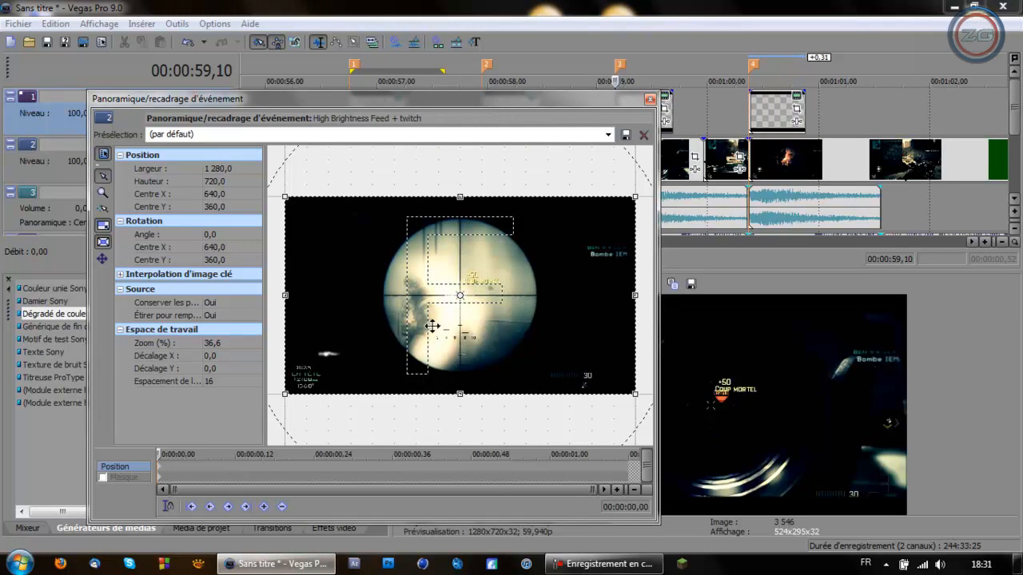
{"action": "key", "text": "Down"}
{"action": "key", "text": "Down"}
{"action": "key", "text": "Down"}
{"action": "key", "text": "Down"}
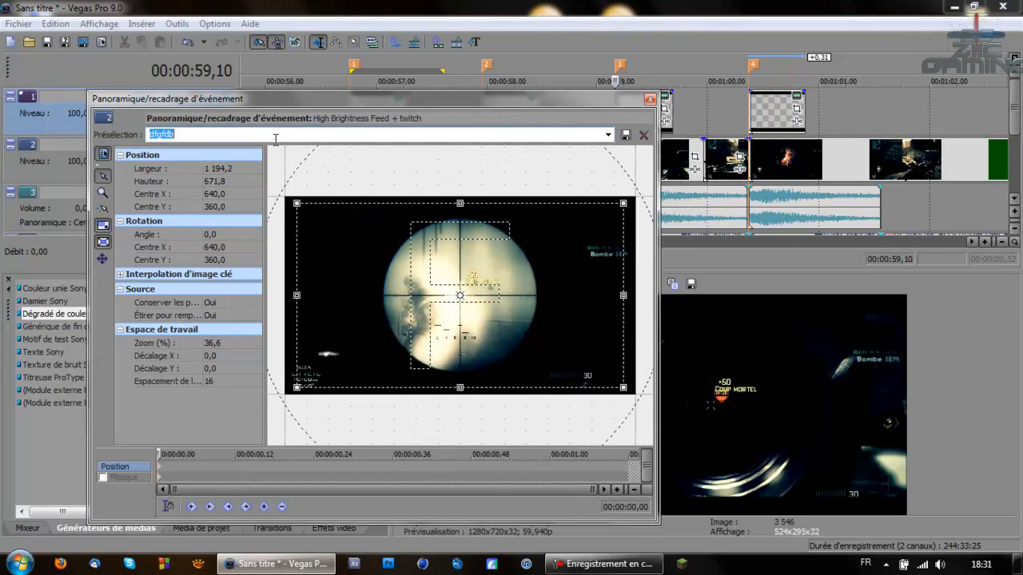
{"action": "key", "text": "Down"}
{"action": "key", "text": "Down"}
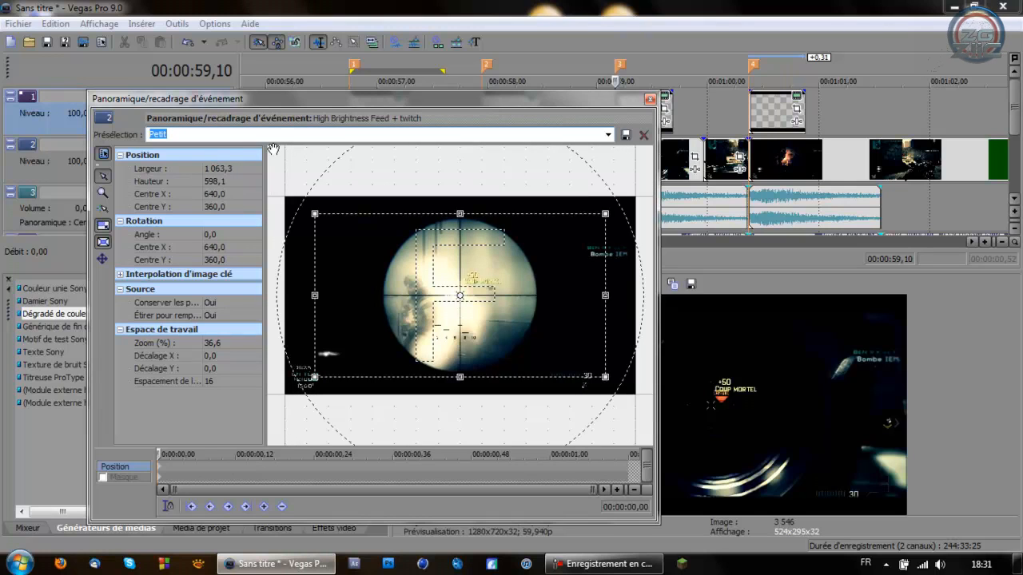
{"action": "key", "text": "Down"}
Restore the default framing at 00:00:00,31 in the marker 2 shot's pan/crop.
{"action": "left_click", "coordinate": [319, 467]}
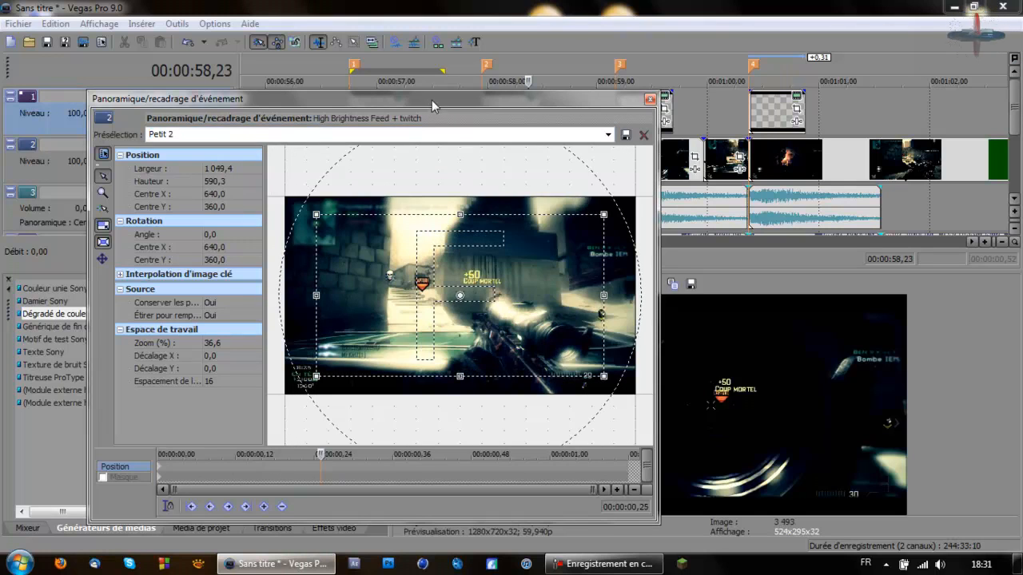
{"action": "left_click_drag", "start_coordinate": [432, 100], "coordinate": [381, 112]}
{"action": "left_click_drag", "start_coordinate": [271, 467], "coordinate": [308, 466]}
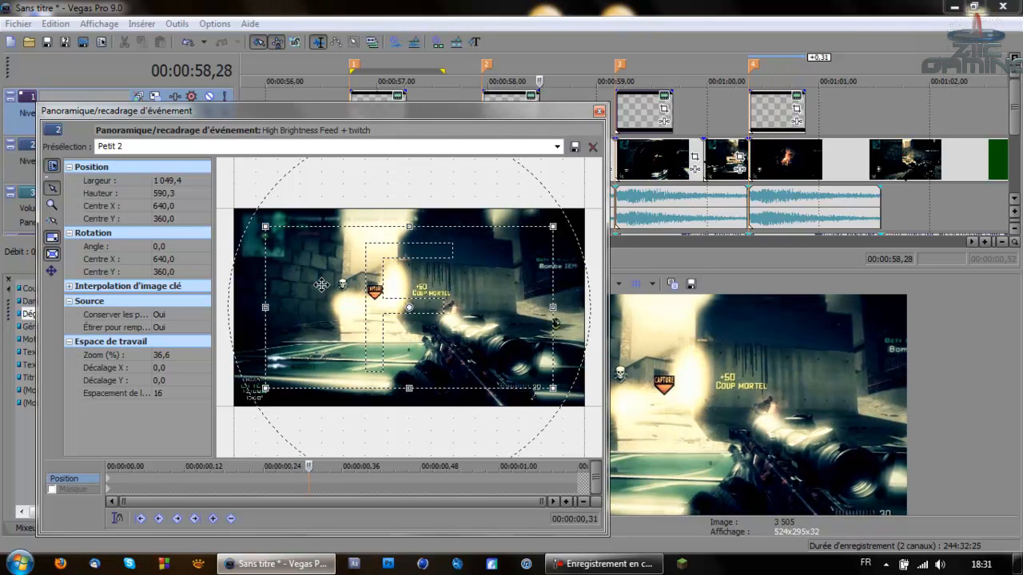
{"action": "right_click", "coordinate": [321, 284]}
{"action": "left_click", "coordinate": [376, 290]}
{"action": "left_click", "coordinate": [598, 111]}
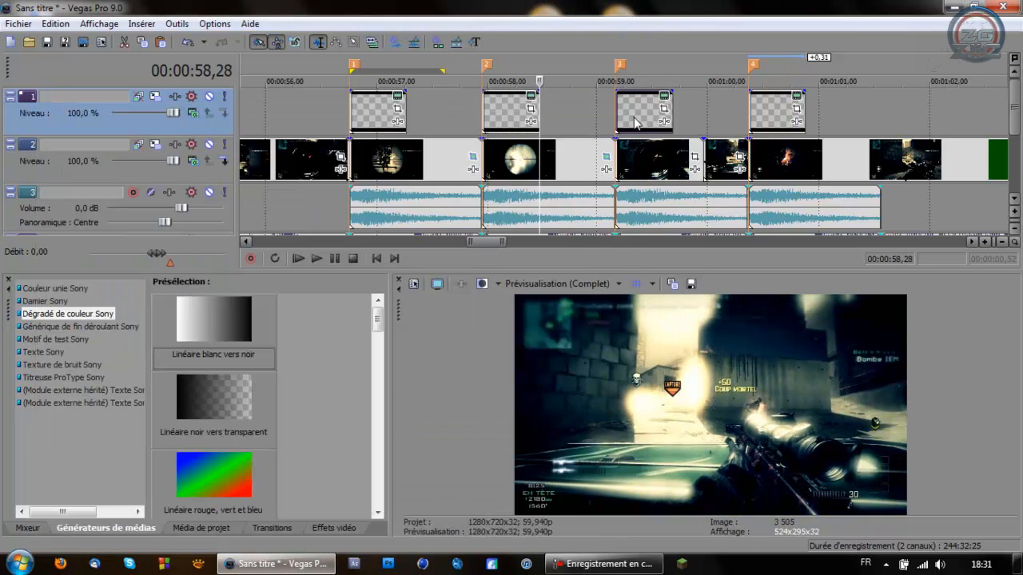
Apply the pan/crop preset "Petit 2" to the start of the shot at marker 3.
{"action": "left_click", "coordinate": [694, 158]}
{"action": "right_click", "coordinate": [346, 304]}
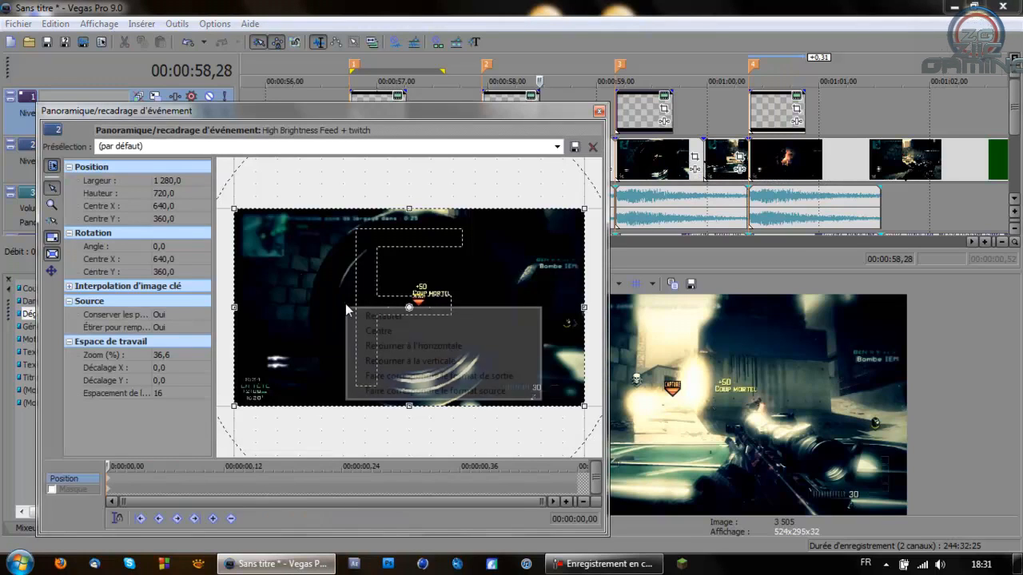
{"action": "left_click", "coordinate": [270, 151]}
{"action": "scroll", "coordinate": [270, 152], "scroll_direction": "down", "scroll_amount": 2}
{"action": "scroll", "coordinate": [270, 151], "scroll_direction": "down", "scroll_amount": 1}
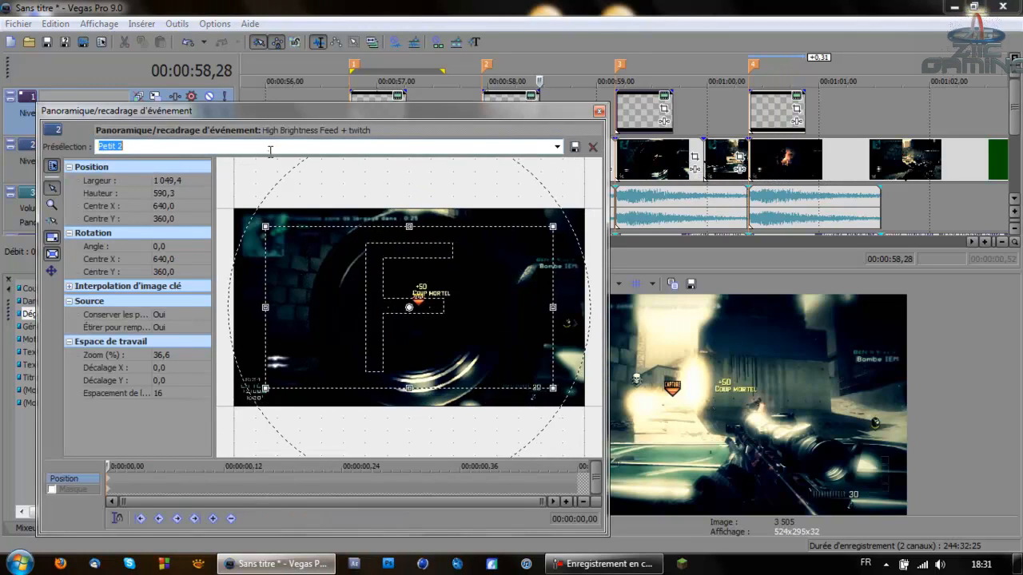
Restore the default framing at 00:00:00,31 in the marker 3 shot's pan/crop.
{"action": "left_click_drag", "start_coordinate": [202, 480], "coordinate": [410, 488]}
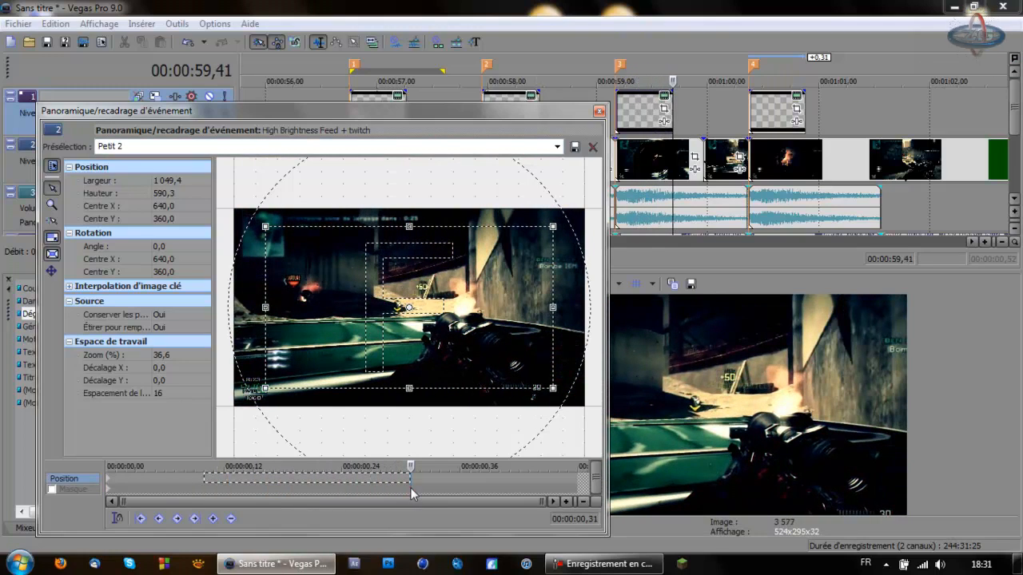
{"action": "right_click", "coordinate": [333, 280]}
{"action": "left_click", "coordinate": [380, 289]}
{"action": "left_click", "coordinate": [598, 111]}
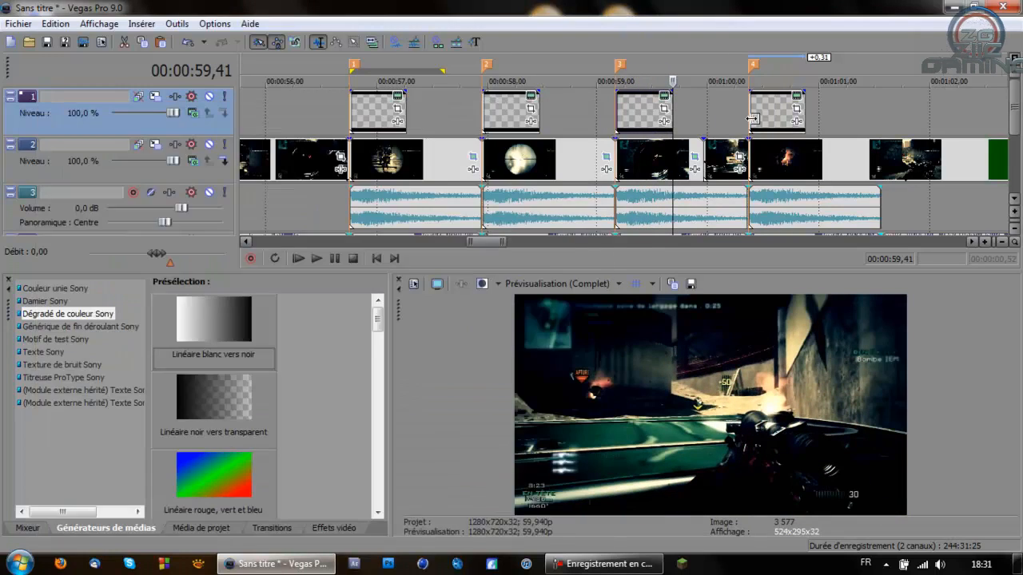
Apply the pan/crop preset "Petit 2" to the start of the shot at marker 4.
{"action": "left_click", "coordinate": [786, 155]}
{"action": "left_click", "coordinate": [813, 156]}
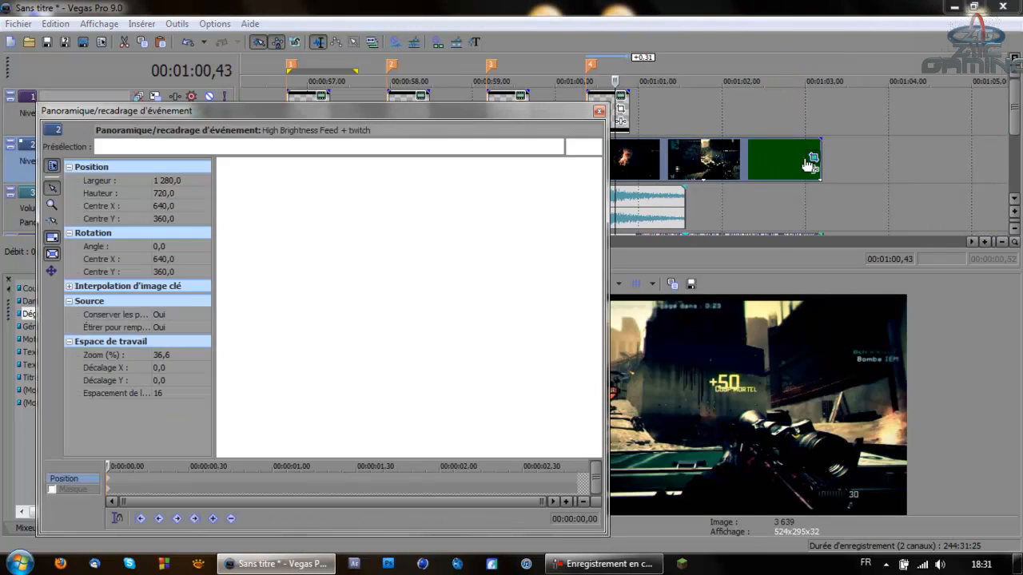
{"action": "left_click", "coordinate": [225, 147]}
{"action": "scroll", "coordinate": [225, 147], "scroll_direction": "down", "scroll_amount": 2}
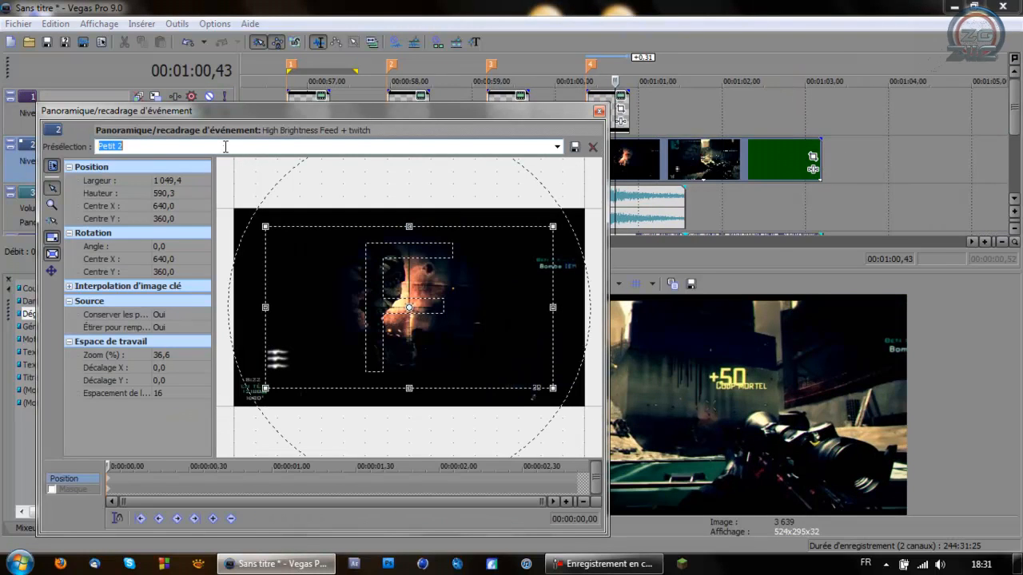
Restore the default framing at 00:00:00,32 in the marker 4 shot's pan/crop.
{"action": "left_click_drag", "start_coordinate": [243, 482], "coordinate": [192, 472]}
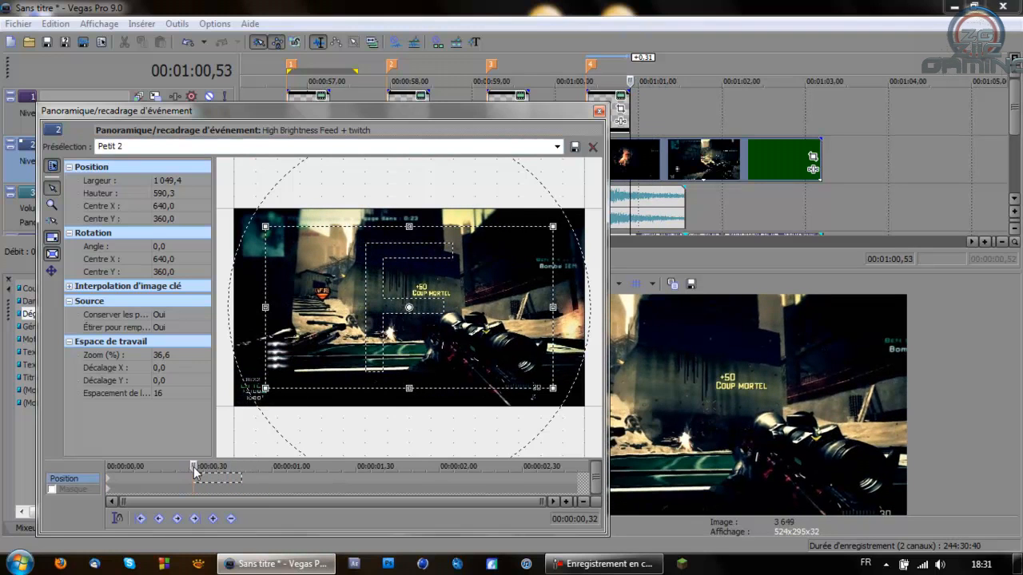
{"action": "right_click", "coordinate": [298, 259]}
{"action": "left_click", "coordinate": [324, 269]}
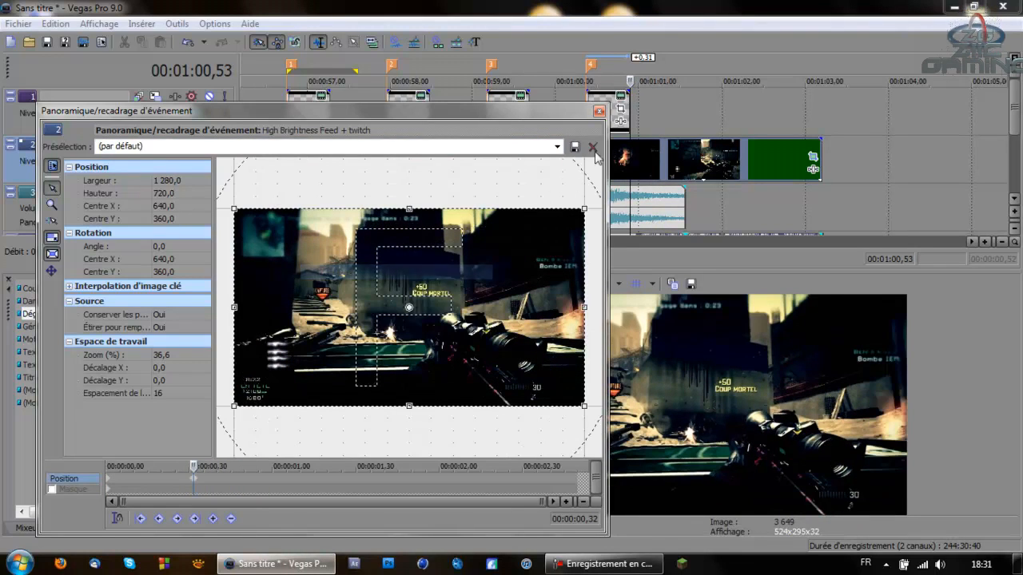
{"action": "left_click", "coordinate": [598, 111]}
Select the time range spanning the whole sequence and play it back from 00:00:55,27 to check the zooms and bars.
{"action": "scroll", "coordinate": [249, 110], "scroll_direction": "down", "scroll_amount": 3}
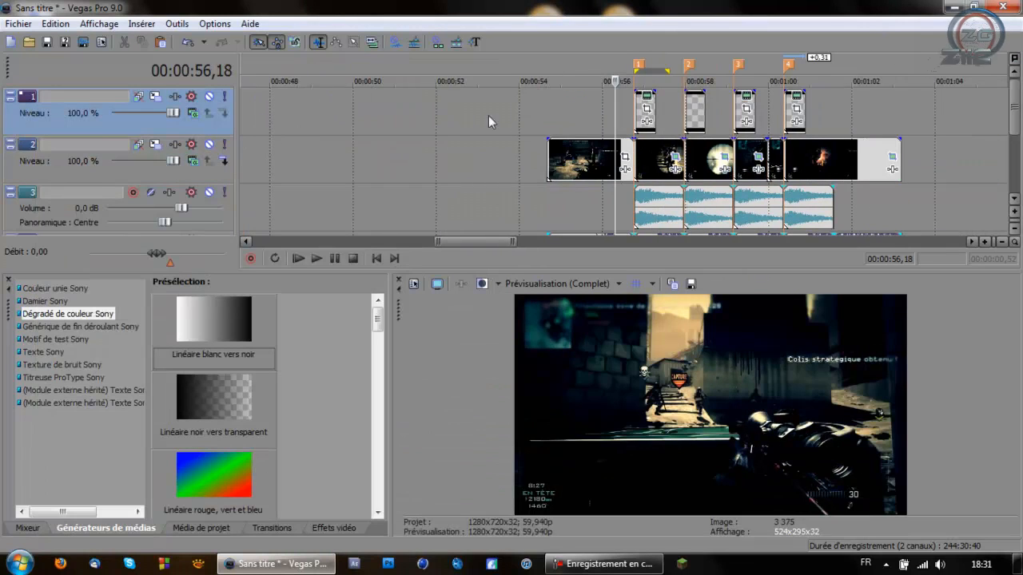
{"action": "left_click_drag", "start_coordinate": [541, 112], "coordinate": [909, 108]}
{"action": "right_click", "coordinate": [828, 124]}
{"action": "left_click", "coordinate": [883, 304]}
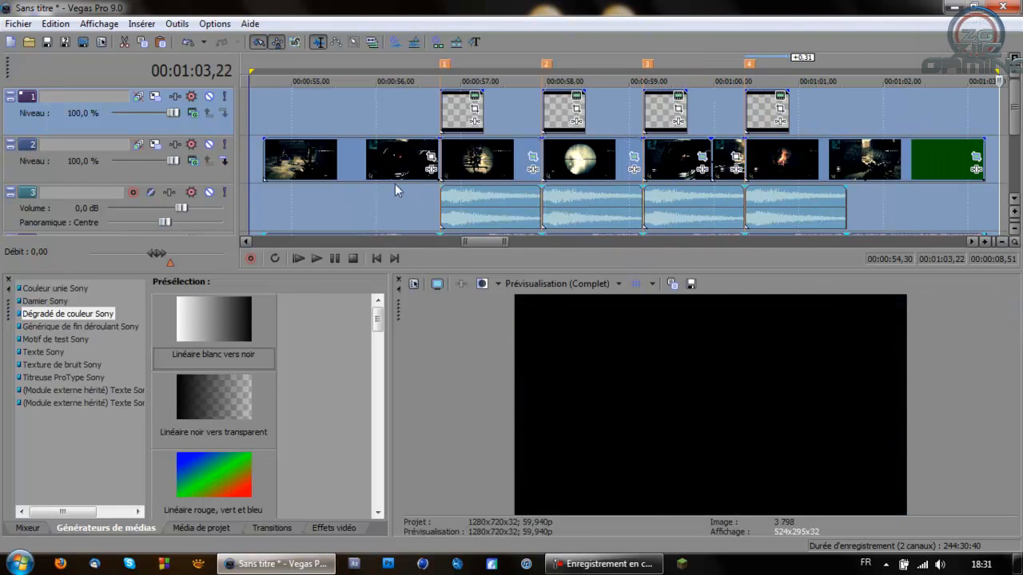
{"action": "left_click", "coordinate": [328, 118]}
{"action": "key", "text": "space"}
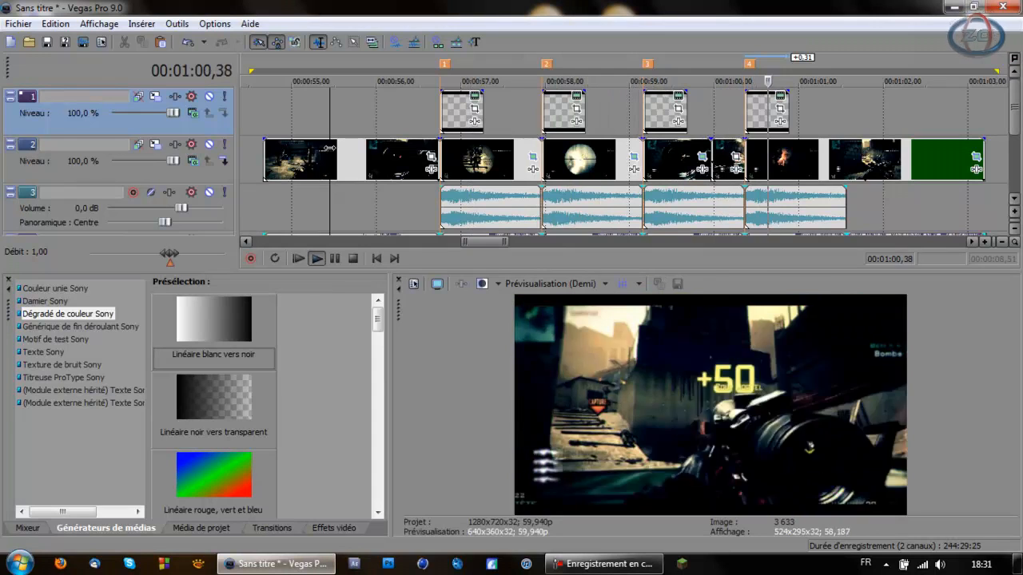
{"action": "key", "text": "space"}
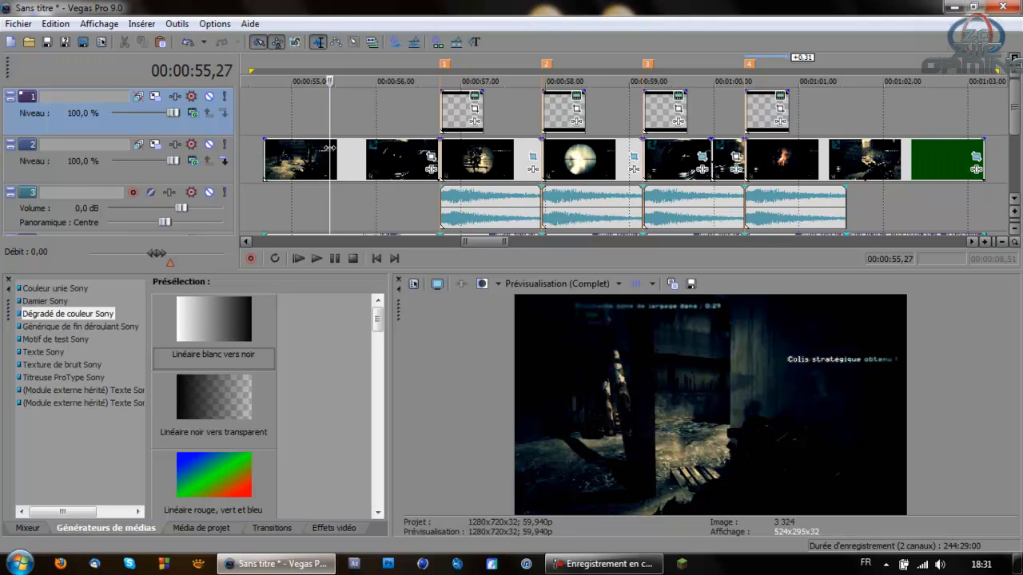
Play the sequence from 00:00:57,32 to review the effects at markers 2 and 3.
{"action": "left_click", "coordinate": [425, 186]}
{"action": "scroll", "coordinate": [426, 180], "scroll_direction": "down", "scroll_amount": 1}
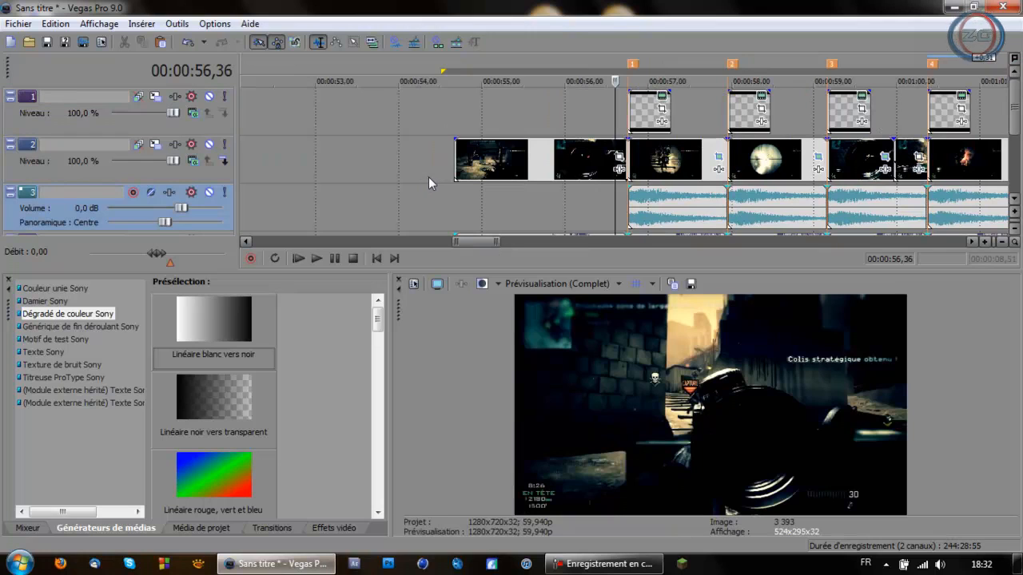
{"action": "left_click_drag", "start_coordinate": [476, 241], "coordinate": [485, 241]}
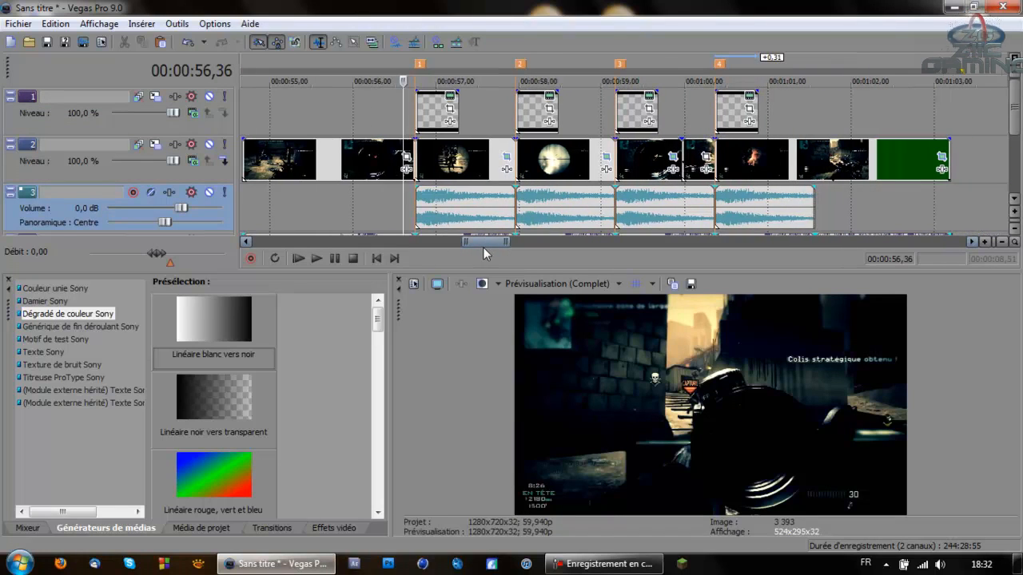
{"action": "left_click", "coordinate": [480, 117]}
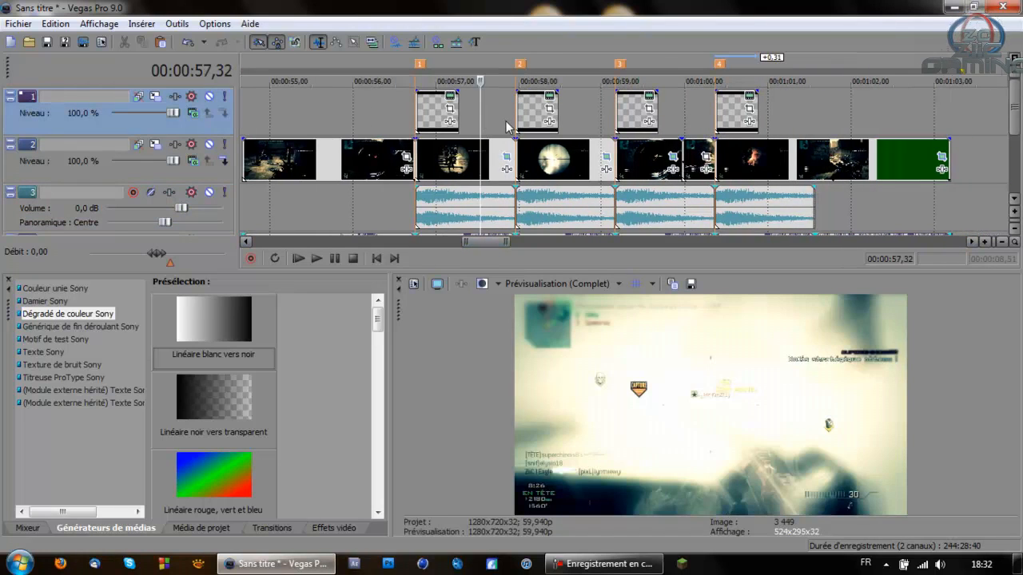
{"action": "key", "text": "space"}
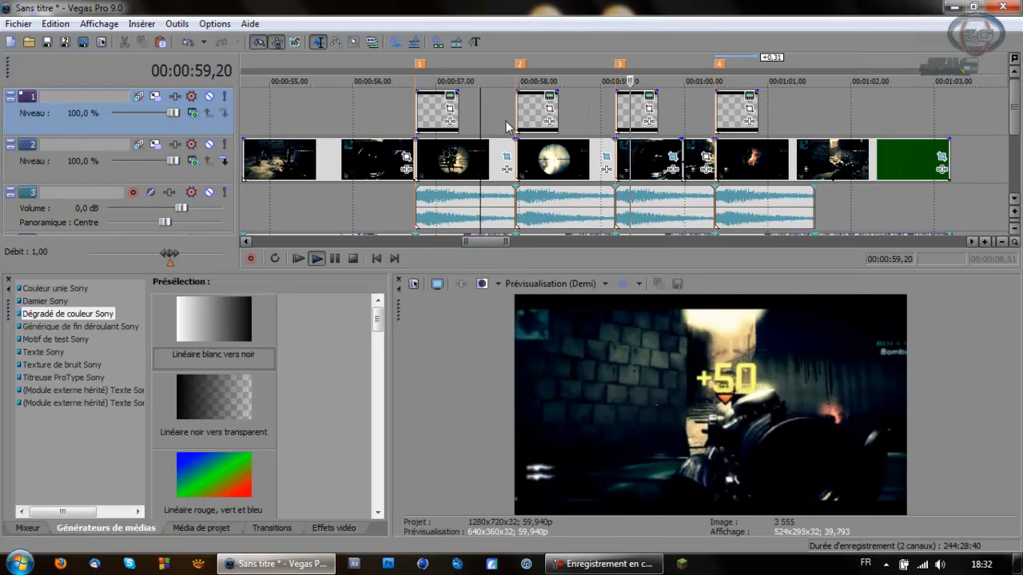
{"action": "key", "text": "space"}
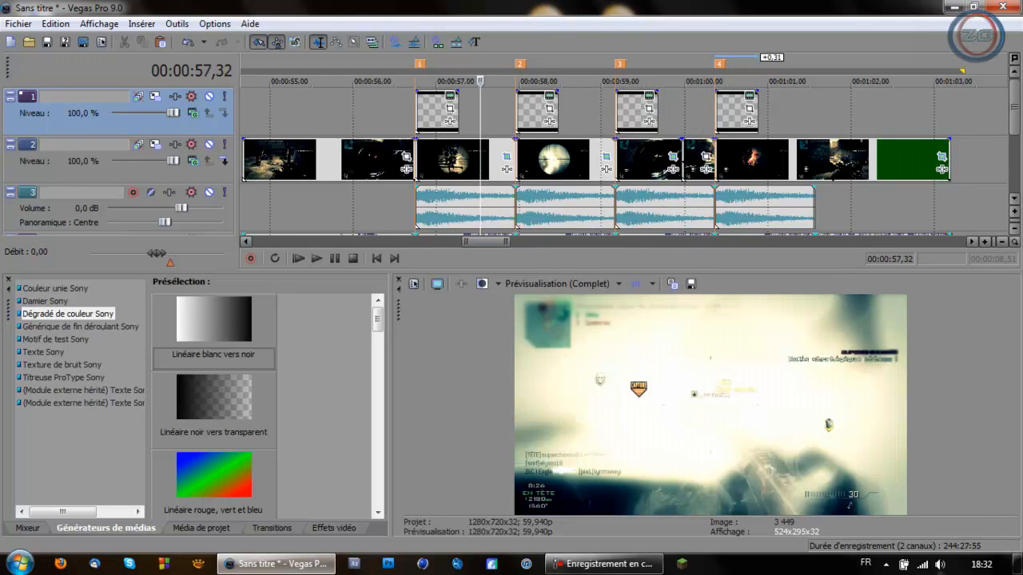
Mute the system sound and replay the sequence from 00:00:58,11.
{"action": "left_click", "coordinate": [939, 564]}
{"action": "left_click", "coordinate": [945, 489]}
{"action": "left_click", "coordinate": [533, 156]}
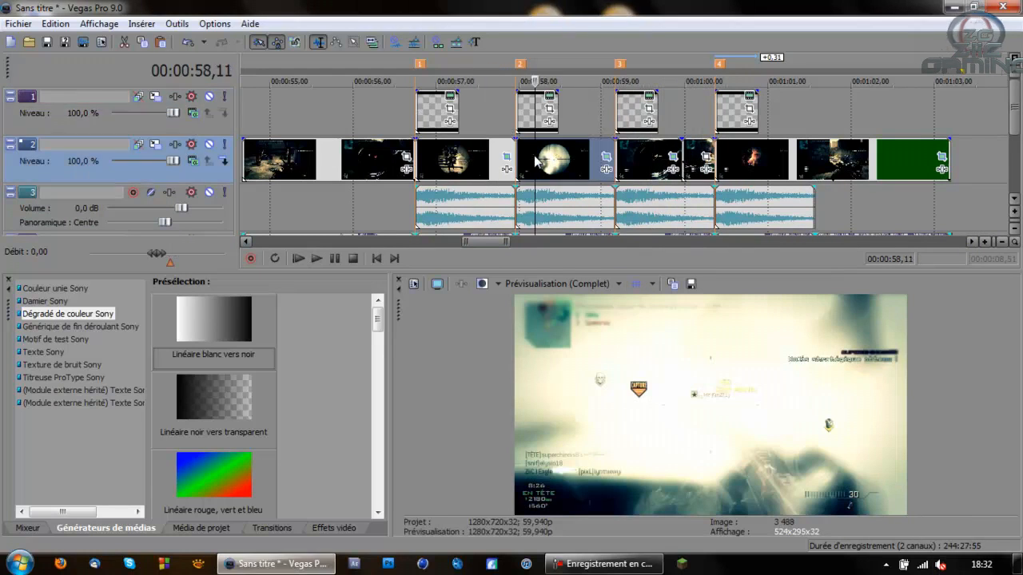
{"action": "key", "text": "space"}
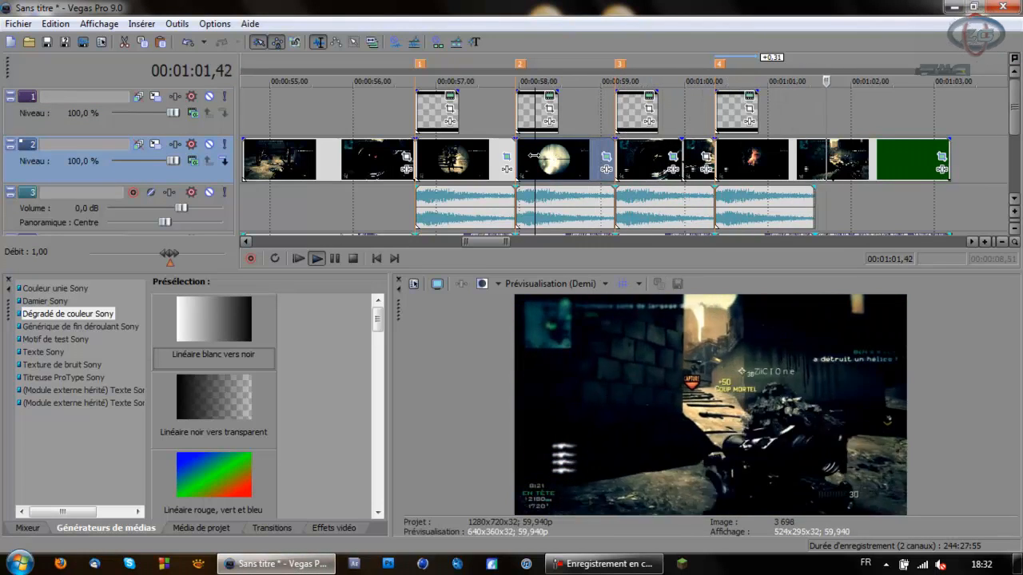
{"action": "key", "text": "space"}
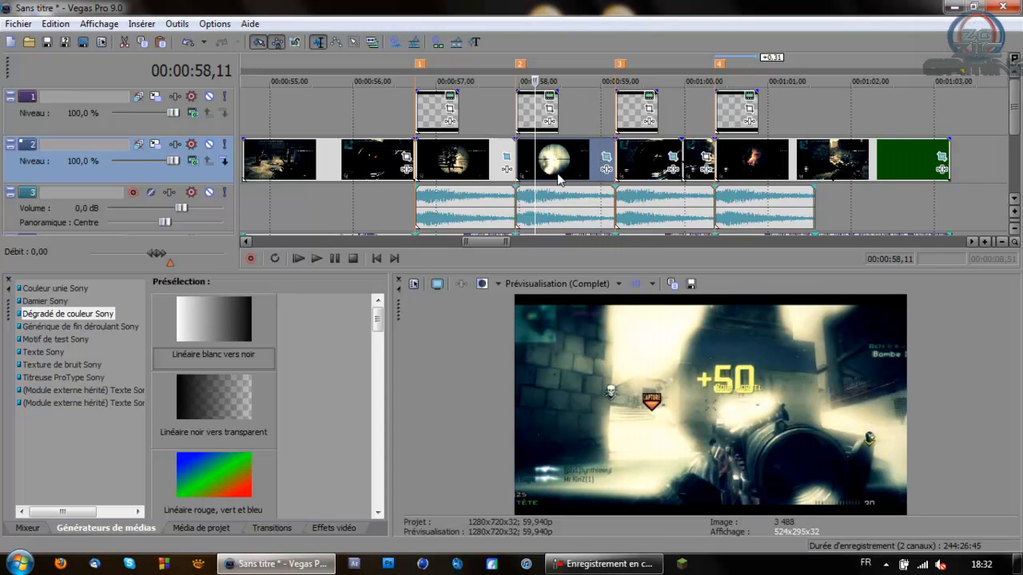
Set the time selection from 00:00:54,40 to 00:01:03,12 and enlarge the track area to show the music track.
{"action": "left_click_drag", "start_coordinate": [958, 198], "coordinate": [303, 205]}
{"action": "scroll", "coordinate": [350, 188], "scroll_direction": "down", "scroll_amount": 1}
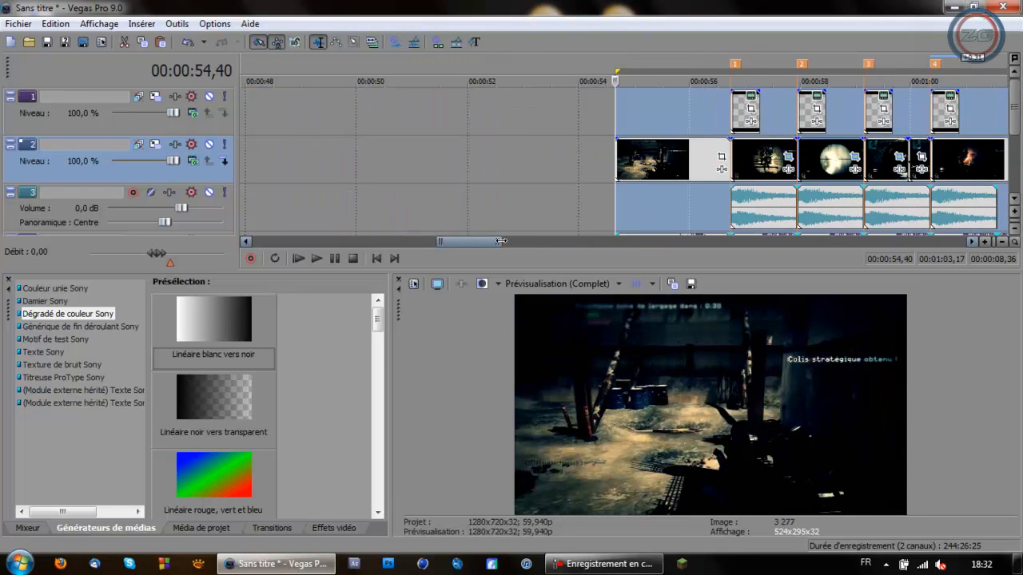
{"action": "left_click_drag", "start_coordinate": [497, 271], "coordinate": [486, 356]}
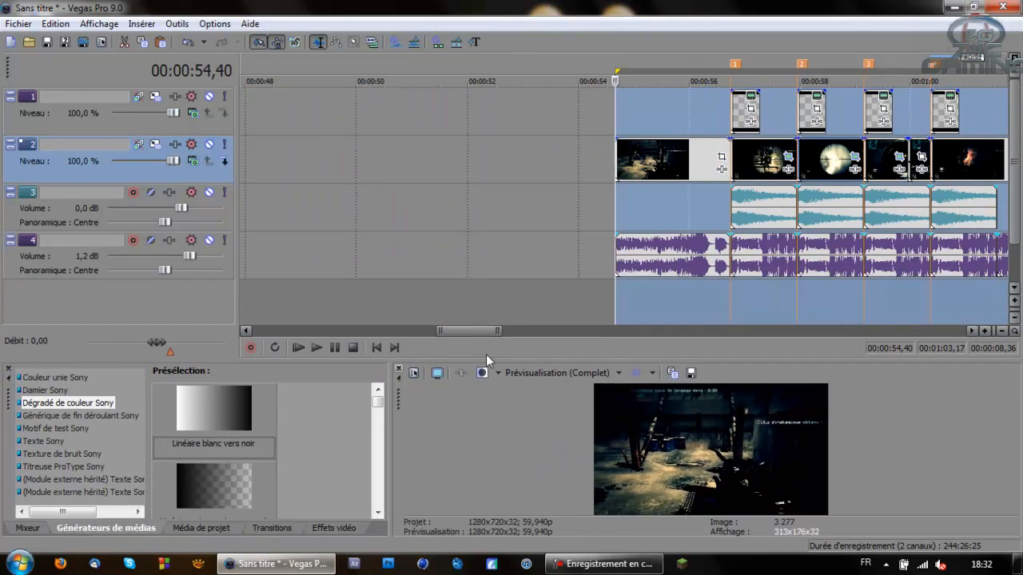
{"action": "scroll", "coordinate": [479, 332], "scroll_direction": "right", "scroll_amount": 3}
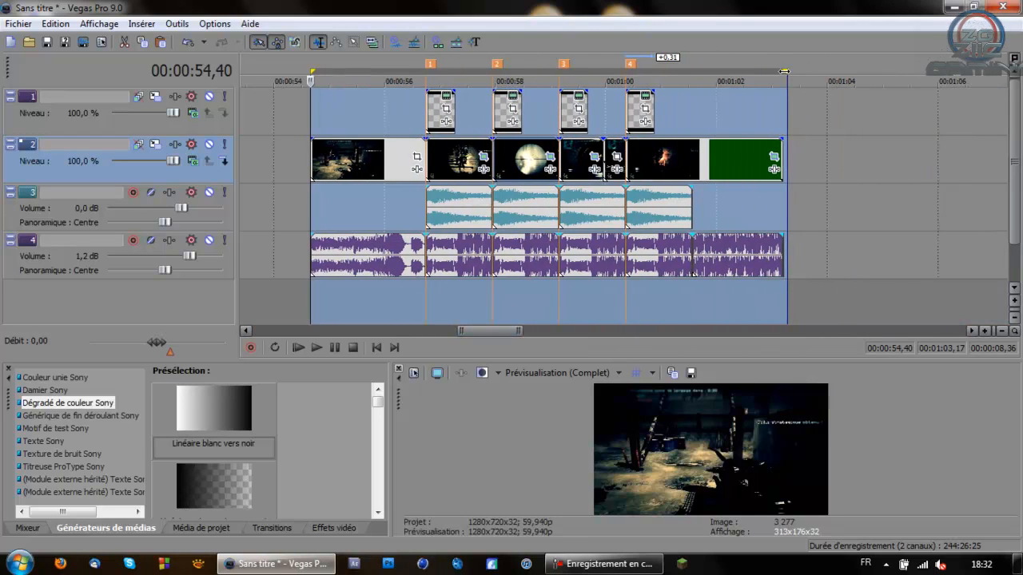
{"action": "left_click_drag", "start_coordinate": [786, 72], "coordinate": [781, 71]}
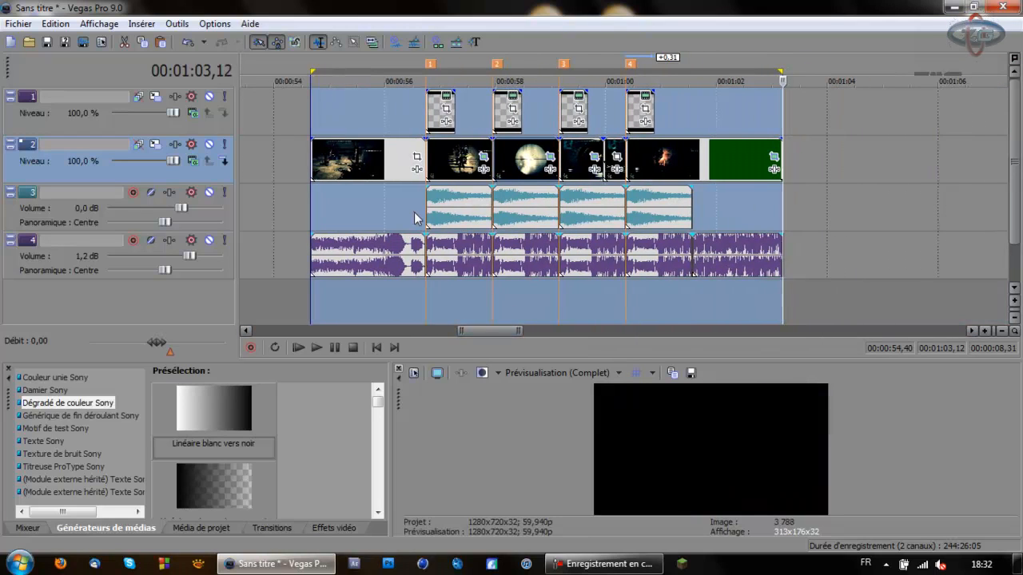
Fade in the opening gameplay shot and its music up to a new marker at 00:00:55,40.
{"action": "left_click_drag", "start_coordinate": [311, 135], "coordinate": [367, 148]}
{"action": "left_click", "coordinate": [367, 148]}
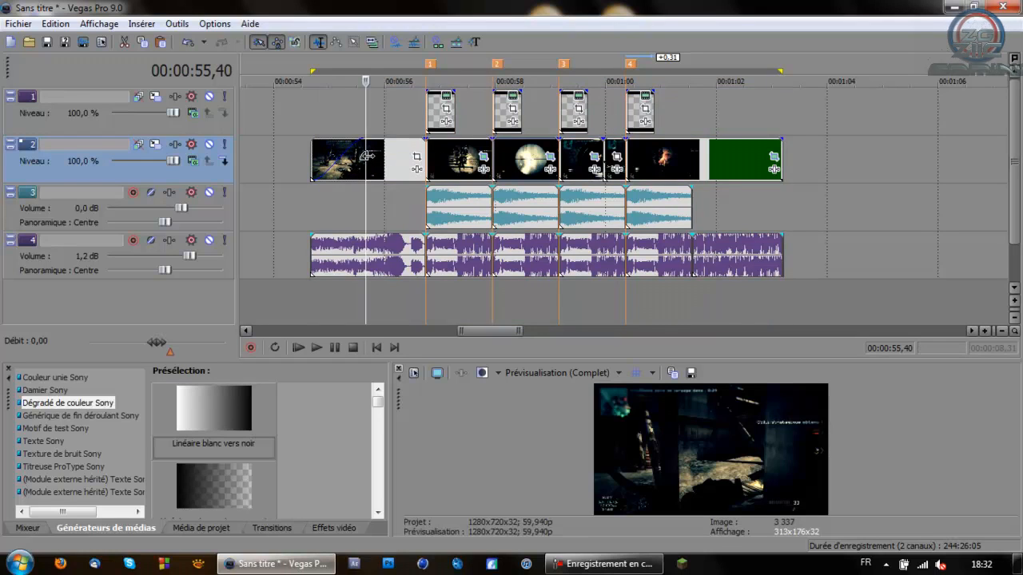
{"action": "key", "text": "m"}
{"action": "left_click_drag", "start_coordinate": [311, 235], "coordinate": [365, 241]}
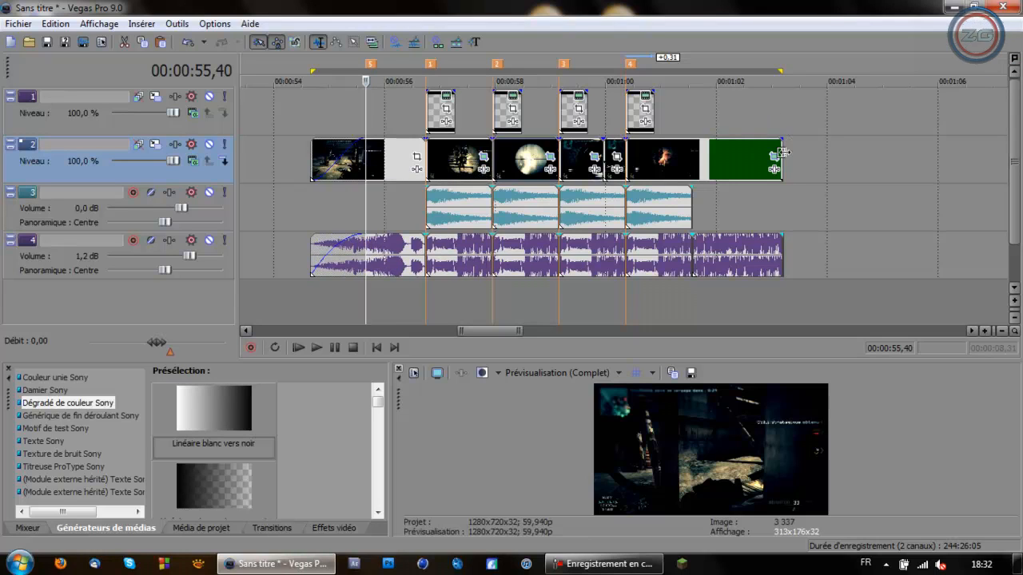
Trim 7 frames off the last gameplay shot's end and place the cursor at 00:01:03,05 on the music track.
{"action": "left_click_drag", "start_coordinate": [782, 153], "coordinate": [775, 154]}
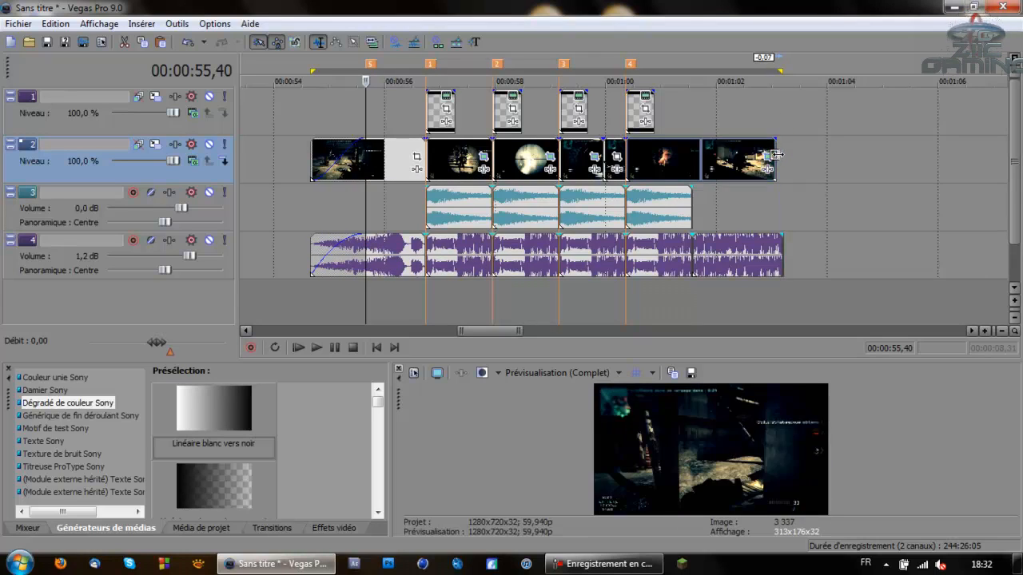
{"action": "left_click", "coordinate": [784, 253]}
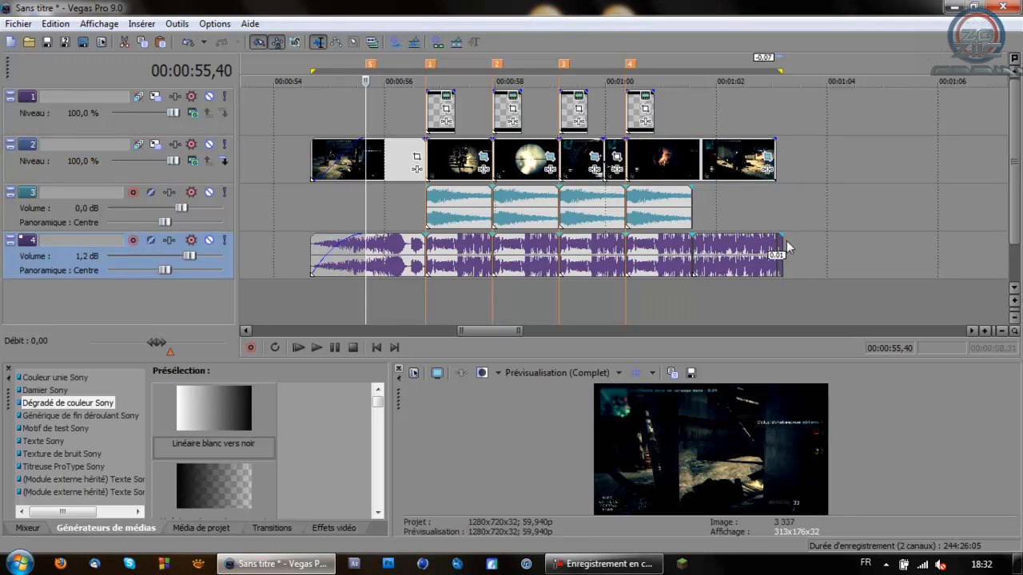
{"action": "left_click", "coordinate": [777, 253]}
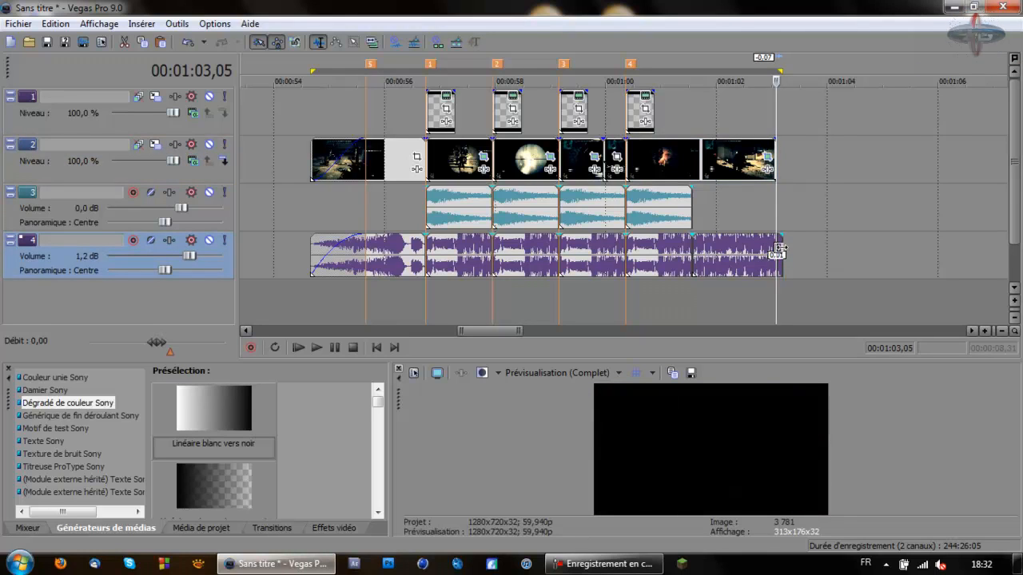
Try to delete the music running past the last shot's end, and undo the deletion.
{"action": "scroll", "coordinate": [747, 241], "scroll_direction": "up", "scroll_amount": 3}
{"action": "scroll", "coordinate": [747, 241], "scroll_direction": "up", "scroll_amount": 1}
{"action": "left_click", "coordinate": [641, 264]}
{"action": "key", "text": "Delete"}
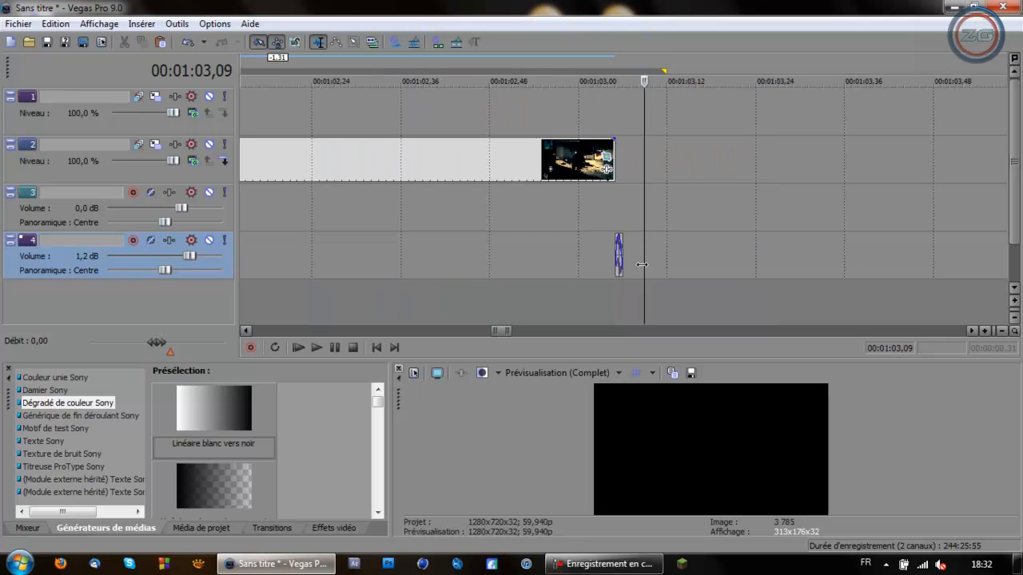
{"action": "key", "text": "ctrl+z"}
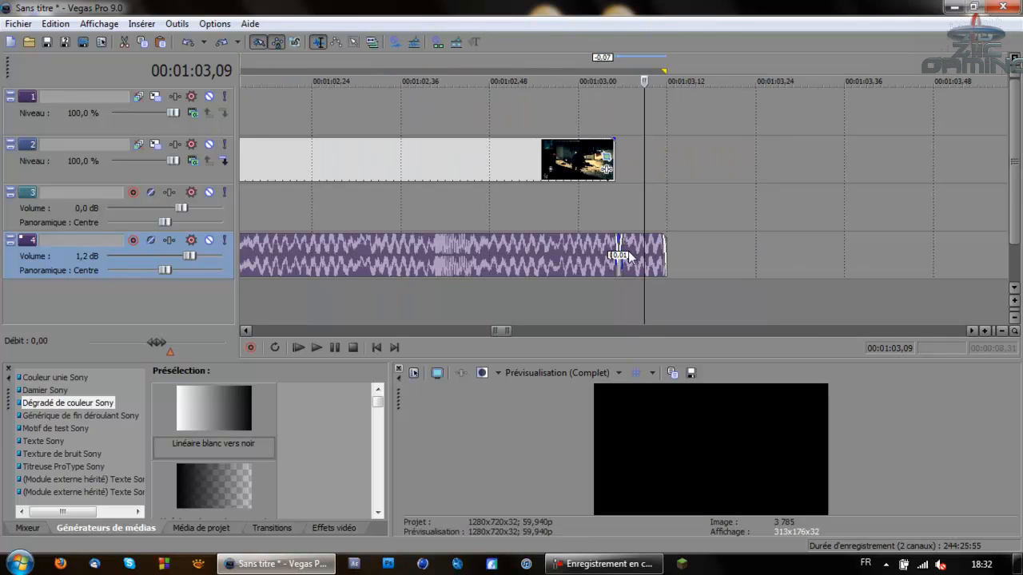
Clear the small overlapping audio fragment at 00:01:03,05 out of the last music clip.
{"action": "left_click_drag", "start_coordinate": [620, 254], "coordinate": [703, 266]}
{"action": "left_click", "coordinate": [703, 264]}
{"action": "scroll", "coordinate": [628, 258], "scroll_direction": "down", "scroll_amount": 4}
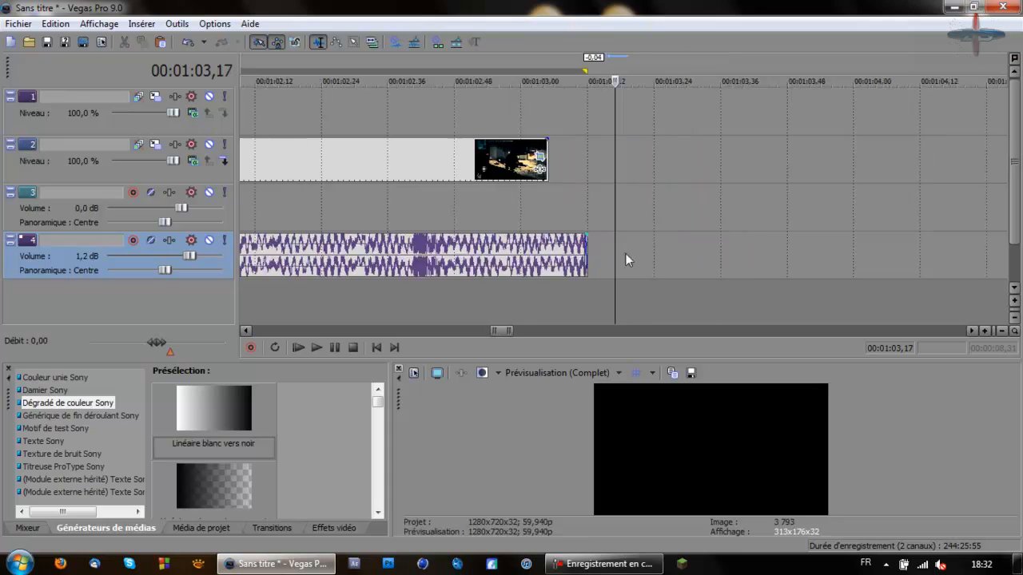
{"action": "scroll", "coordinate": [615, 248], "scroll_direction": "down", "scroll_amount": 3}
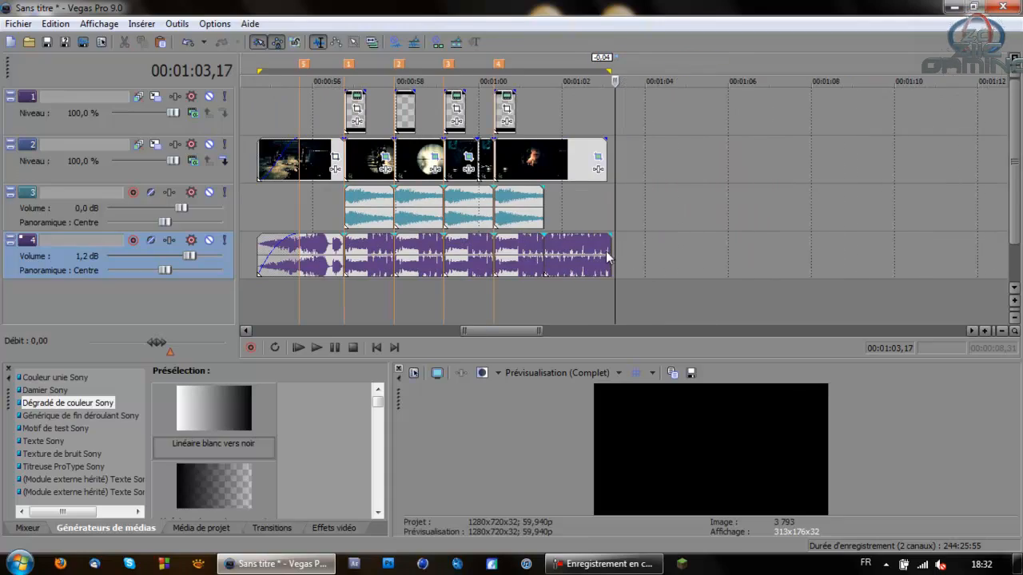
Position the cursor exactly at the last gameplay shot's end, 00:01:03,05.
{"action": "left_click", "coordinate": [596, 206]}
{"action": "left_click", "coordinate": [601, 205]}
{"action": "scroll", "coordinate": [603, 208], "scroll_direction": "up", "scroll_amount": 5}
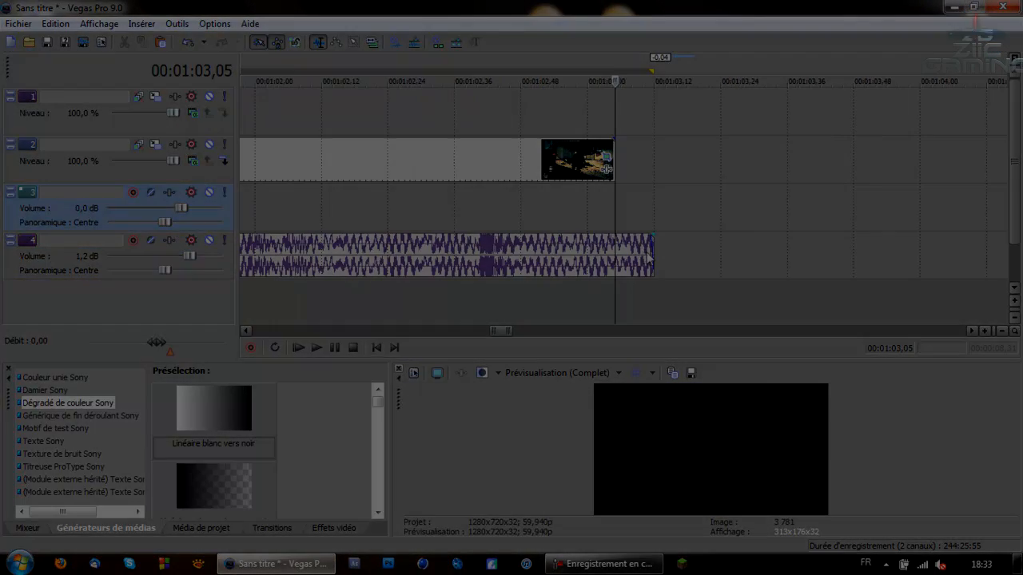